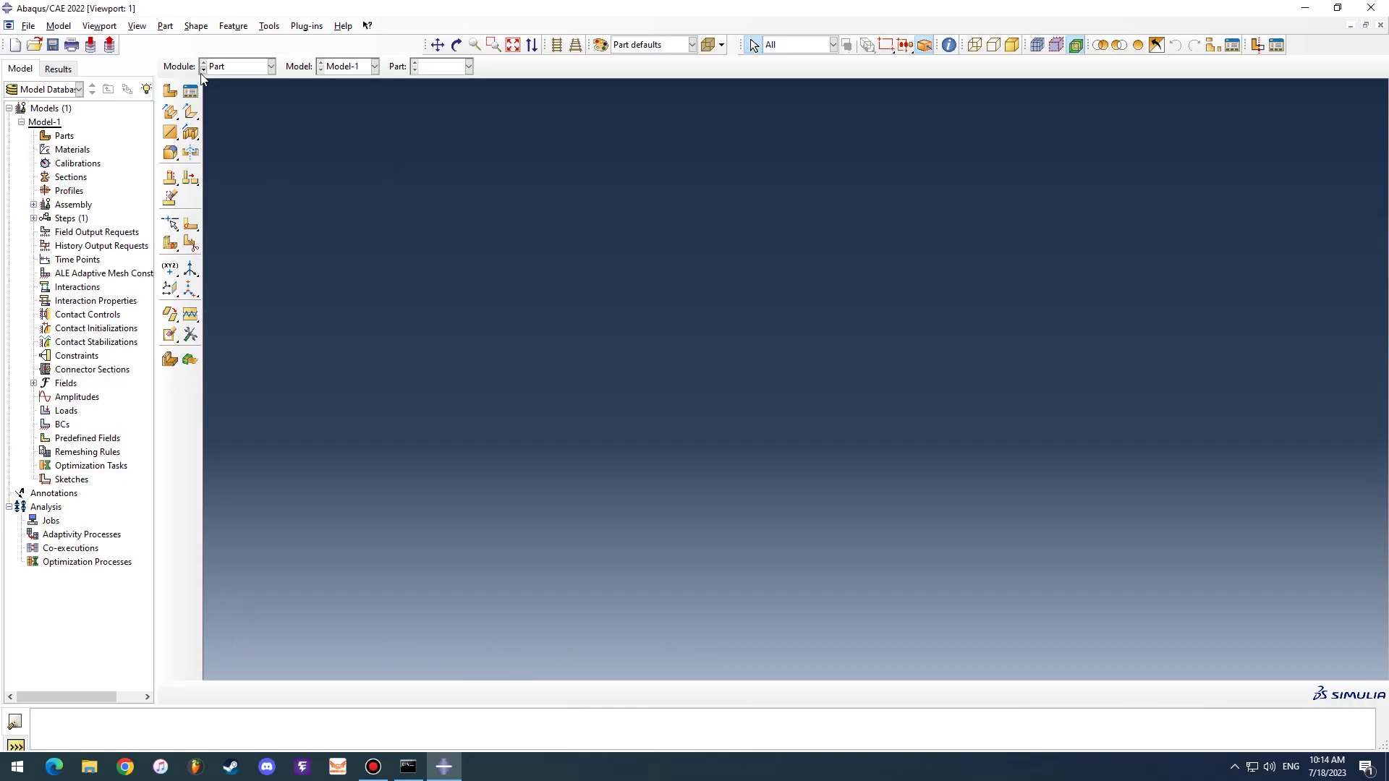
Step: Create a 2D planar deformable shell part with an approximate size of 200
click(170, 90)
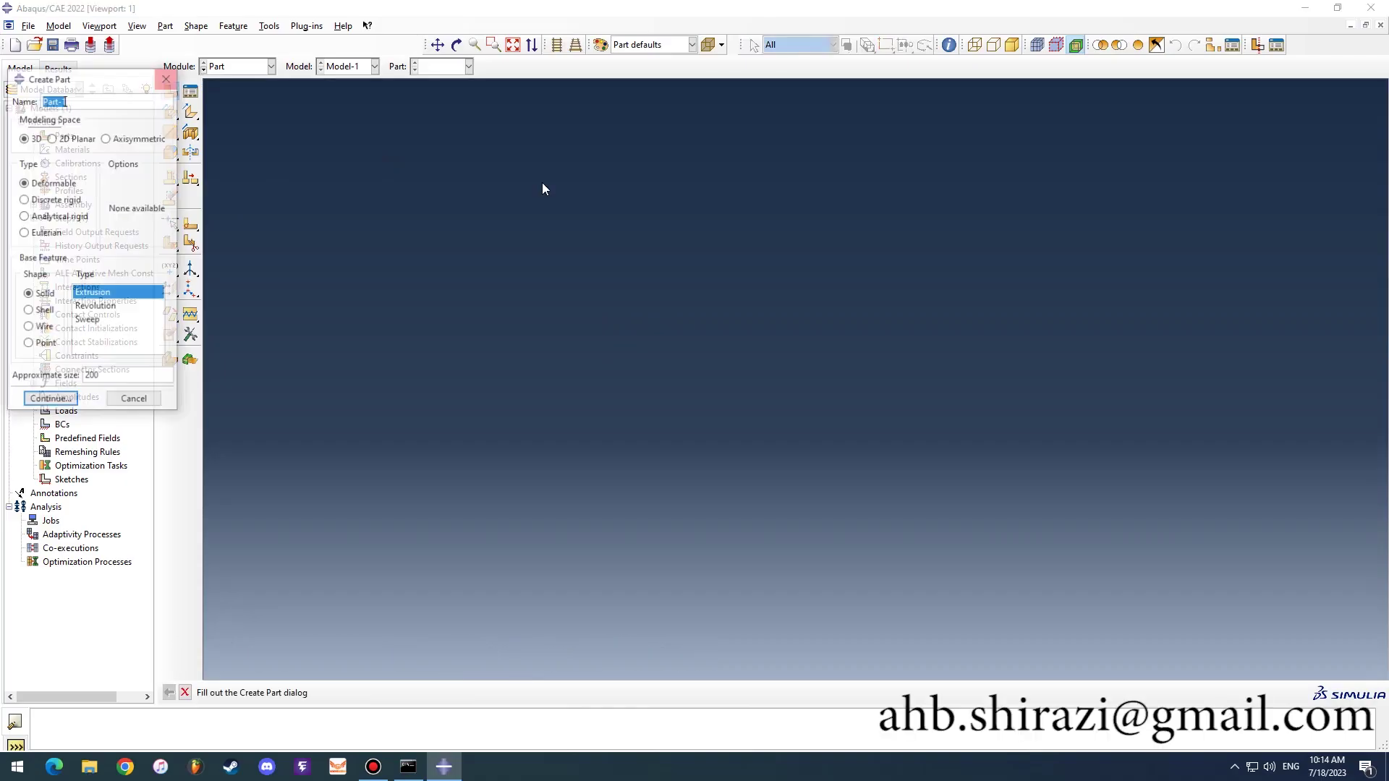
click(88, 138)
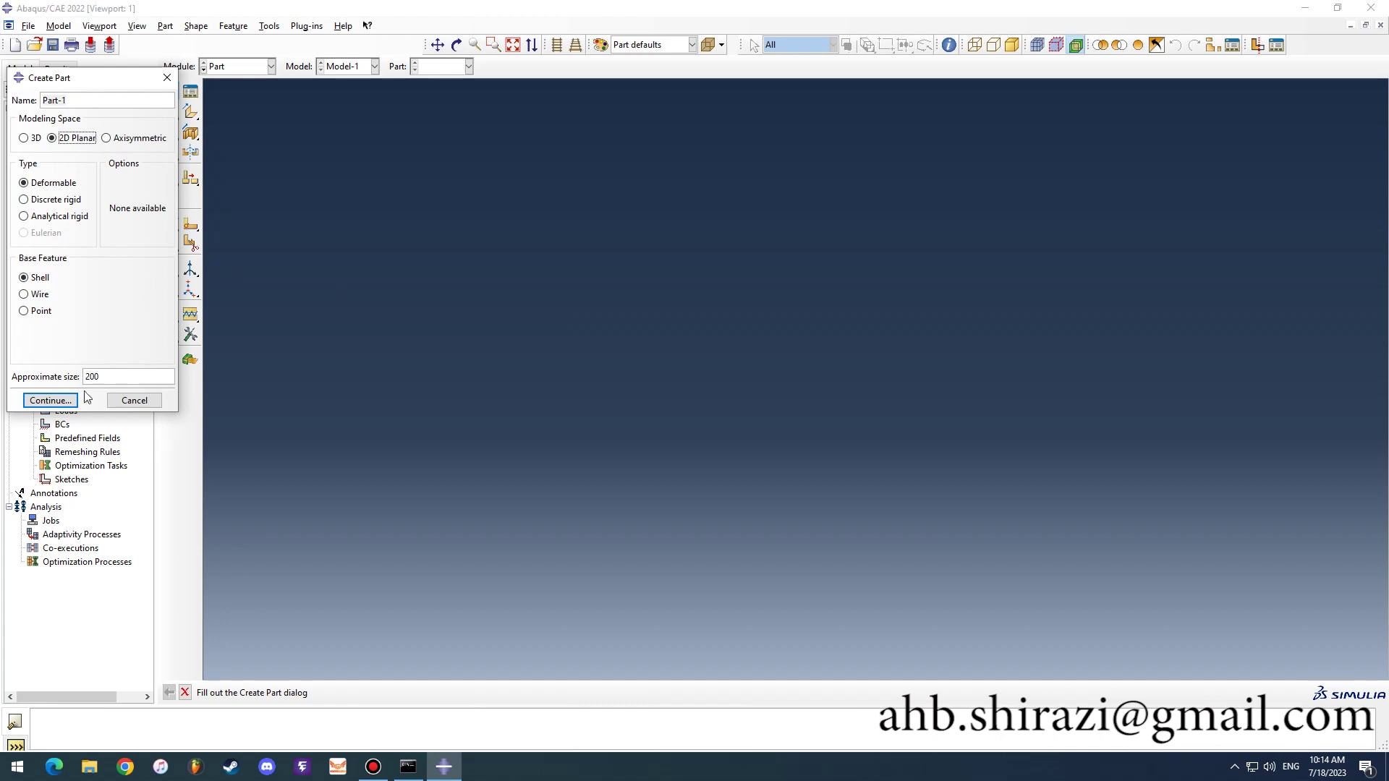
click(50, 400)
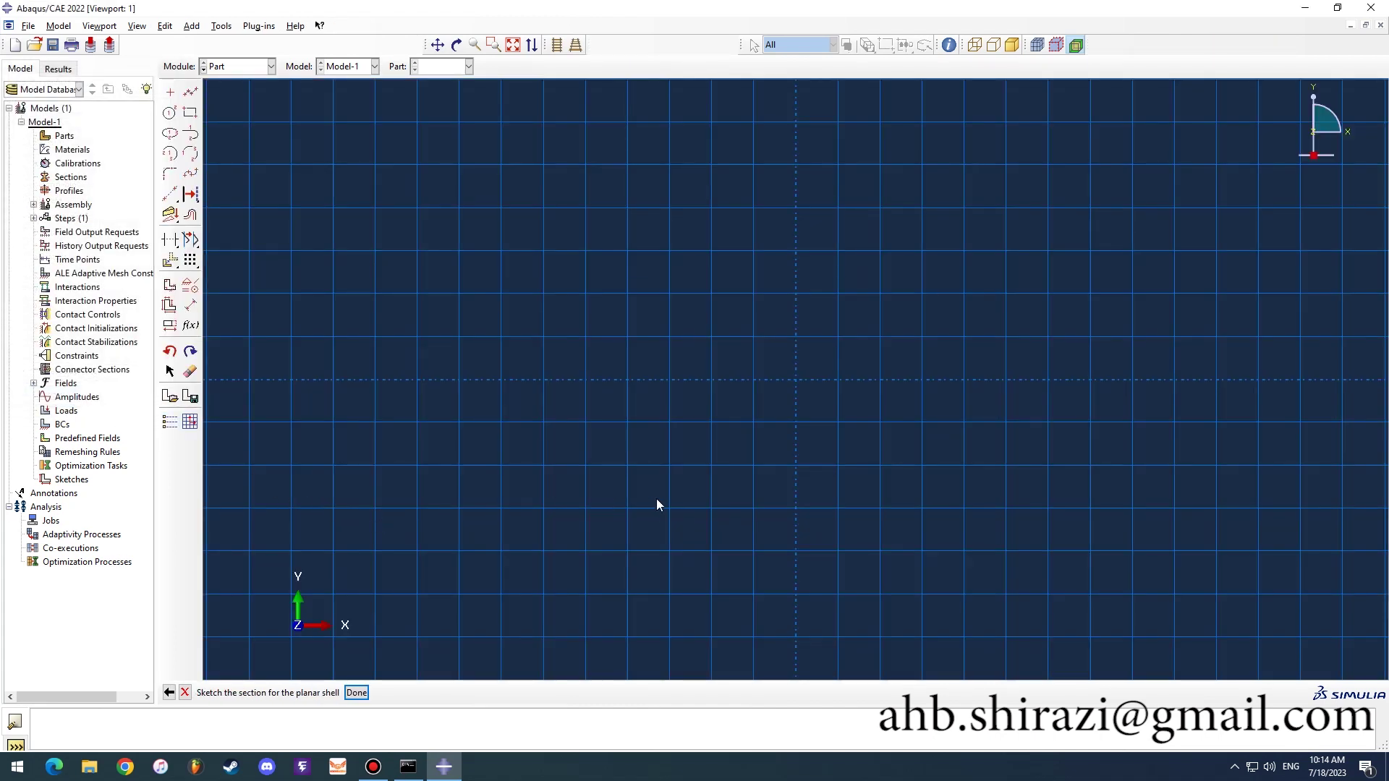
Step: Sketch a closed rectangle 400 wide and about 600 tall centred on the origin, and finish it as the planar shell section
click(191, 93)
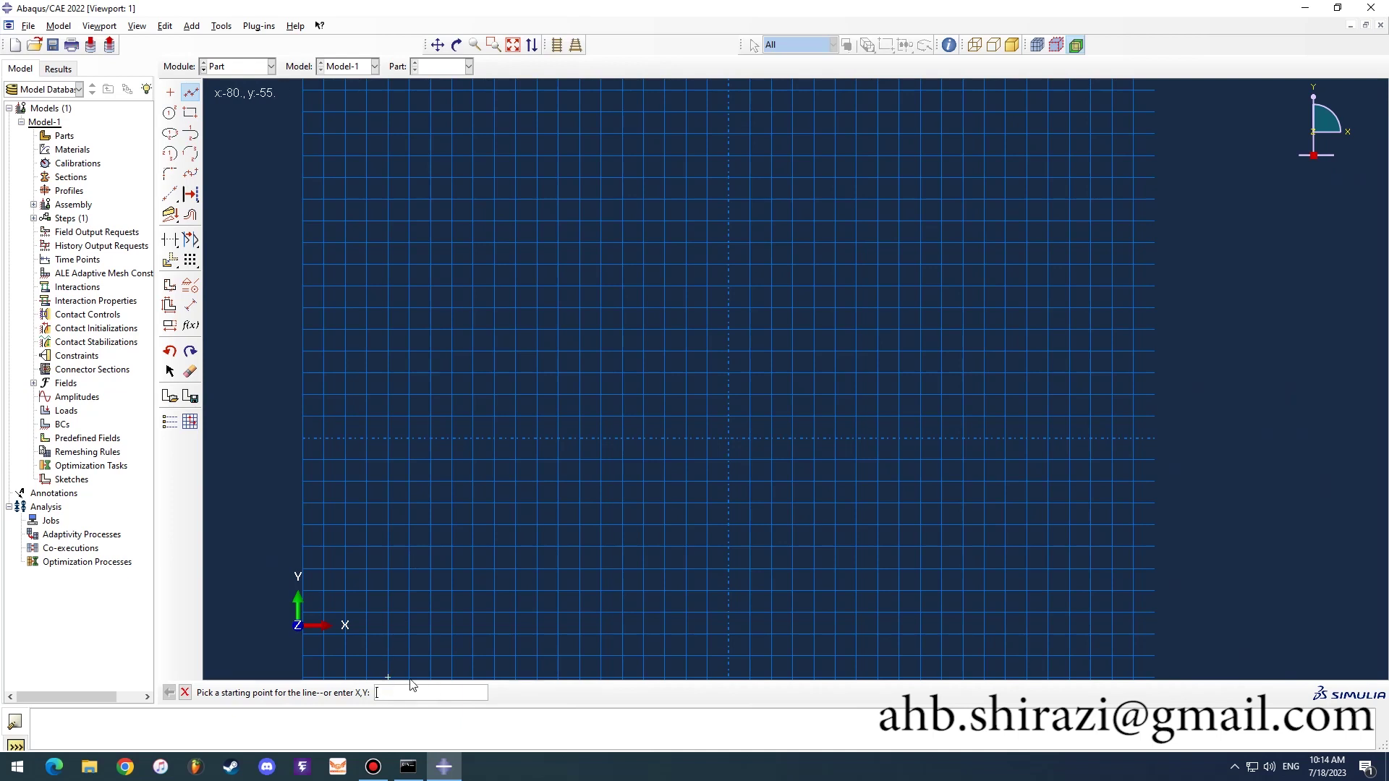
text(200,200)
key(Return)
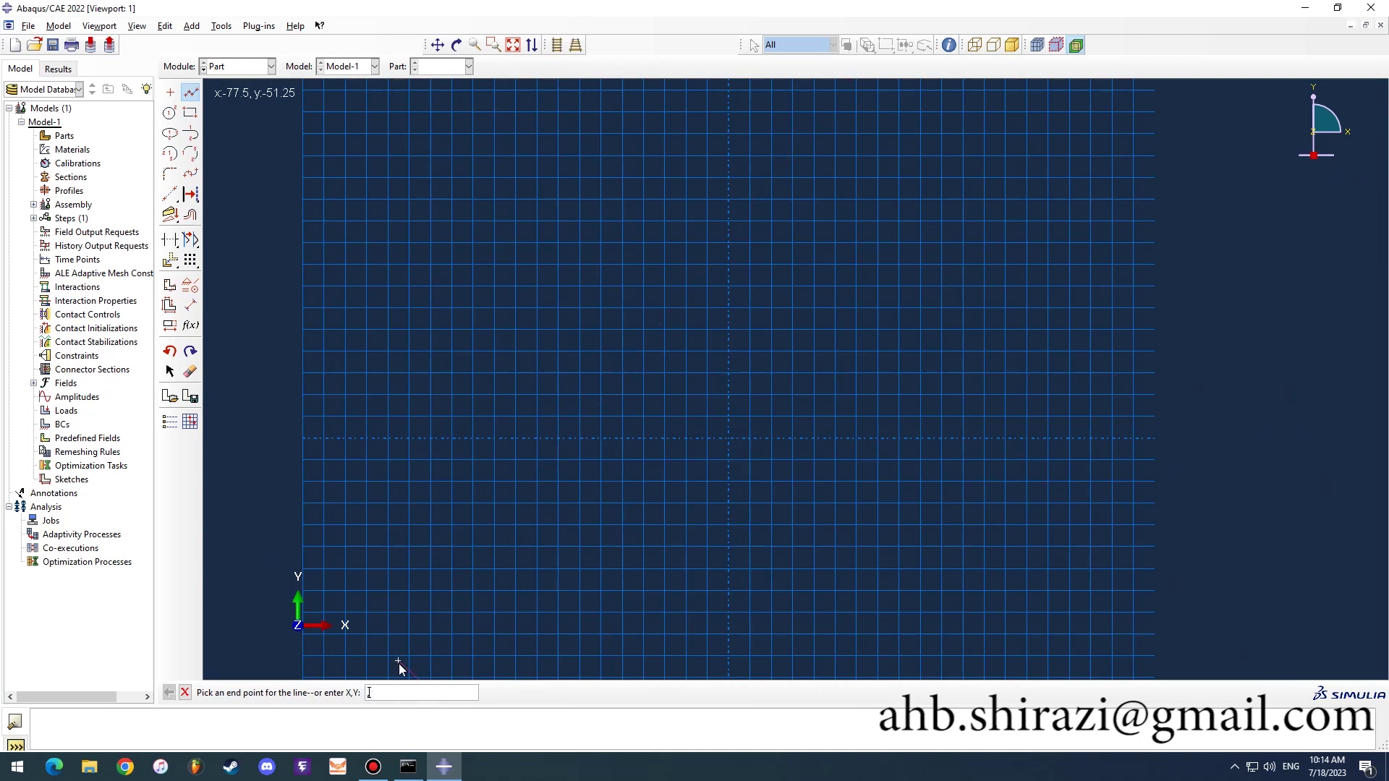
text(-200,200)
key(Return)
text(-200,-200)
key(Return)
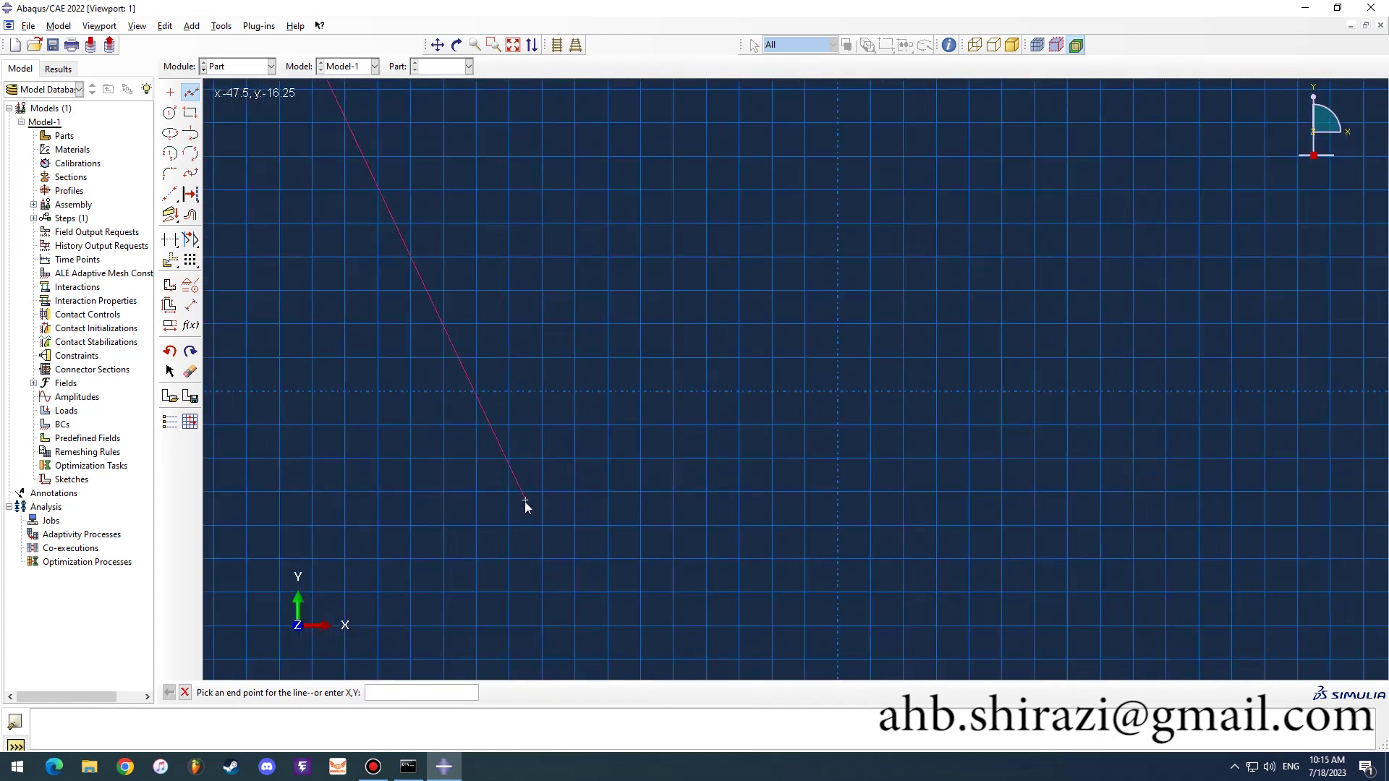
scroll(525, 502, down, 5)
ctrl+alt+middle_drag(548, 474, 624, 417)
click(871, 96)
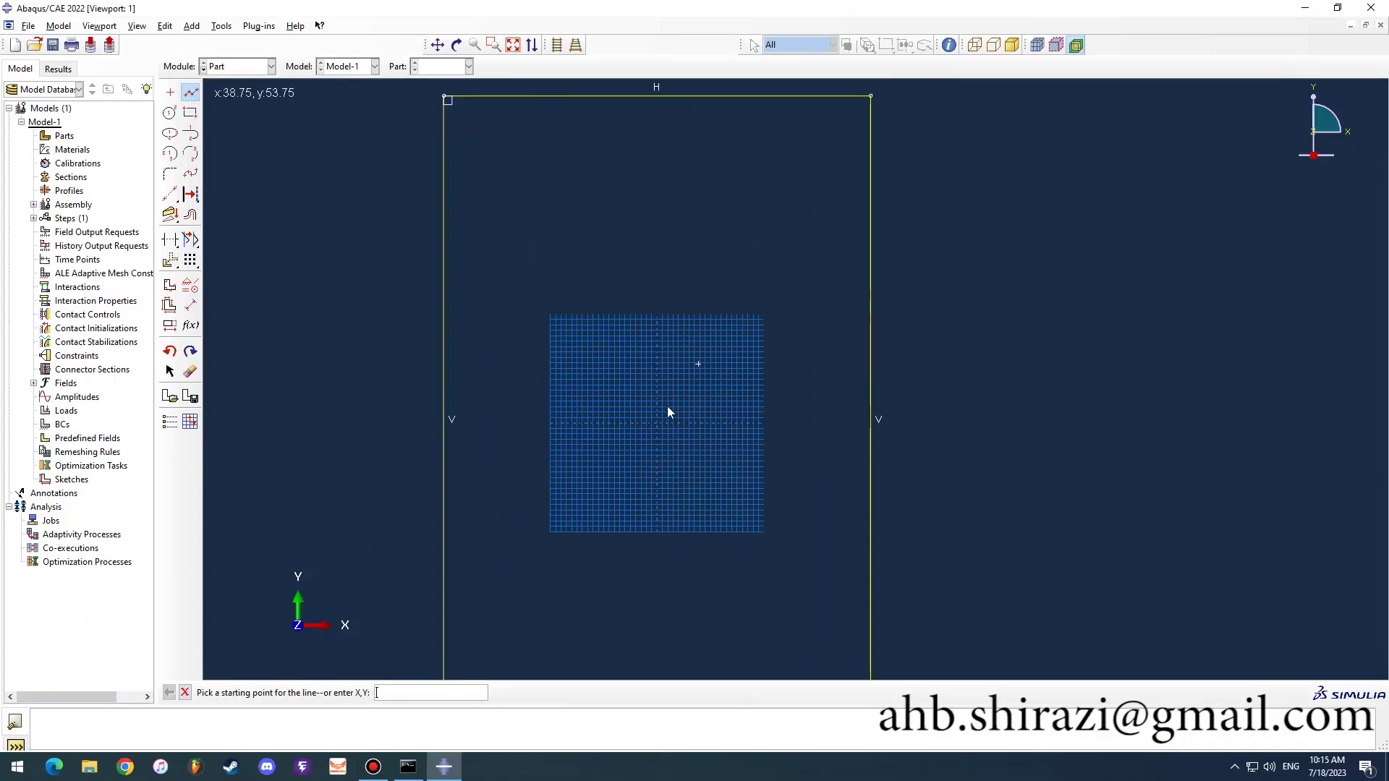
ctrl+alt+middle_drag(661, 456, 679, 418)
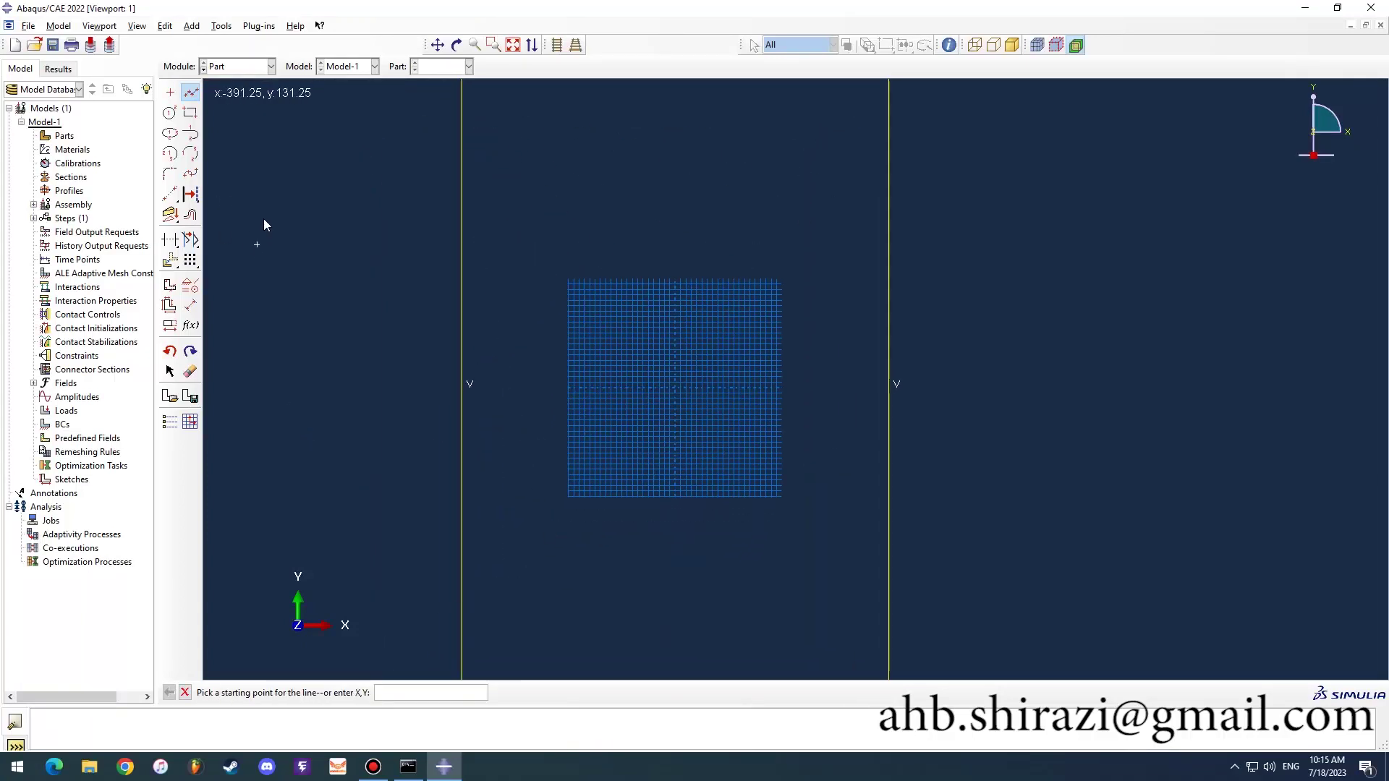
click(185, 693)
click(356, 692)
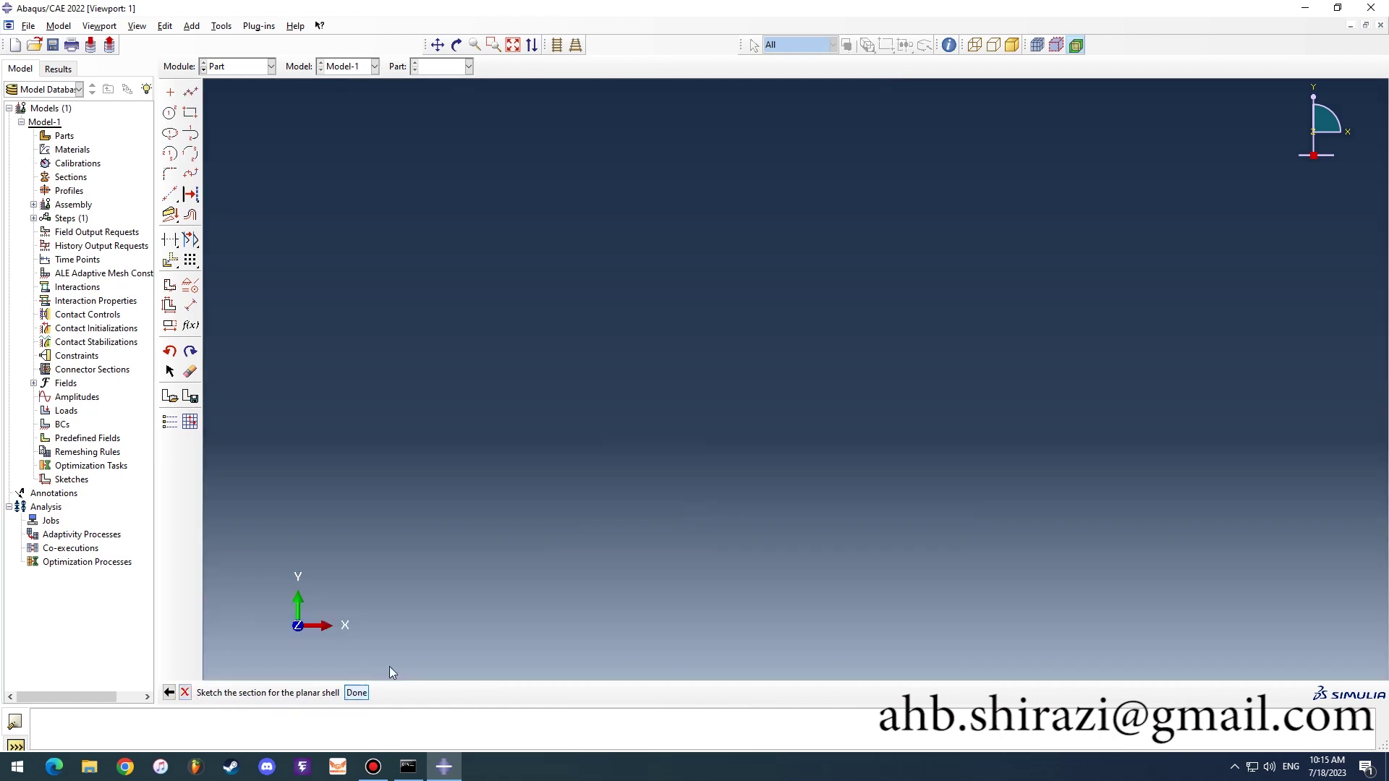
Step: Start a face partition sketch on the plate and add a construction line at -45 degrees through the origin
scroll(857, 386, down, 2)
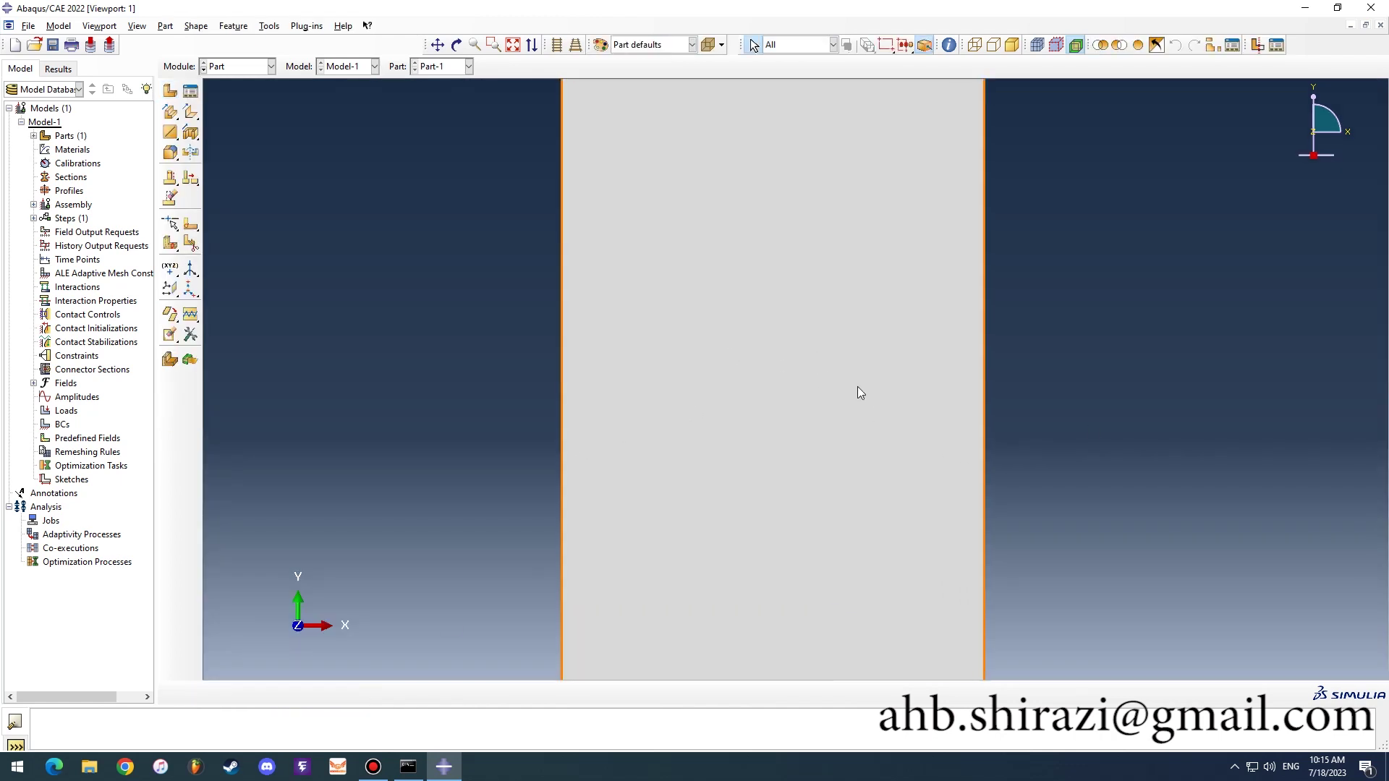
scroll(840, 387, down, 1)
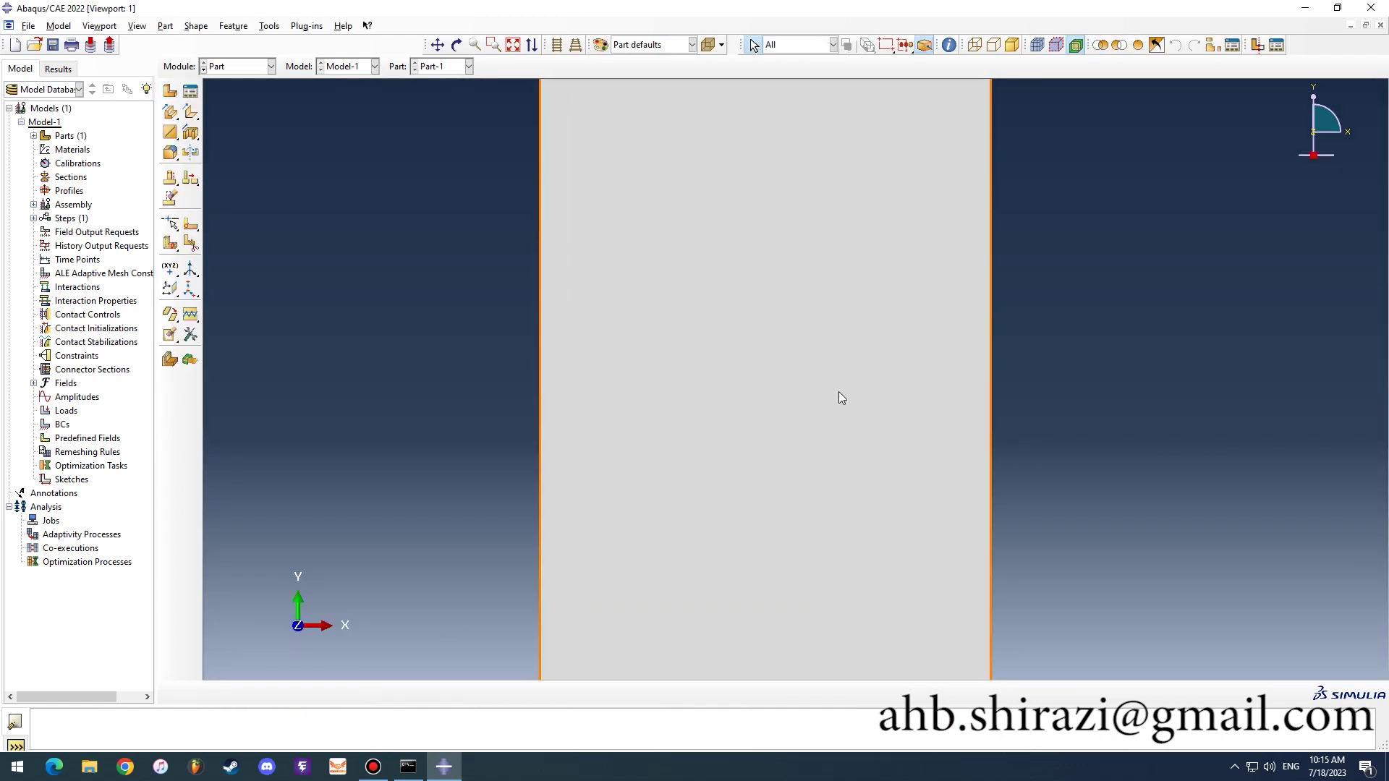
click(190, 225)
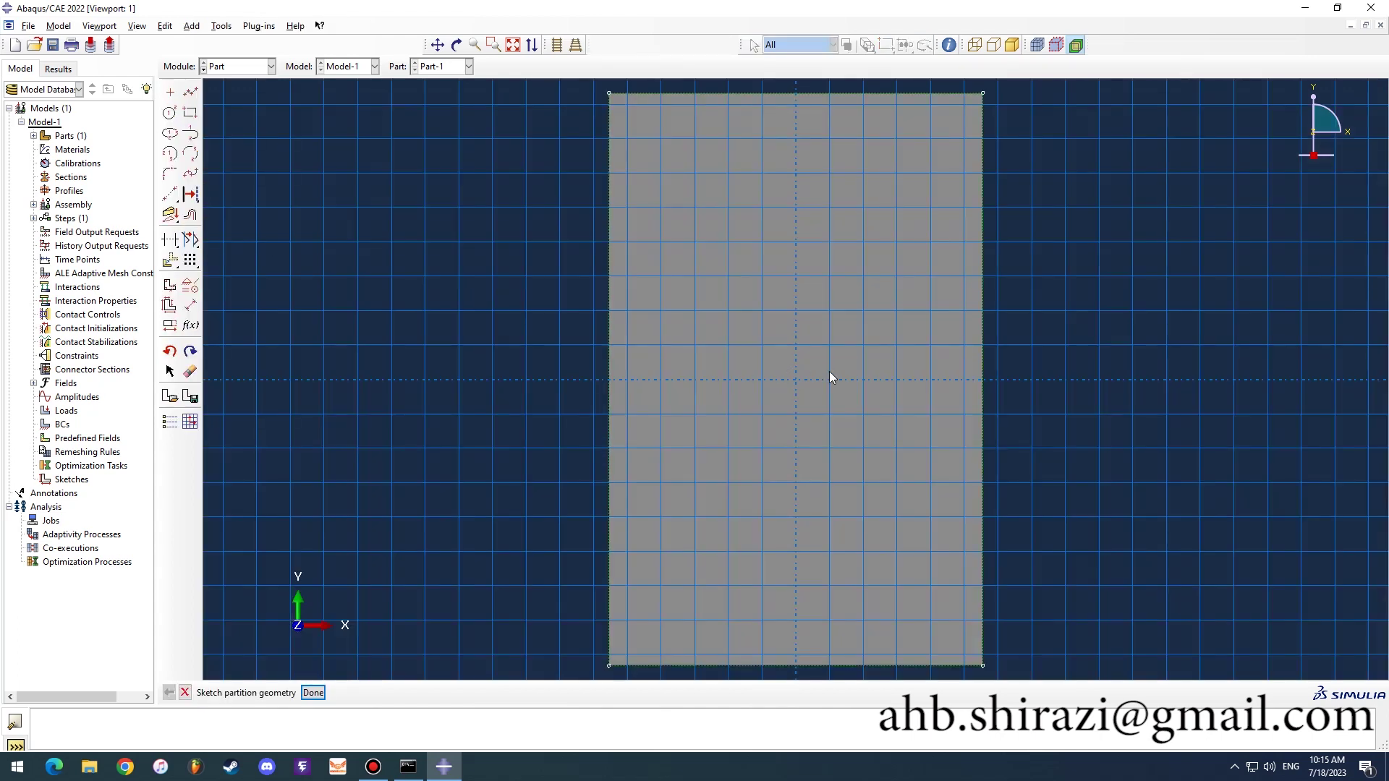
scroll(829, 377, down, 4)
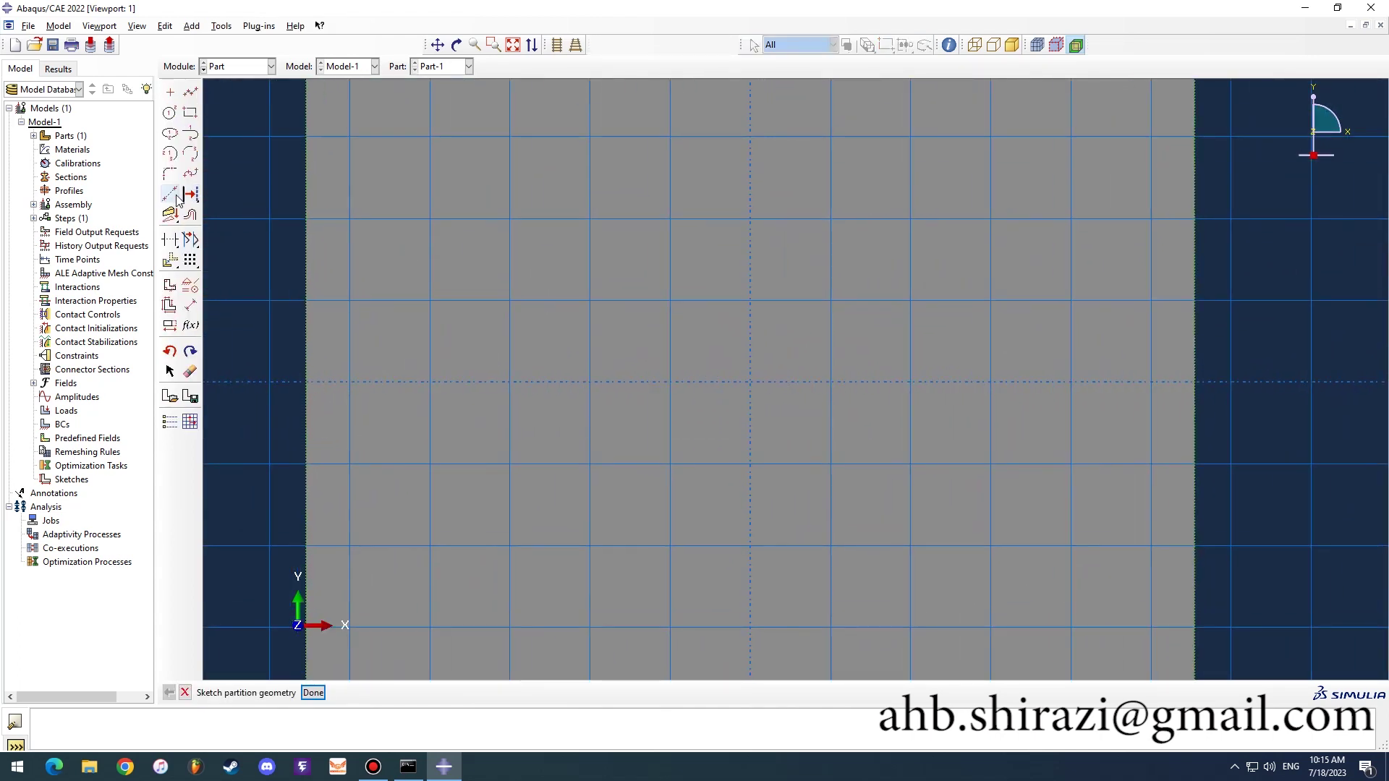
click(171, 196)
drag(172, 197, 253, 202)
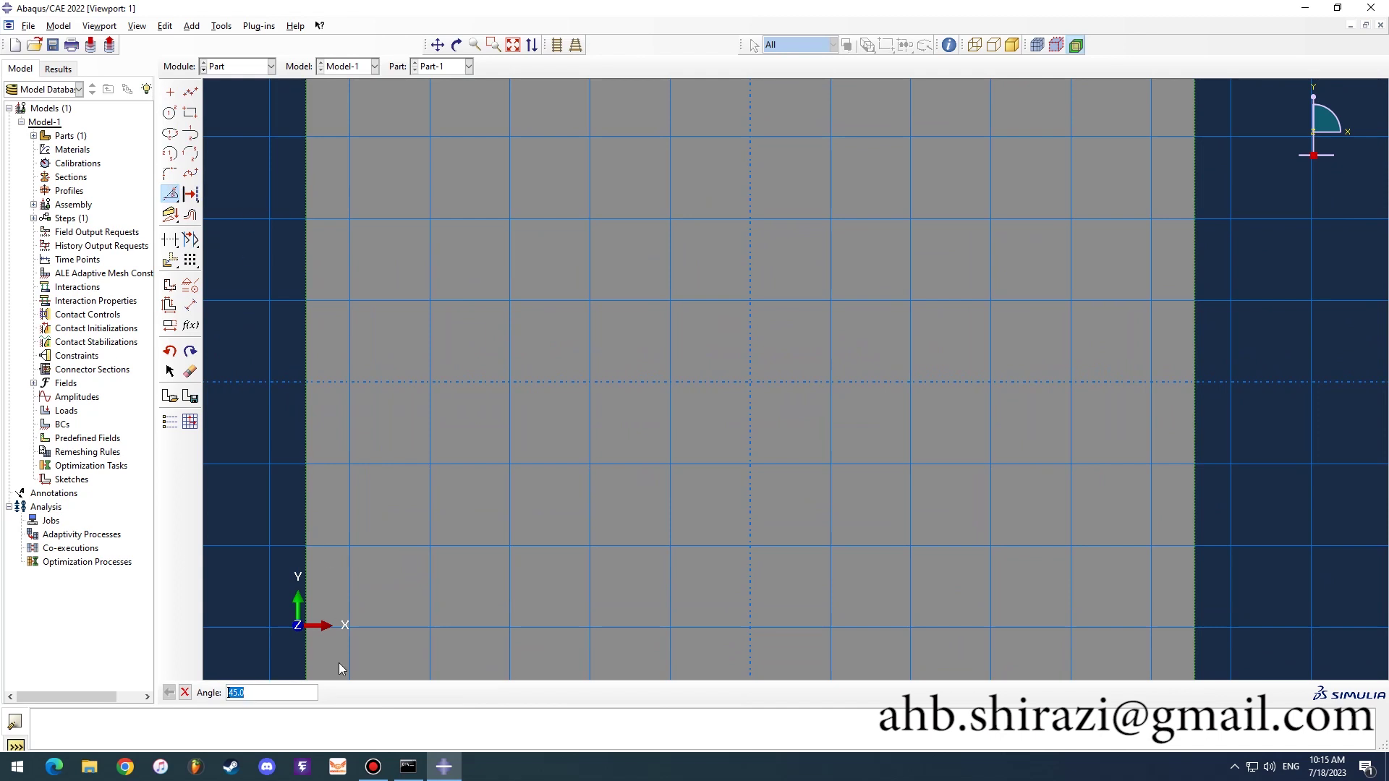
click(227, 693)
text(-)
key(Return)
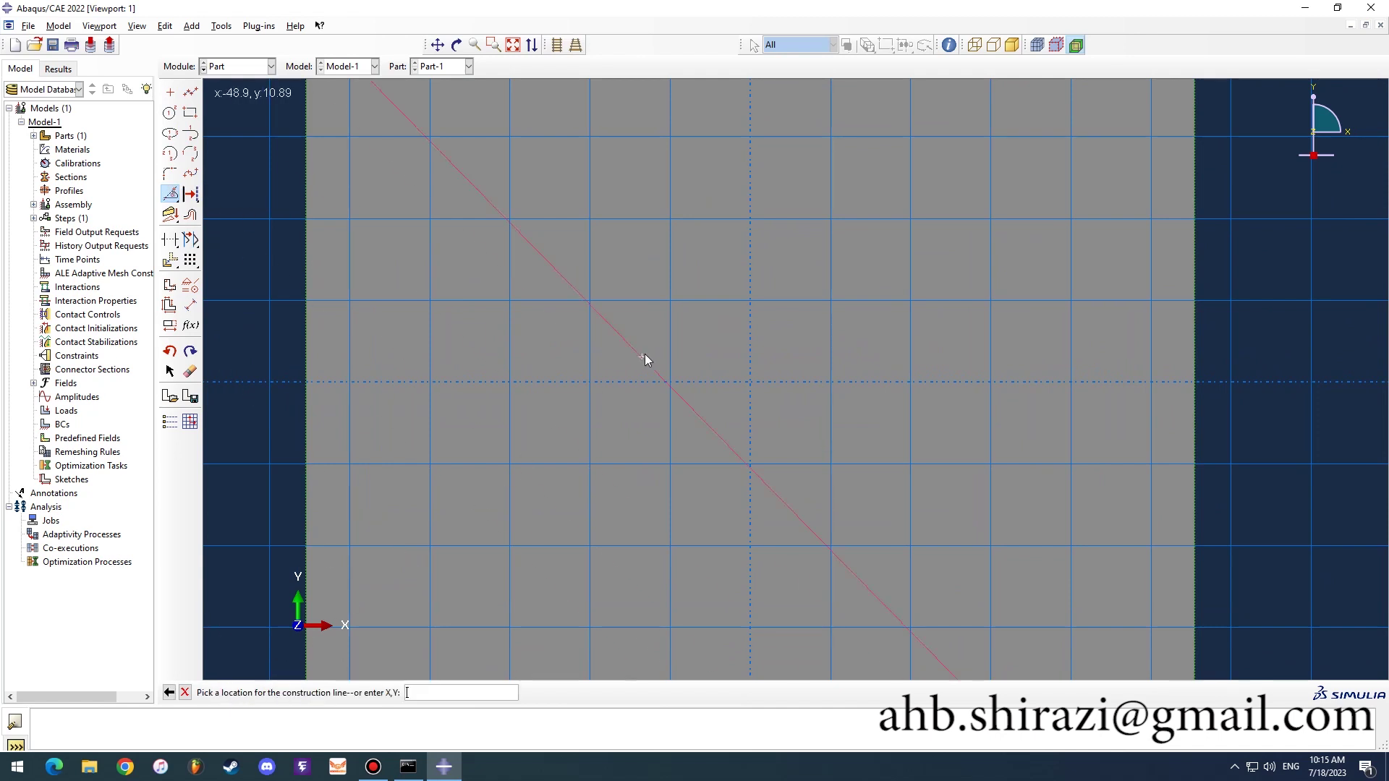
click(750, 380)
Step: Draw a line from the origin to the point 20,20 in the partition sketch
click(191, 92)
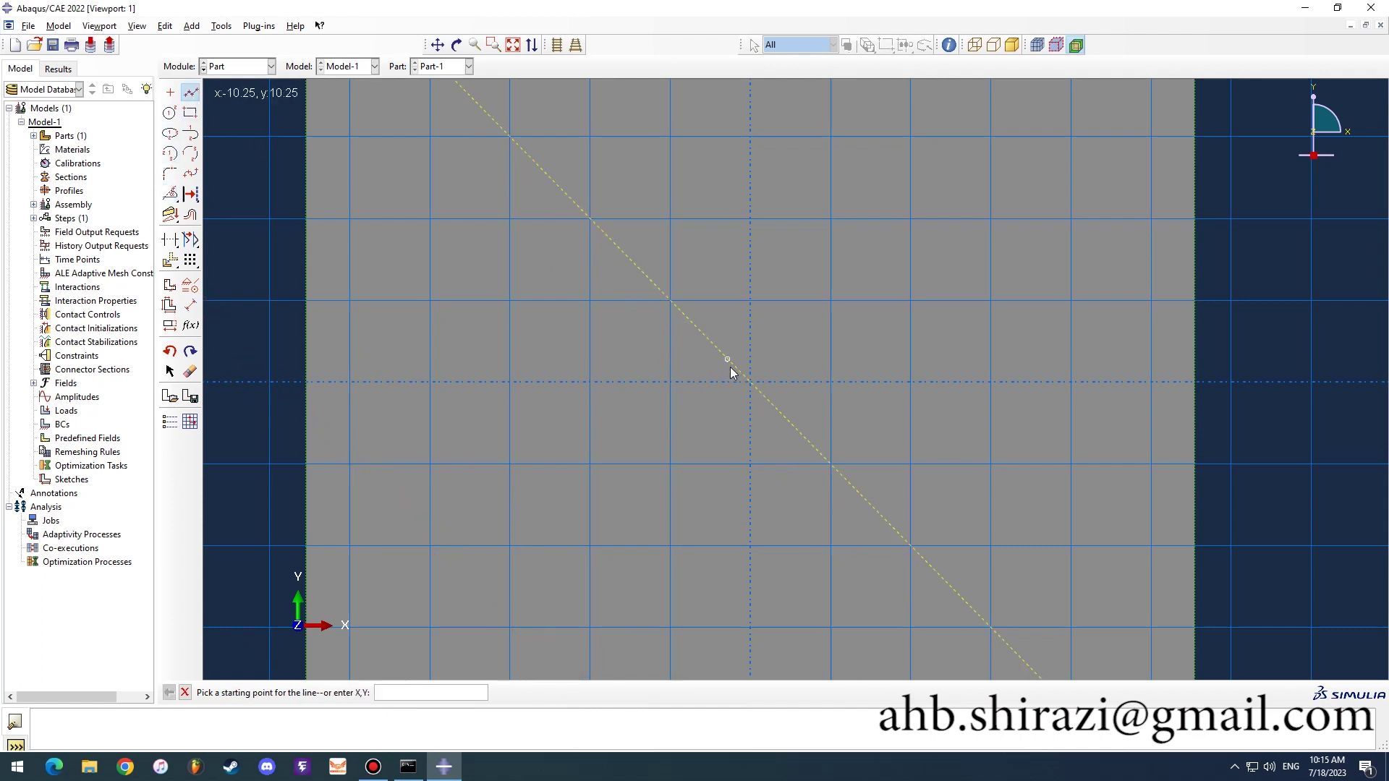
click(749, 381)
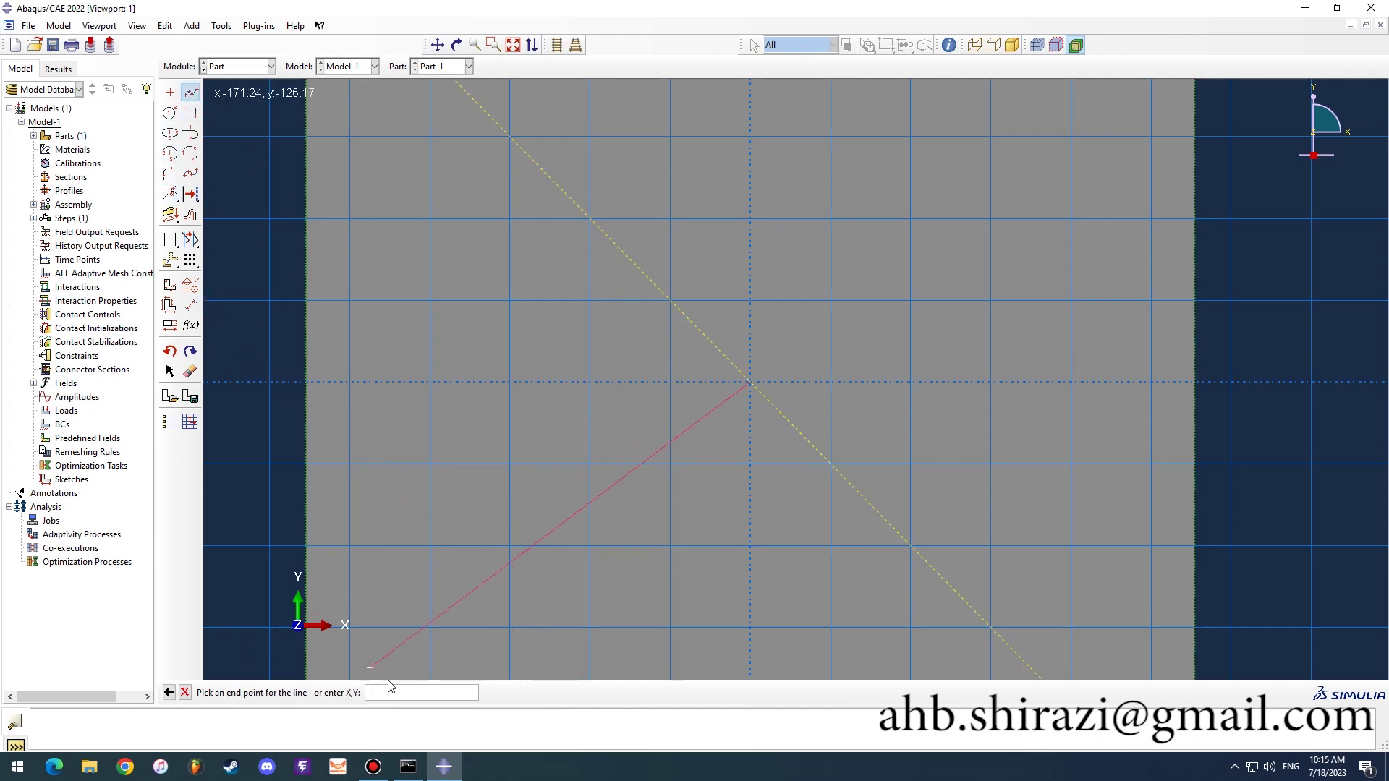
click(401, 689)
Step: Mirror a copy of the short inclined line about the -45 degree construction line and finish the partition sketch
click(170, 261)
click(251, 262)
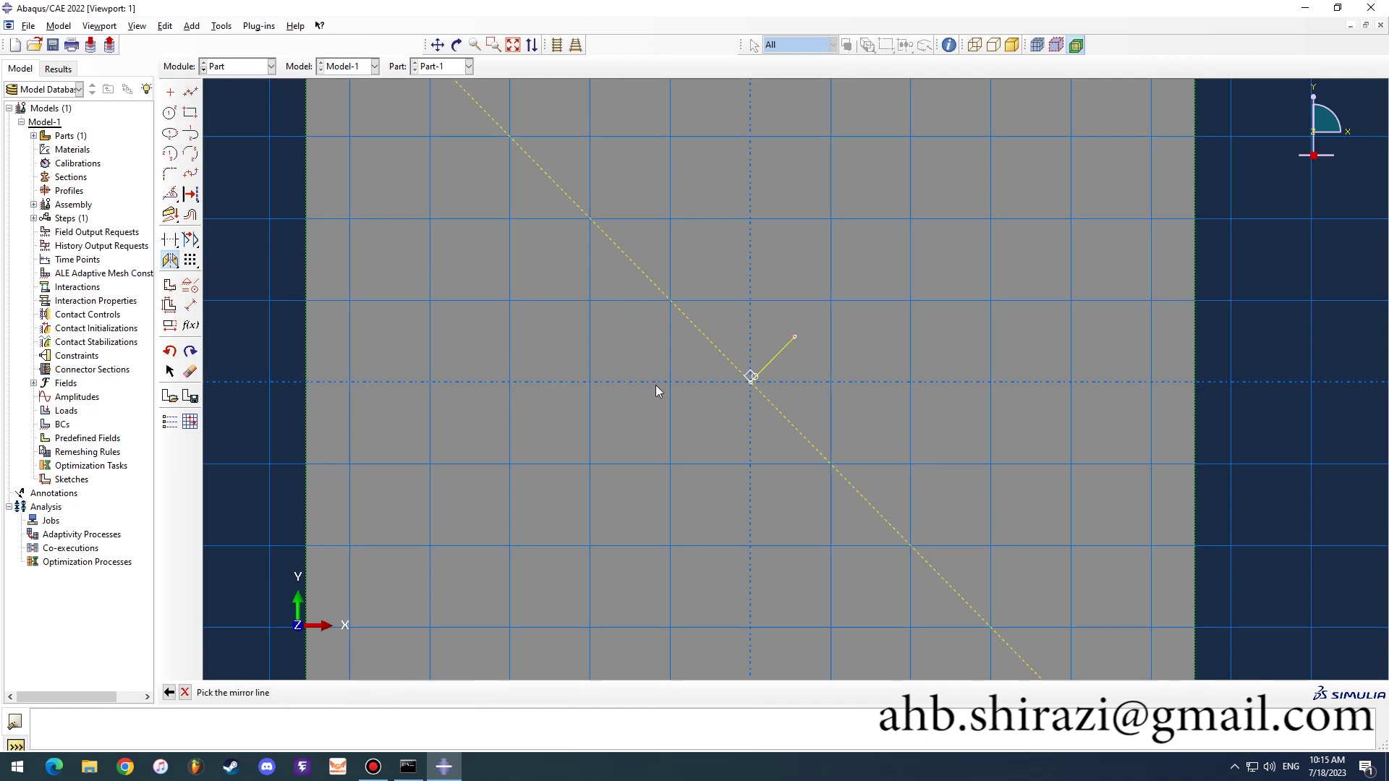
click(706, 343)
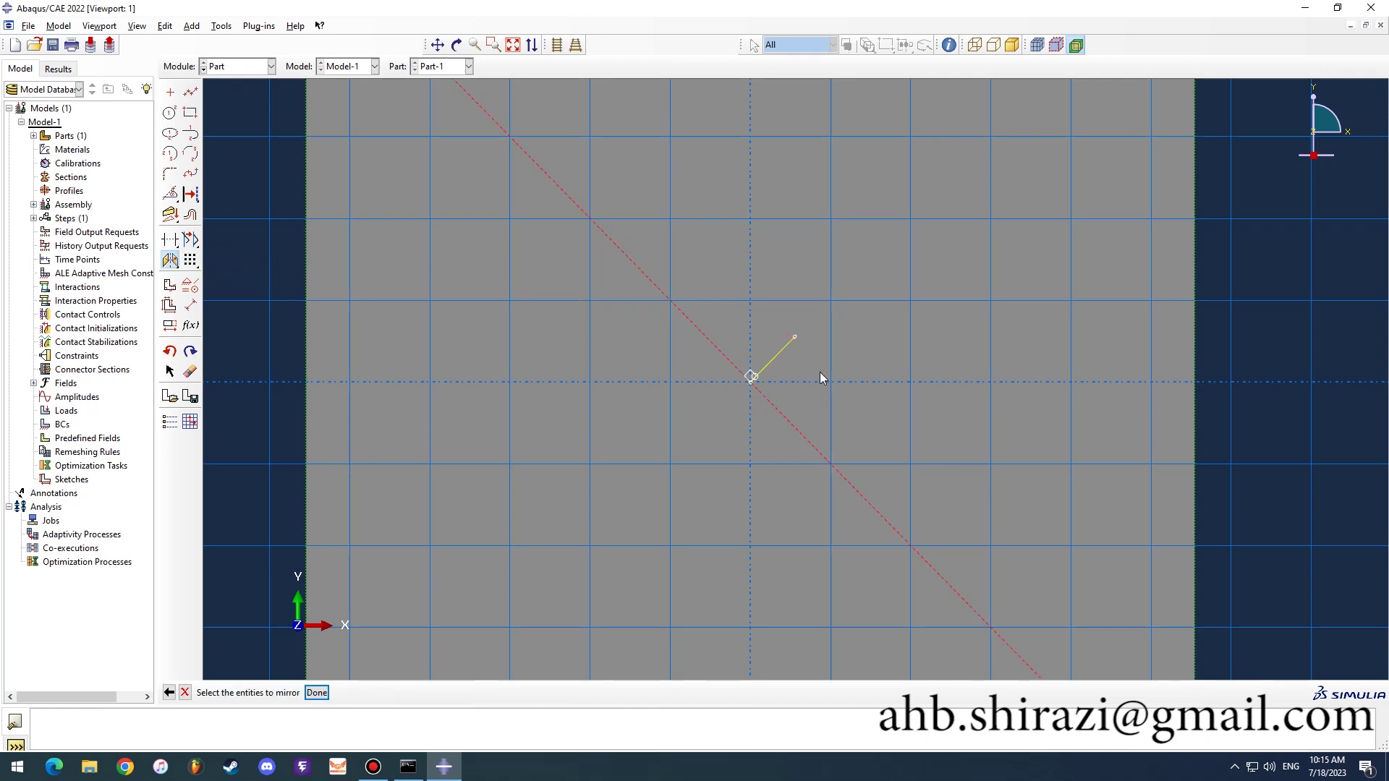
click(317, 692)
scroll(618, 532, down, 1)
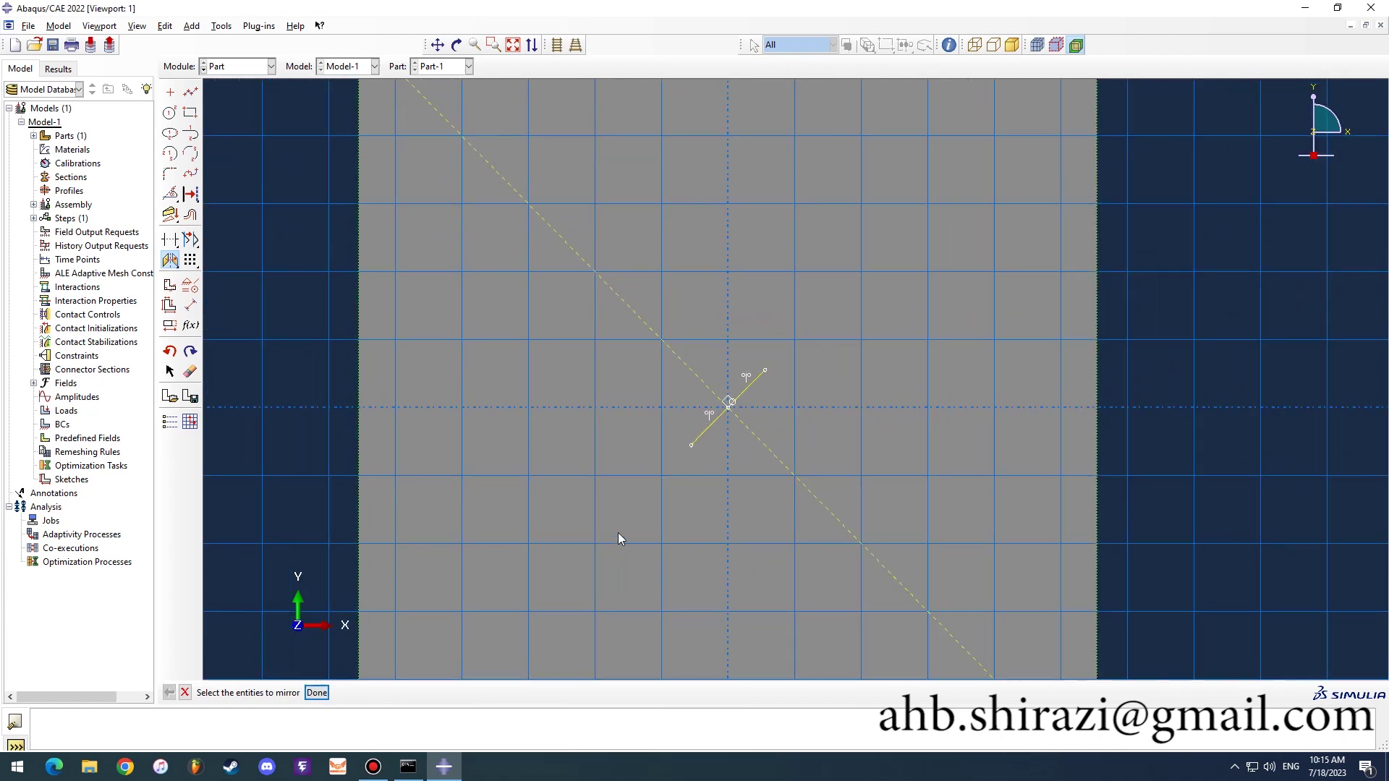
click(317, 692)
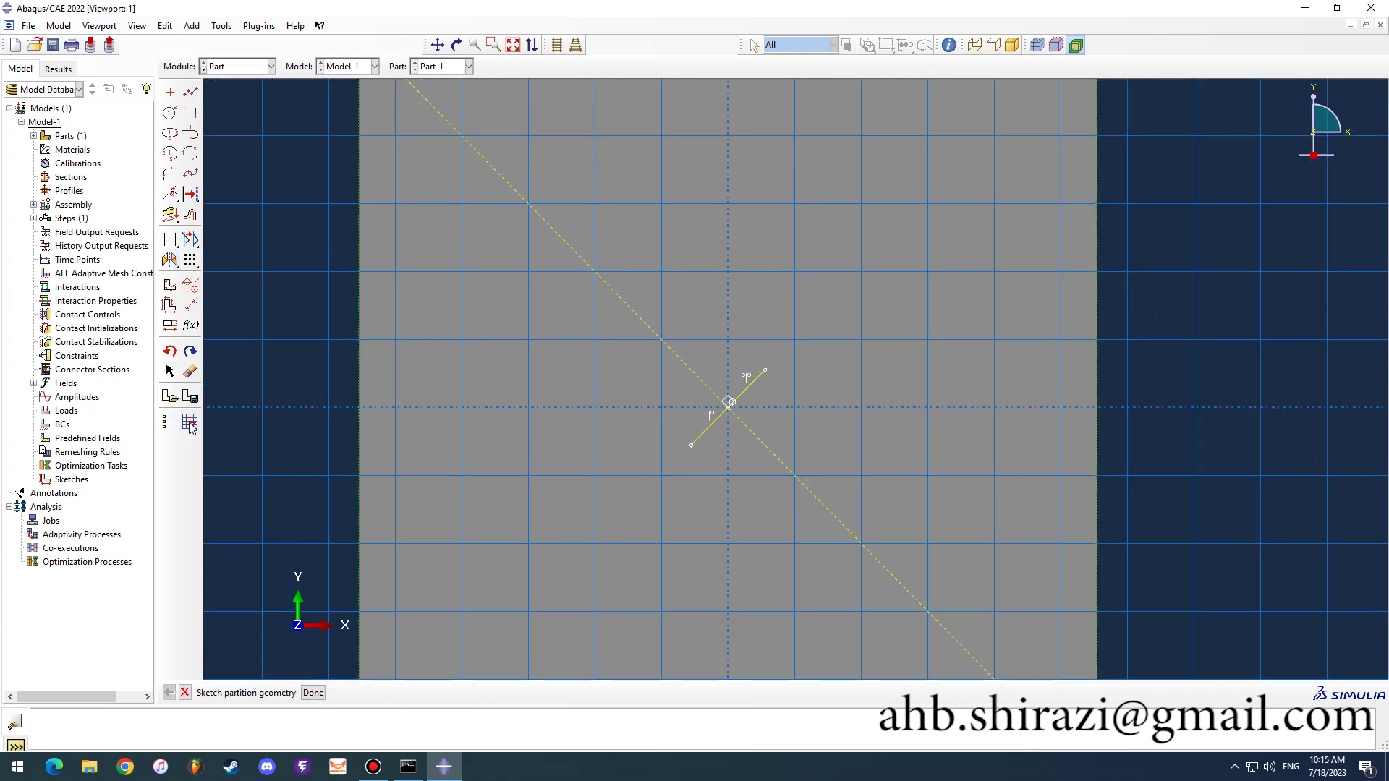
click(313, 692)
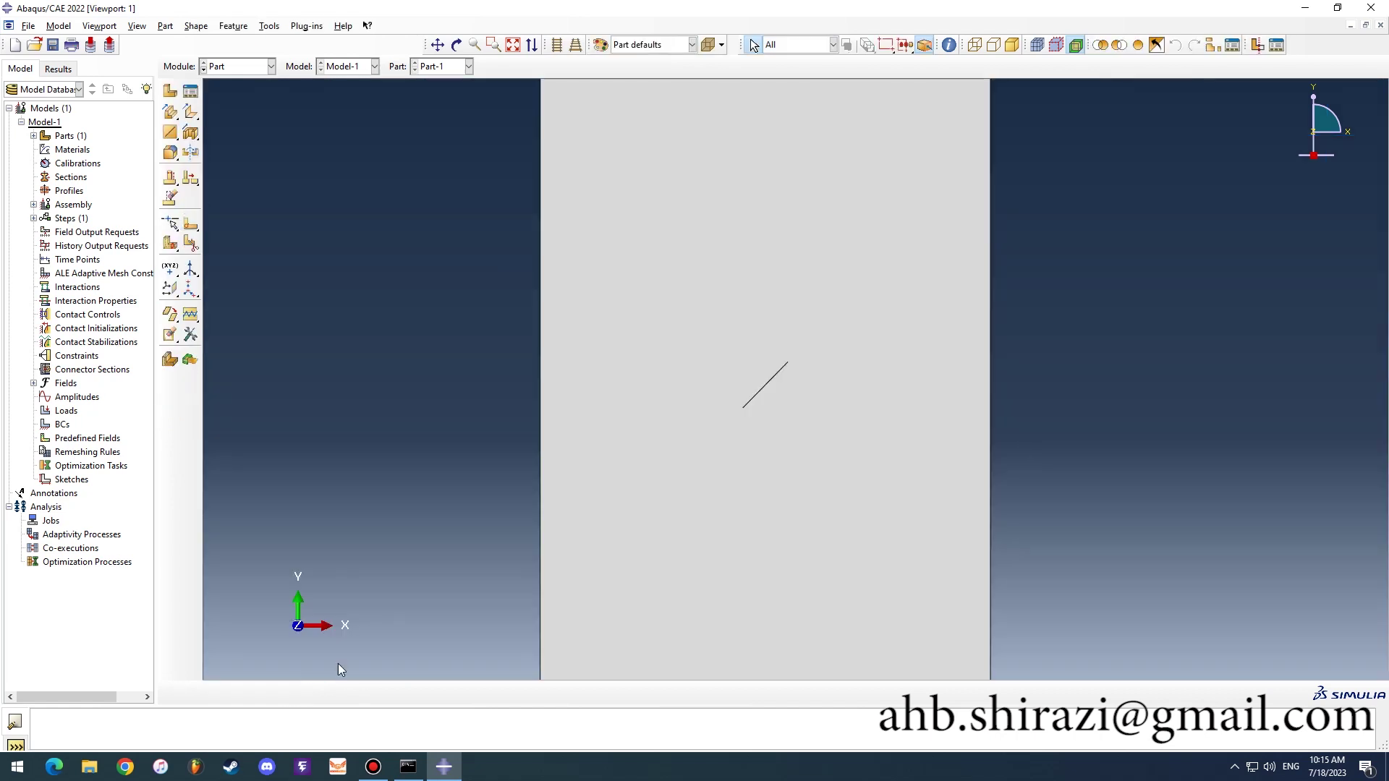
Step: Start another face partition sketch and draw two concentric circles centred on the inclined line's upper endpoint
ctrl+alt+middle_drag(881, 439, 756, 414)
scroll(687, 411, up, 2)
scroll(695, 398, up, 2)
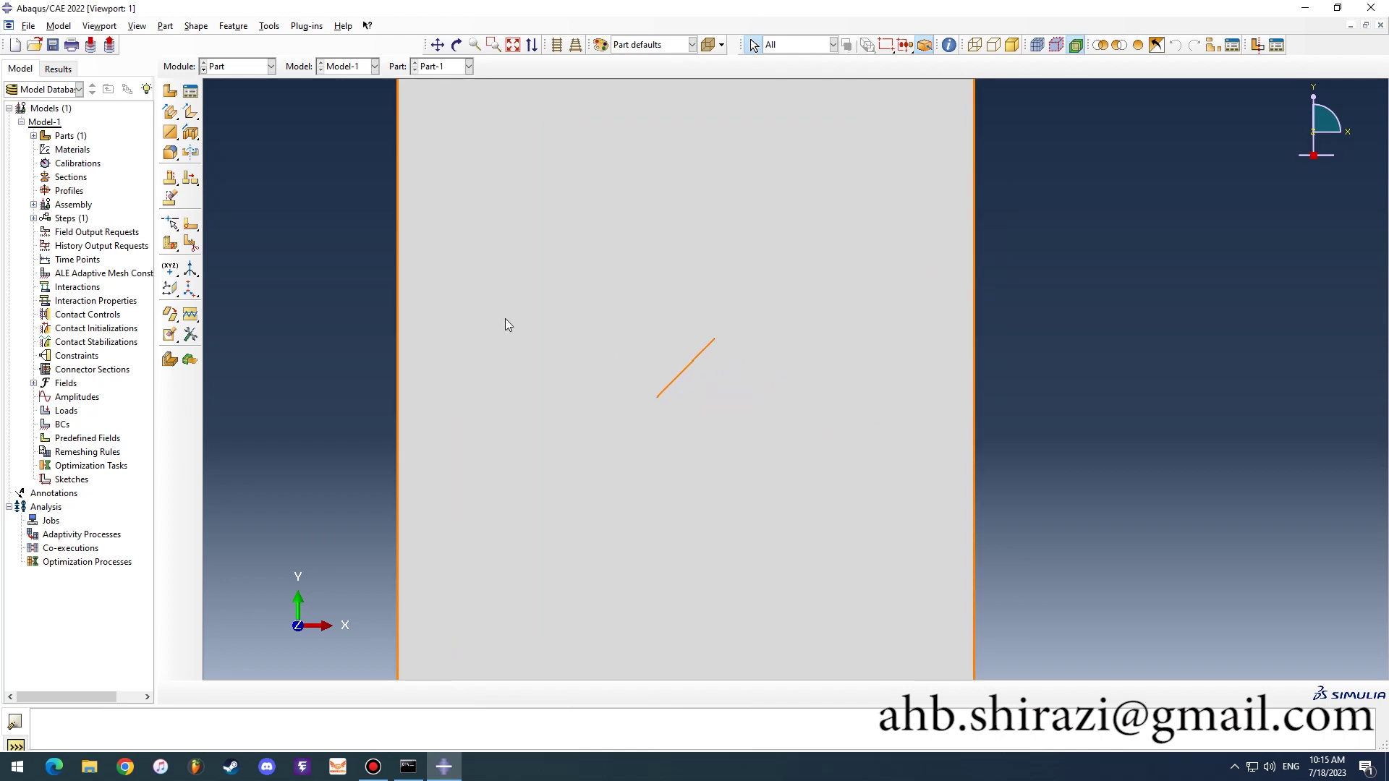
click(192, 229)
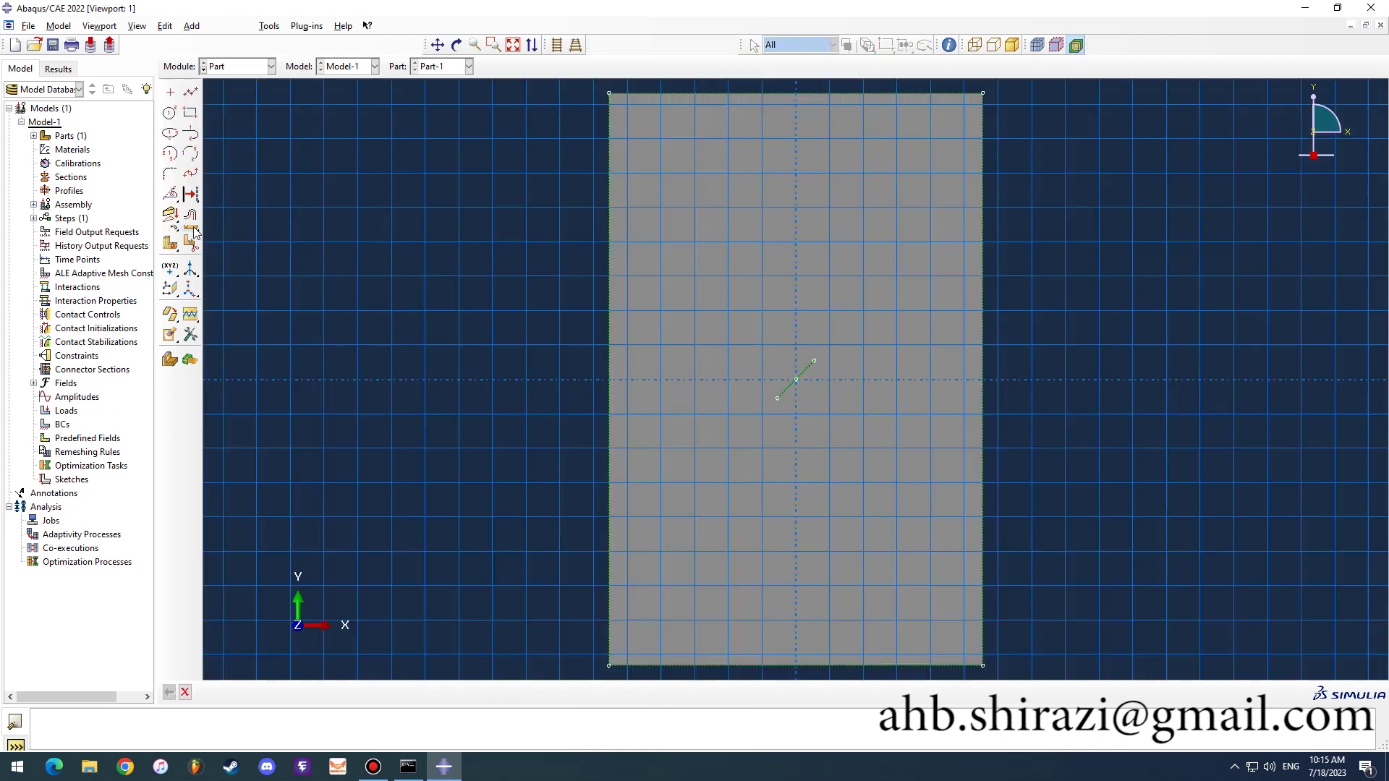
click(170, 113)
scroll(847, 365, up, 8)
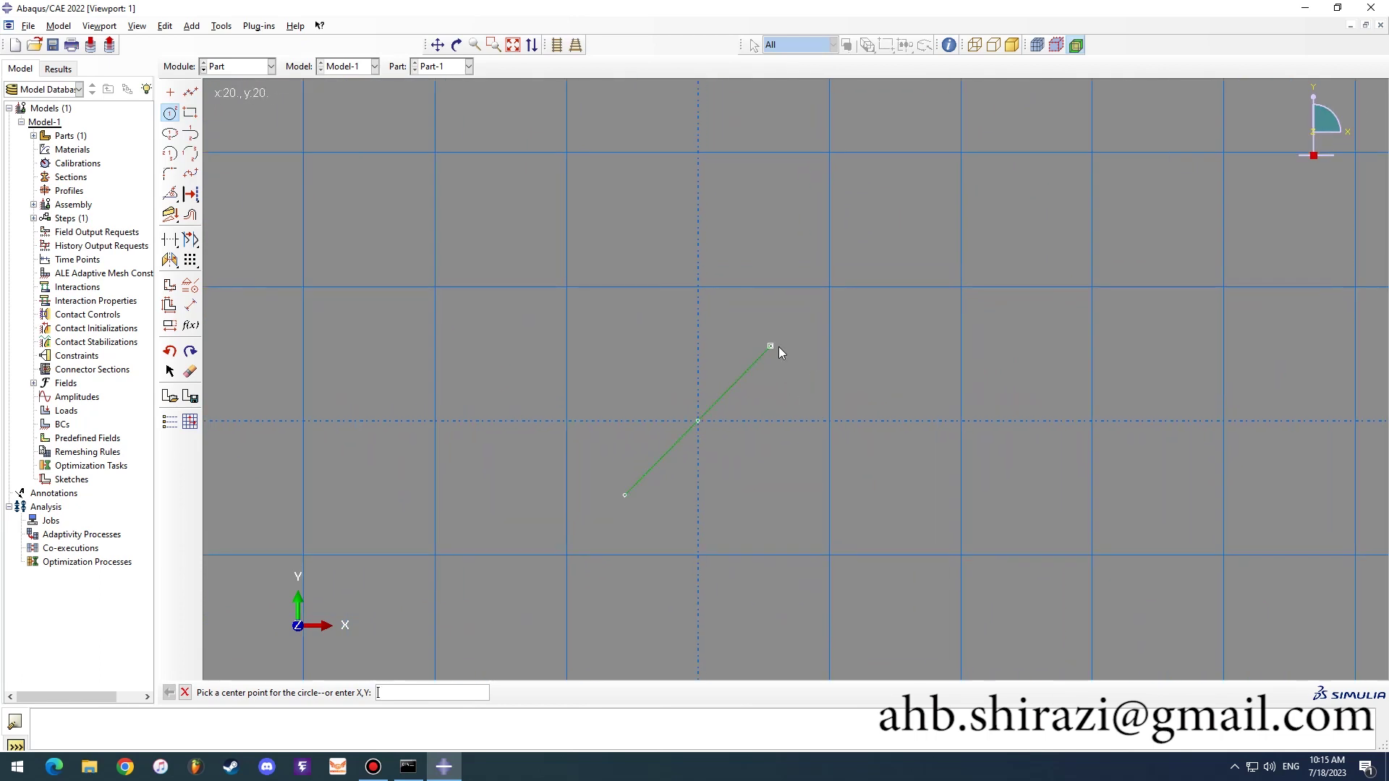
click(773, 348)
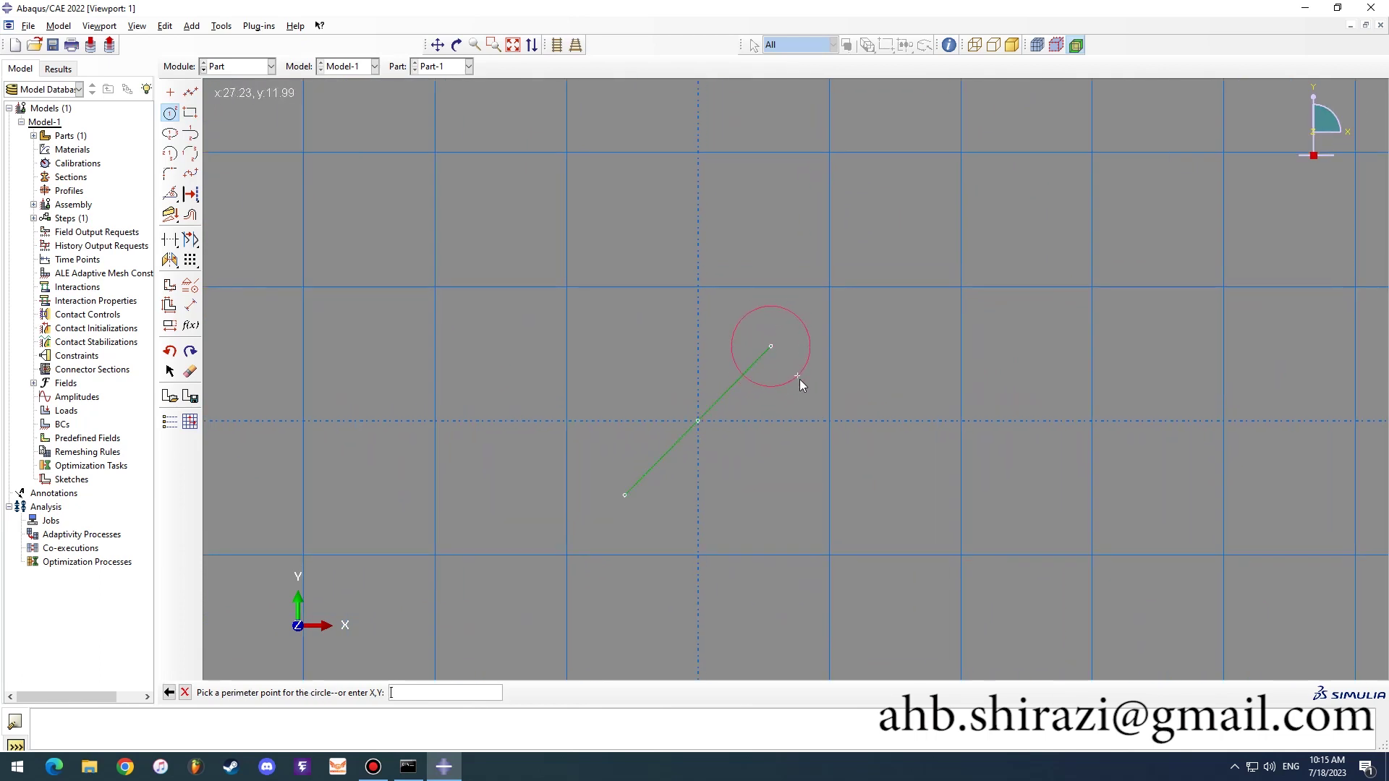
click(801, 380)
click(781, 360)
click(835, 407)
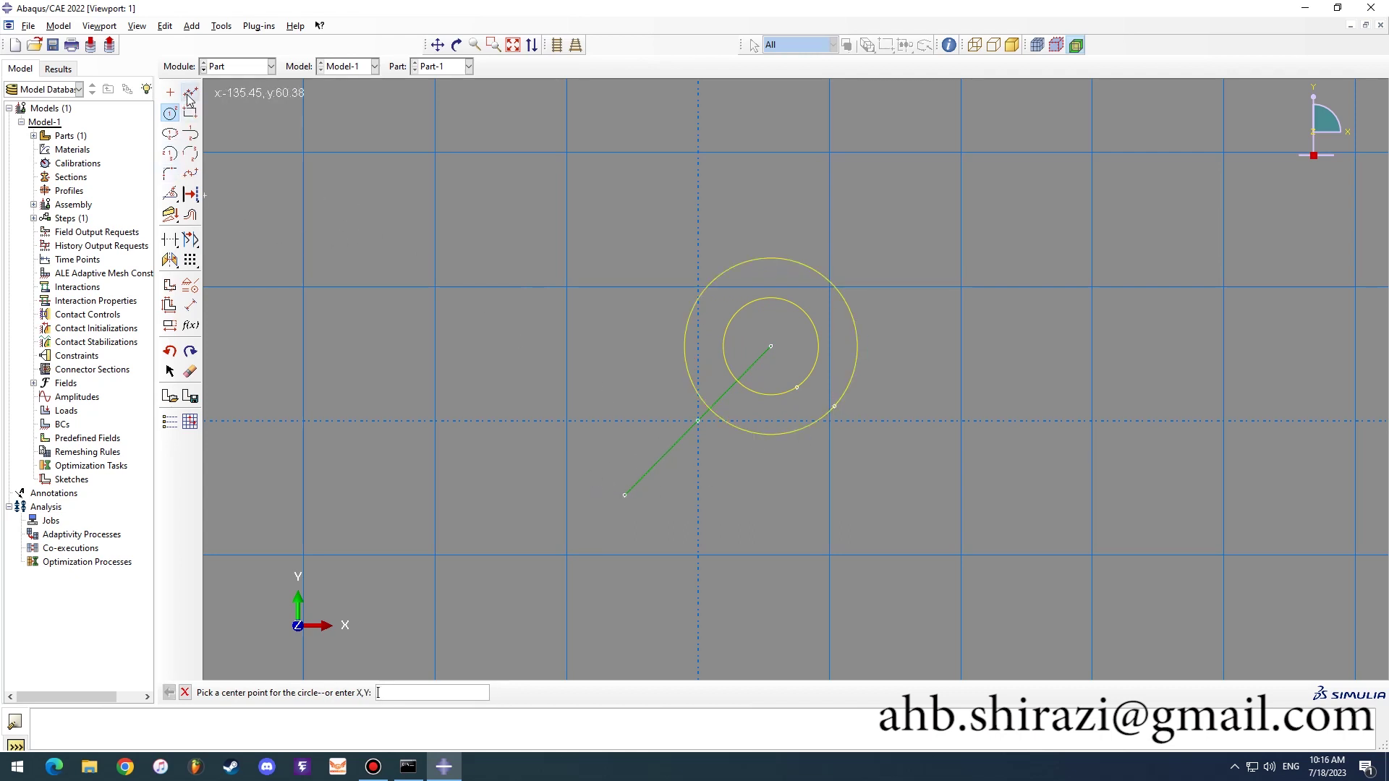
Step: Add a -45 degree construction line through the origin to the circle partition sketch
click(171, 193)
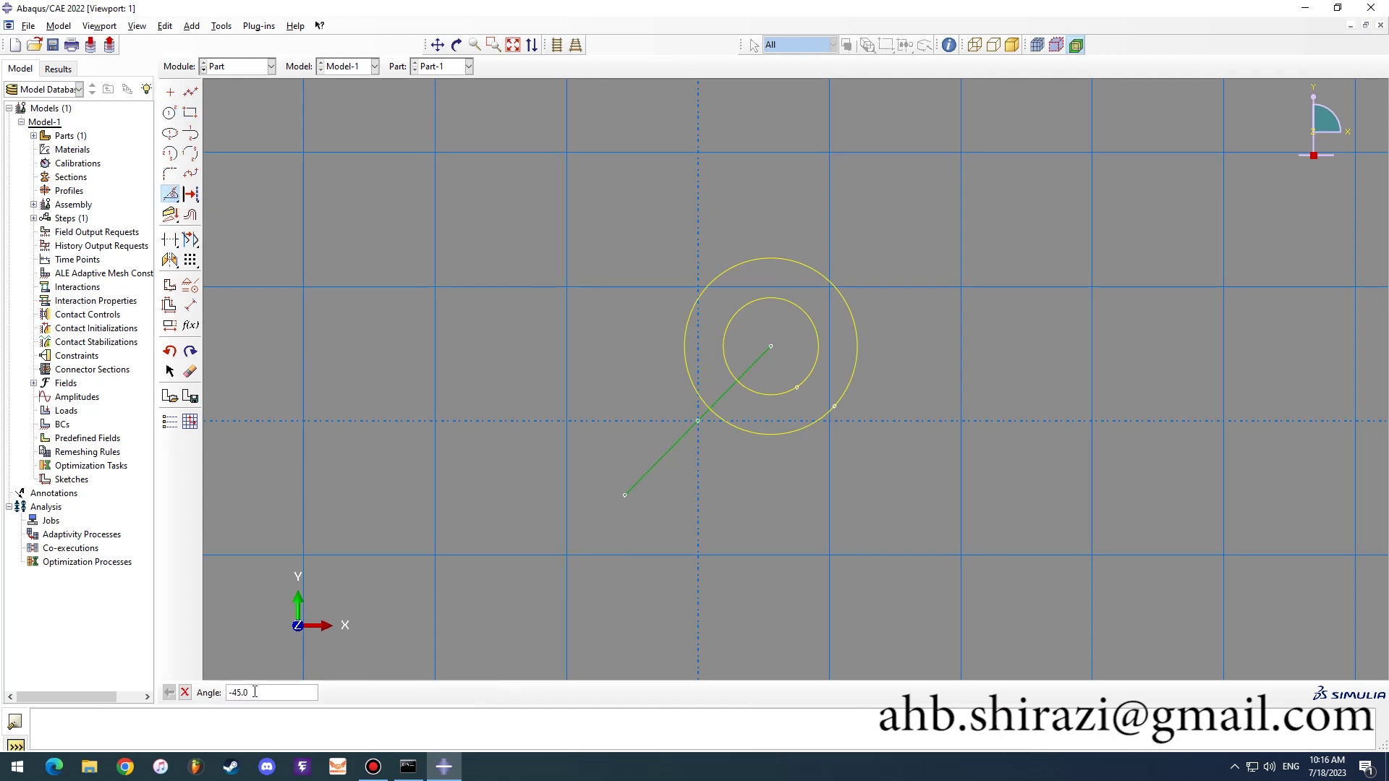
key(Return)
click(696, 431)
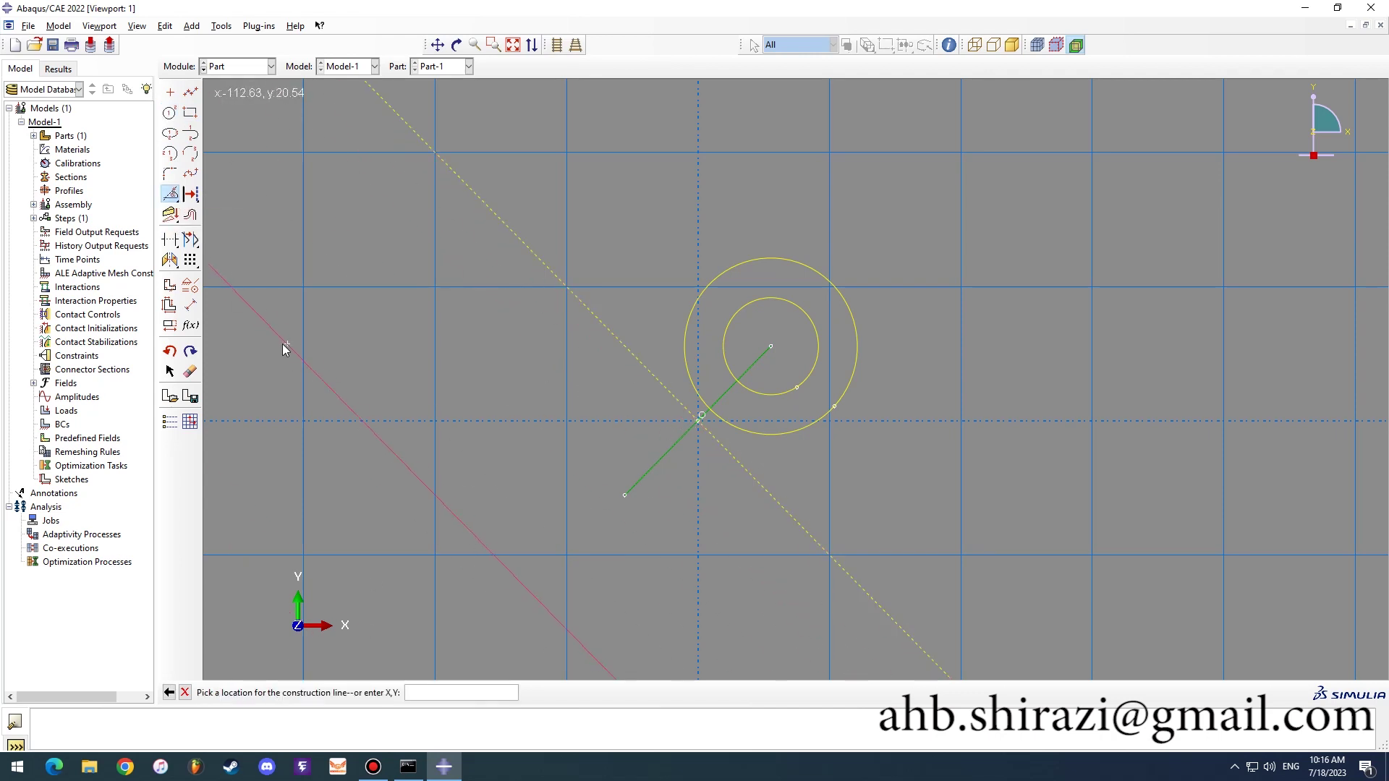
Step: Mirror copies of both circles about the construction line onto the inclined line's lower endpoint and finish the partition sketch
click(170, 260)
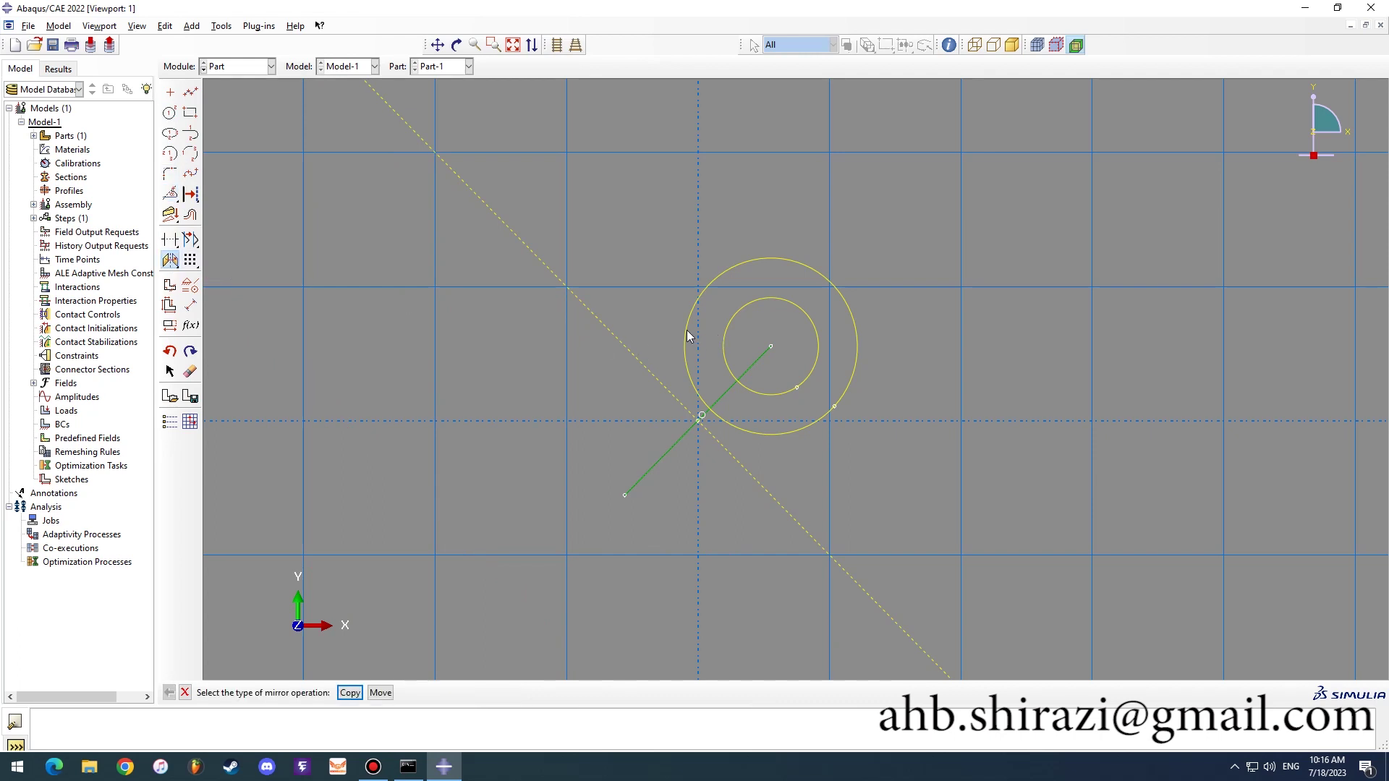
click(350, 692)
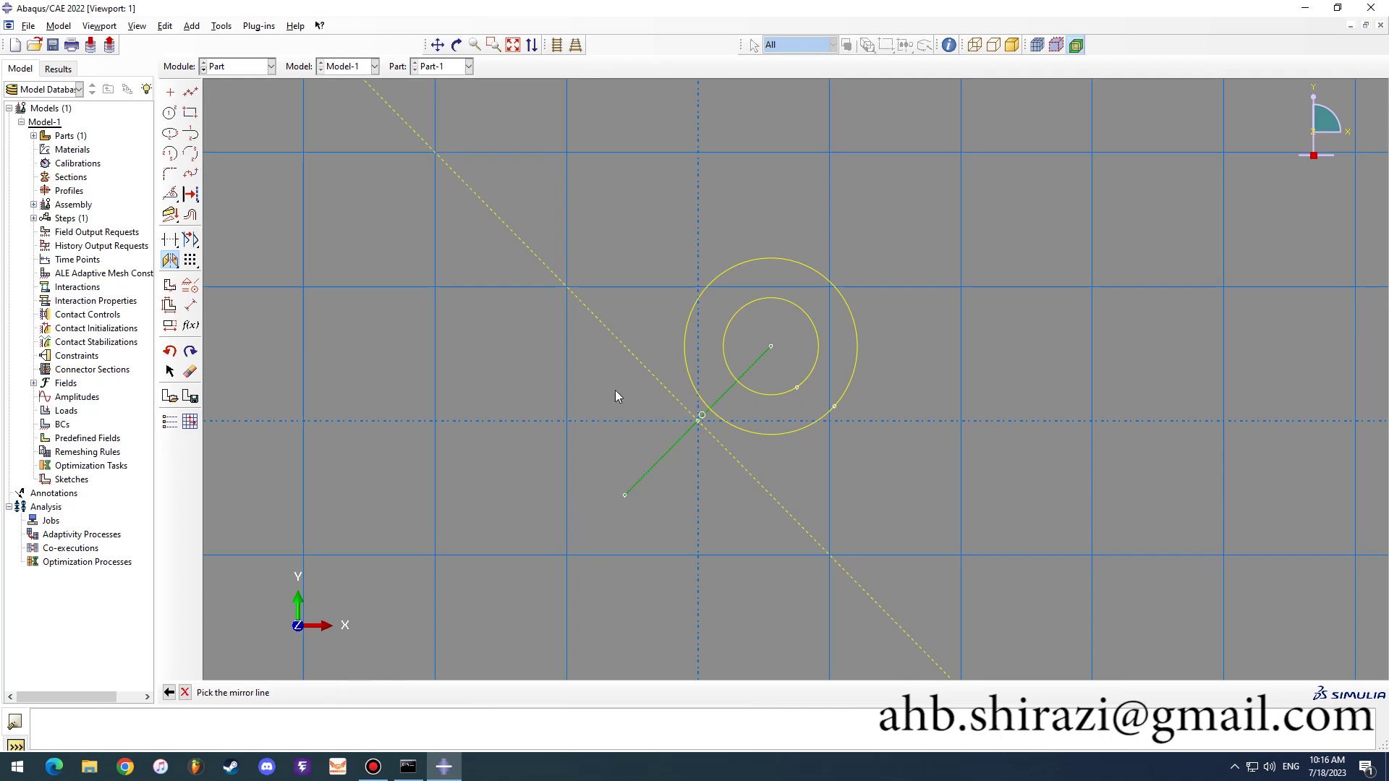
click(653, 374)
click(685, 327)
click(724, 335)
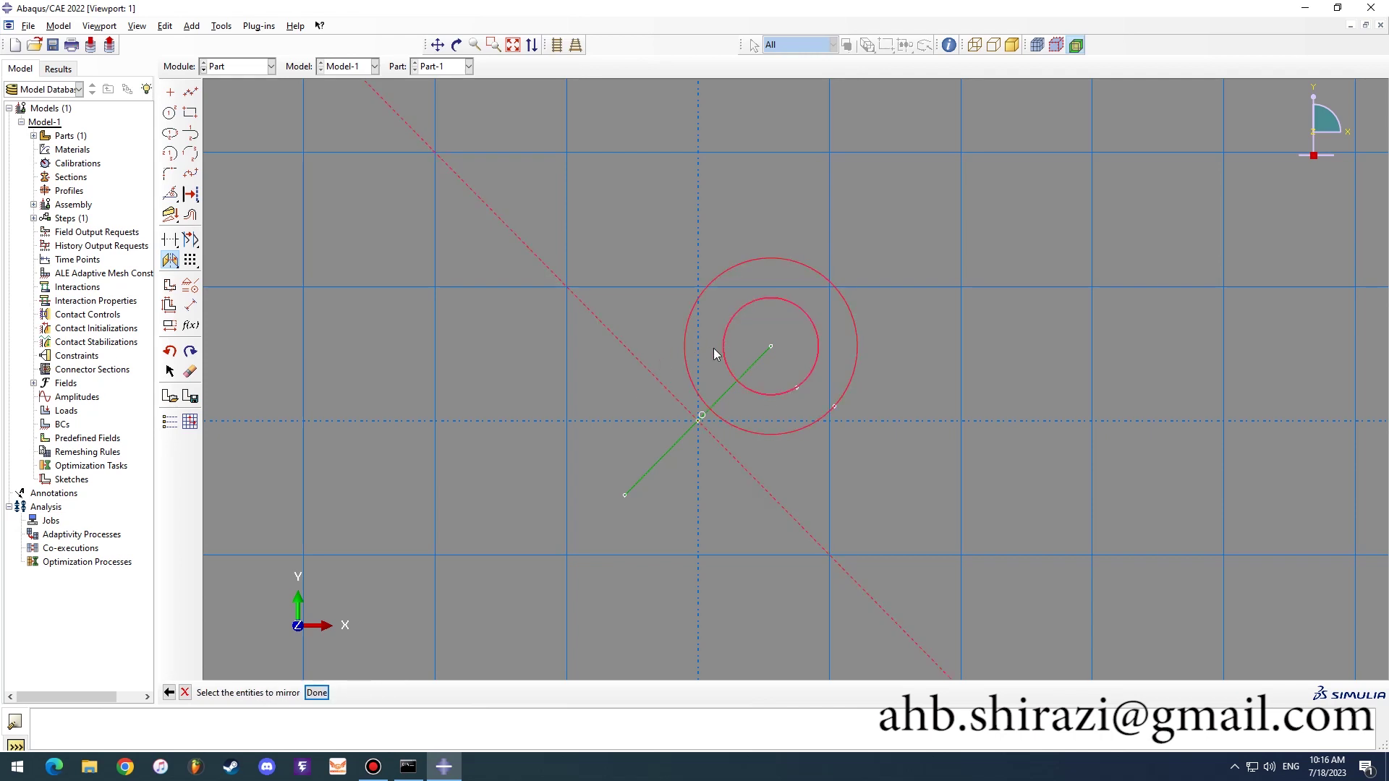
click(316, 692)
scroll(680, 499, down, 1)
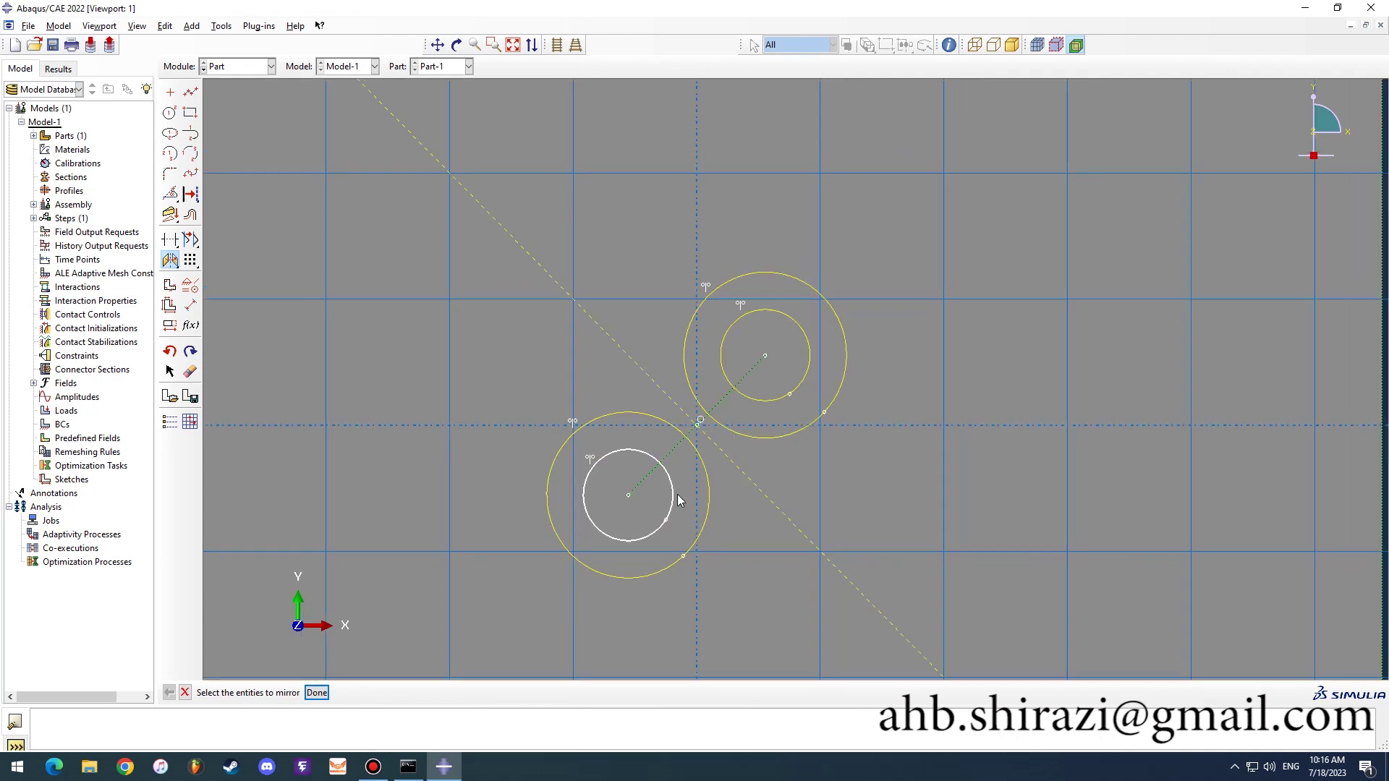
scroll(684, 497, down, 3)
mouse_move(701, 497)
ctrl+alt+middle_down()
mouse_move(727, 405)
mouse_move(727, 431)
ctrl+alt+middle_up()
scroll(727, 432, down, 2)
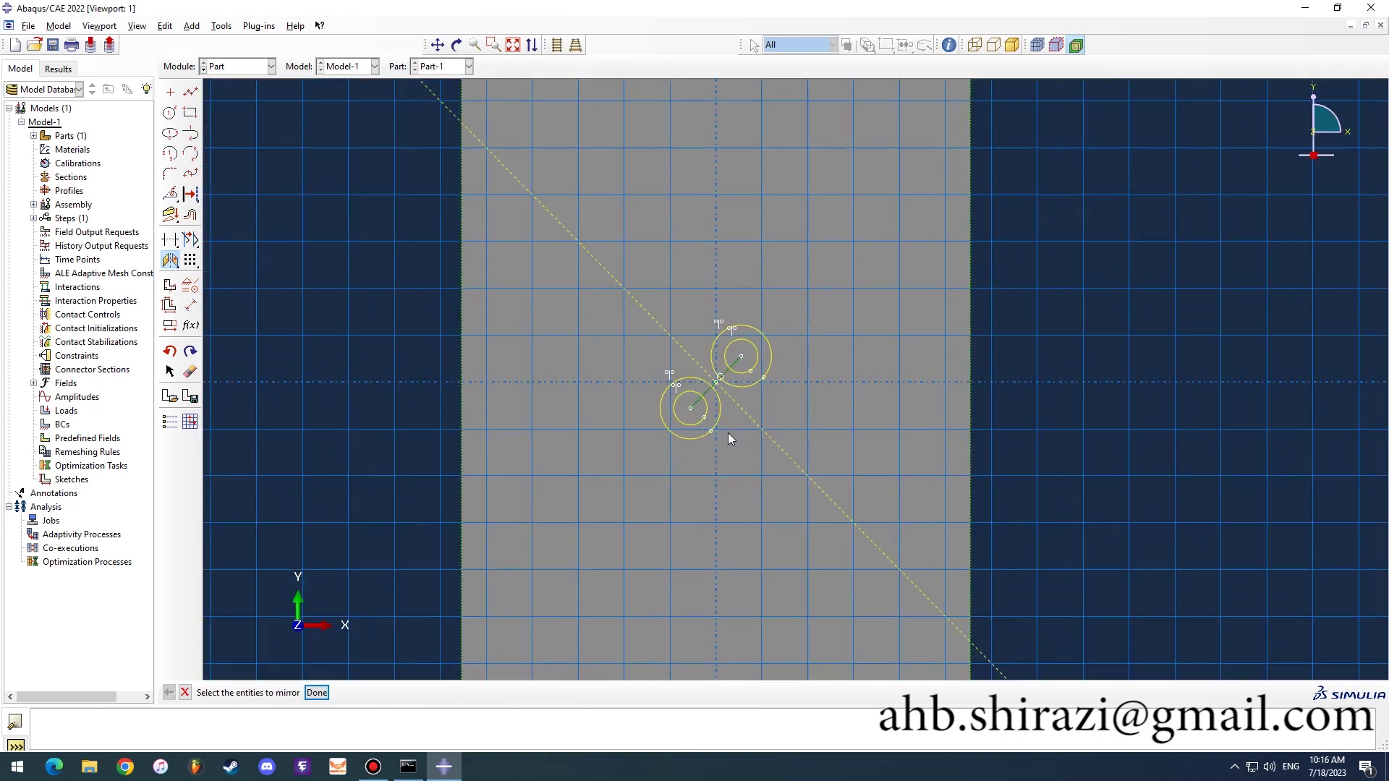
click(319, 692)
click(304, 693)
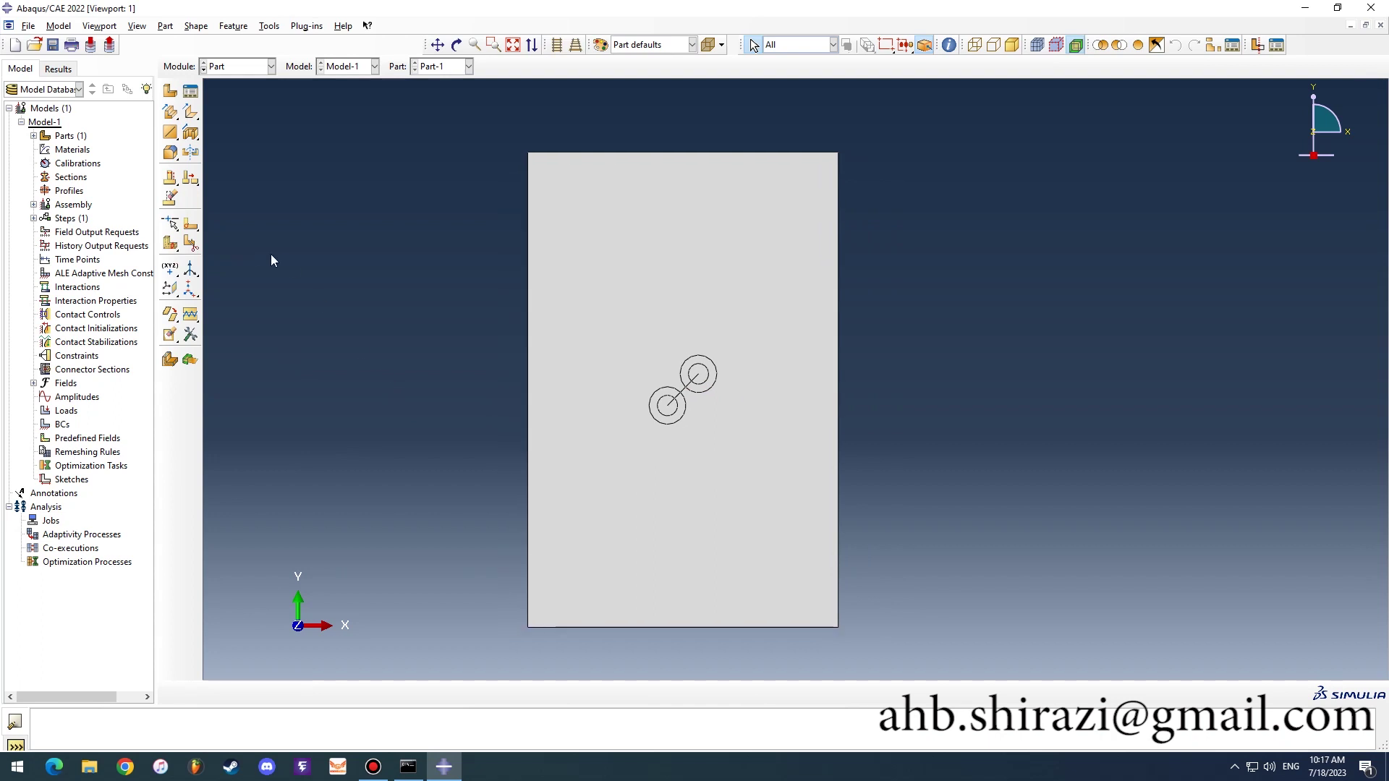
Step: Start a face partition sketch on the outer plate face and draw two full-height vertical lines at about x = -72.1 and x = 72.1
click(191, 224)
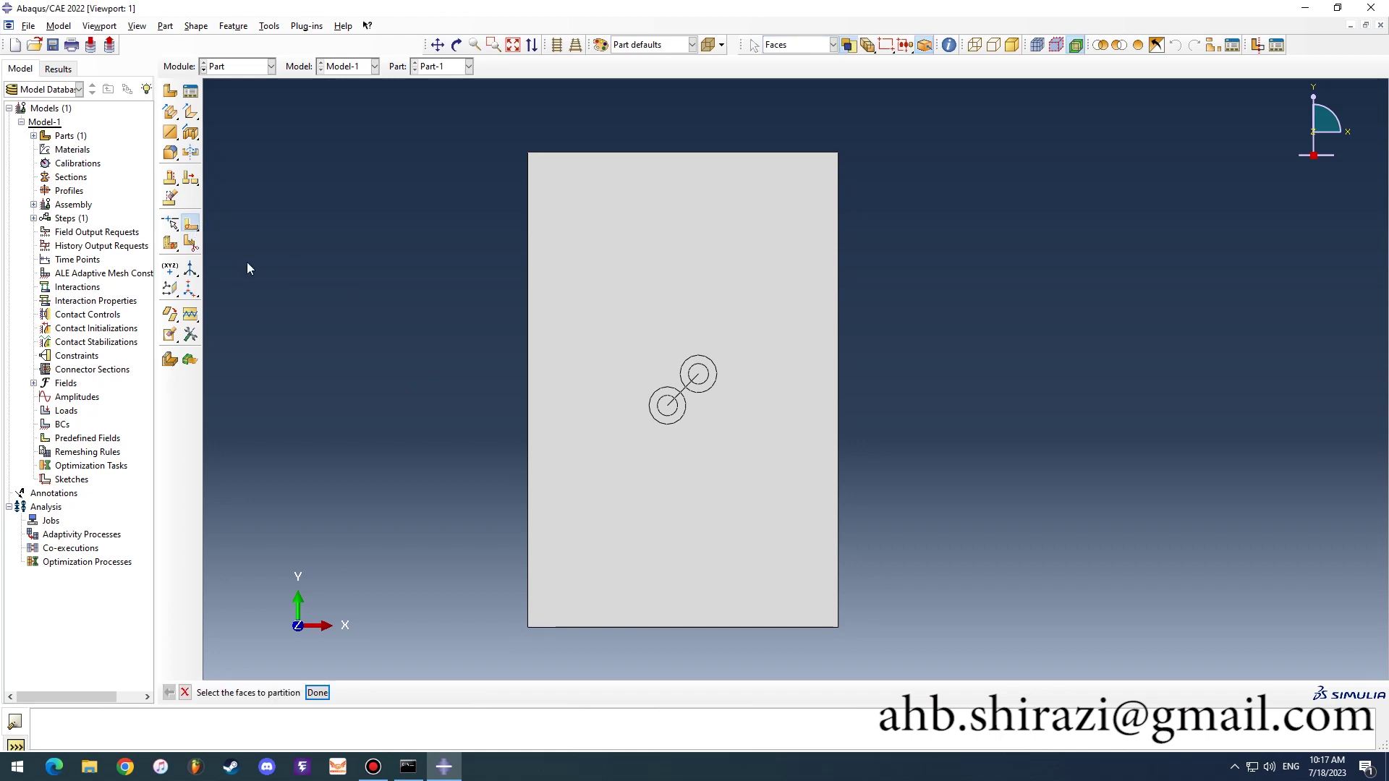
click(590, 321)
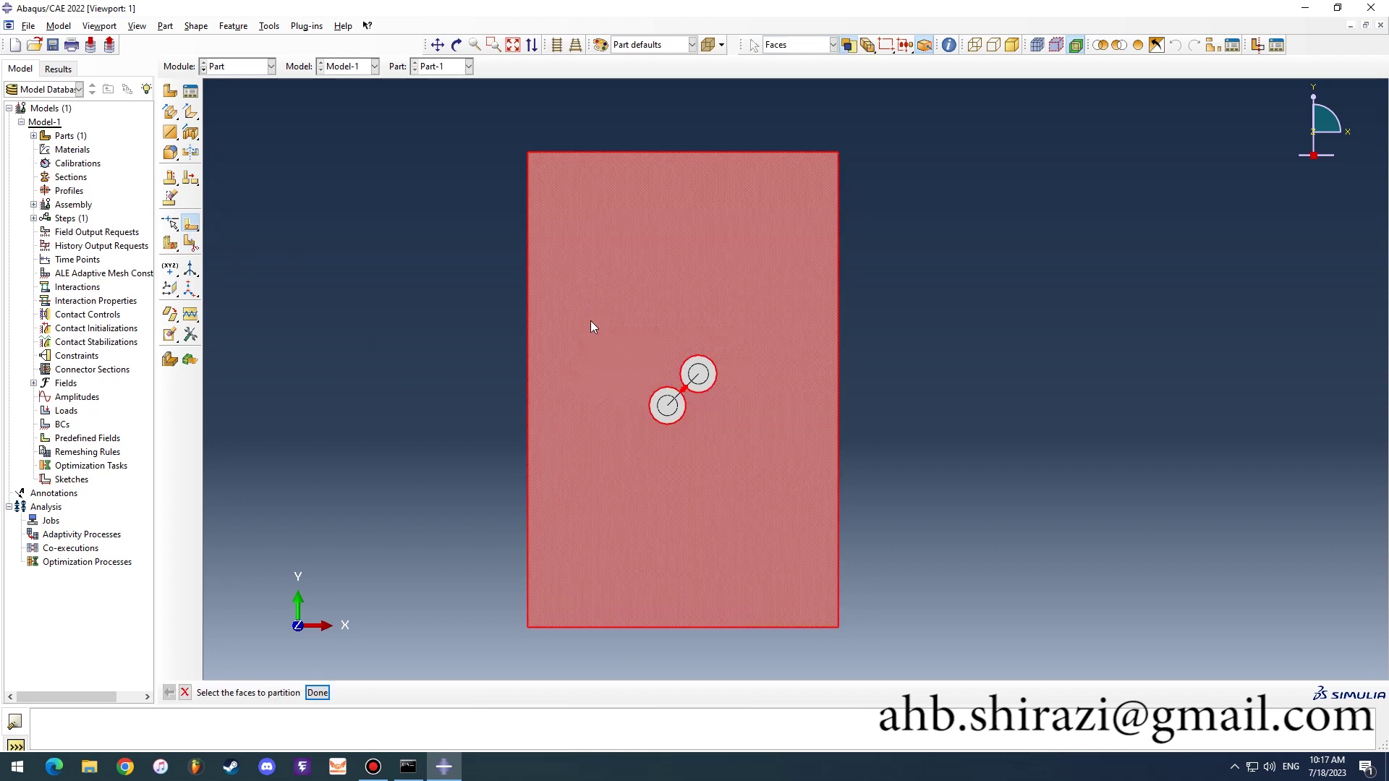
click(322, 694)
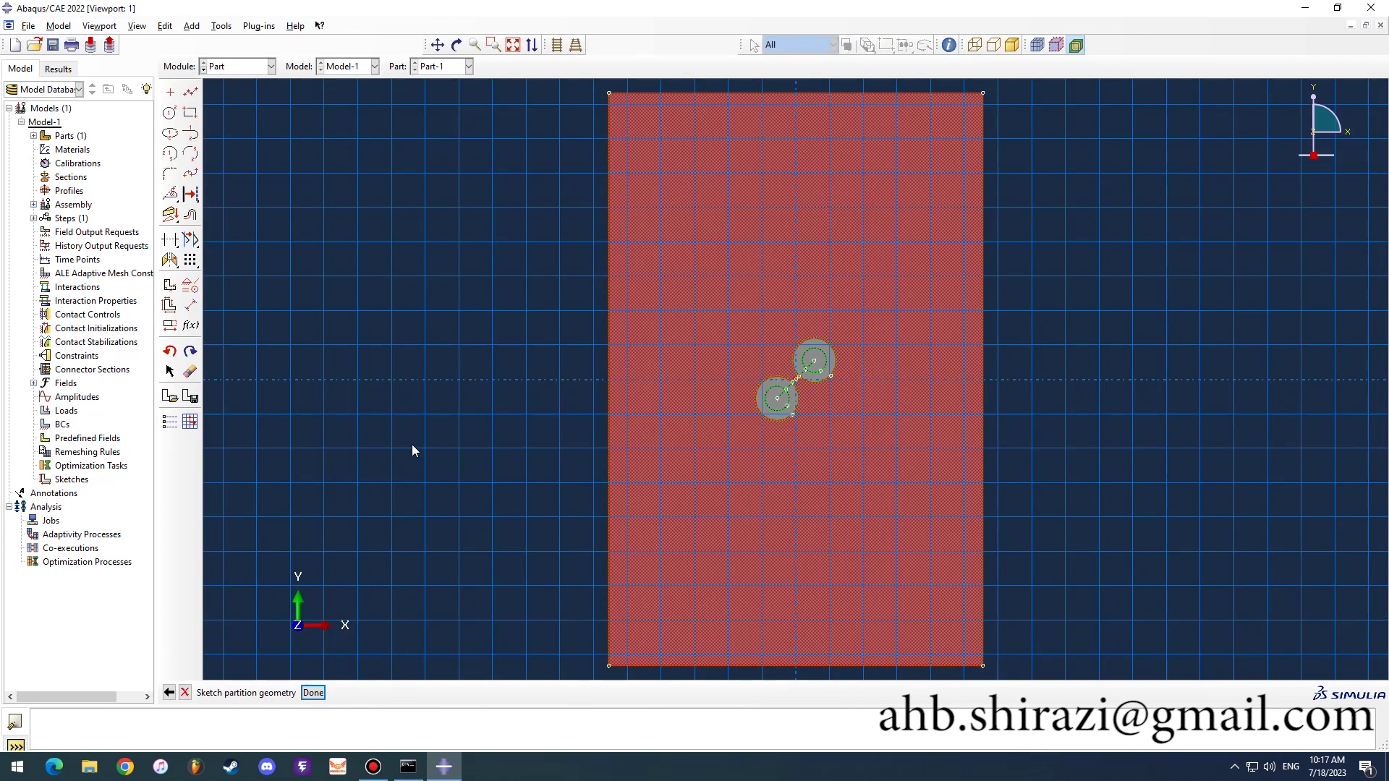
scroll(434, 427, up, 3)
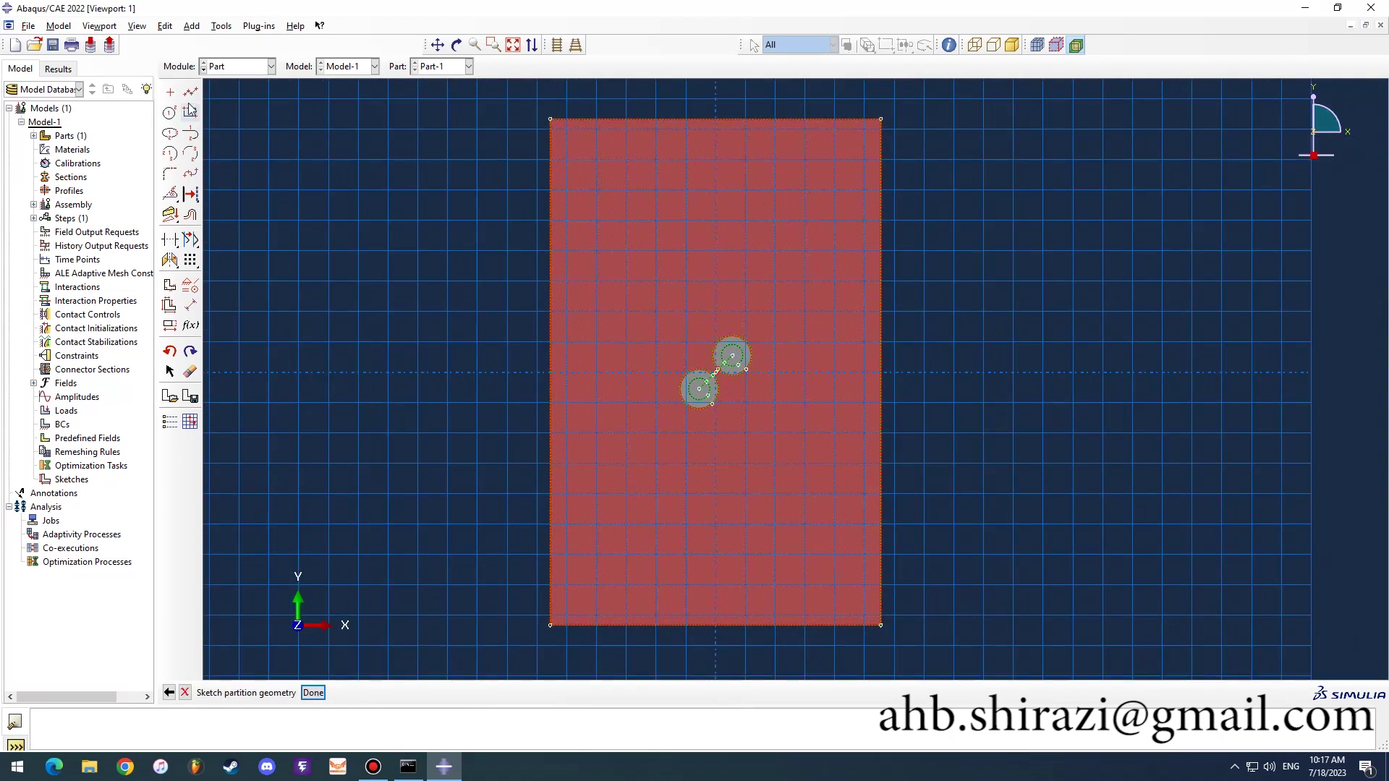
click(191, 92)
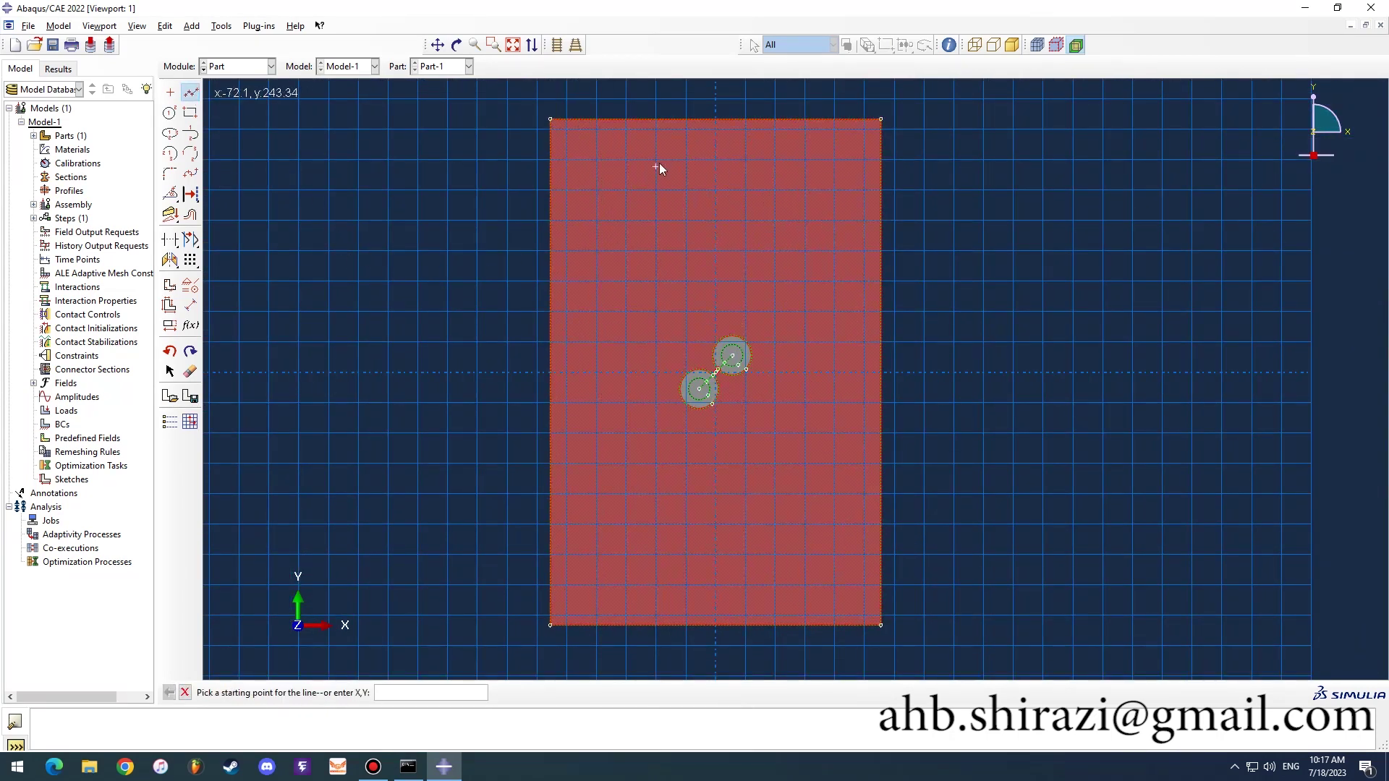
click(655, 120)
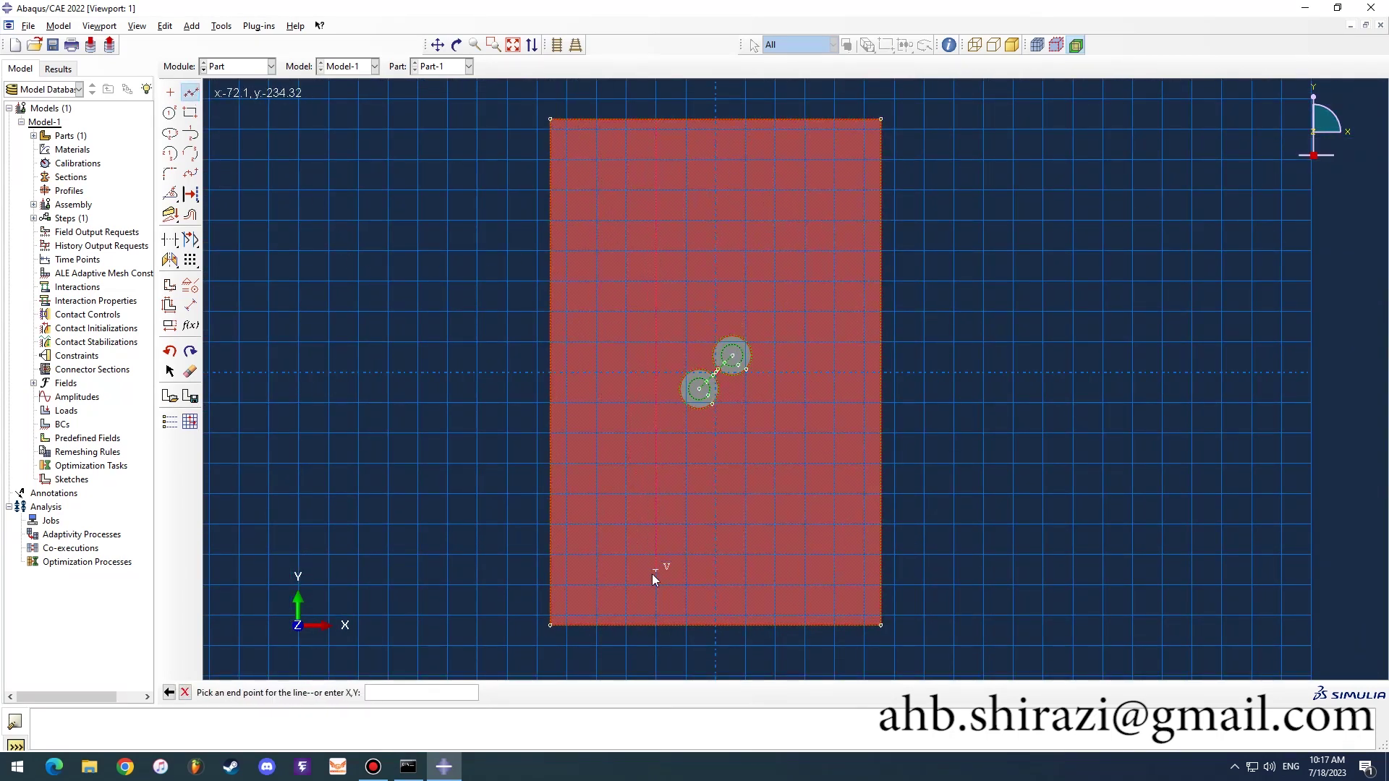
click(655, 622)
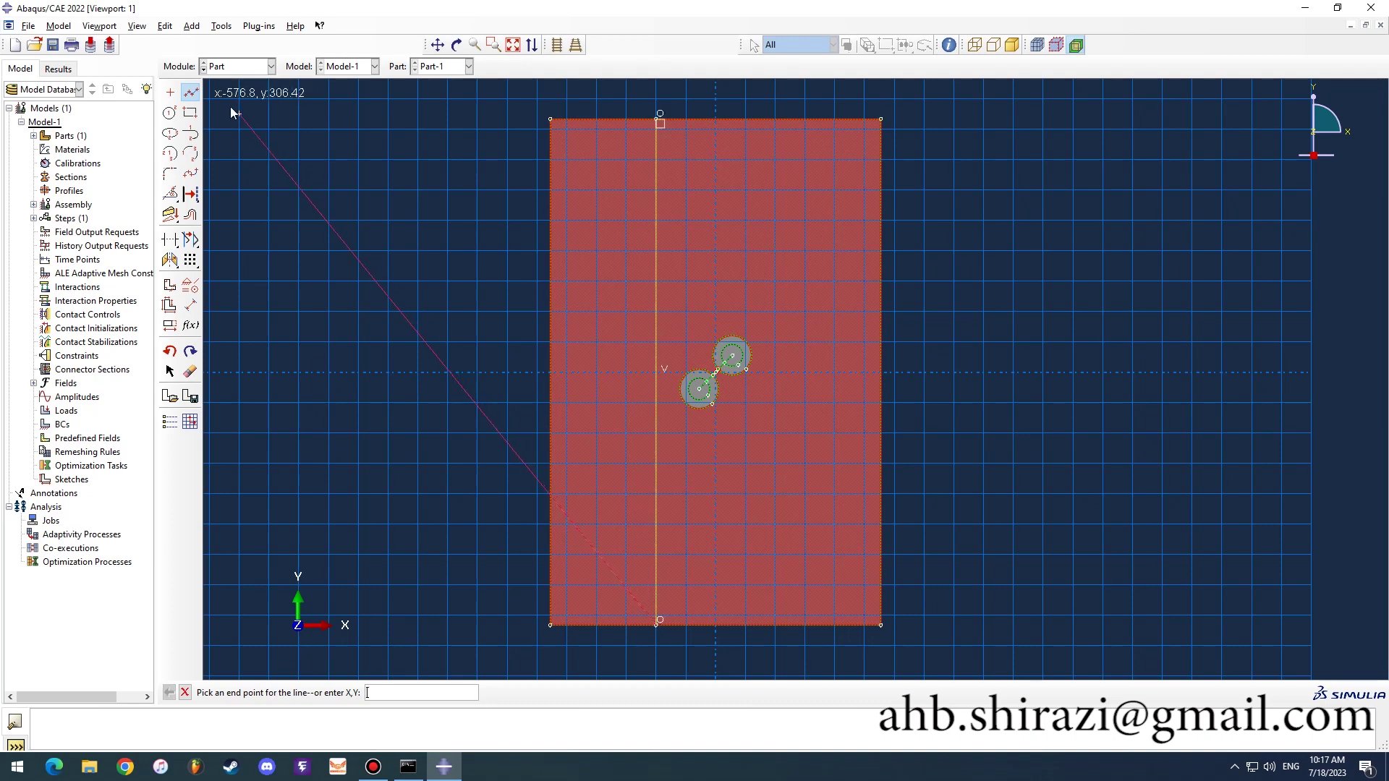
click(191, 93)
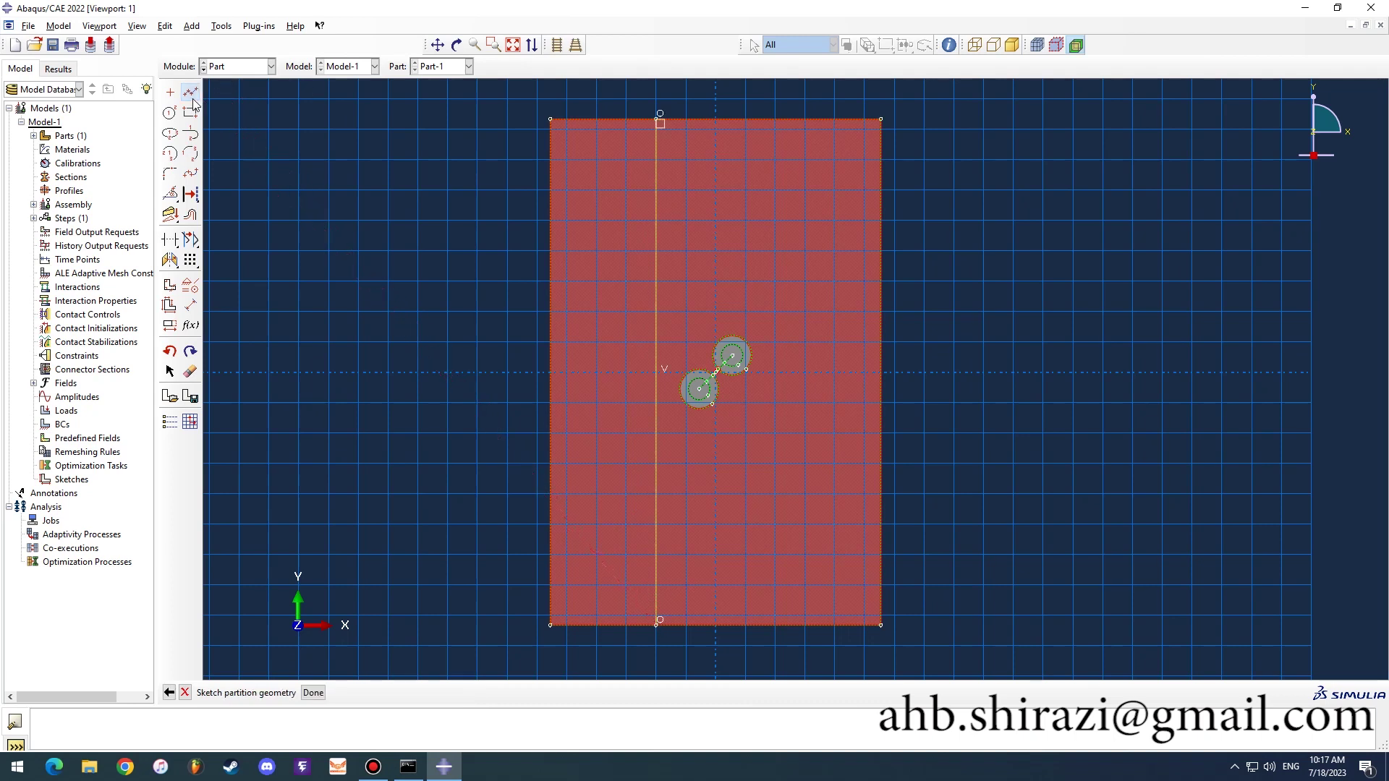
click(775, 120)
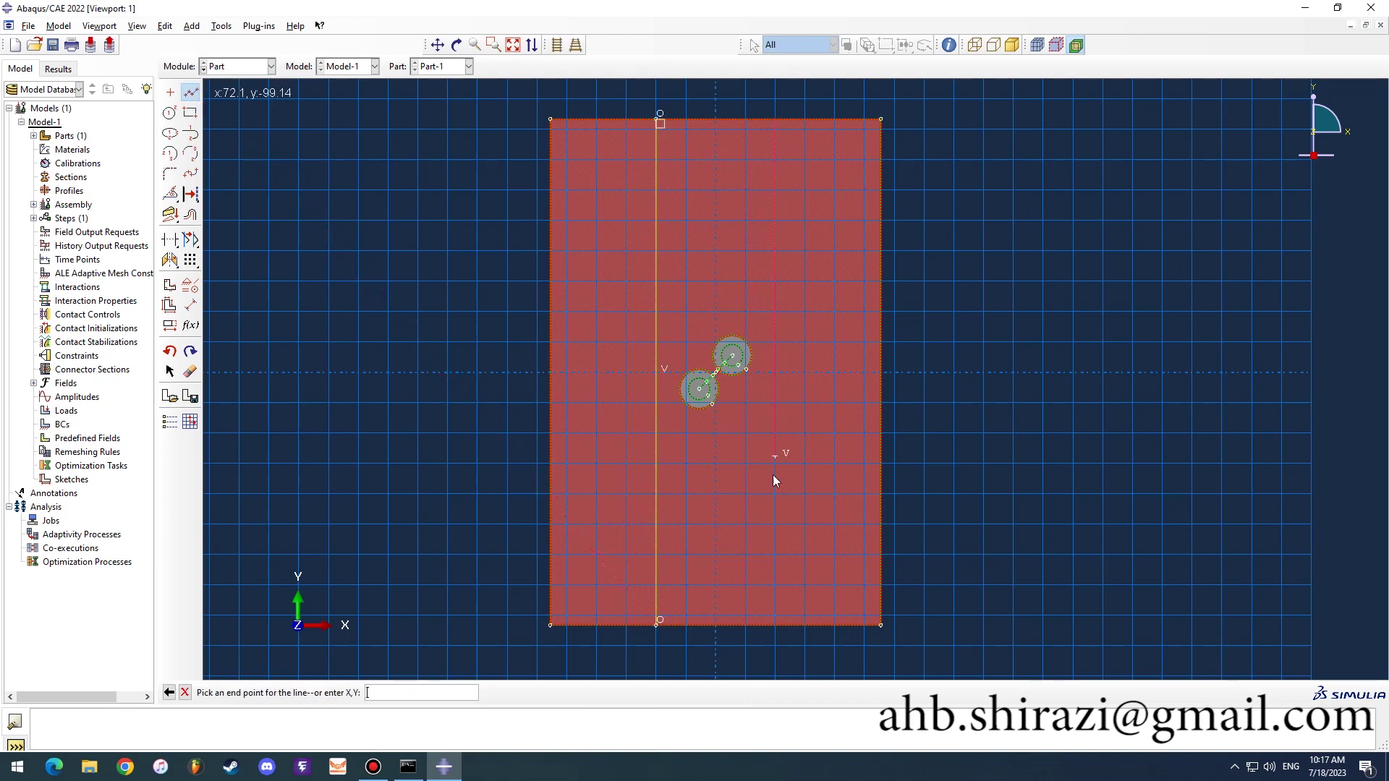
click(779, 622)
Step: Draw two horizontal lines across the full plate width at about y = 72.1 and y = -72.1
click(191, 92)
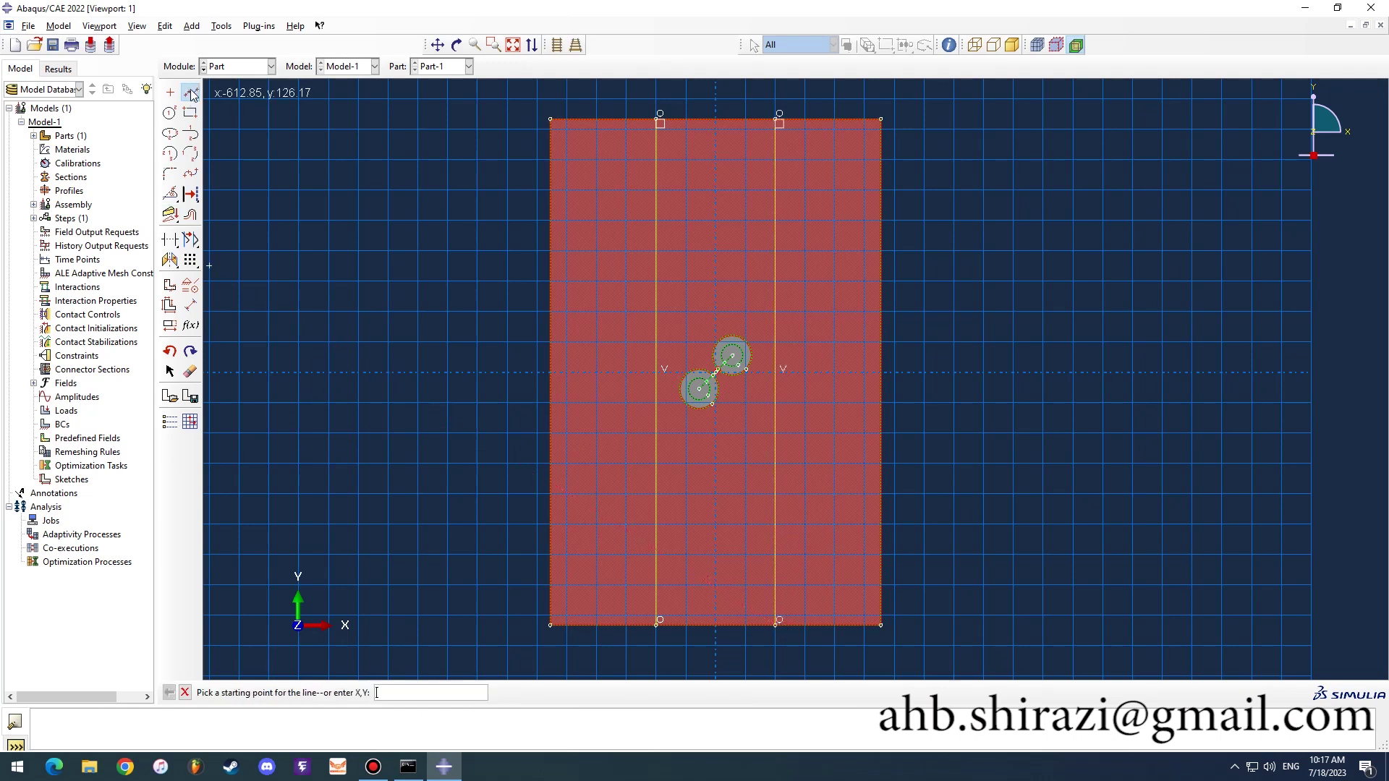
click(550, 313)
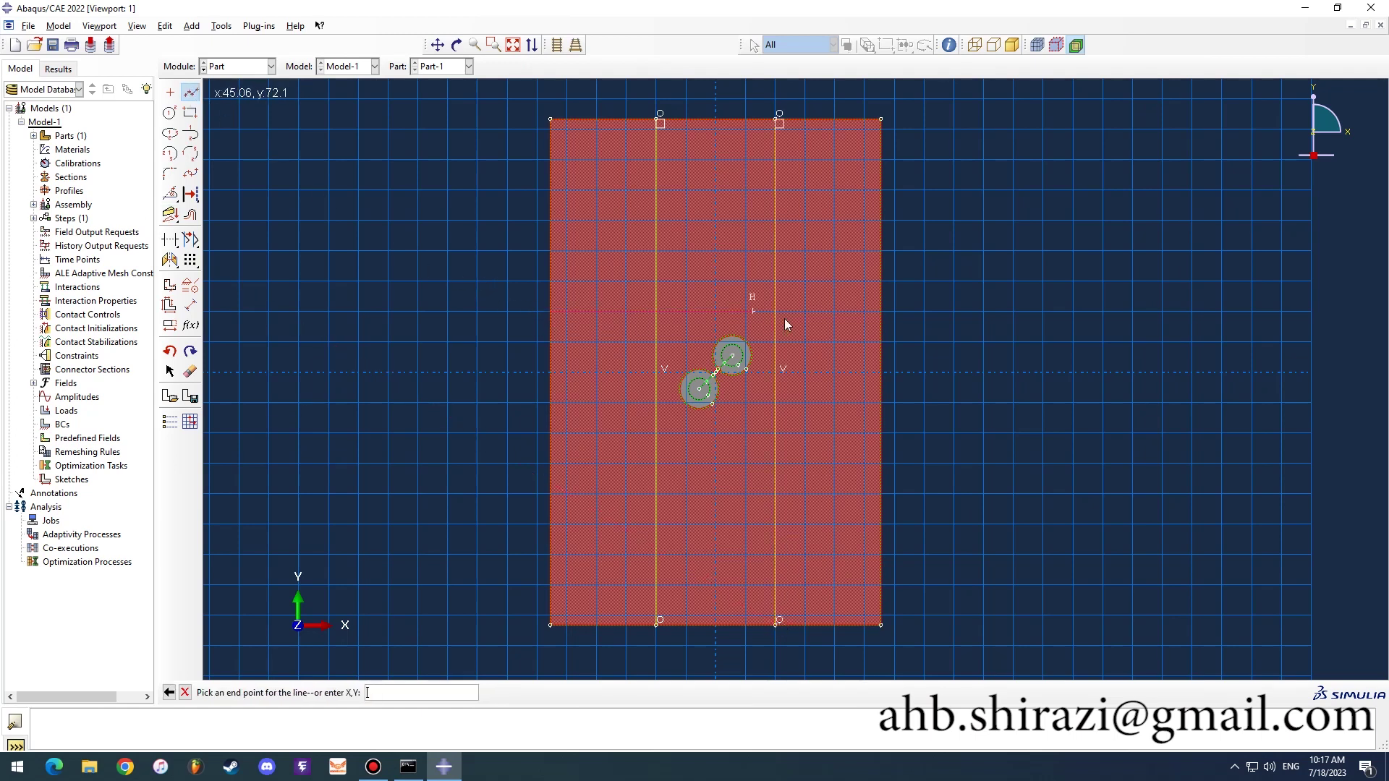
click(880, 313)
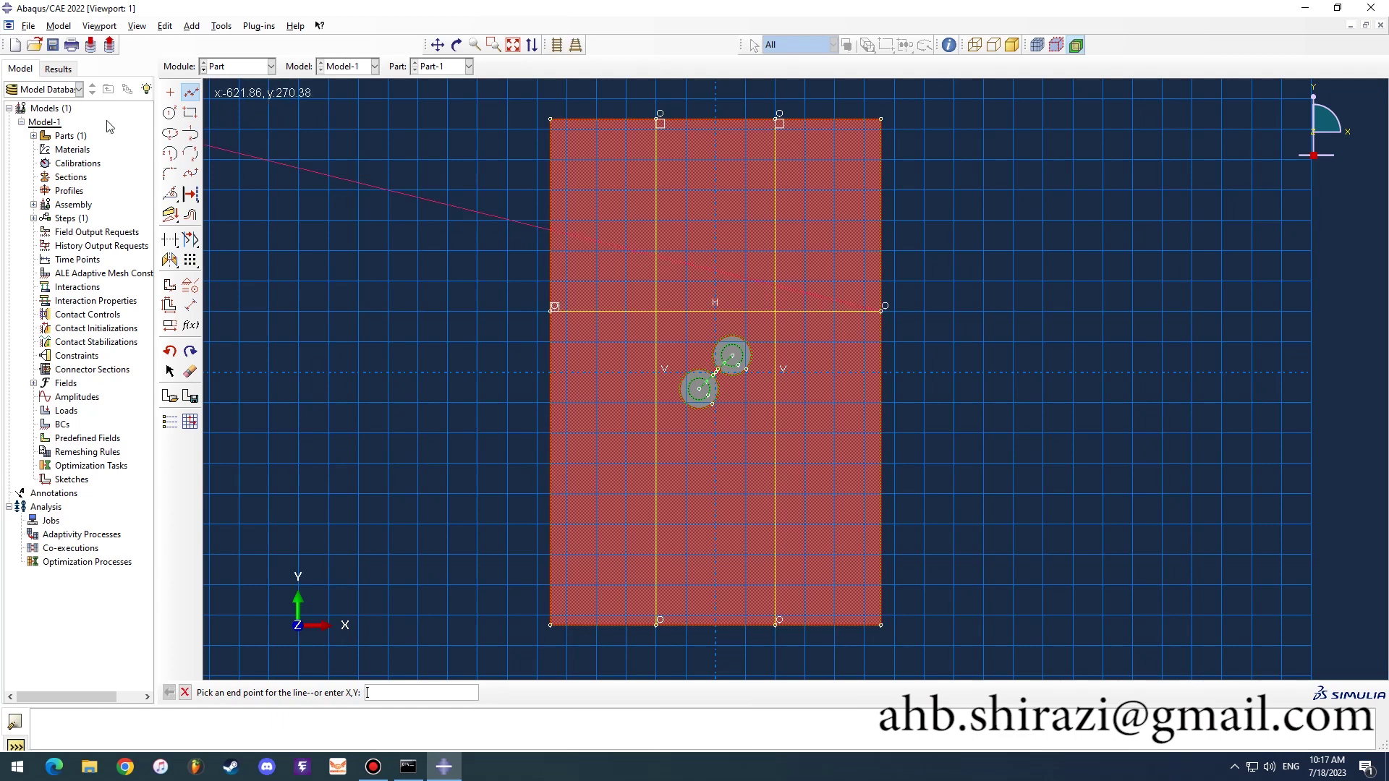
click(193, 94)
click(193, 93)
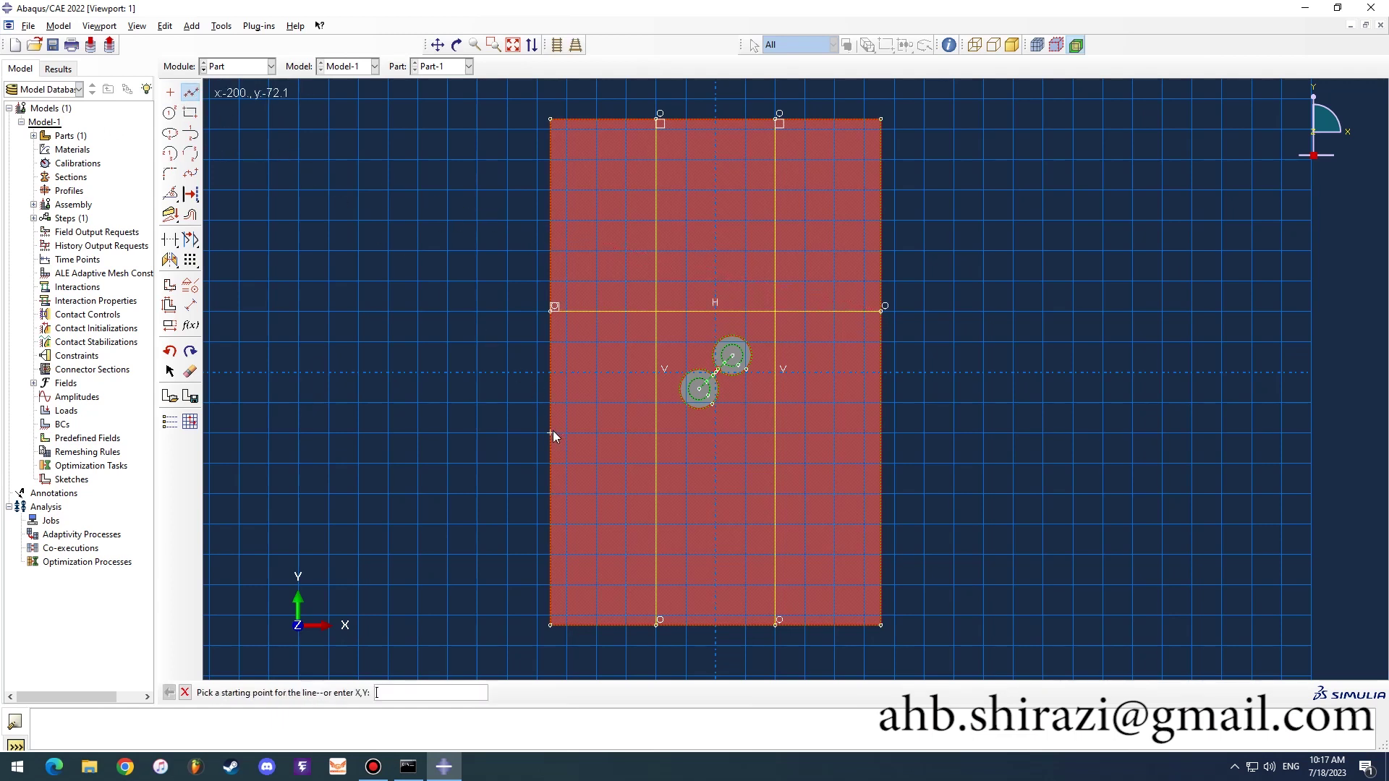
click(552, 432)
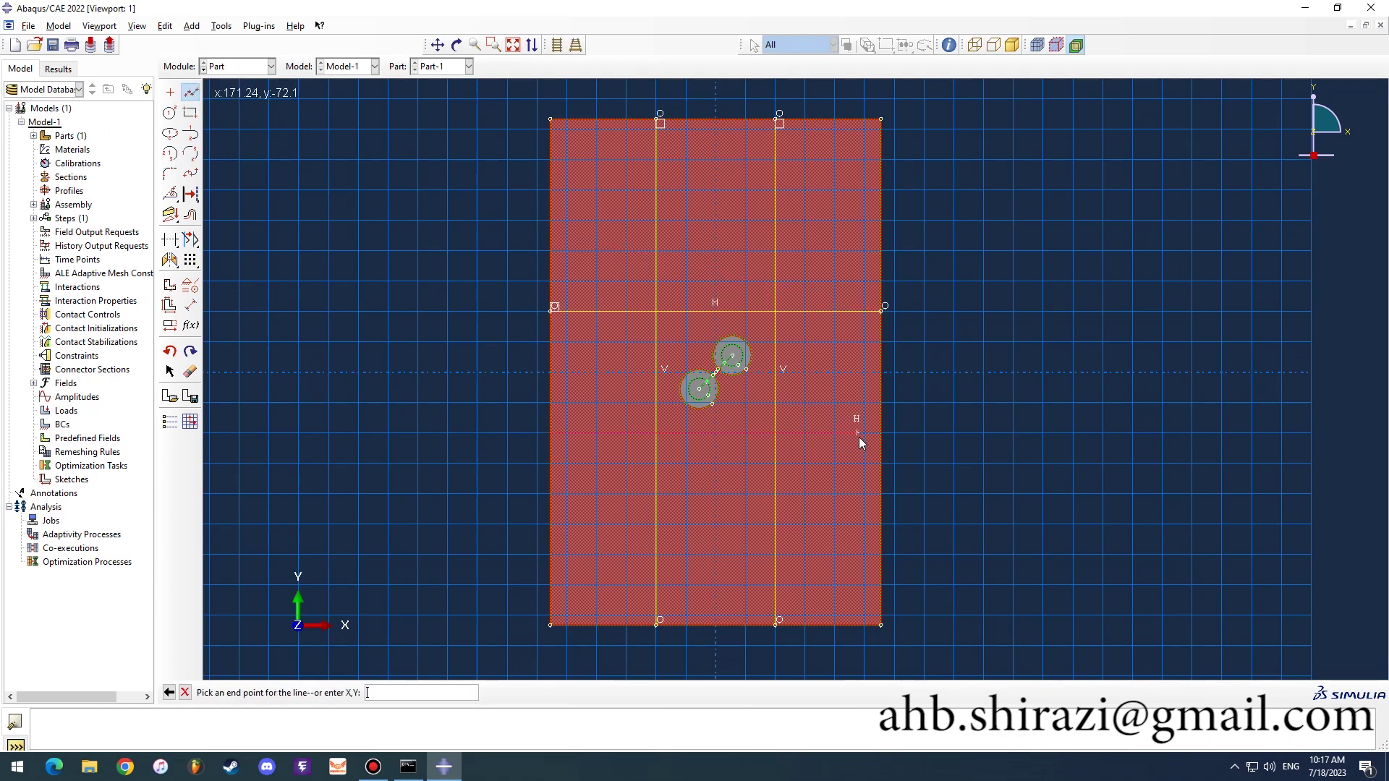
click(880, 433)
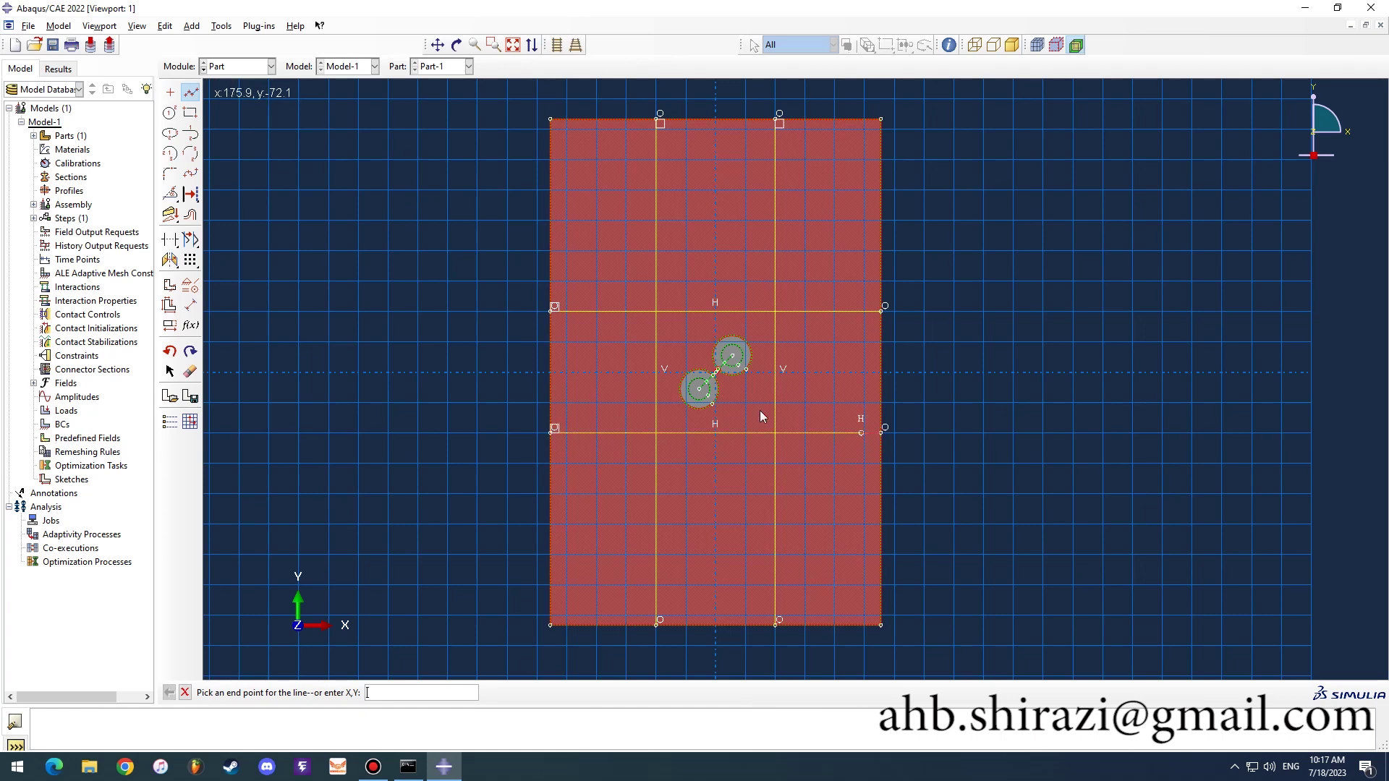
click(192, 94)
Step: Draw a diagonal across the central square from its upper-left to its lower-right corner and finish the face partition
click(193, 94)
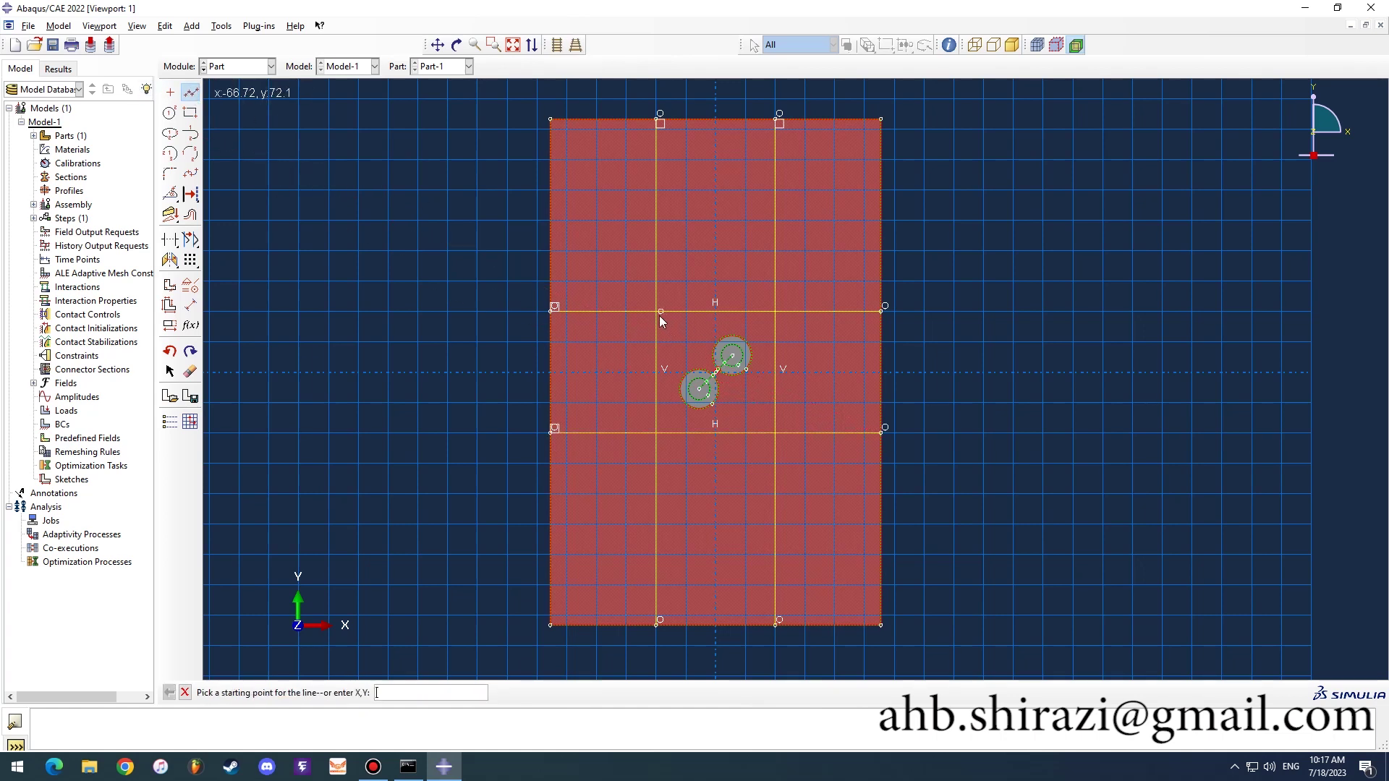
click(658, 314)
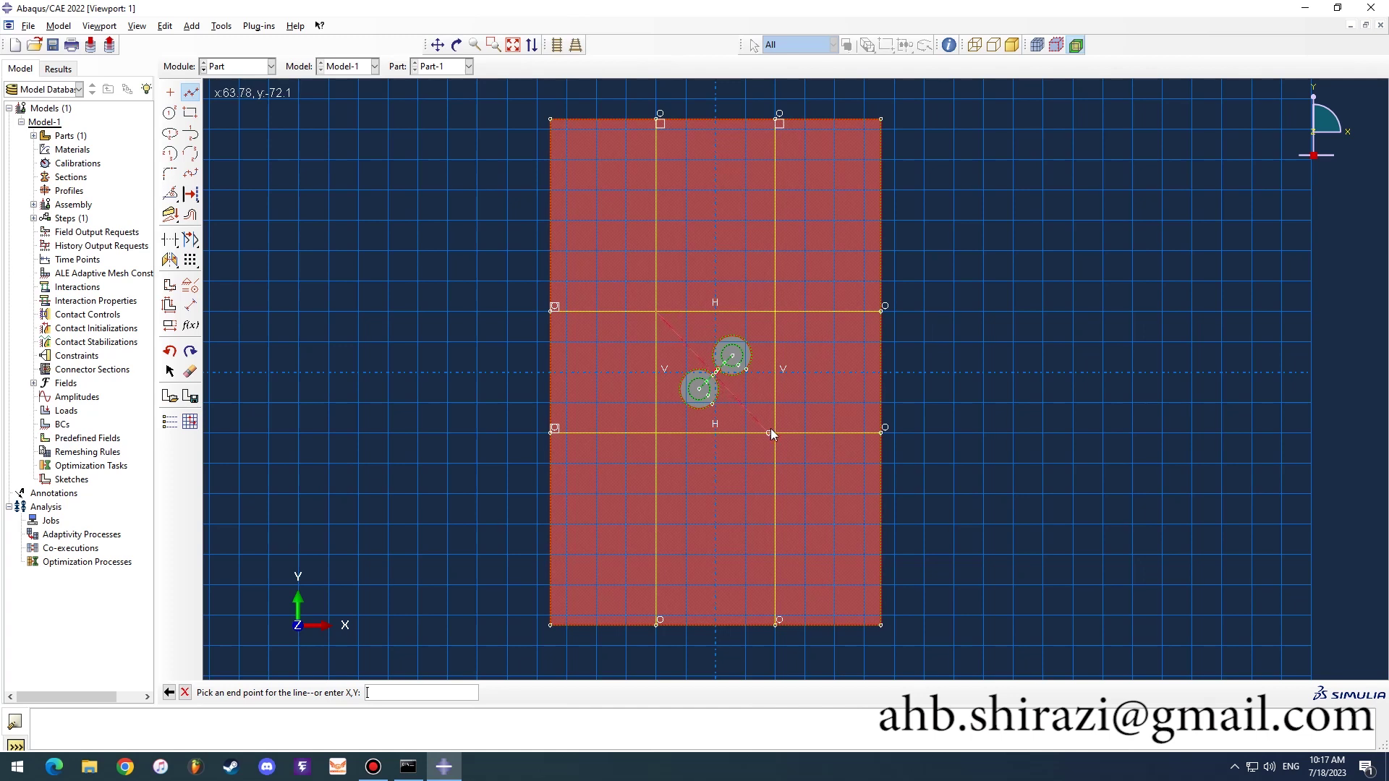
click(774, 432)
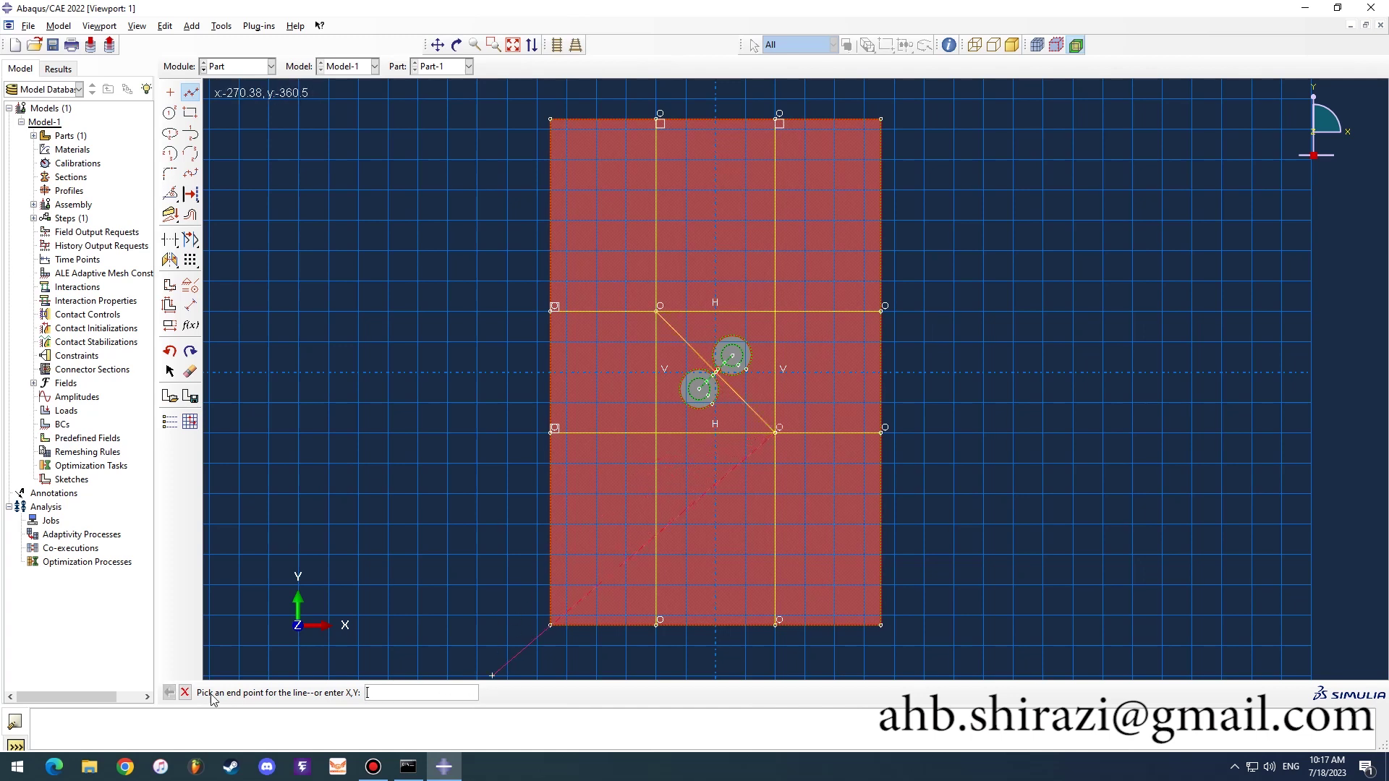
click(184, 692)
click(313, 692)
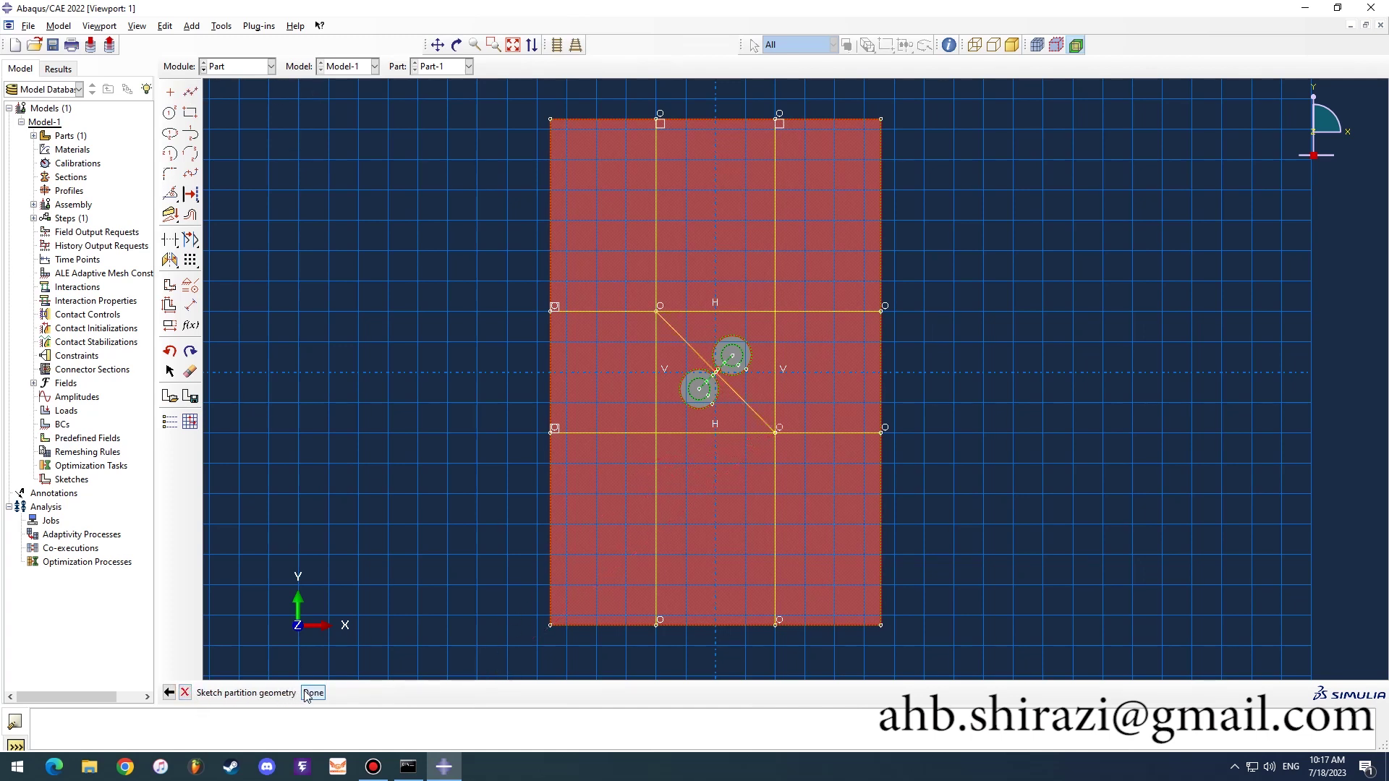
scroll(697, 470, up, 2)
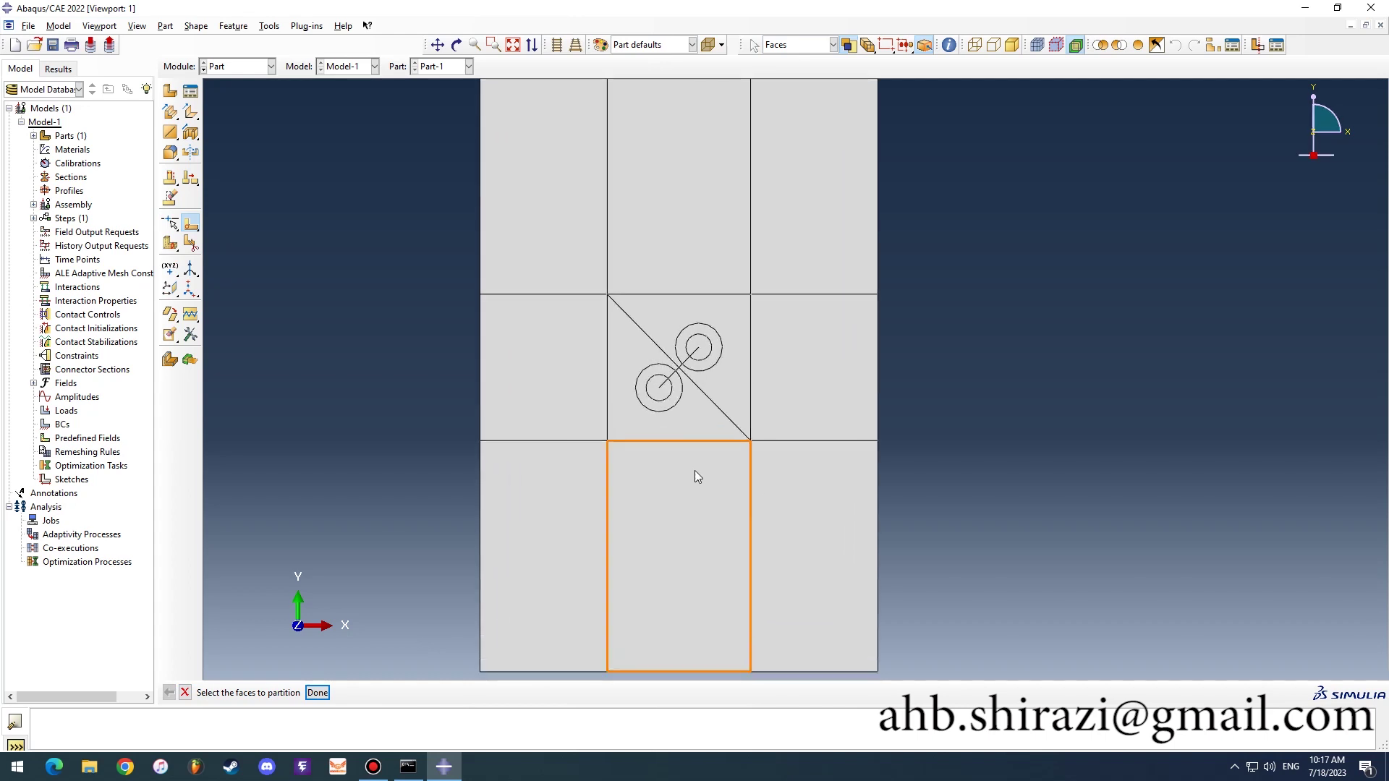
mouse_move(688, 479)
ctrl+alt+middle_down()
mouse_move(688, 397)
mouse_move(687, 540)
mouse_move(688, 489)
ctrl+alt+middle_up()
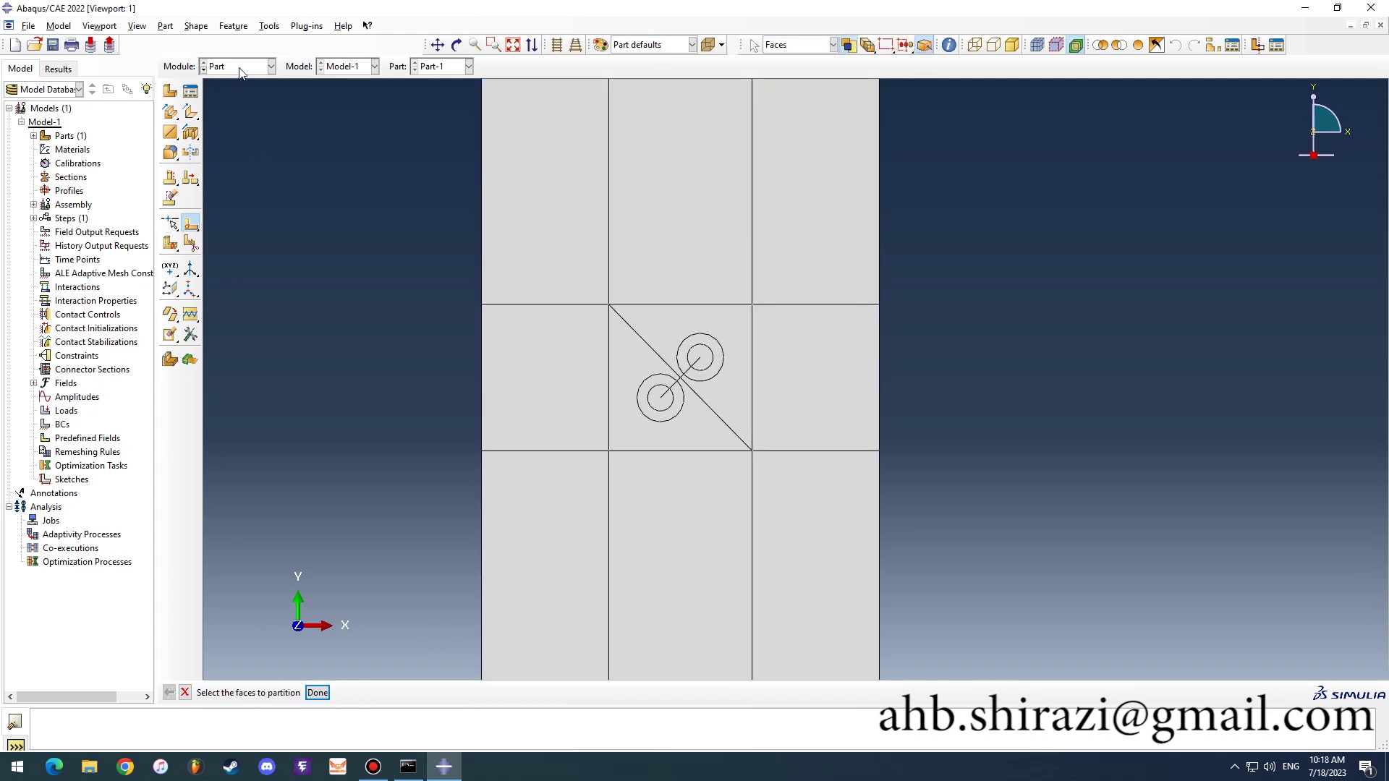
click(318, 693)
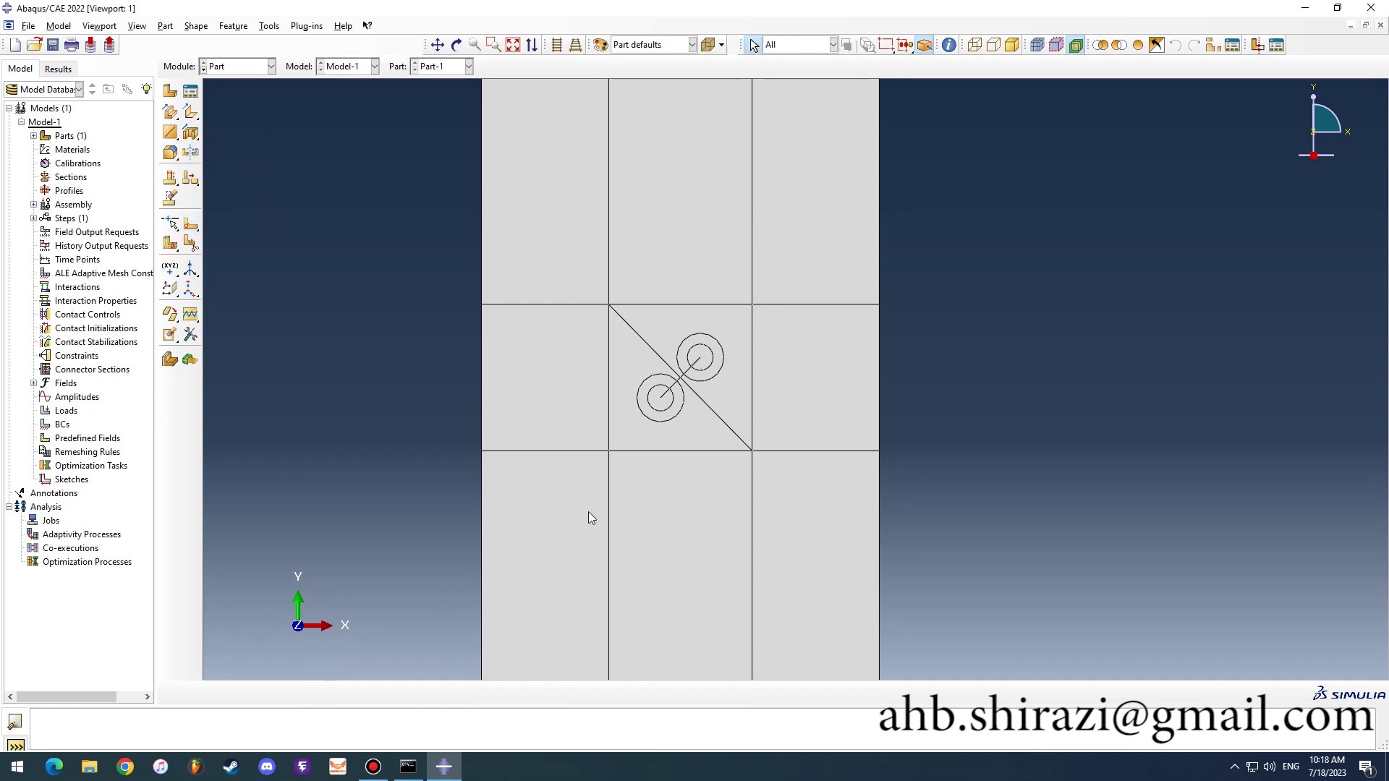
Step: Switch to the Property module and create an isotropic elastic material with Young's modulus 200000 and Poisson's ratio 0.3
scroll(670, 449, down, 2)
scroll(670, 449, up, 1)
click(246, 69)
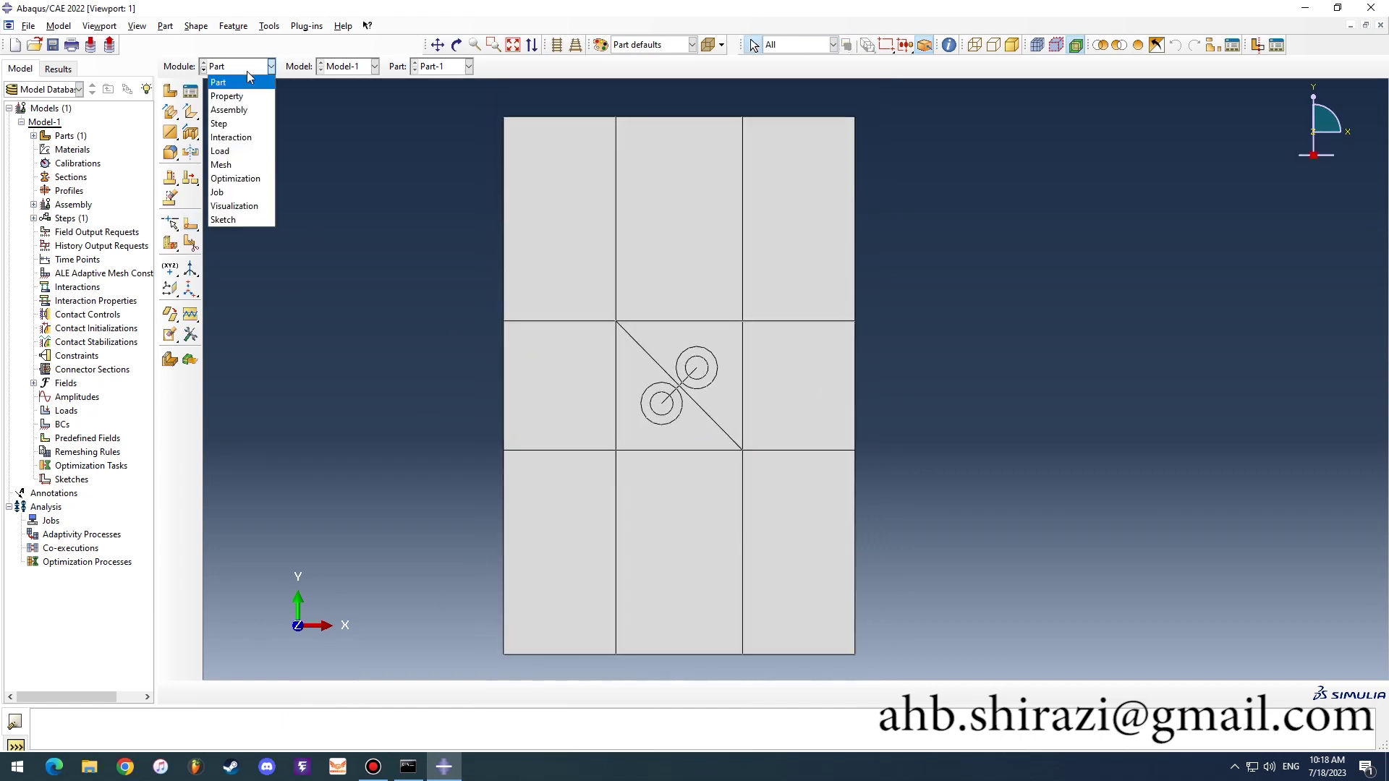
click(236, 93)
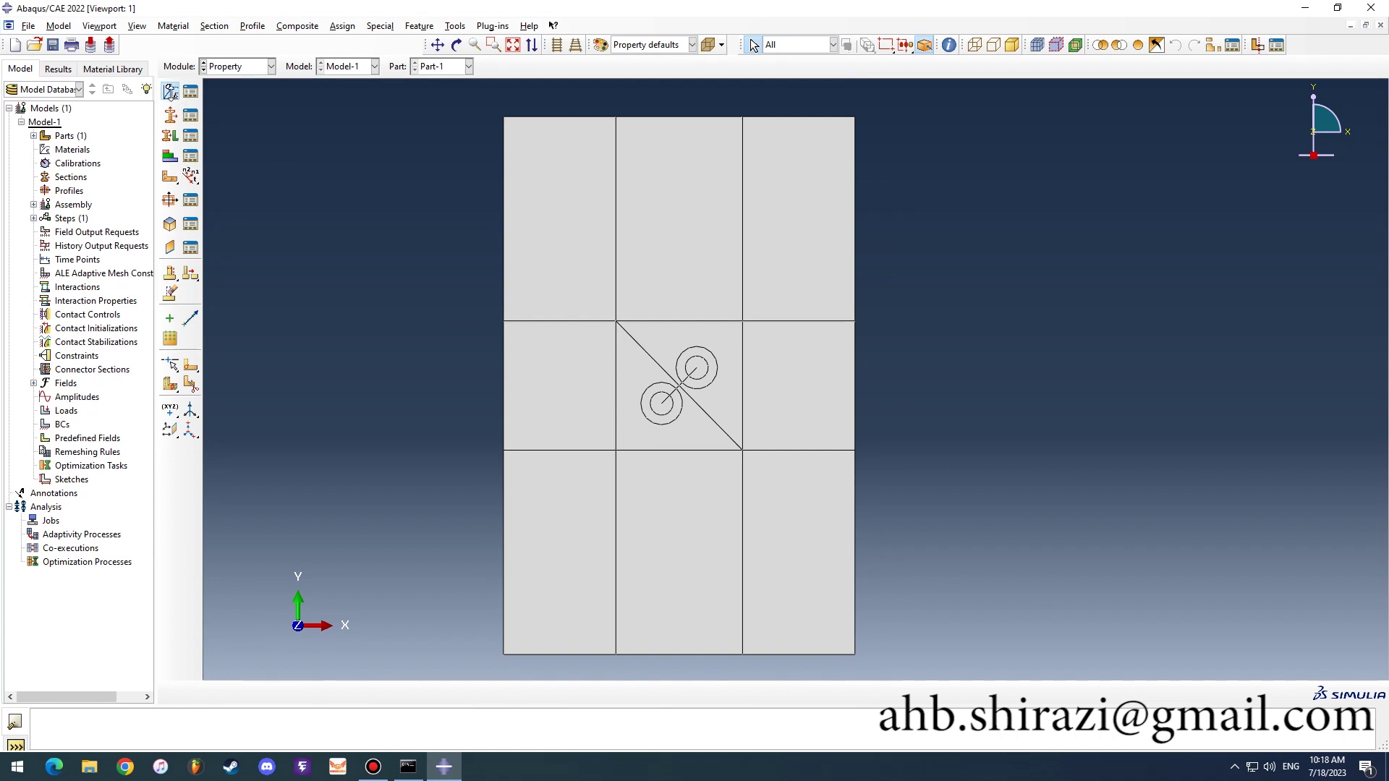
click(180, 96)
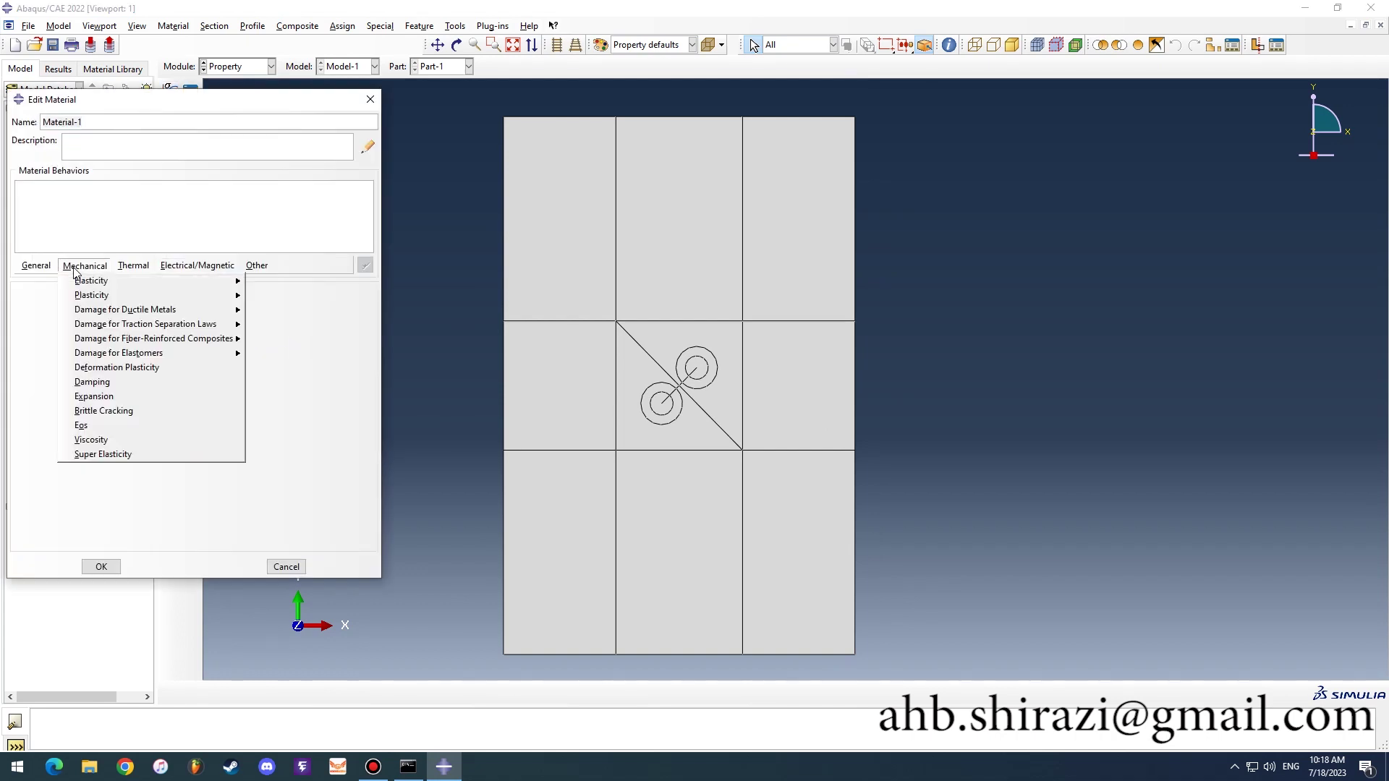
mouse_move(112, 284)
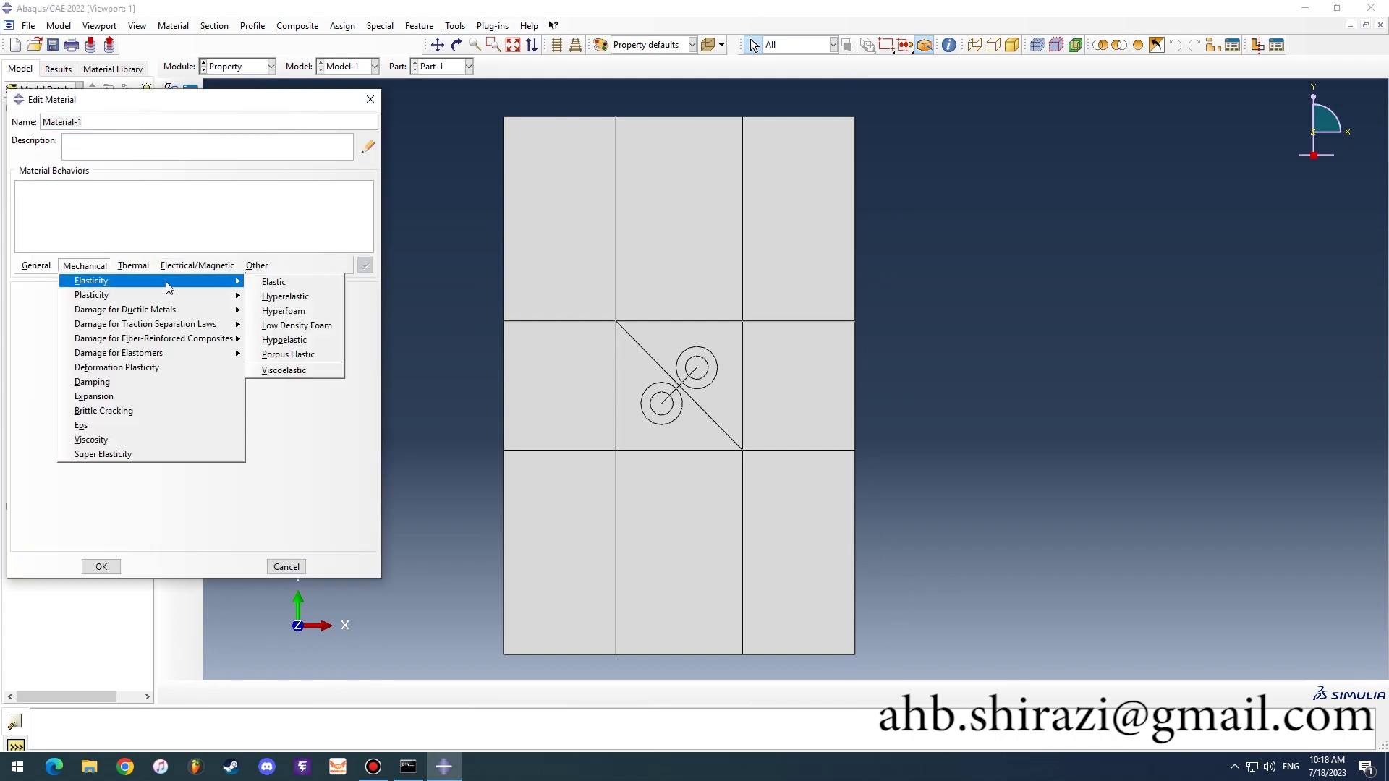
click(287, 284)
click(63, 462)
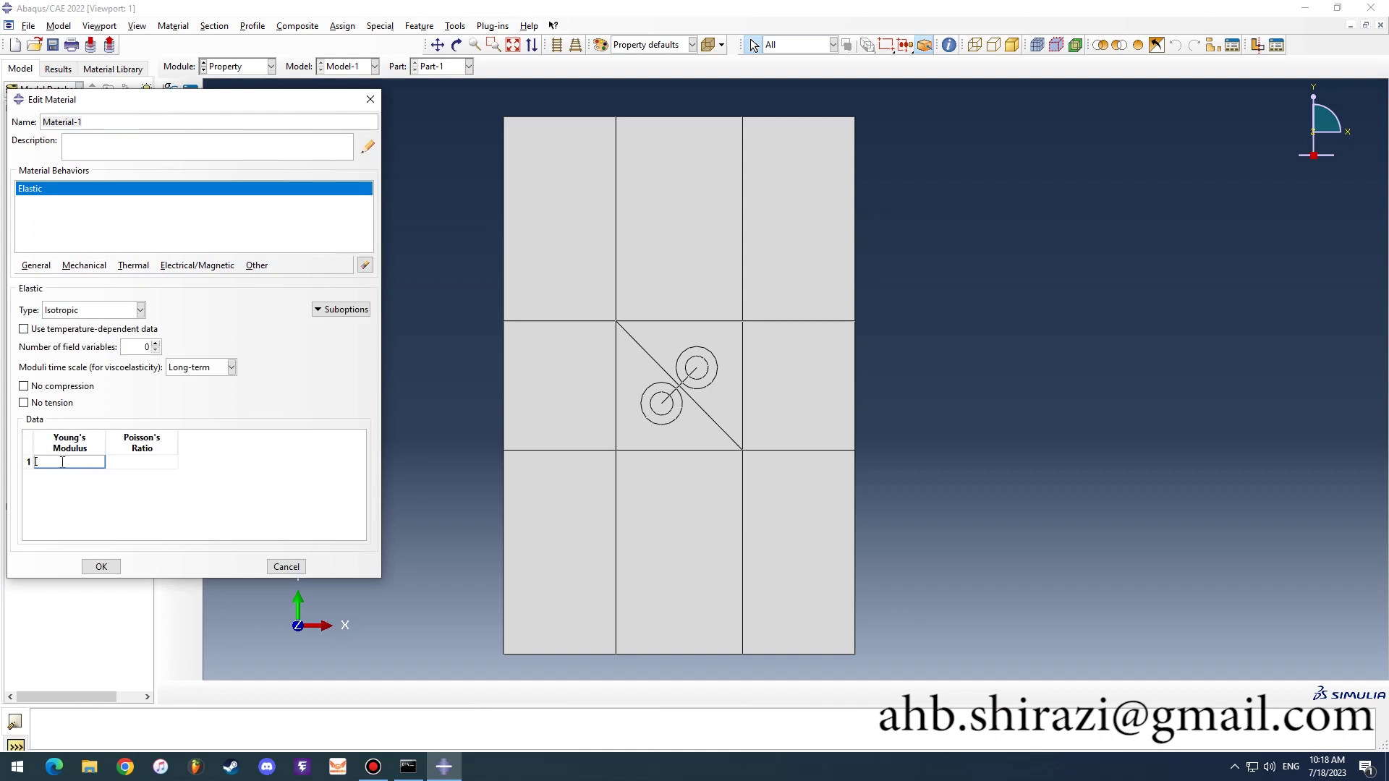
text(200000)
click(135, 463)
text(0.3)
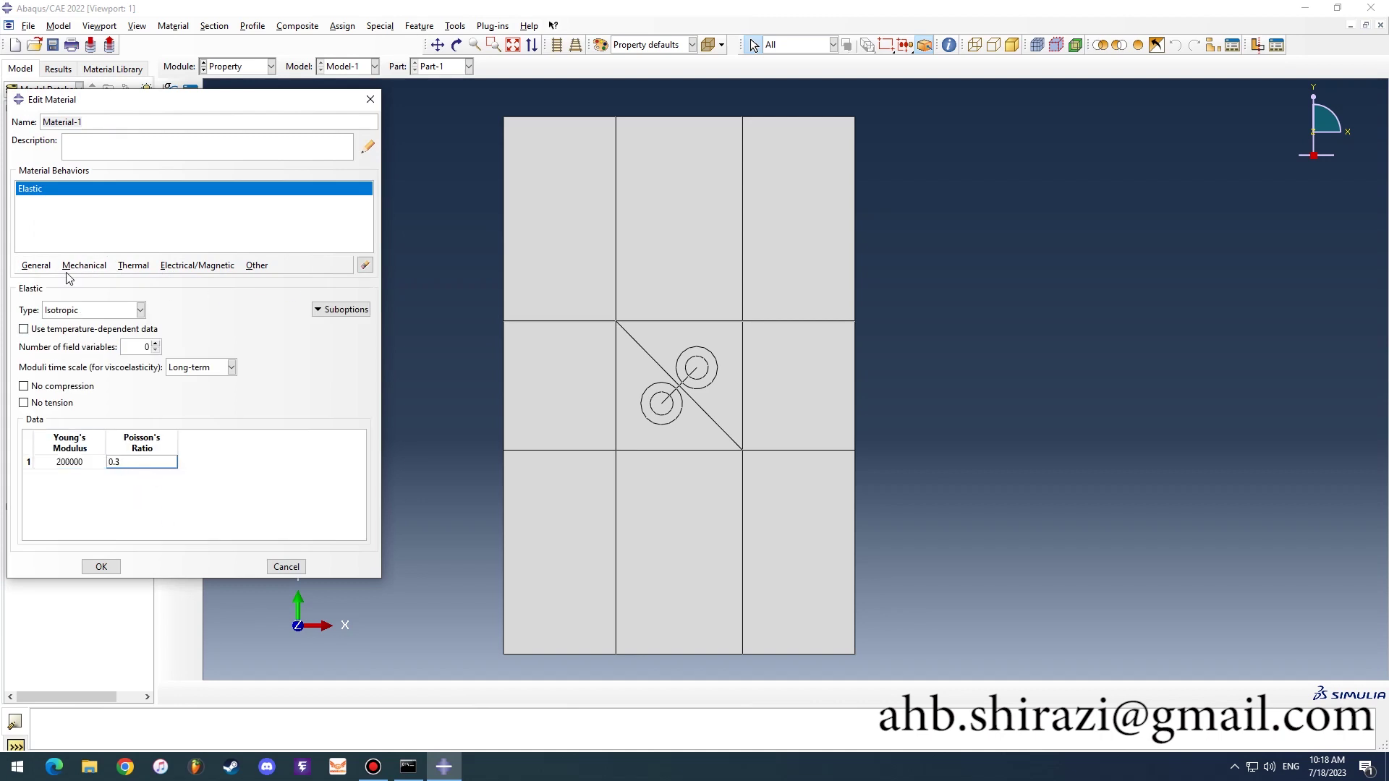
Step: Add a uniform mass density behavior to Material-1 and save the material
click(39, 267)
click(49, 280)
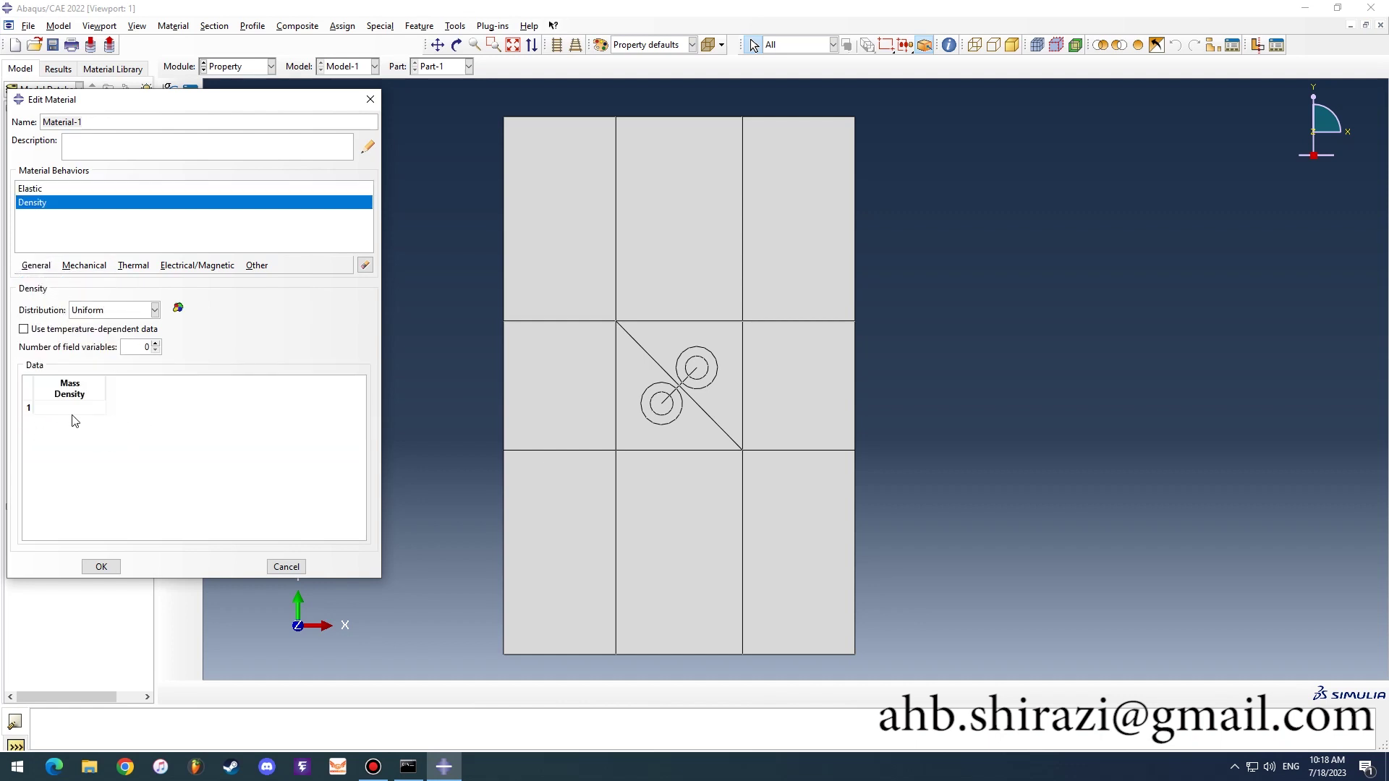
click(101, 567)
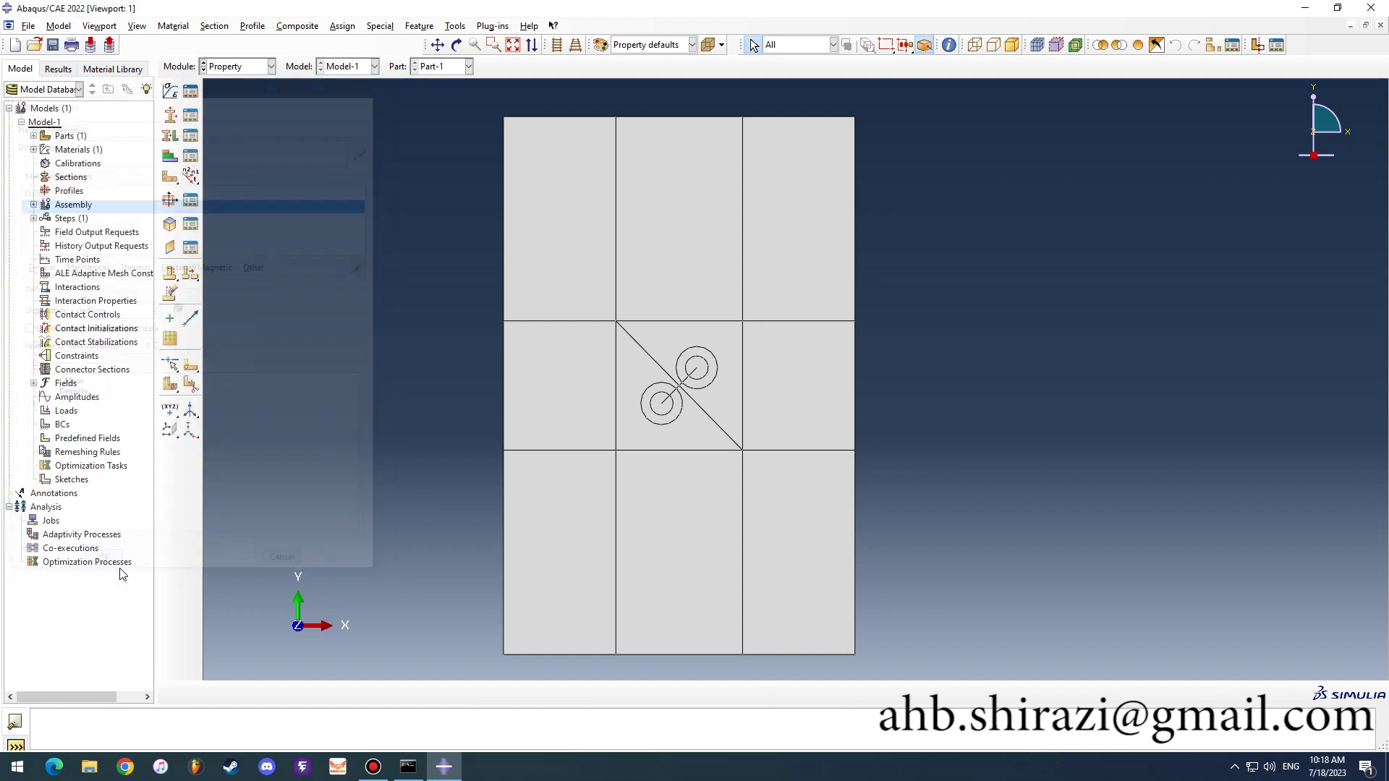
Step: Create a homogeneous solid section named Section-1 that uses Material-1
click(170, 115)
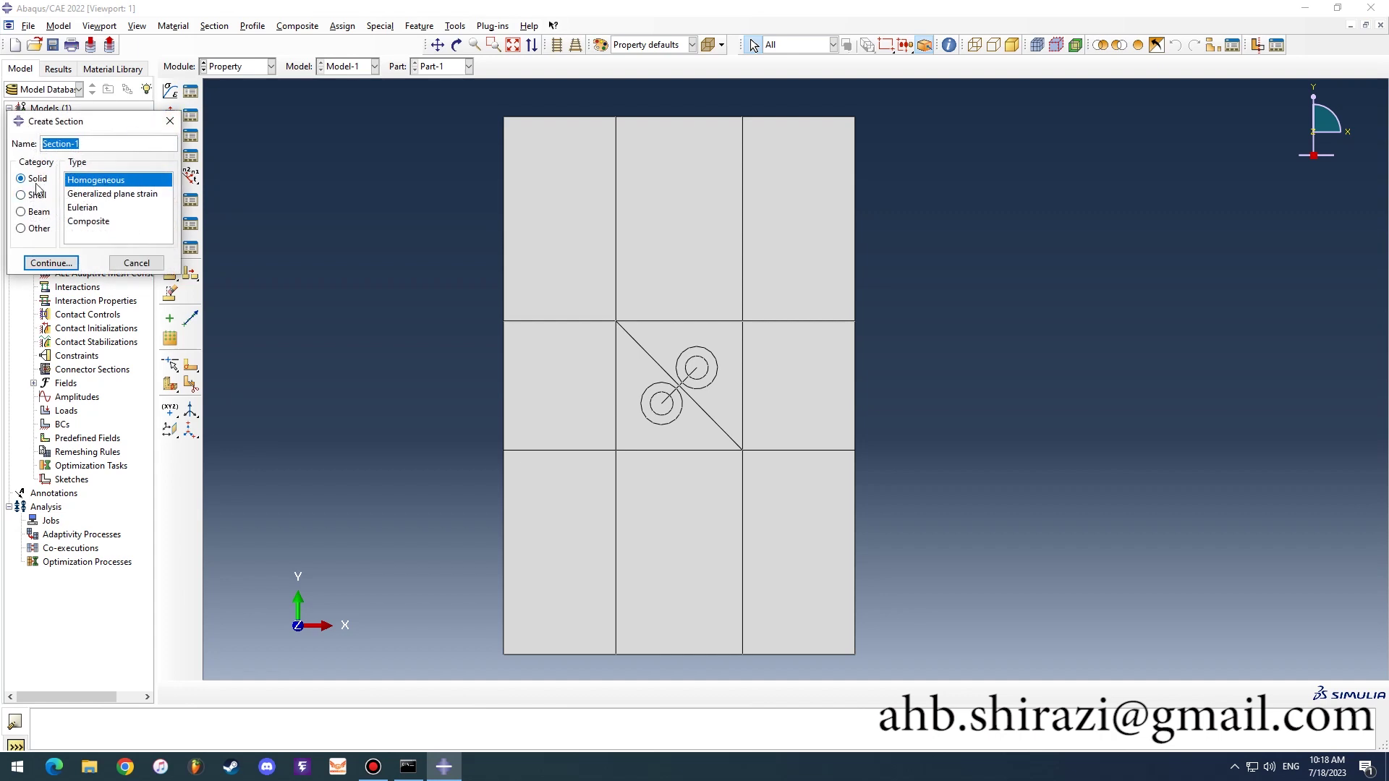
click(67, 264)
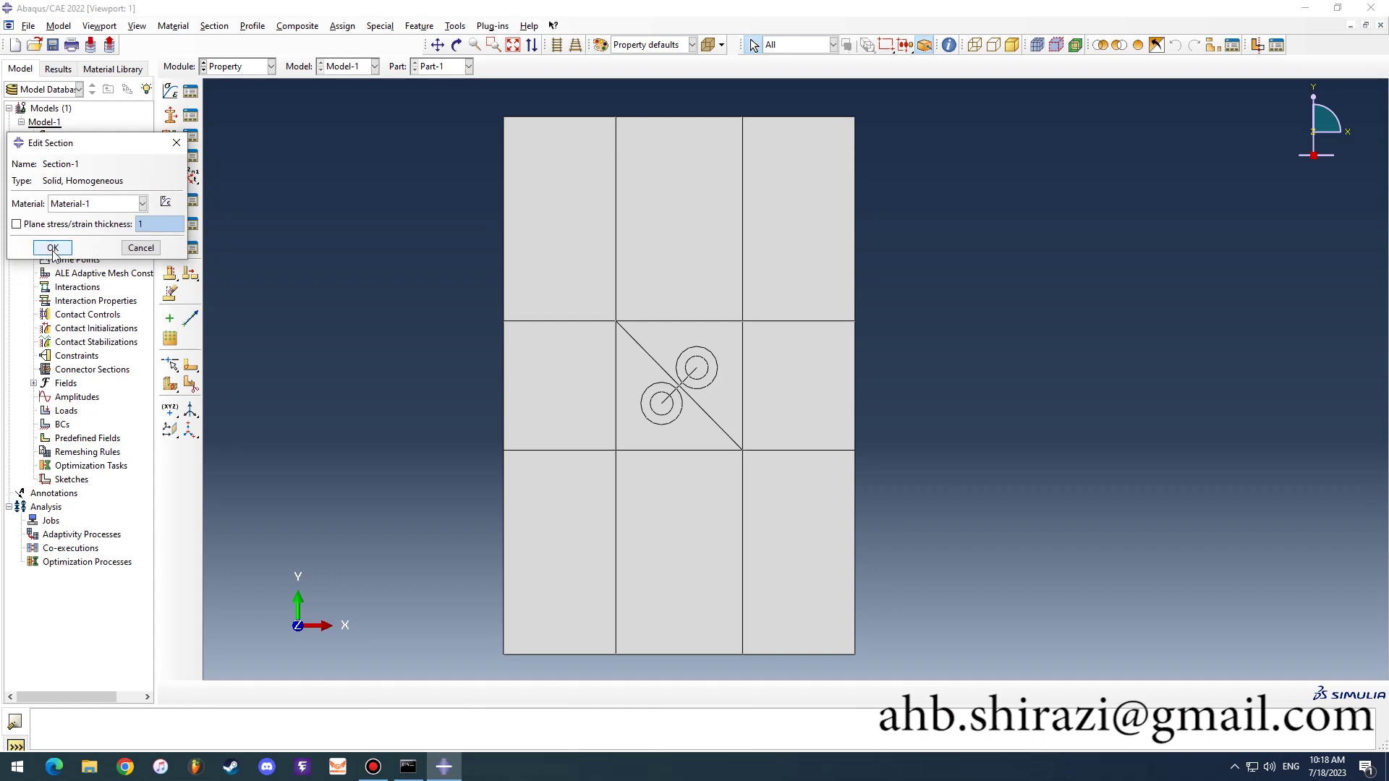
click(53, 249)
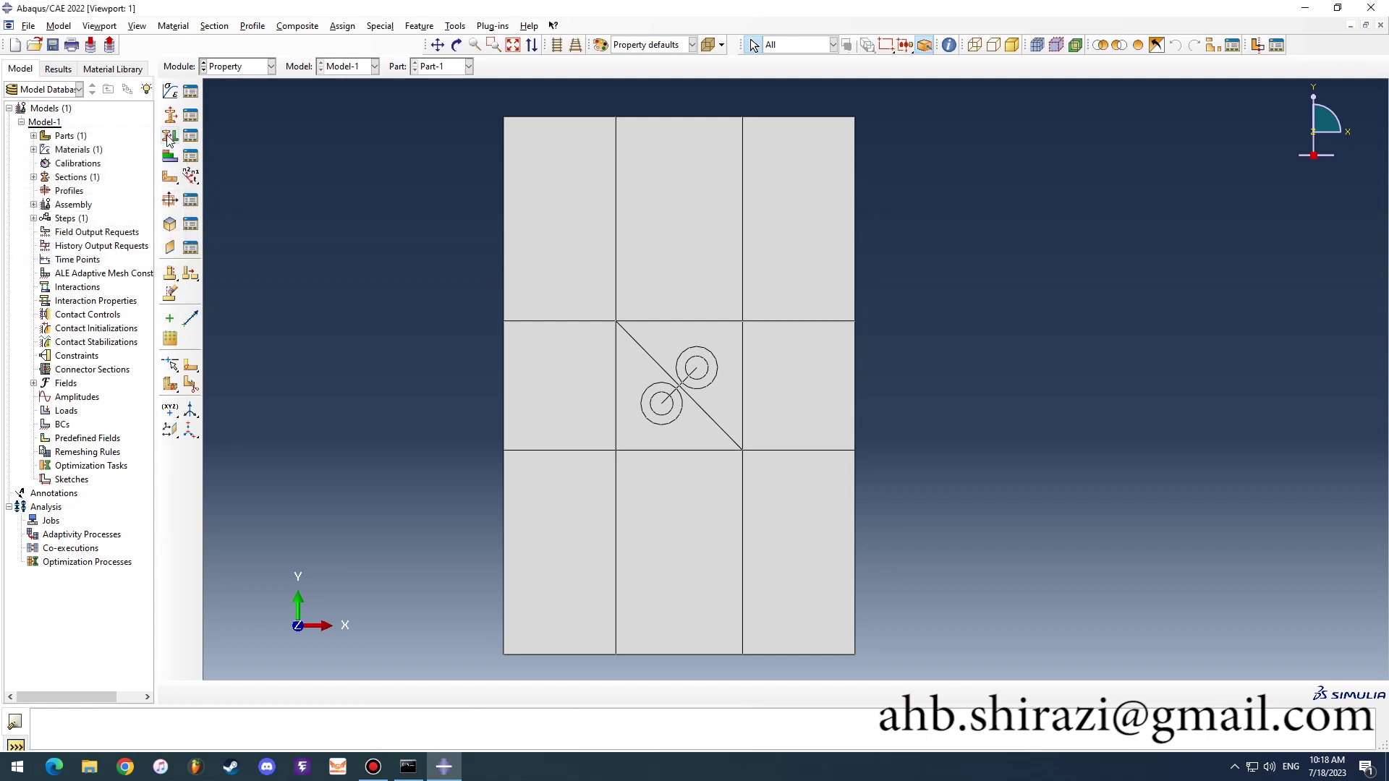
Step: Assign Section-1 to all faces of the plate as Set-1, with the thickness taken from the section
click(168, 137)
drag(371, 252, 753, 579)
click(502, 693)
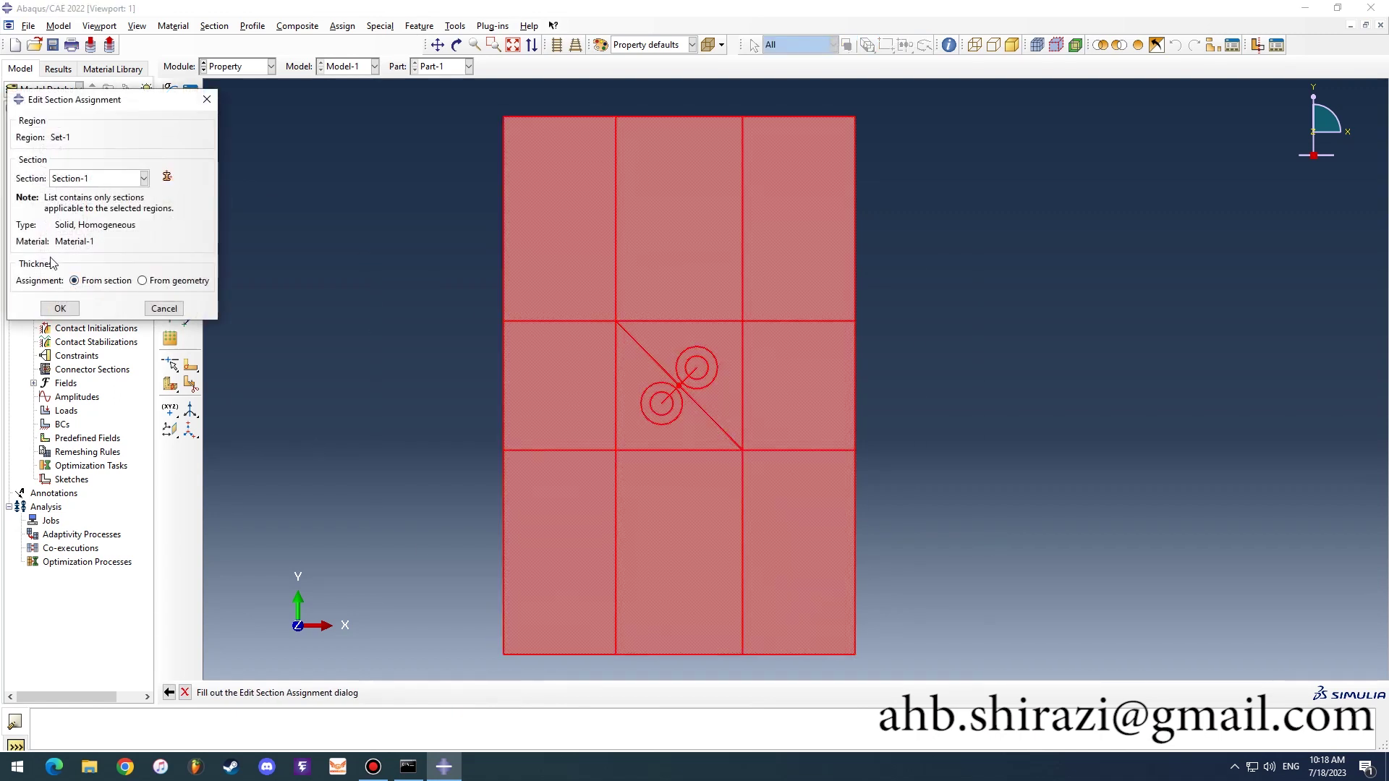
click(61, 309)
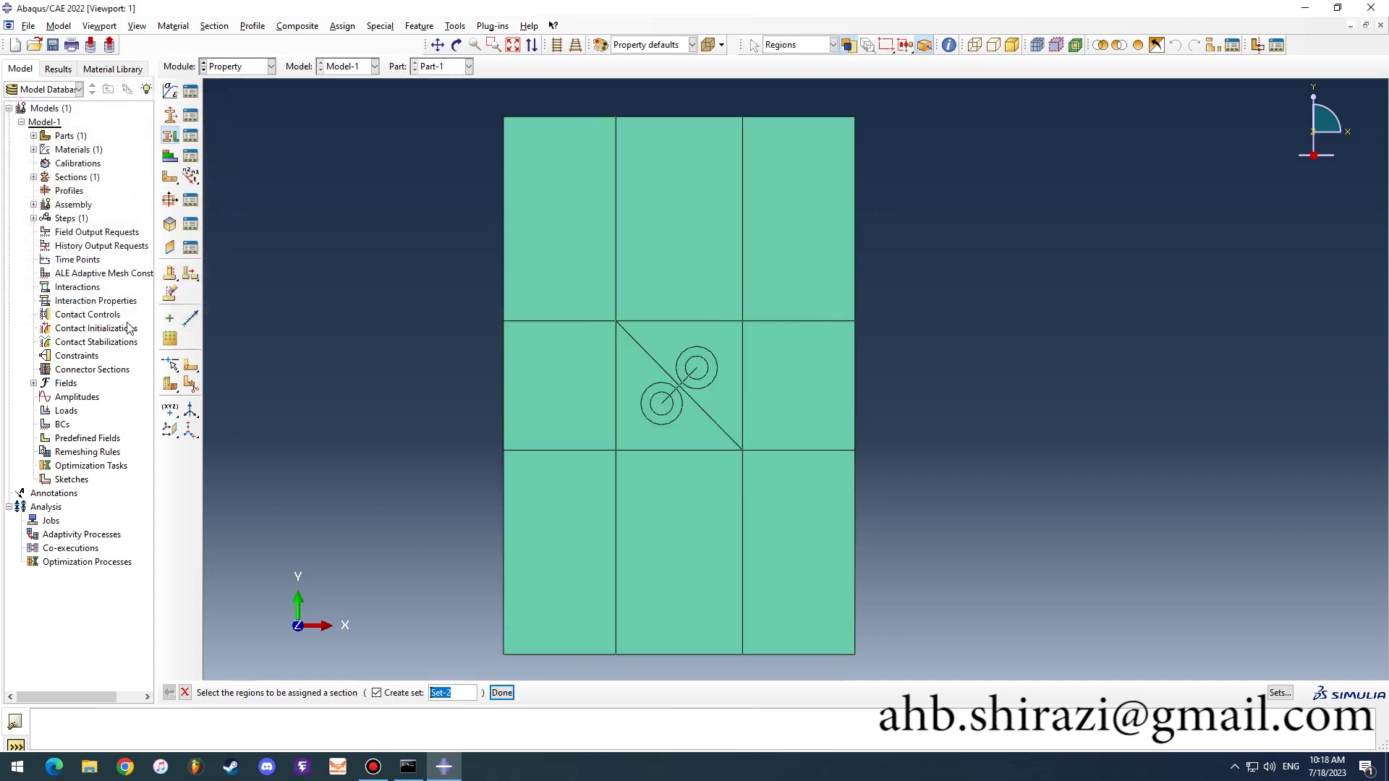
Step: Switch to the Assembly module and create an independent instance of Part-1
scroll(504, 417, down, 1)
click(235, 67)
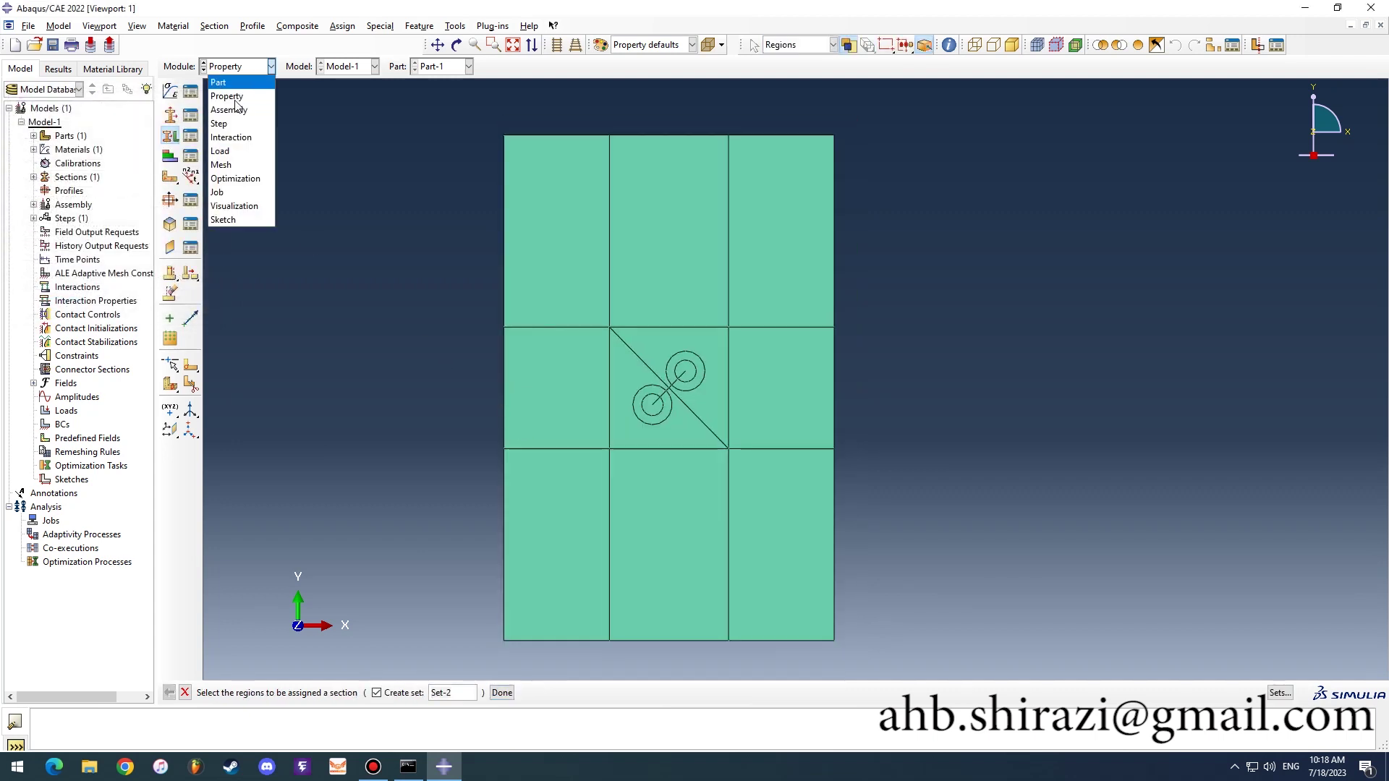
click(234, 106)
click(170, 90)
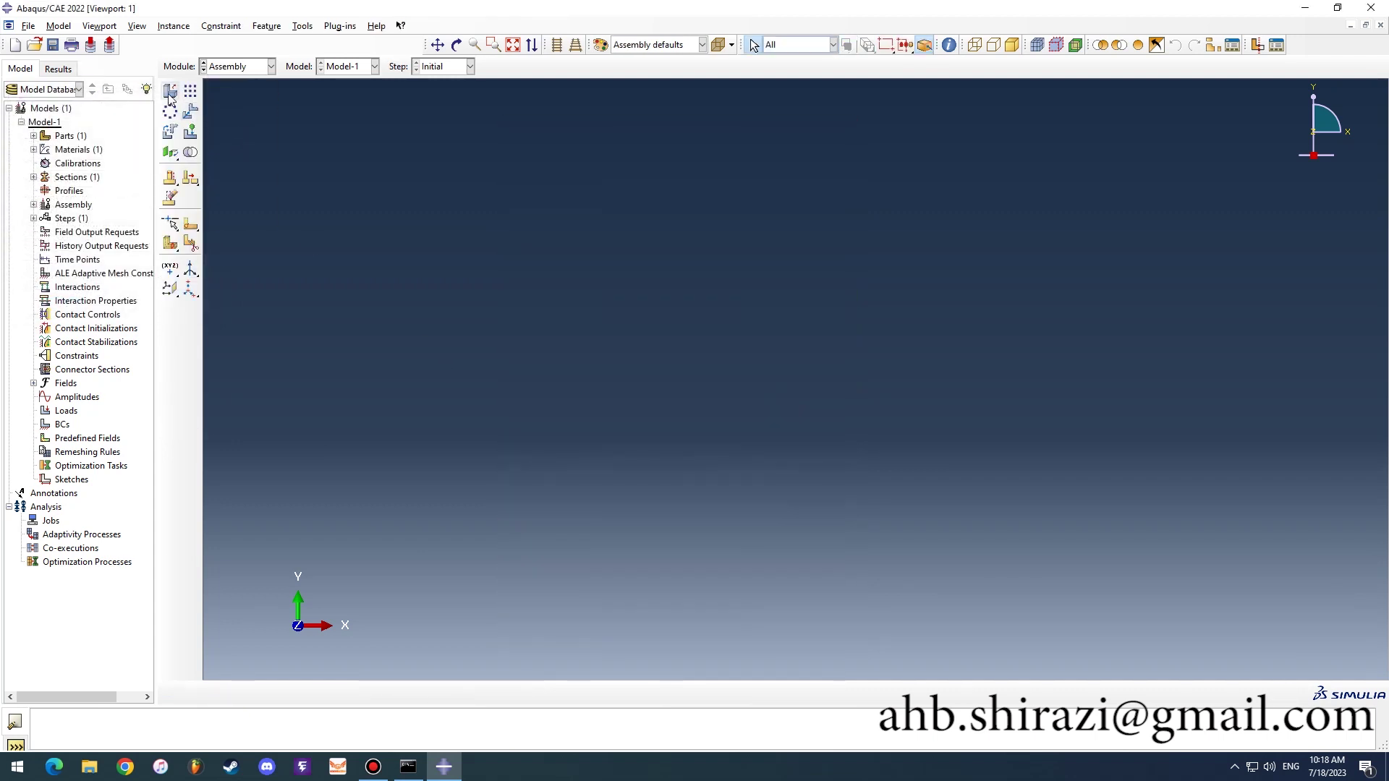
scroll(423, 478, down, 1)
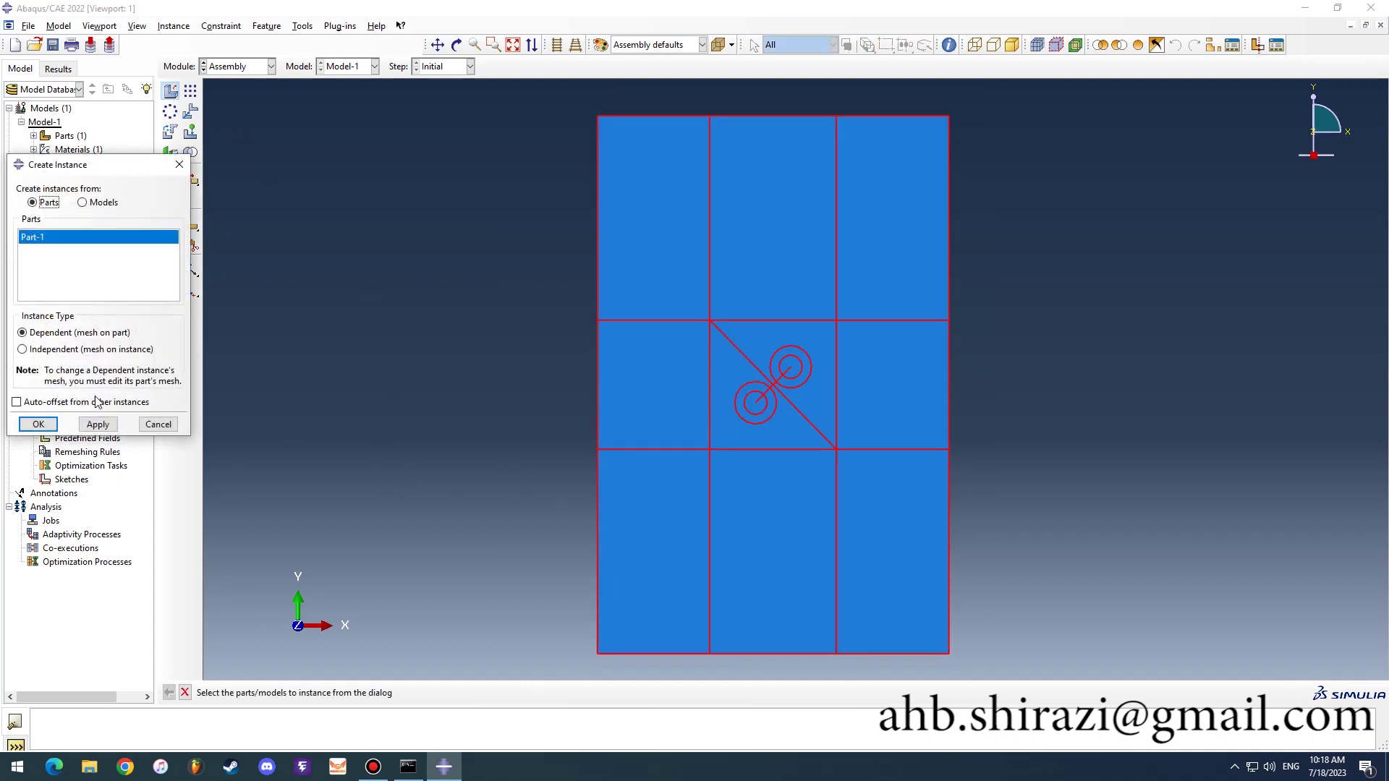
click(57, 350)
click(39, 425)
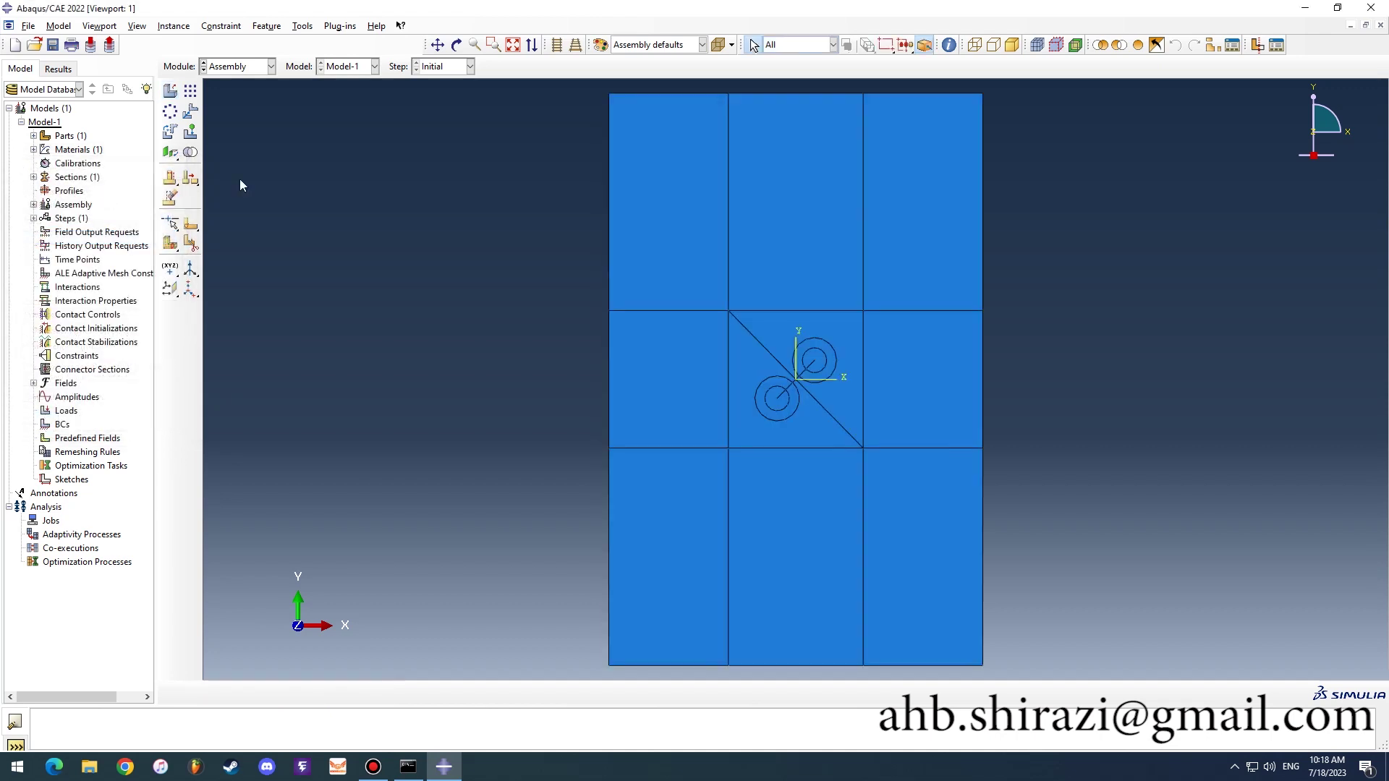
Step: Switch to the Step module and create a Static, General step after Initial with the default settings
click(246, 67)
click(243, 126)
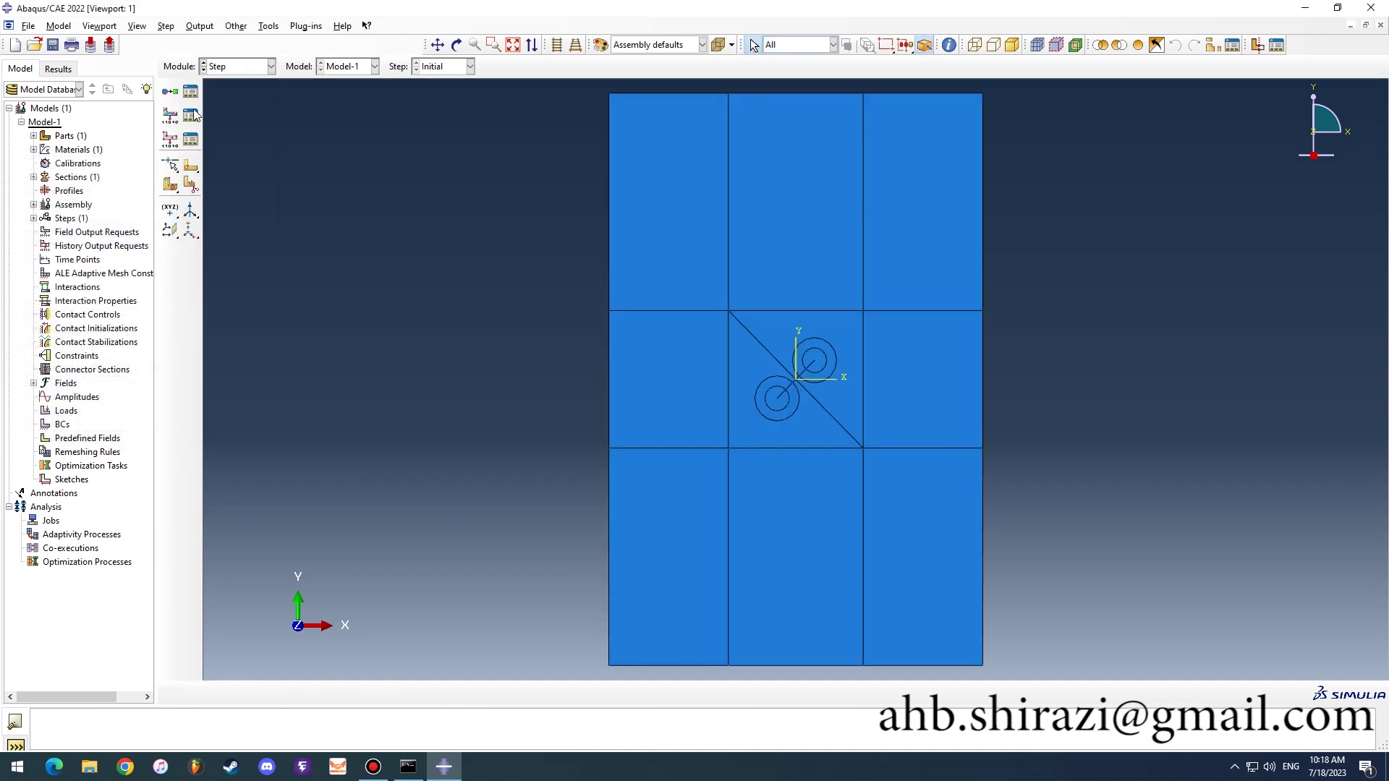
click(170, 91)
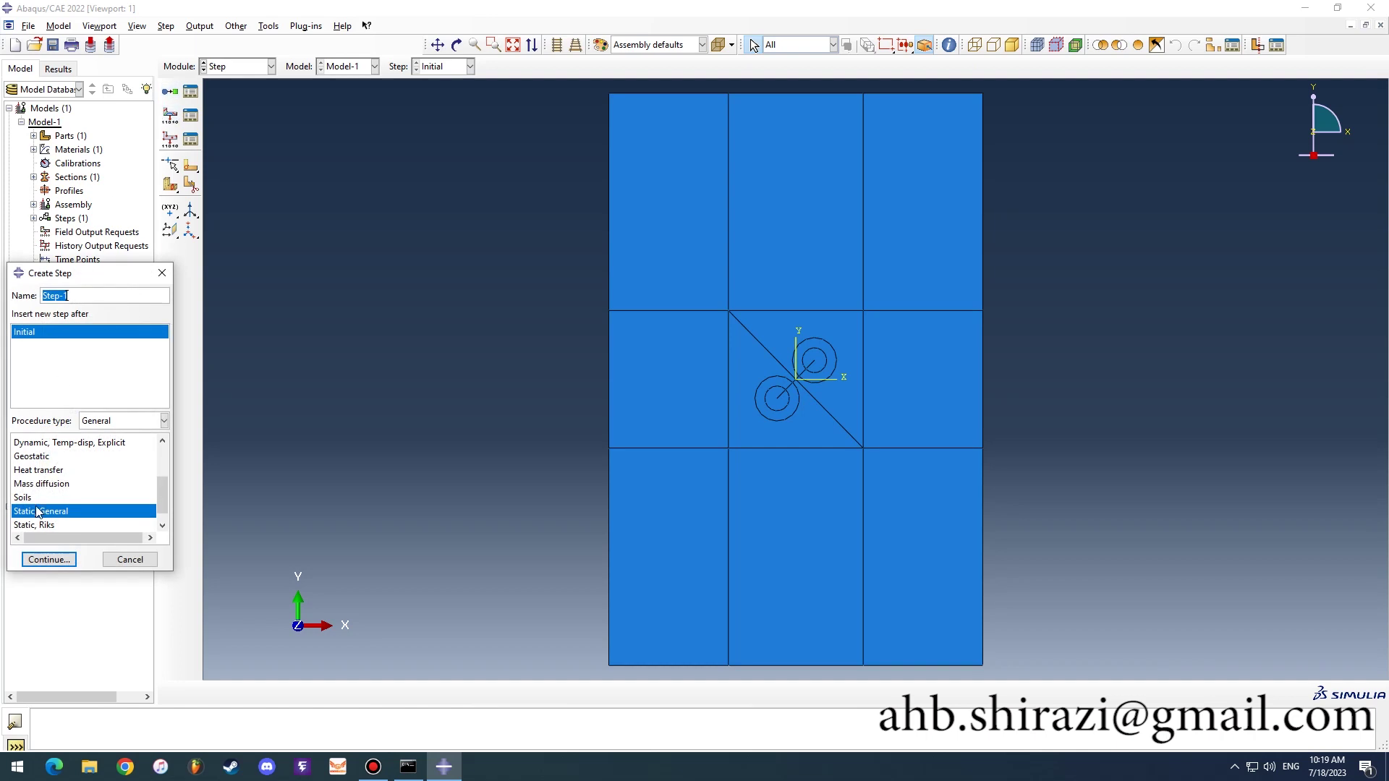
click(48, 560)
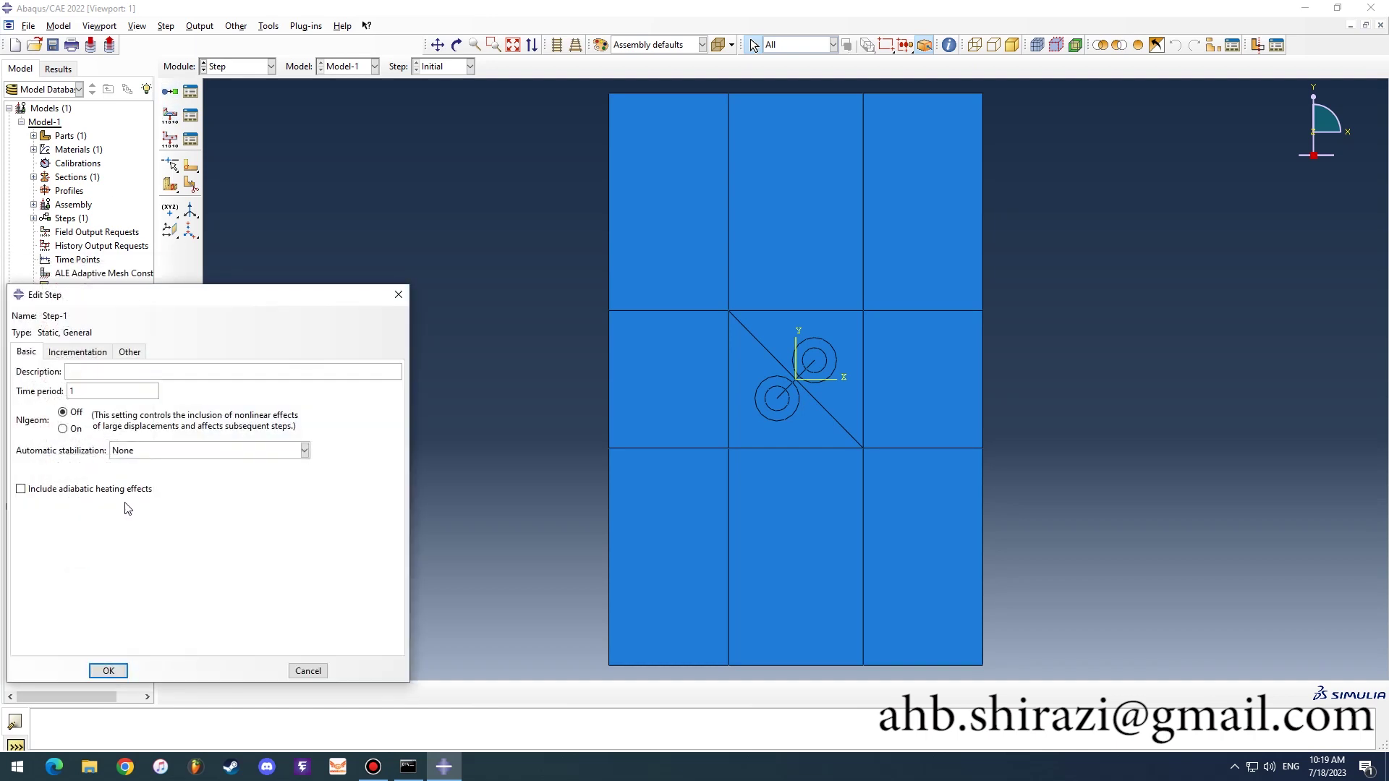
click(107, 670)
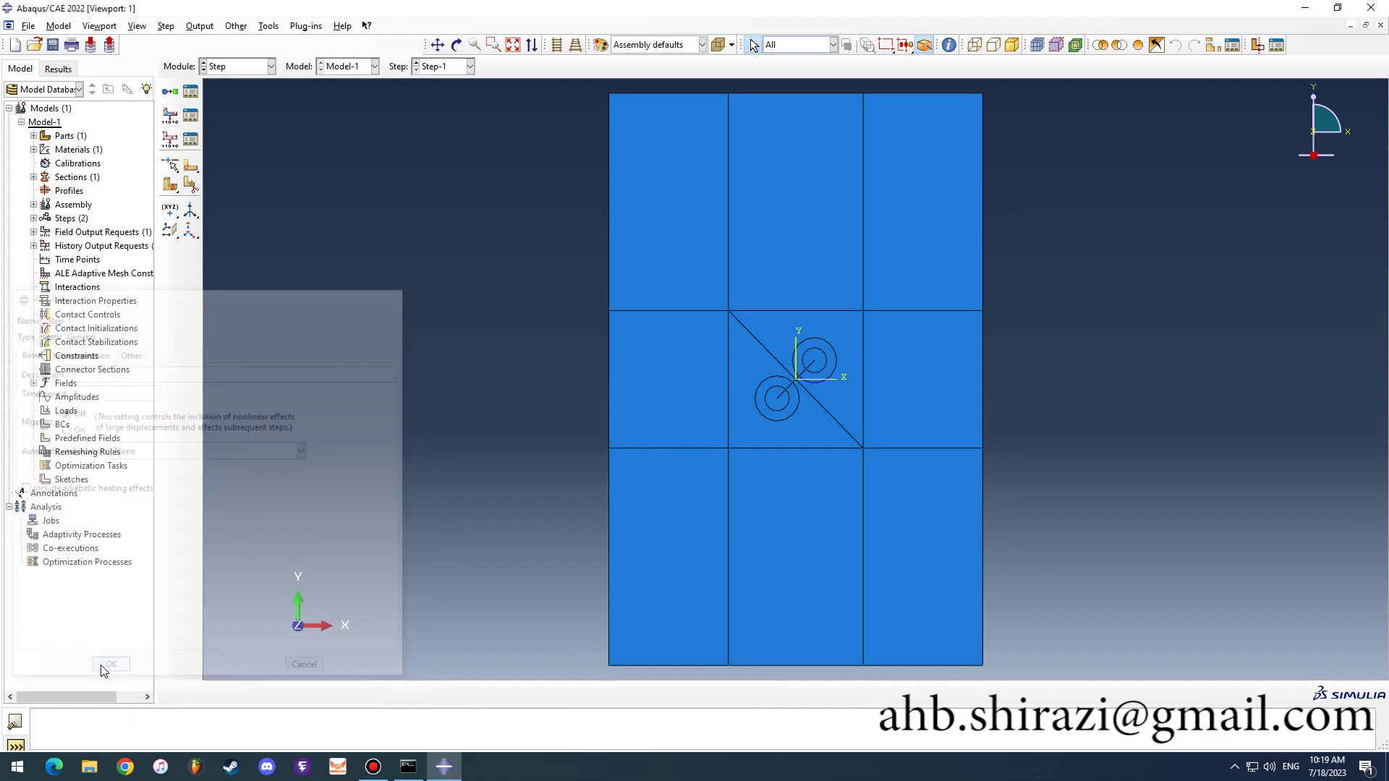
Step: Switch to the Interaction module and assign a seam to all edge segments of the inclined crack line between the two tips
click(238, 66)
click(242, 135)
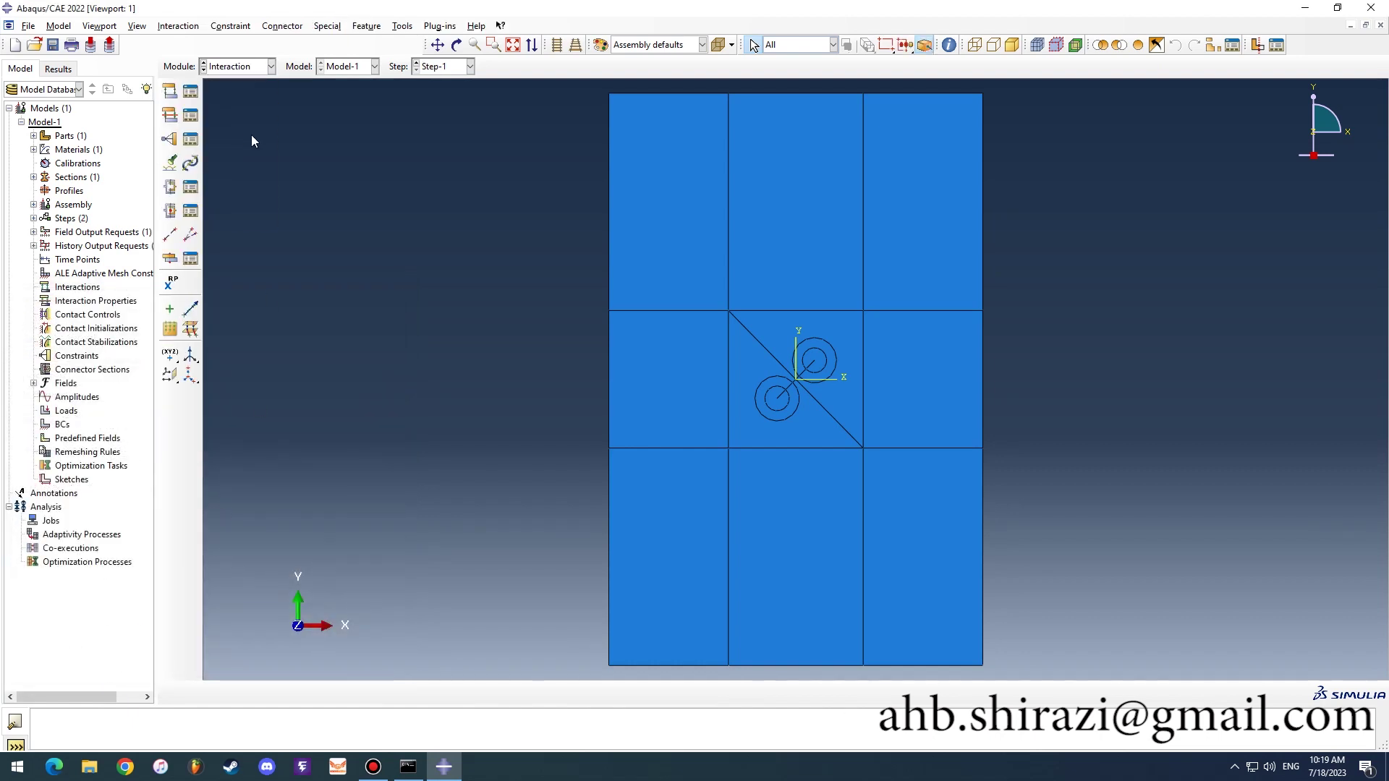
click(330, 26)
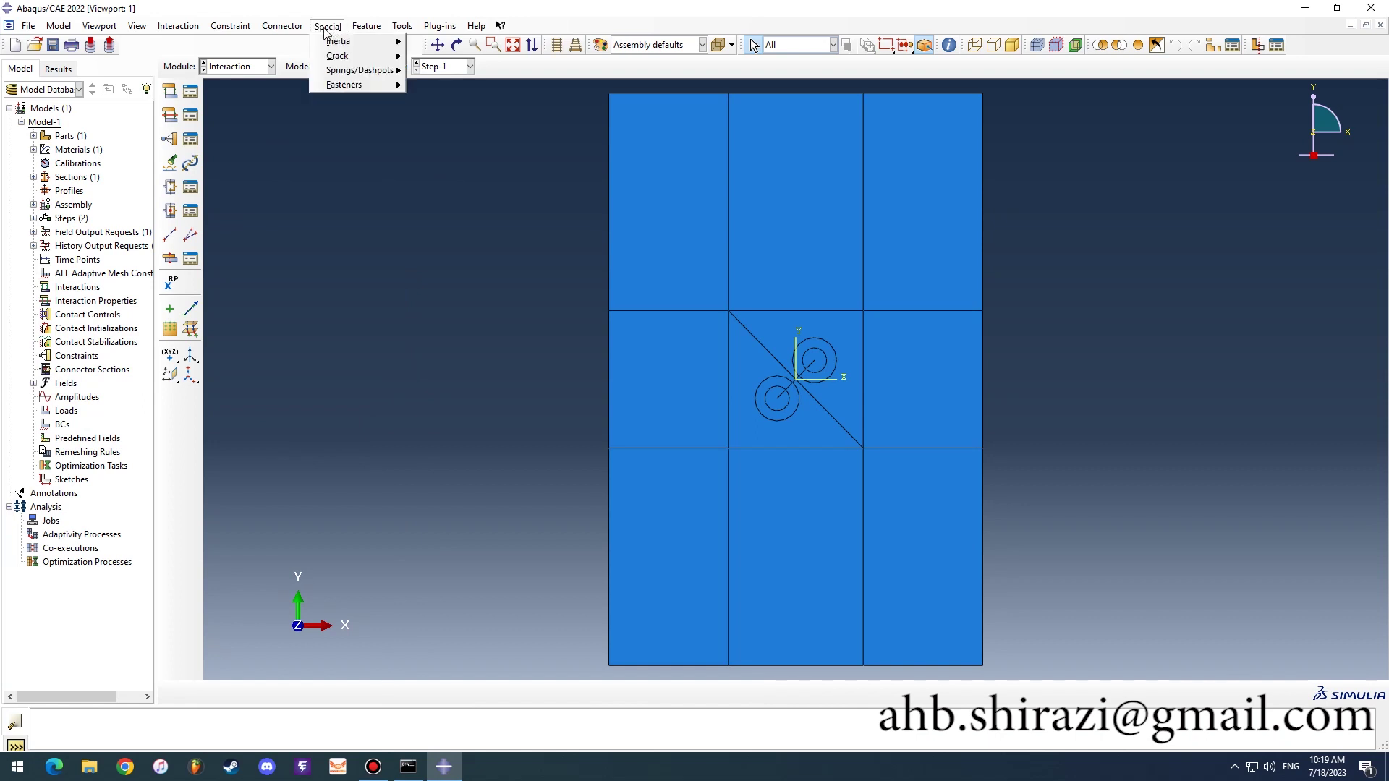
mouse_move(387, 57)
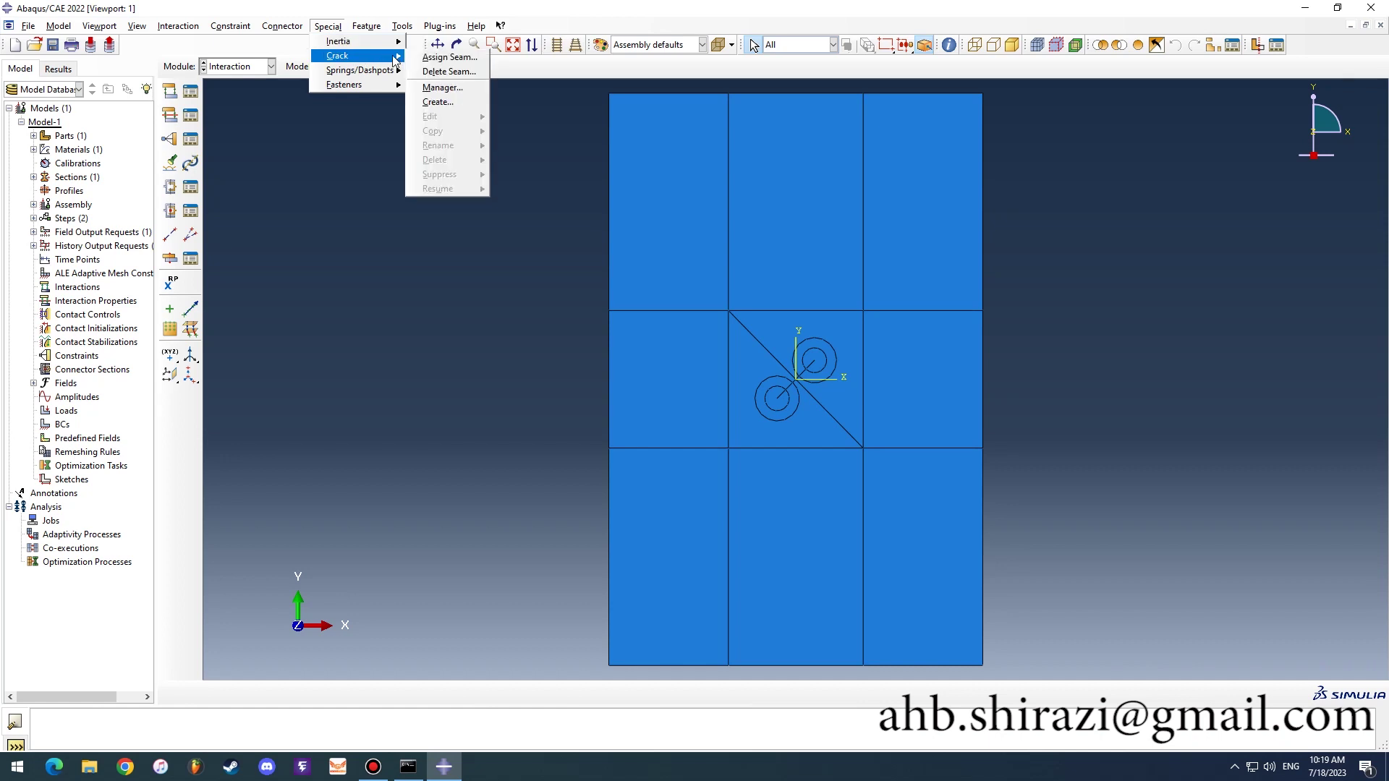
click(429, 58)
scroll(819, 368, down, 5)
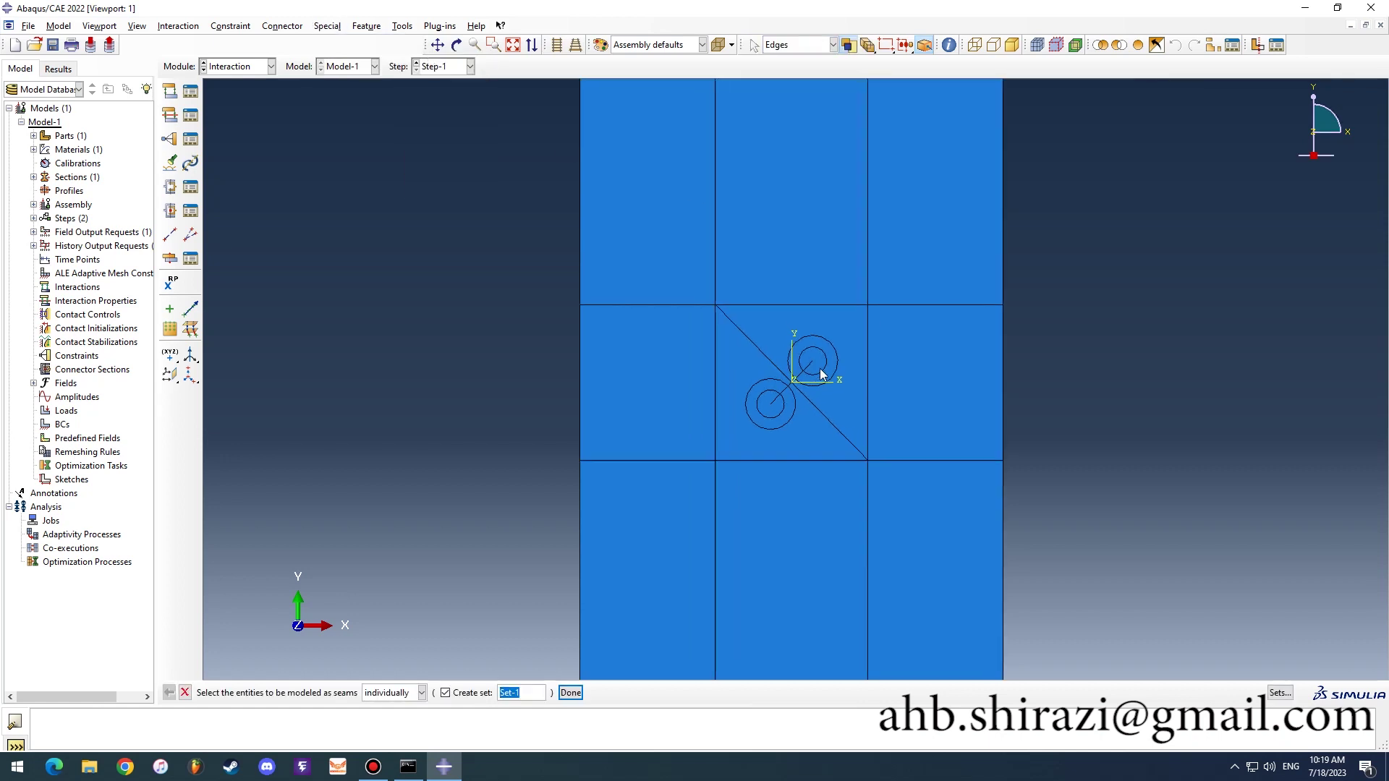
click(795, 360)
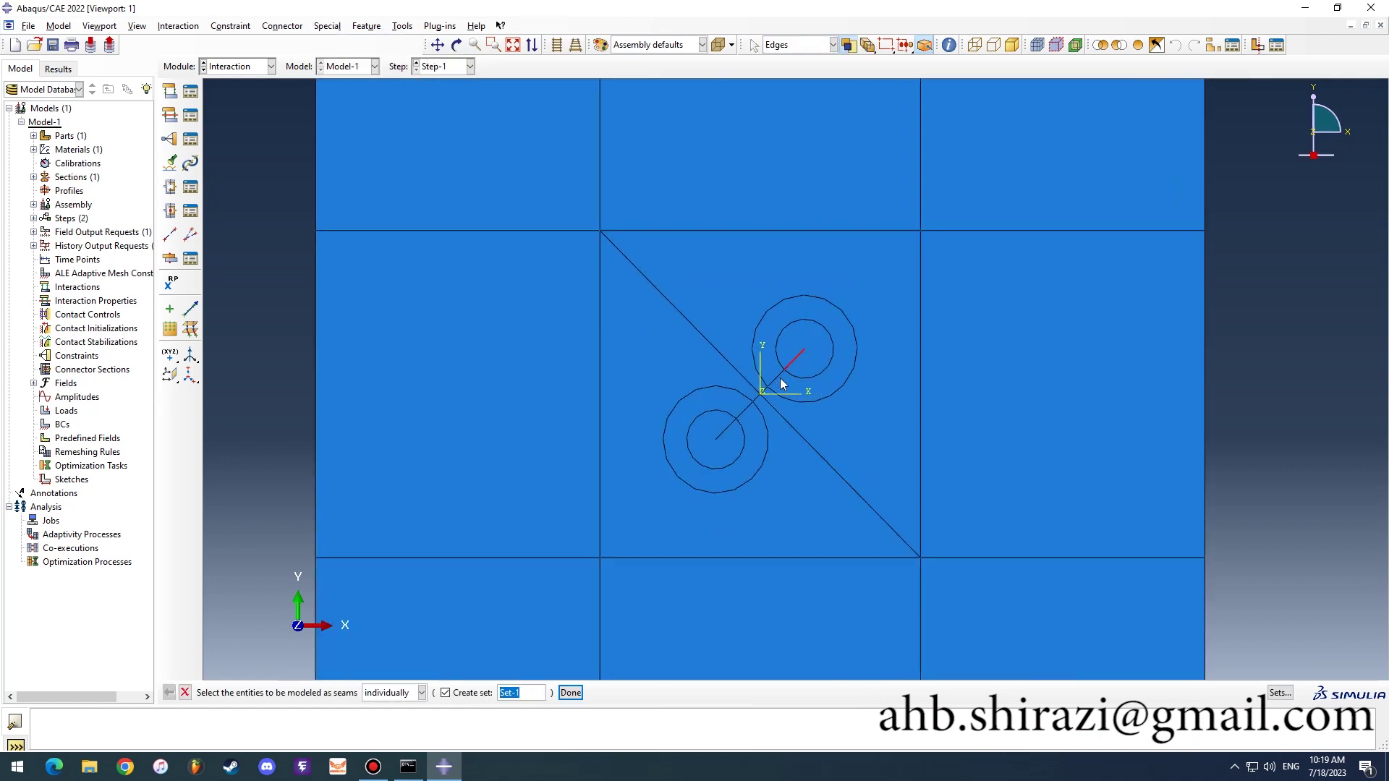
shift+click(756, 396)
shift+click(729, 428)
click(571, 693)
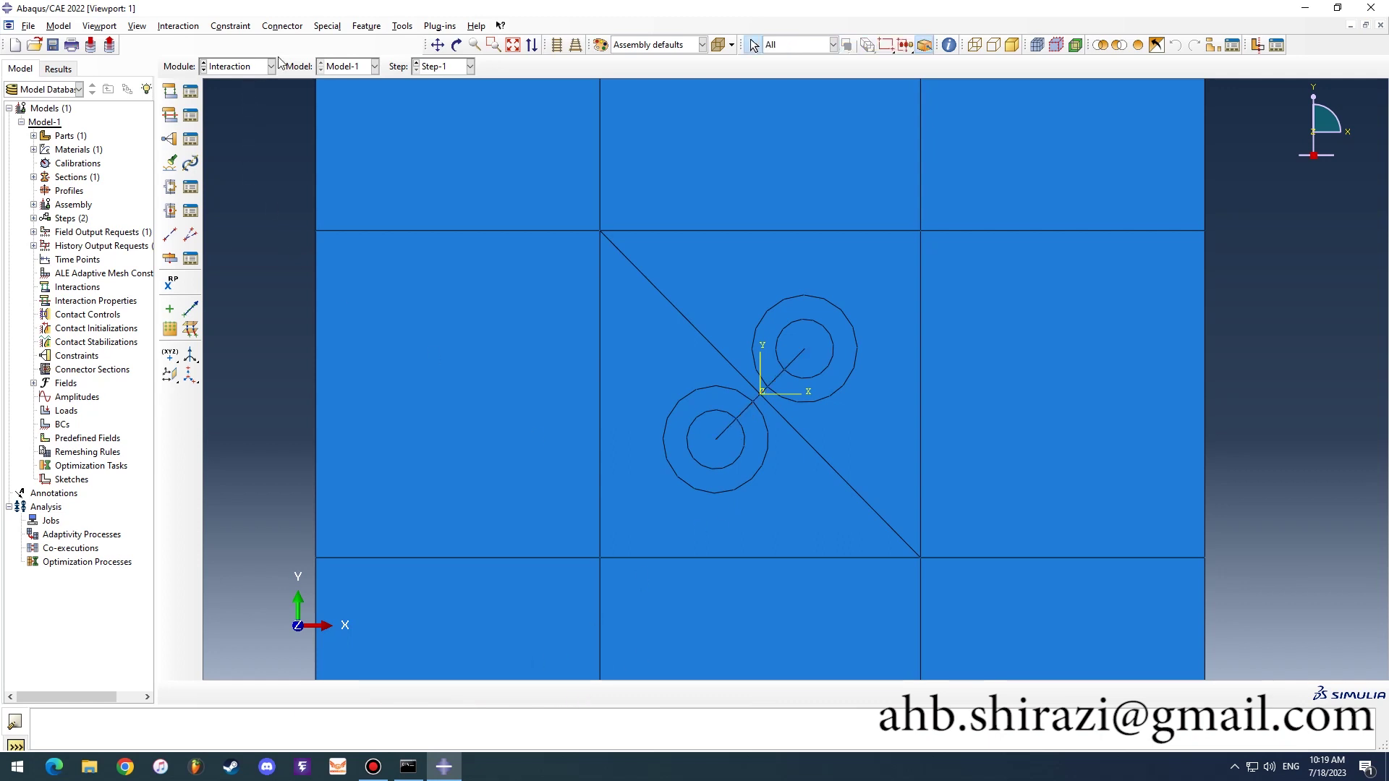
Step: Create a contour integral crack with the inner circle around the upper-right tip as crack front and its center point as crack tip
click(328, 26)
mouse_move(354, 57)
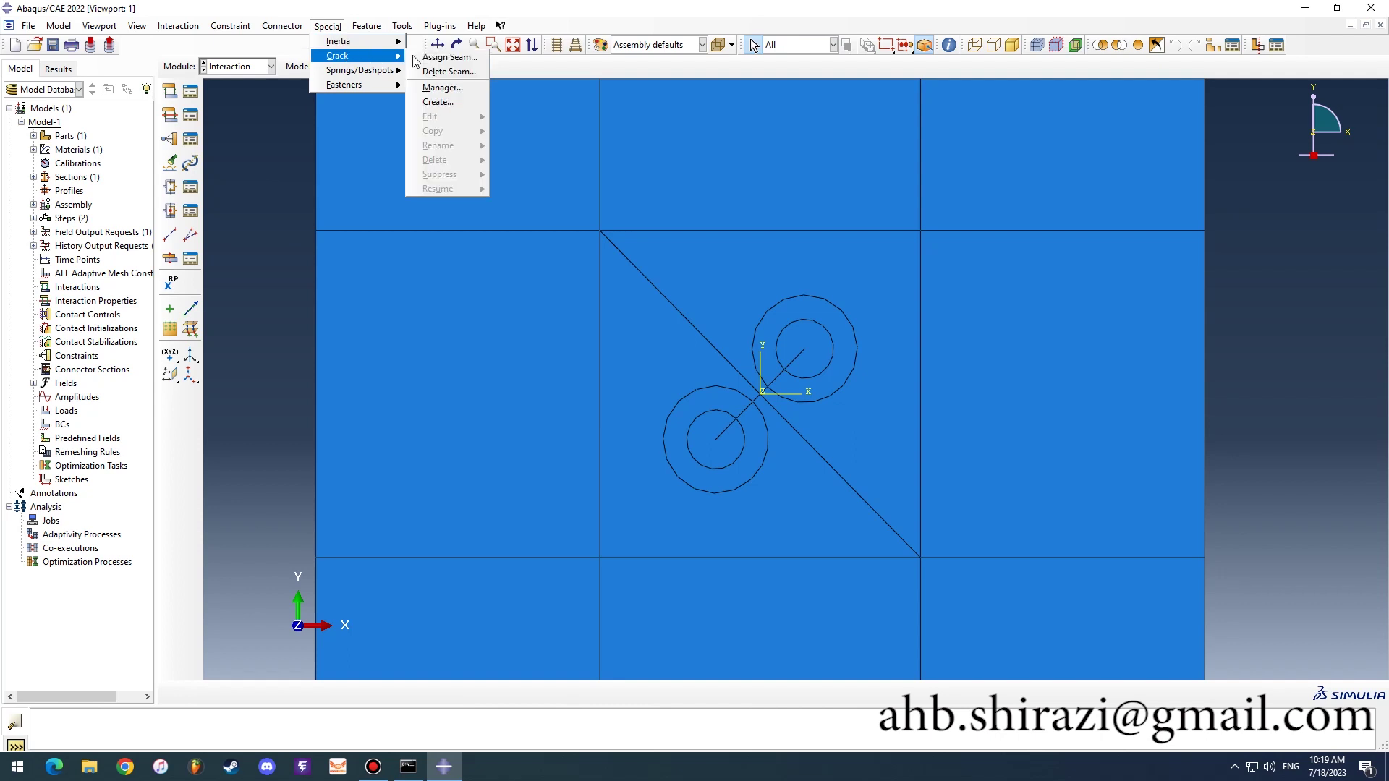
click(458, 92)
click(37, 334)
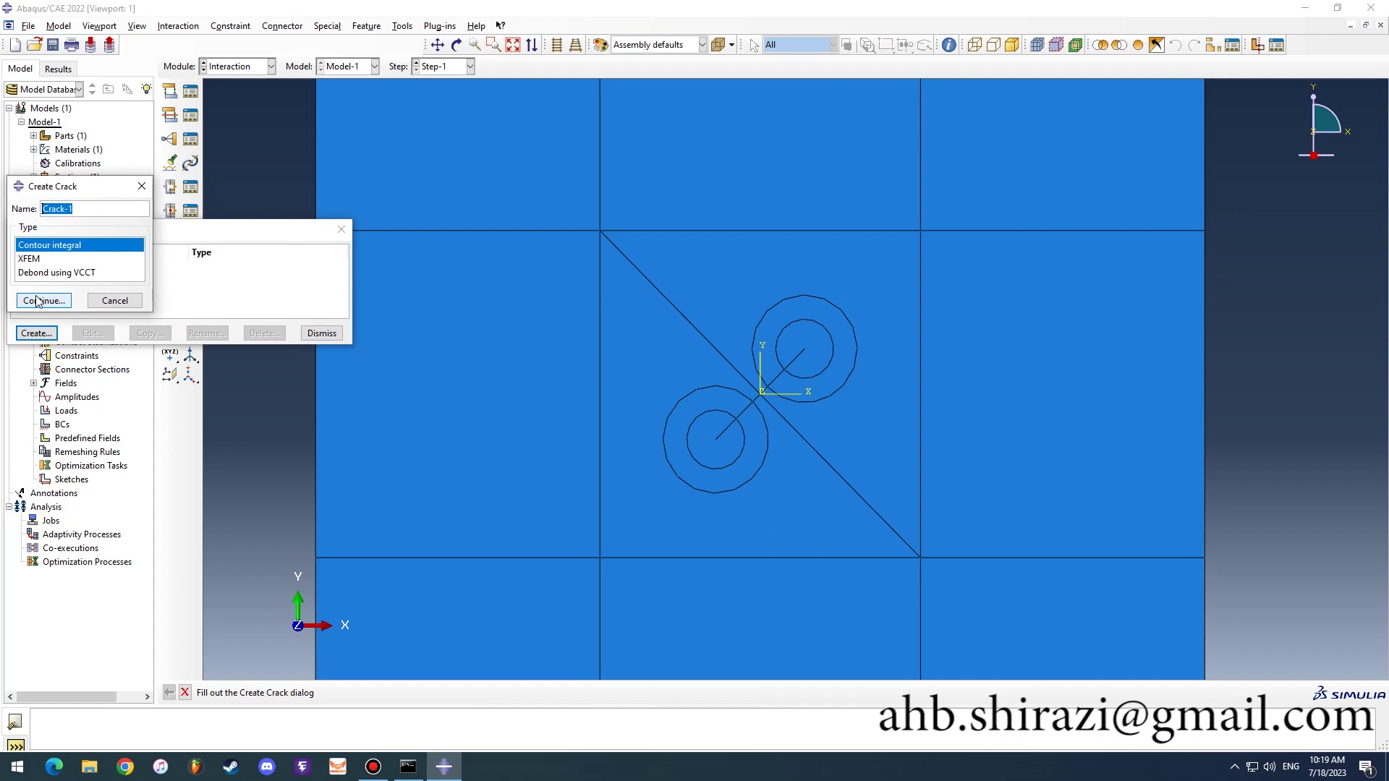
click(38, 301)
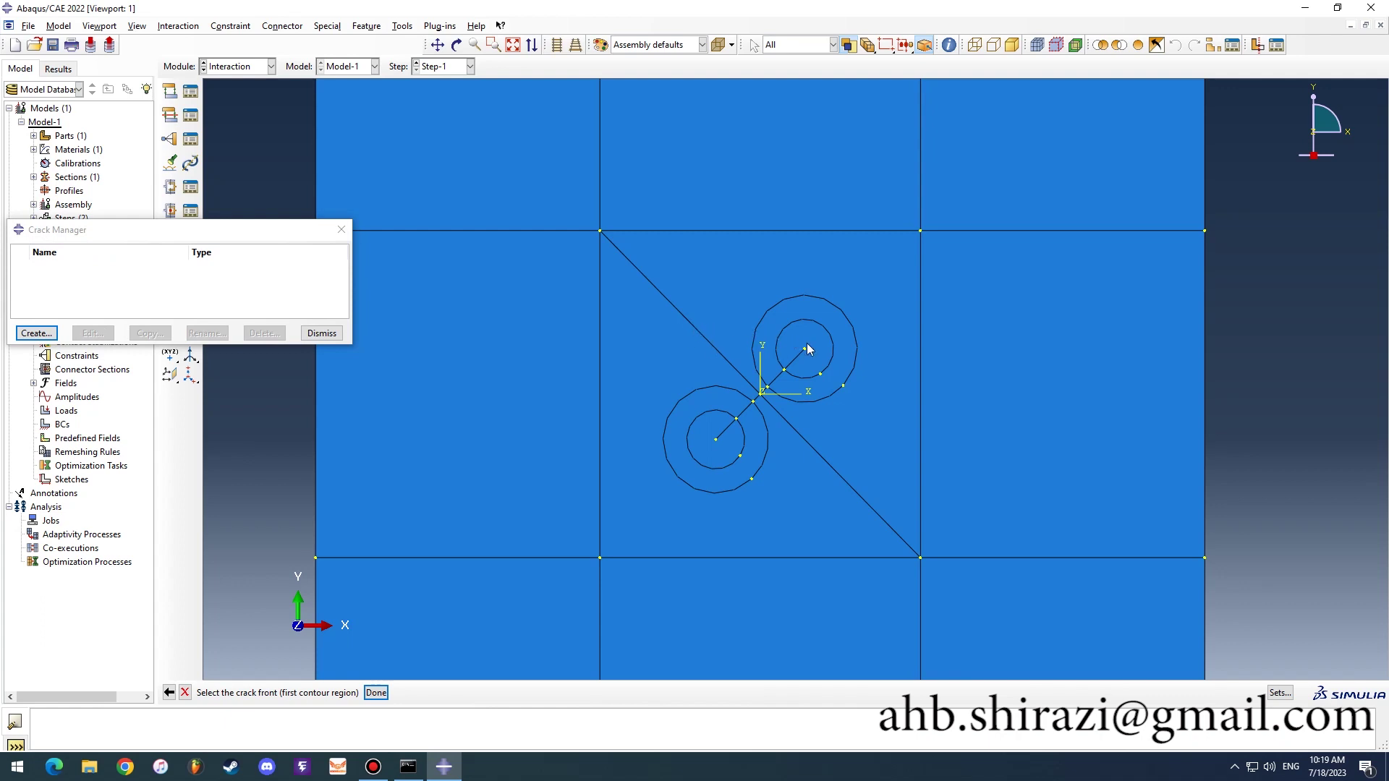
click(375, 692)
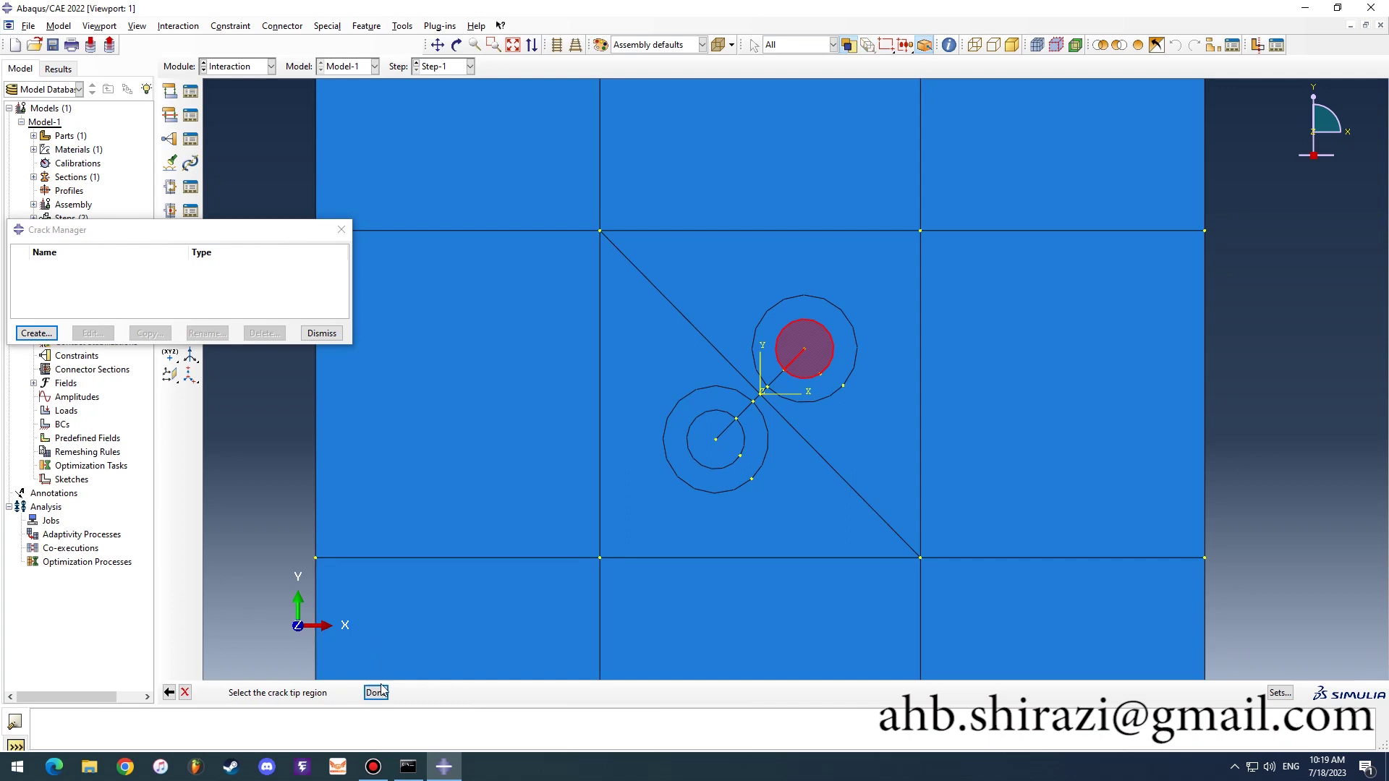
click(805, 351)
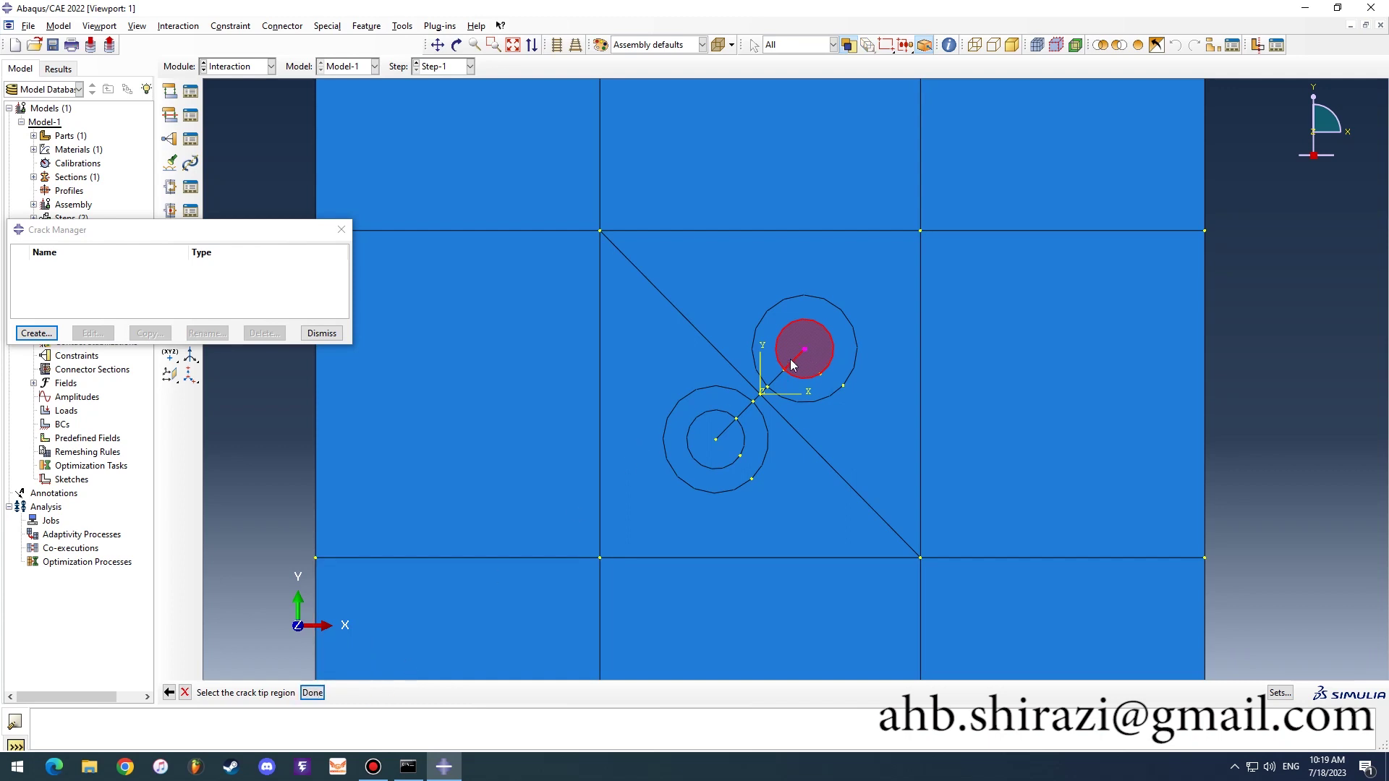
click(313, 692)
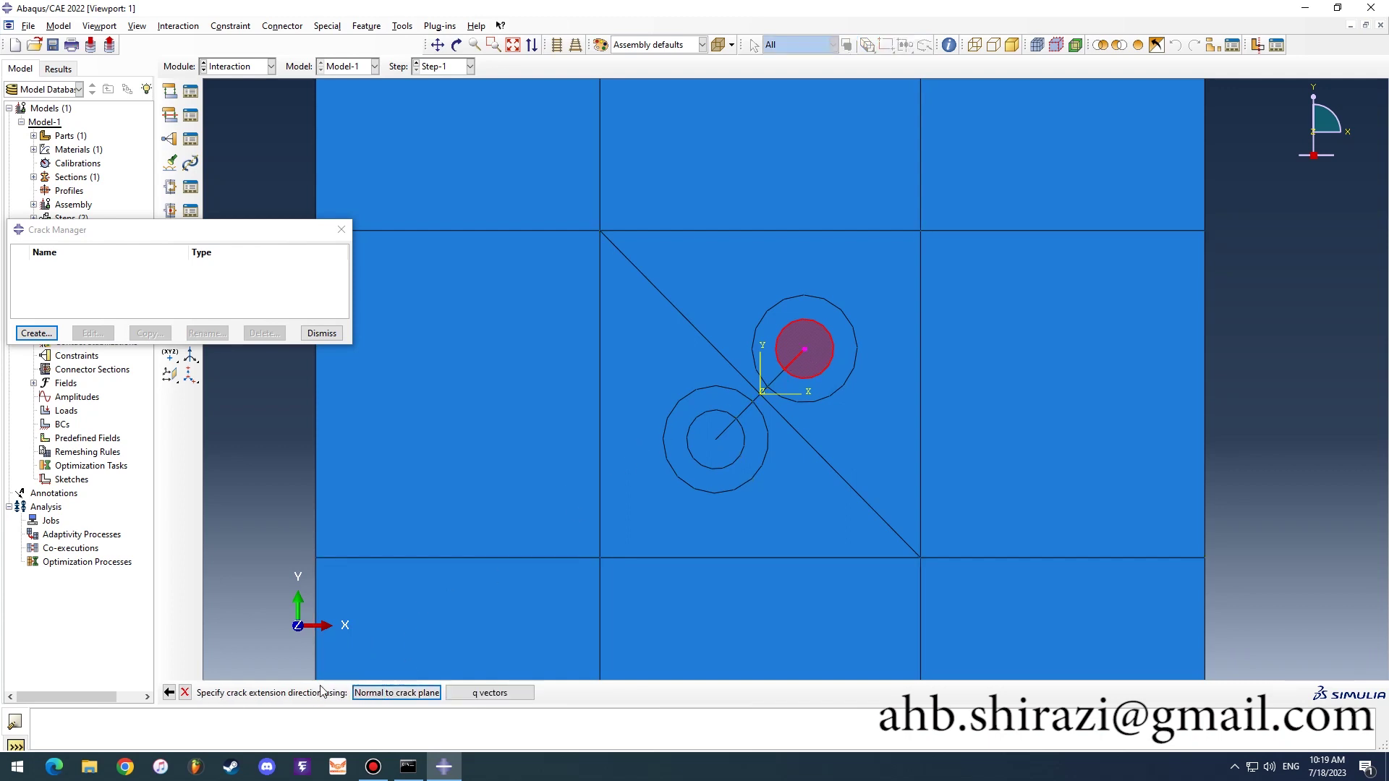
Step: Define the crack extension direction by a q vector from the upper-right tip to the central square's upper-right corner
click(503, 693)
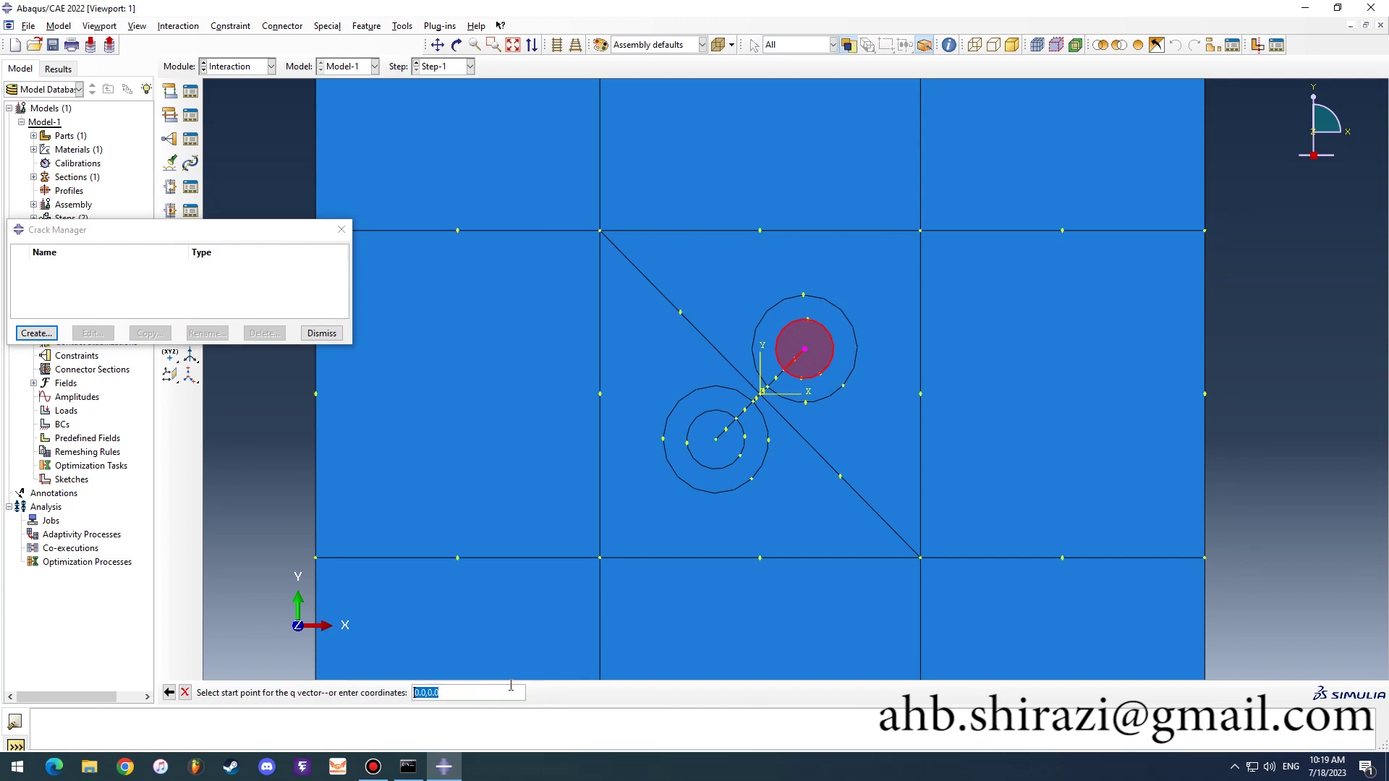
click(805, 350)
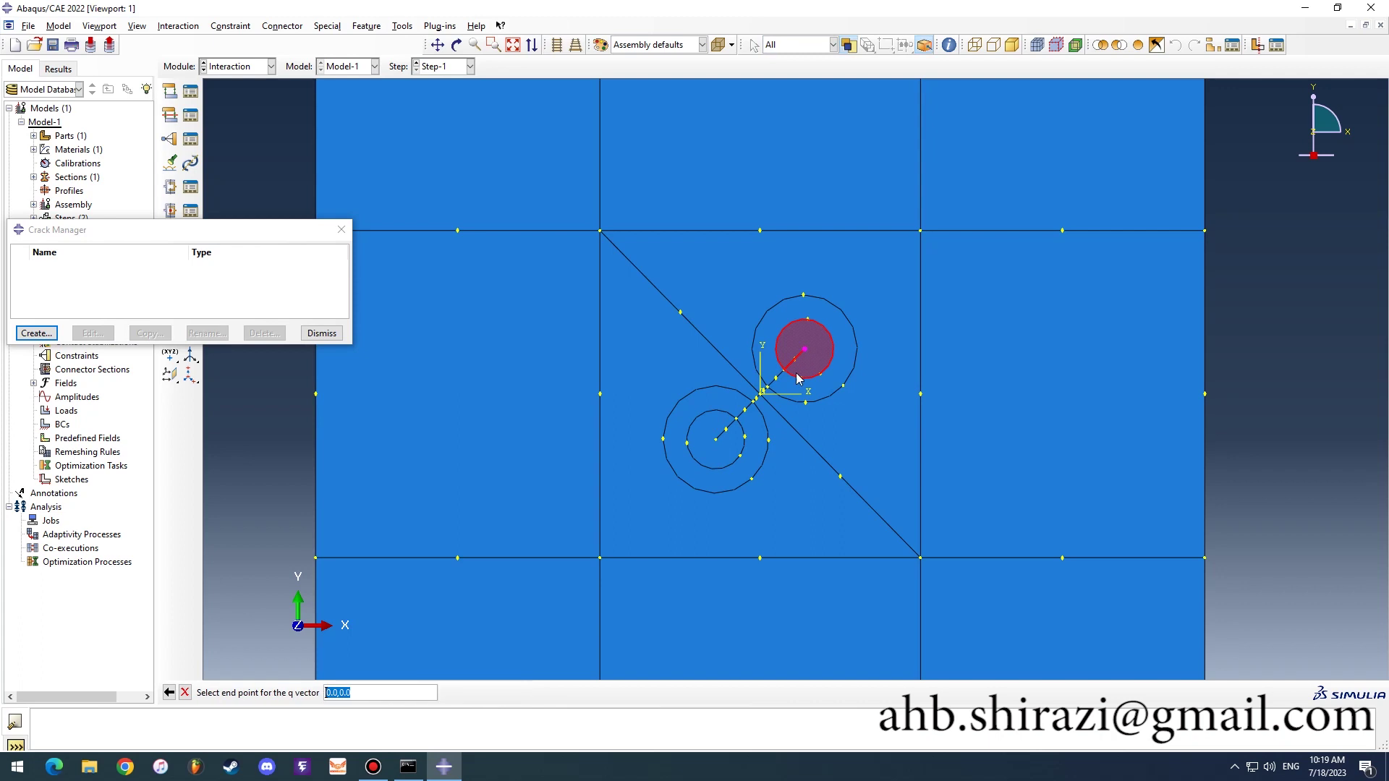
click(921, 231)
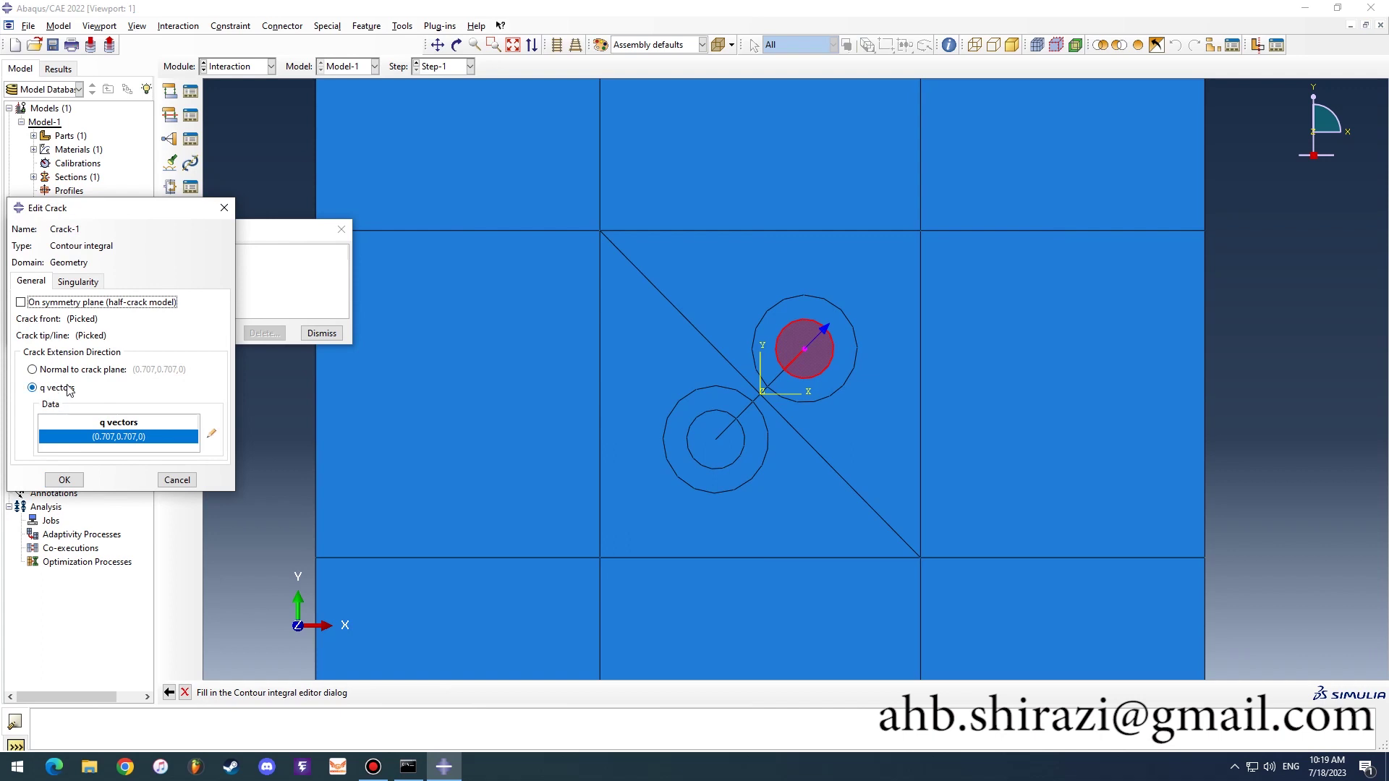
Step: Set the upper-right crack's midside node parameter to 0.25 with collapsed element side, single node, and save the crack
click(81, 282)
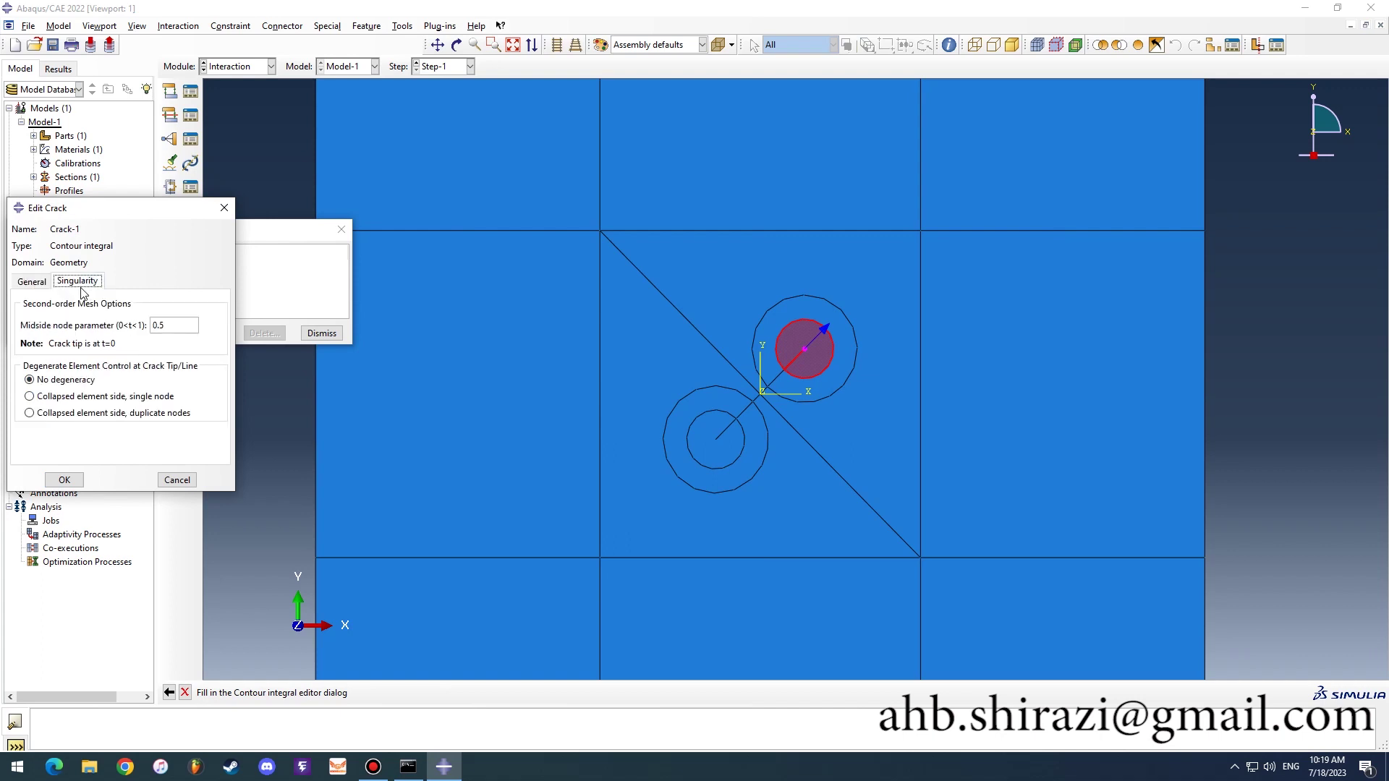
double_click(160, 327)
text(0.25)
click(142, 403)
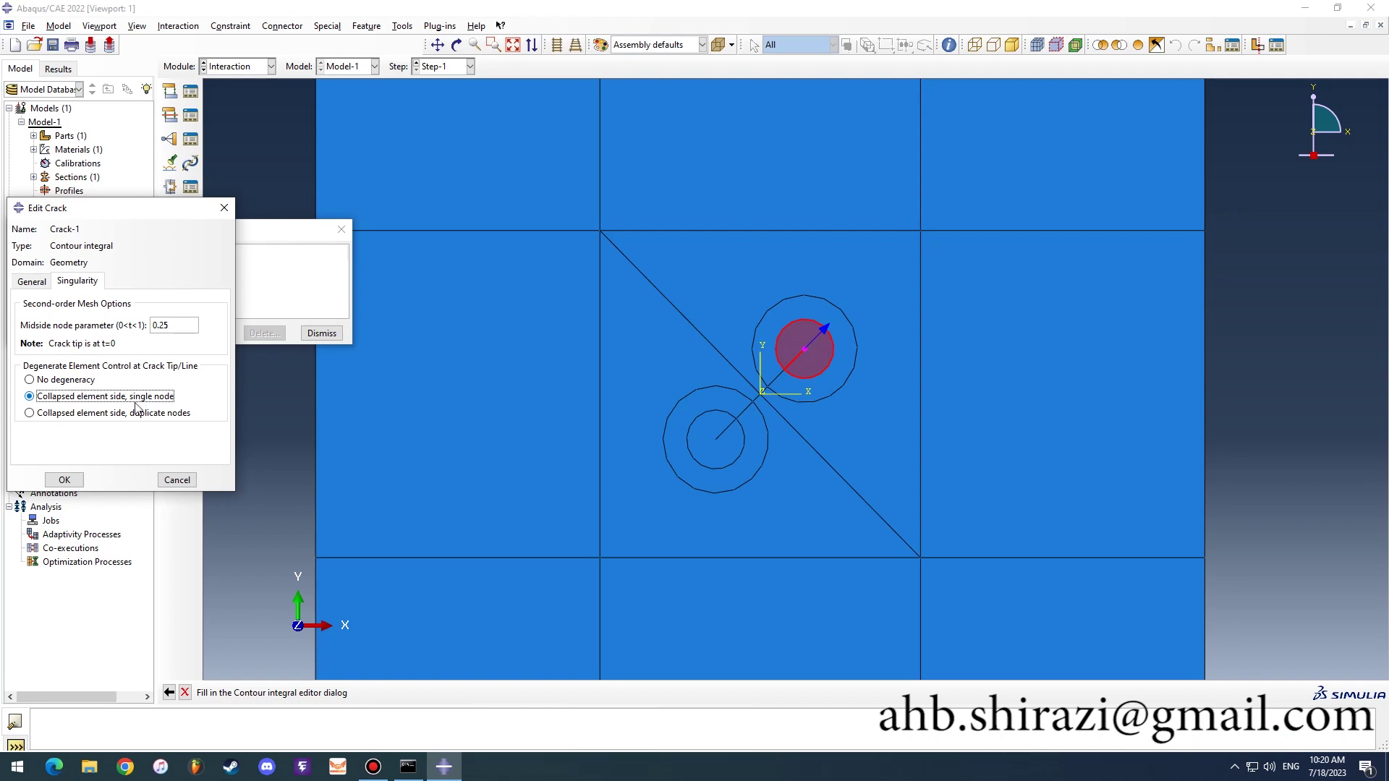
click(70, 482)
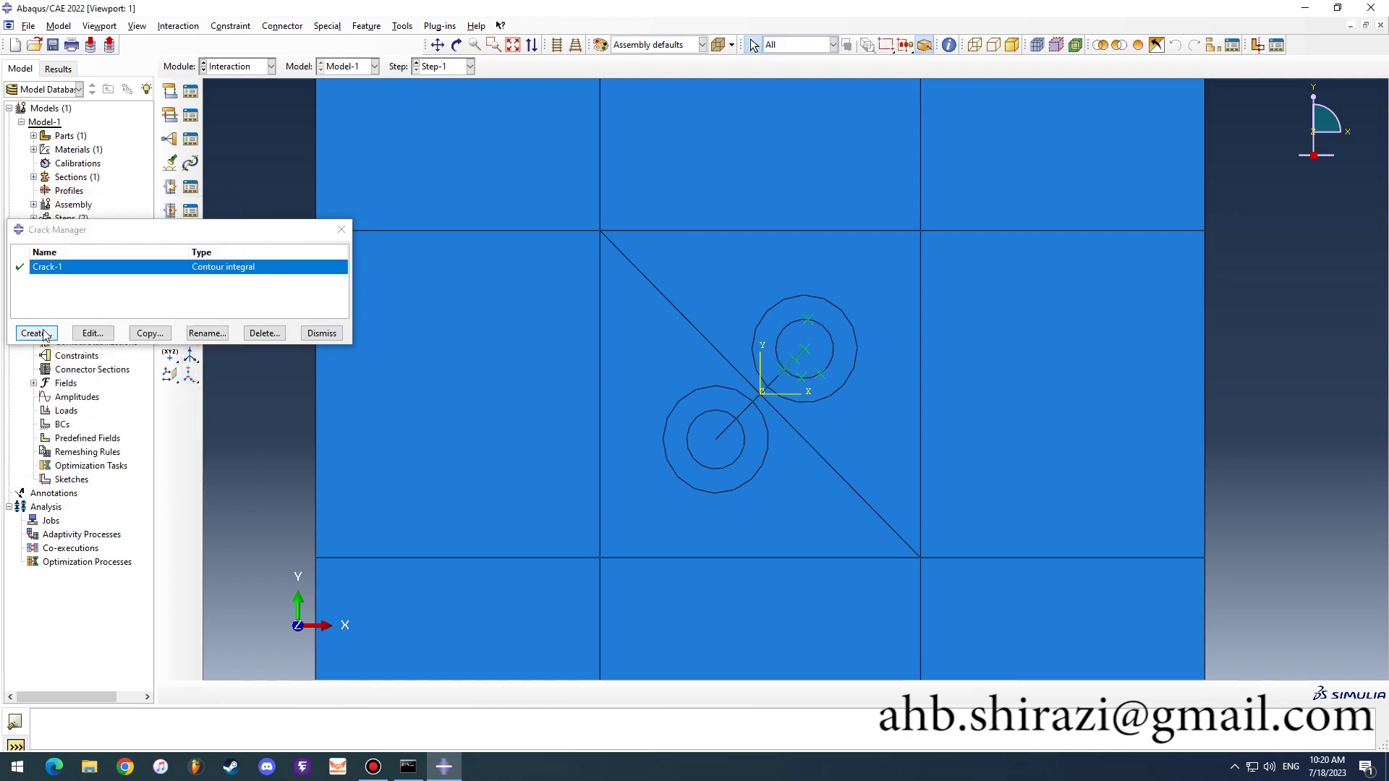
Step: Create a second contour integral crack at the lower-left tip's inner circle, with a q vector from the tip to the central square's lower-left corner
click(45, 334)
click(58, 302)
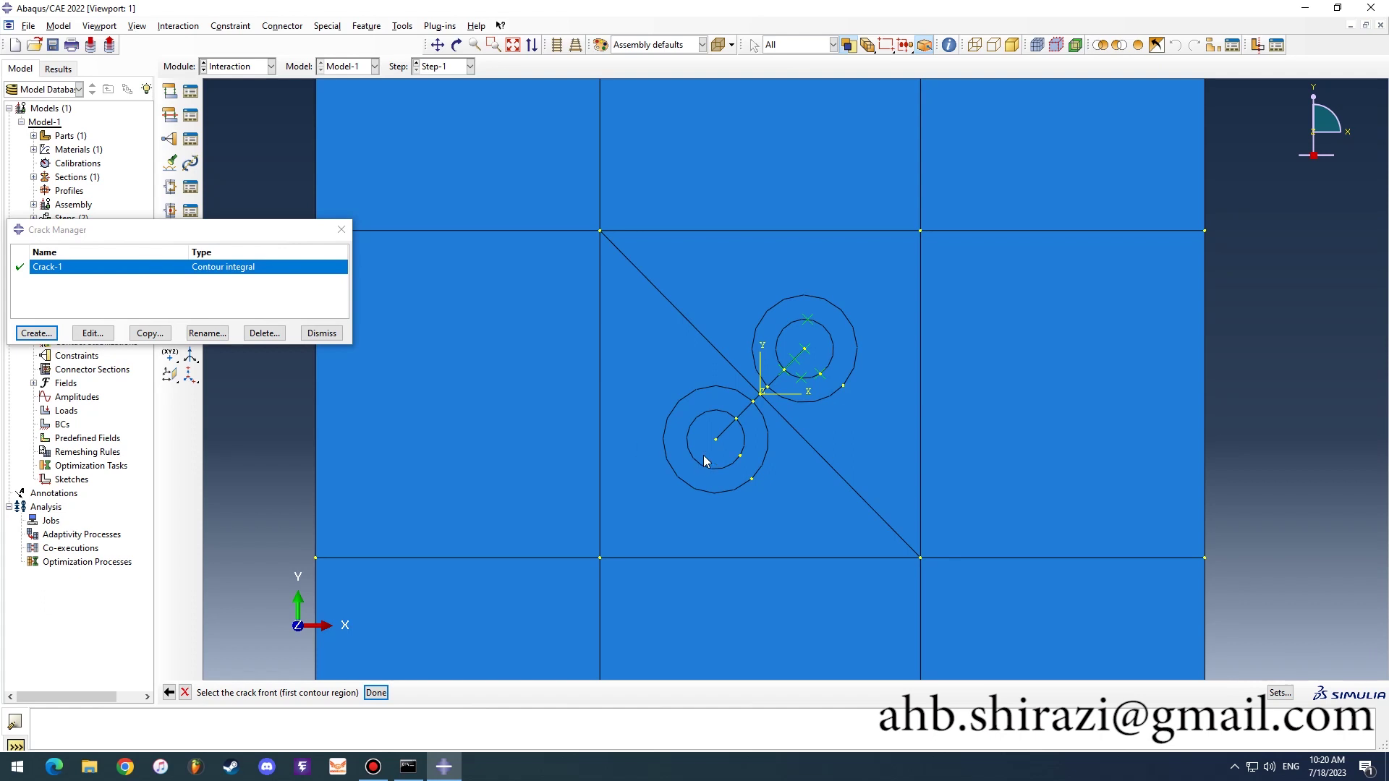
click(376, 693)
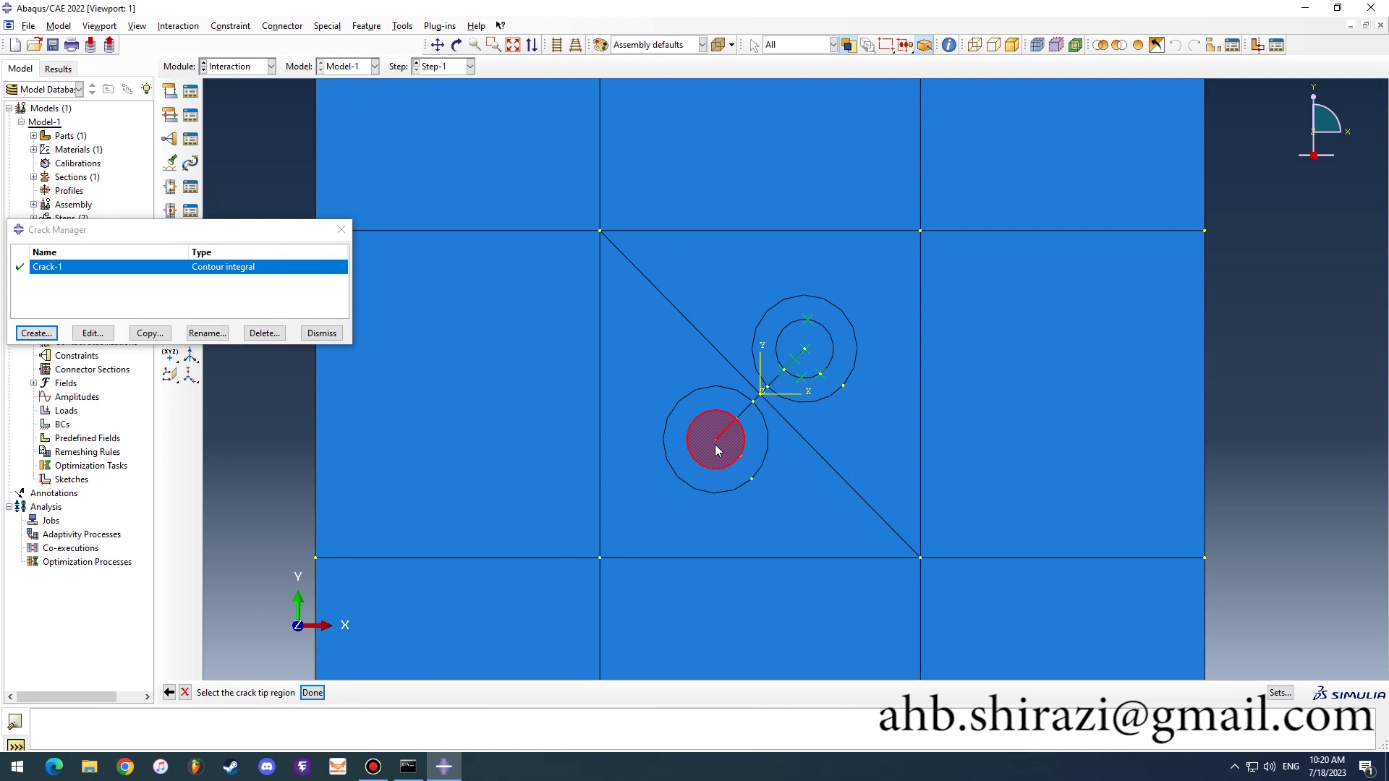
click(312, 692)
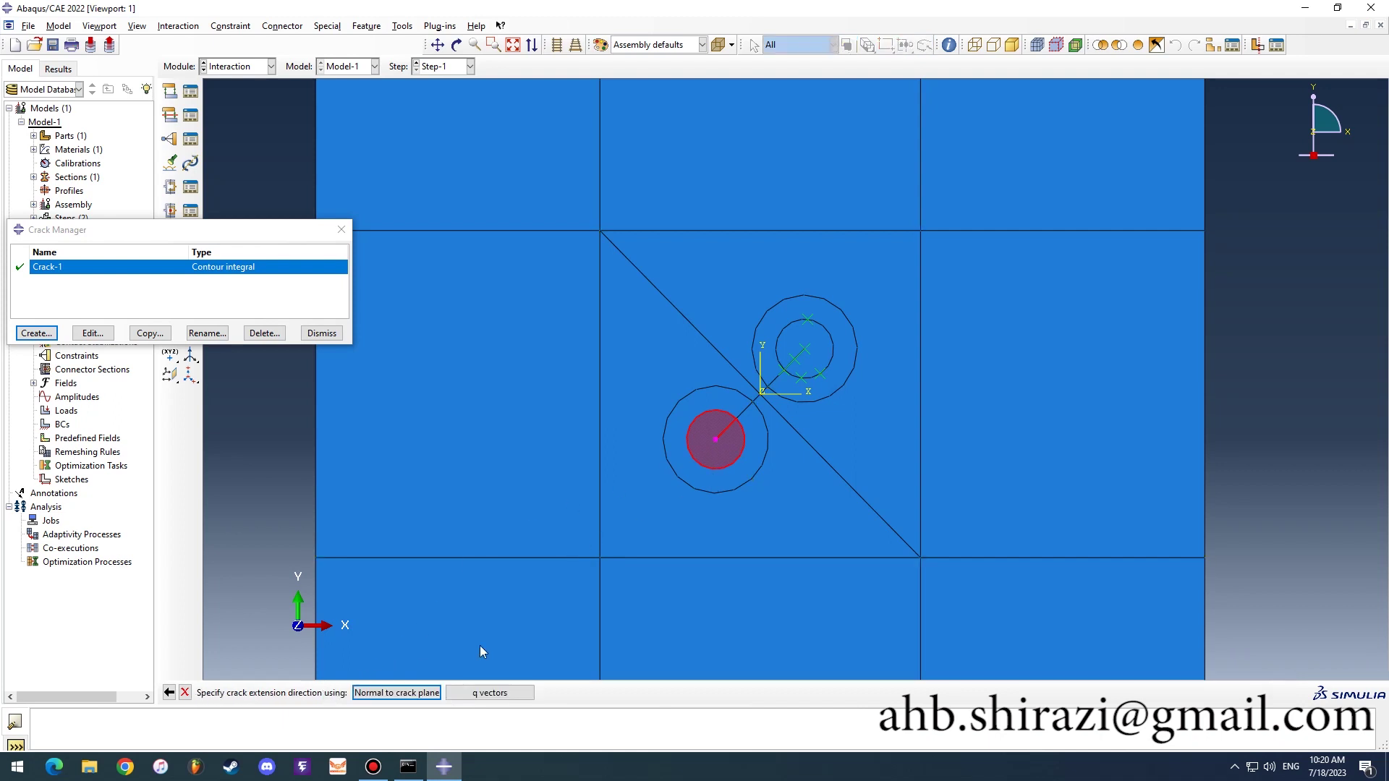
click(478, 693)
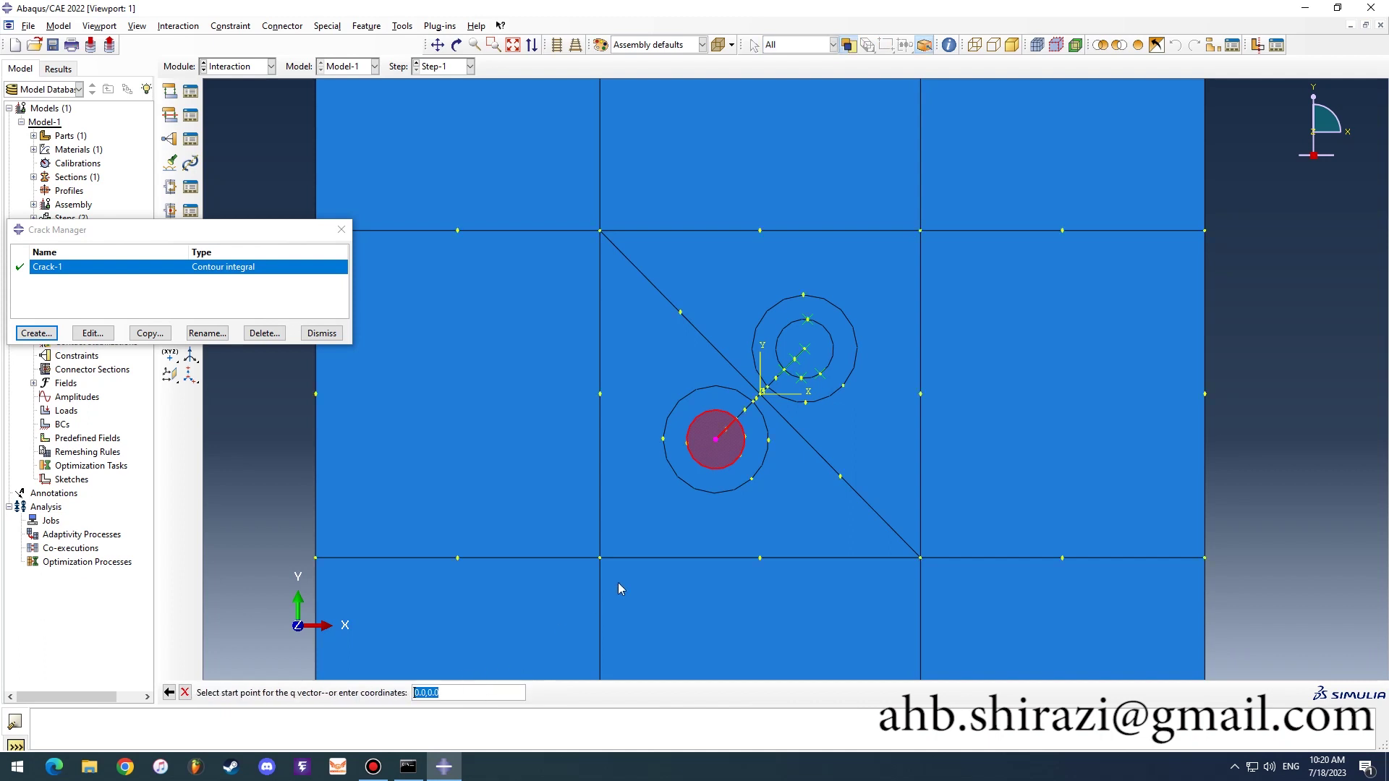
click(716, 439)
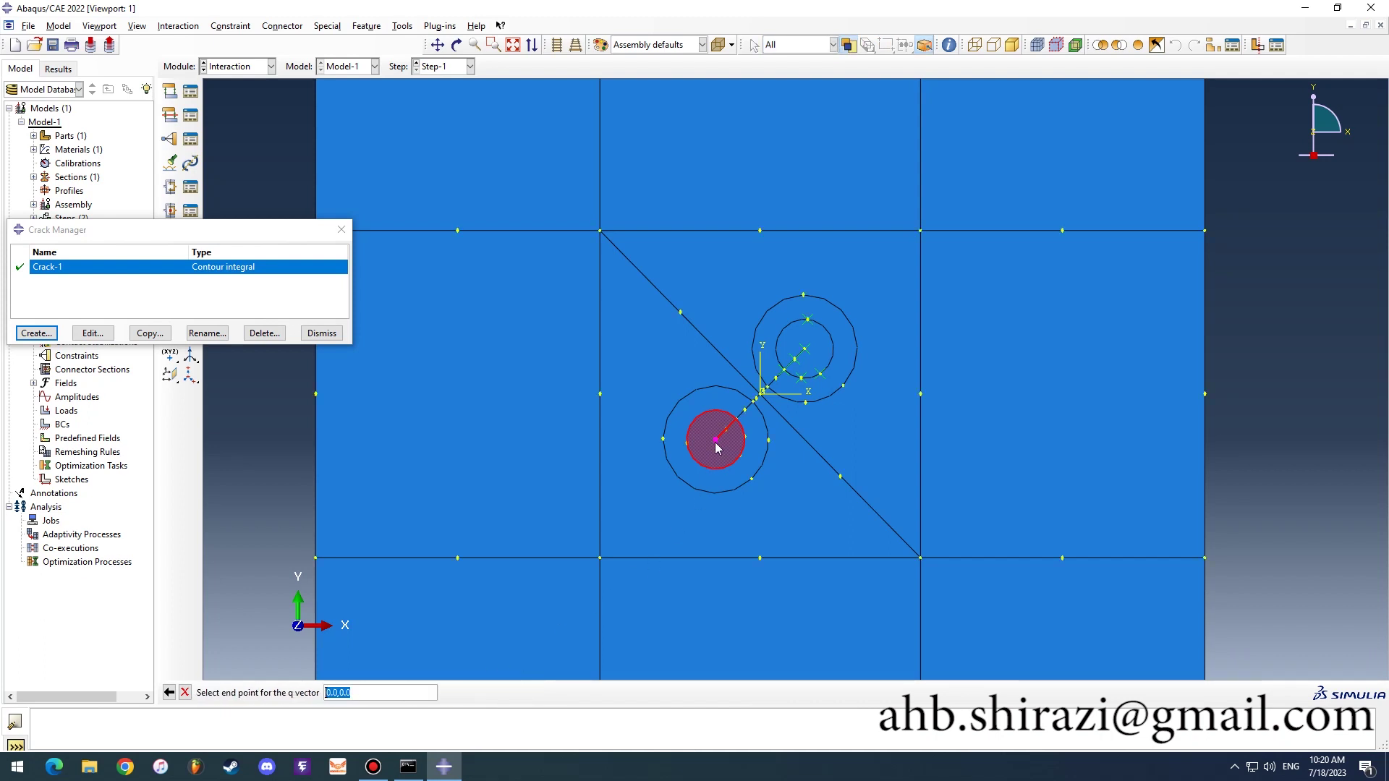
click(599, 559)
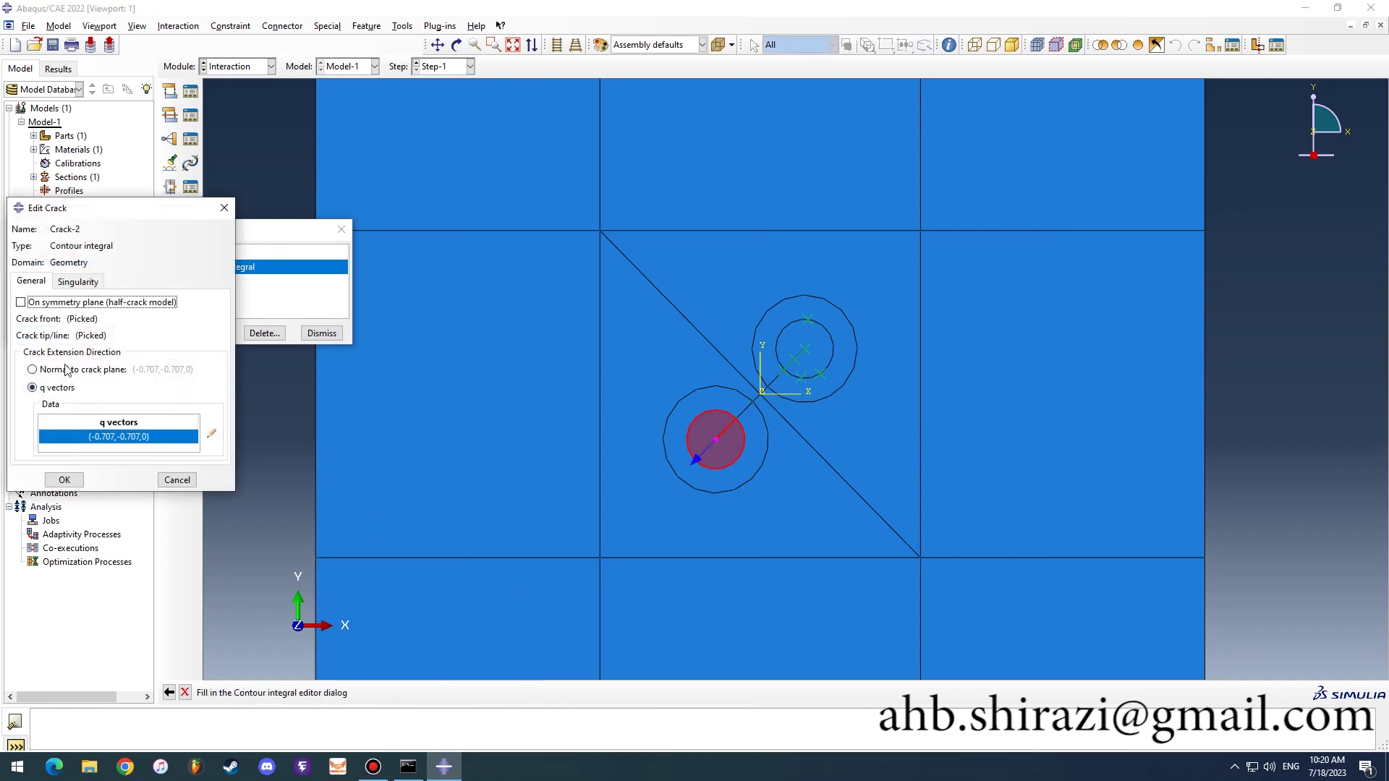
Step: Set the lower-left crack's midside node parameter to 0.25 with collapsed element side, single node, then save it and close the crack manager
click(78, 282)
click(164, 327)
key(BackSpace)
text(25)
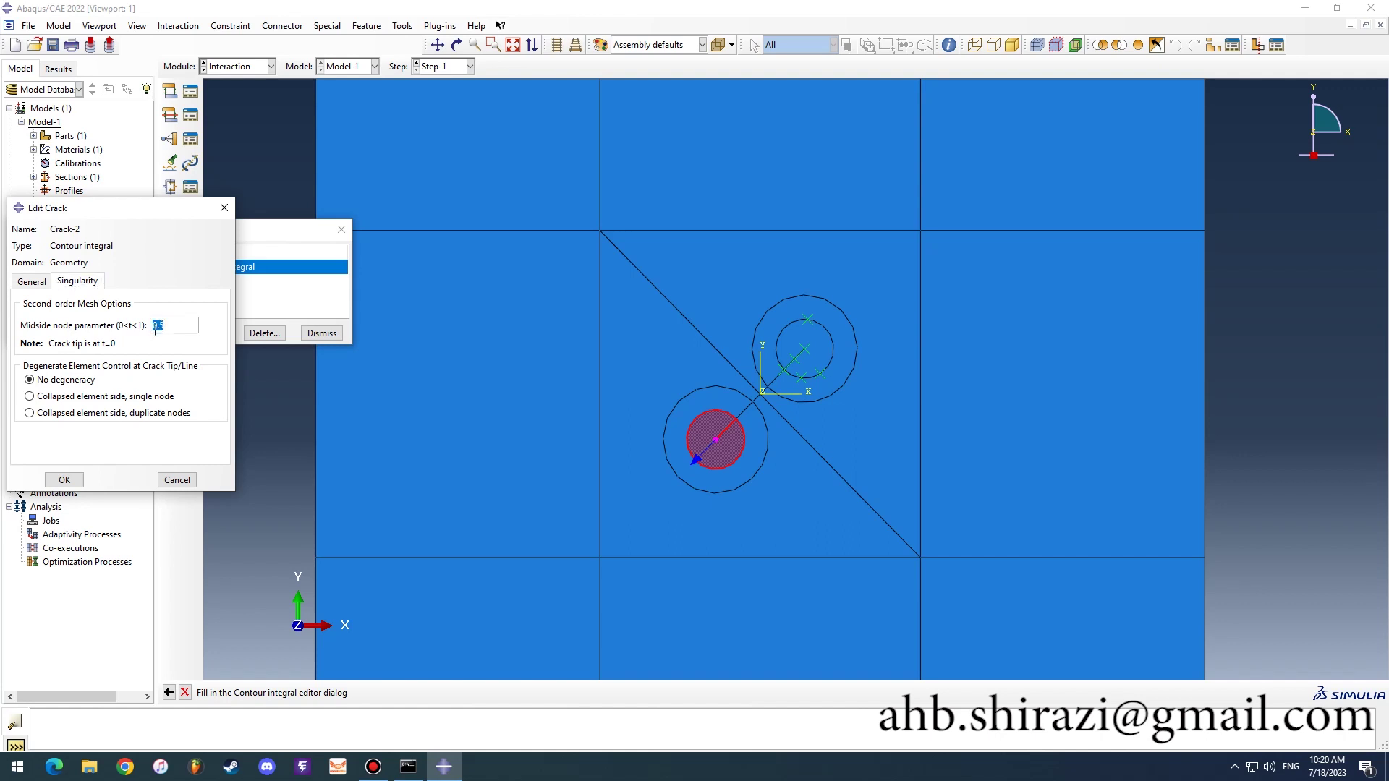
click(79, 400)
click(73, 483)
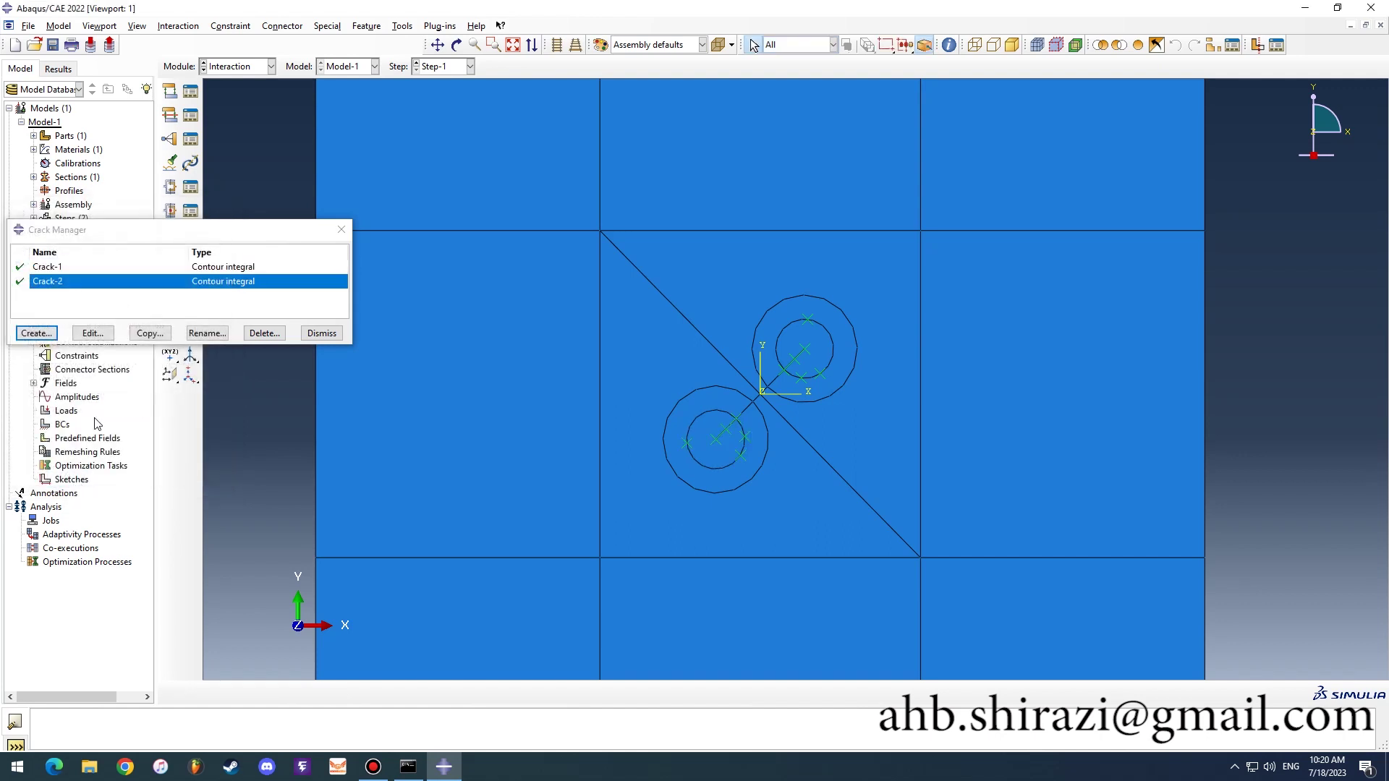
click(340, 230)
scroll(519, 424, down, 3)
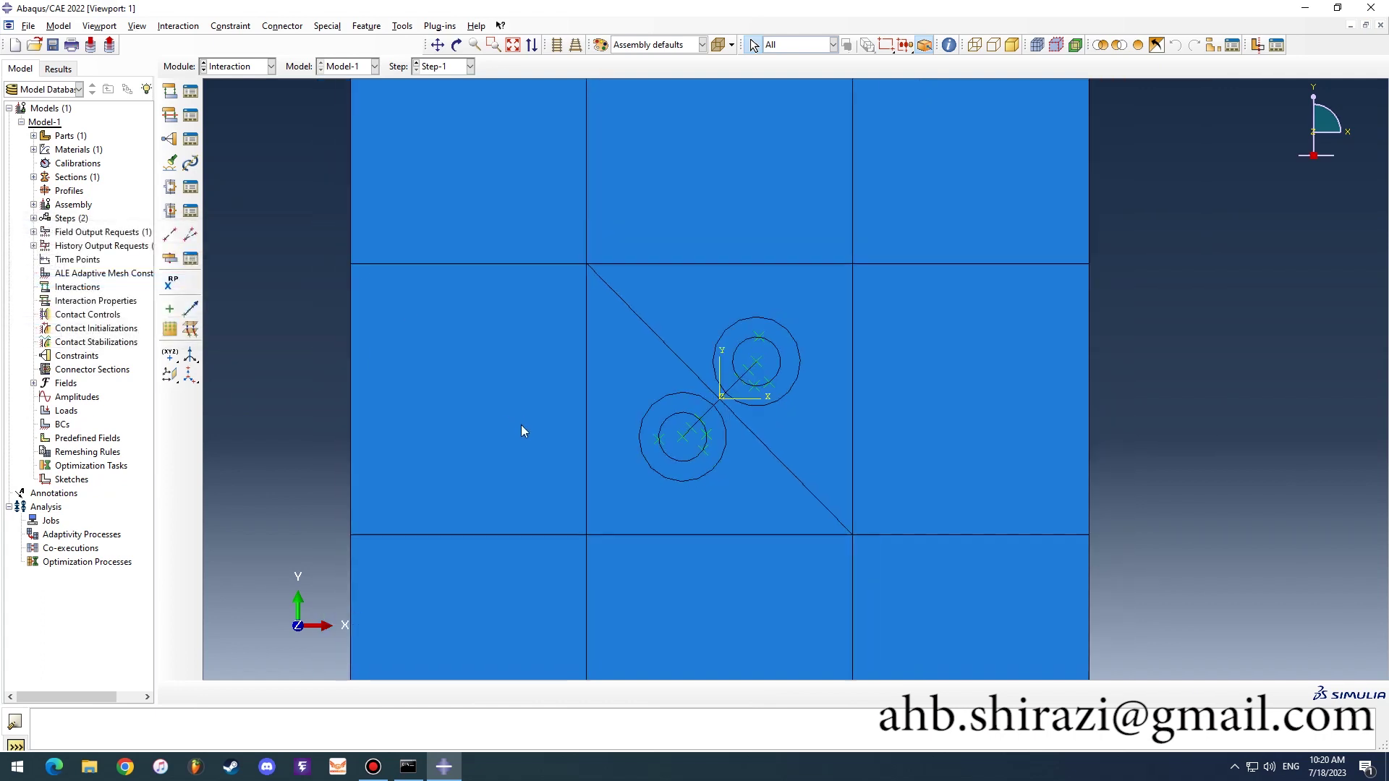
Step: In the Step module, edit the existing history output request H-Output-1 and set its domain to Crack
click(239, 66)
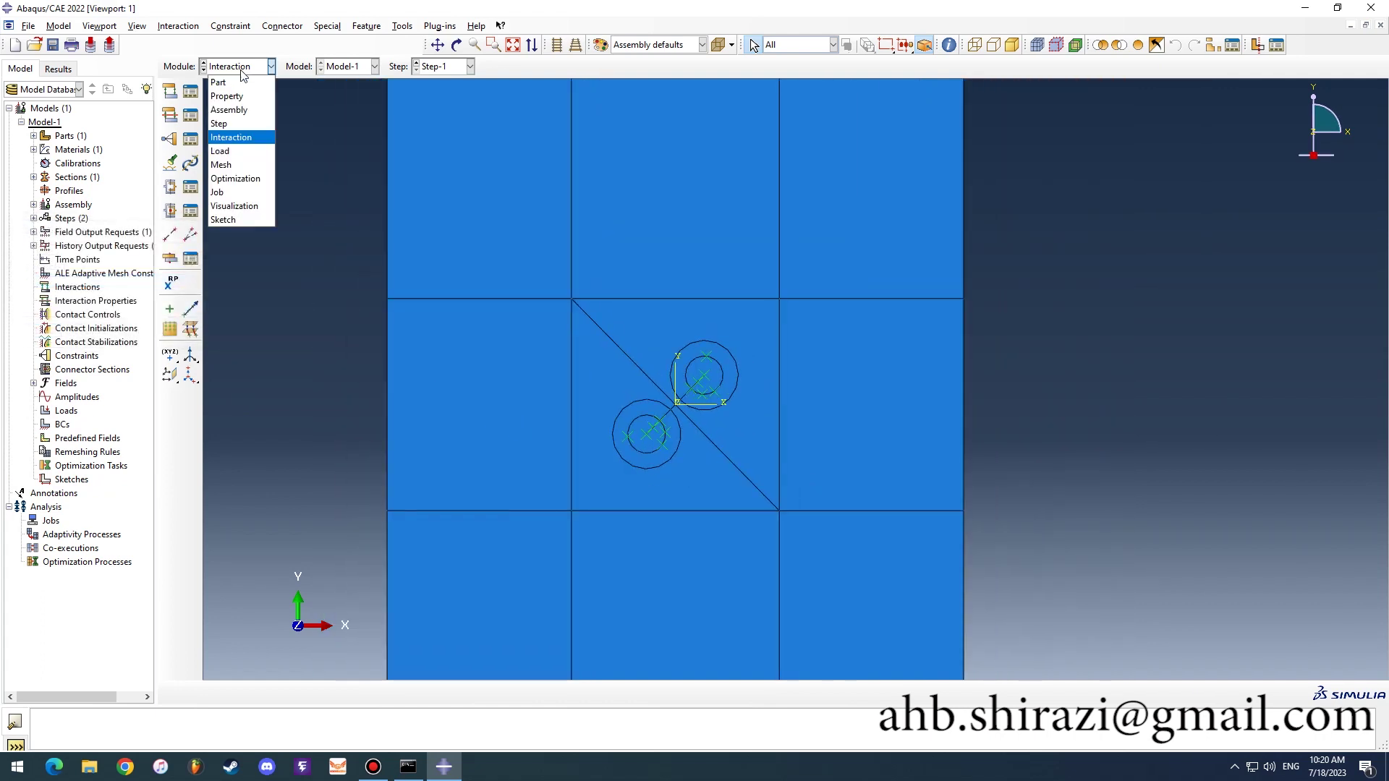
click(228, 125)
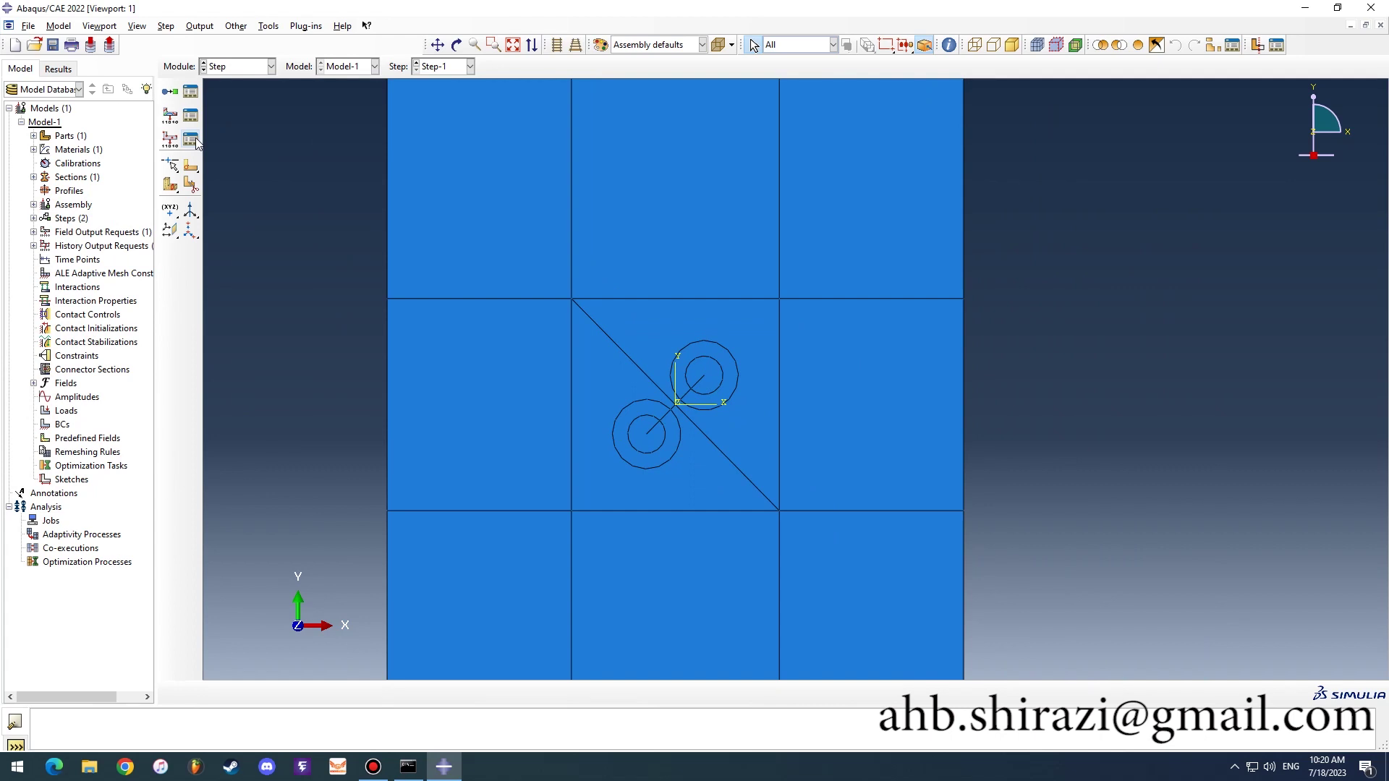
click(193, 140)
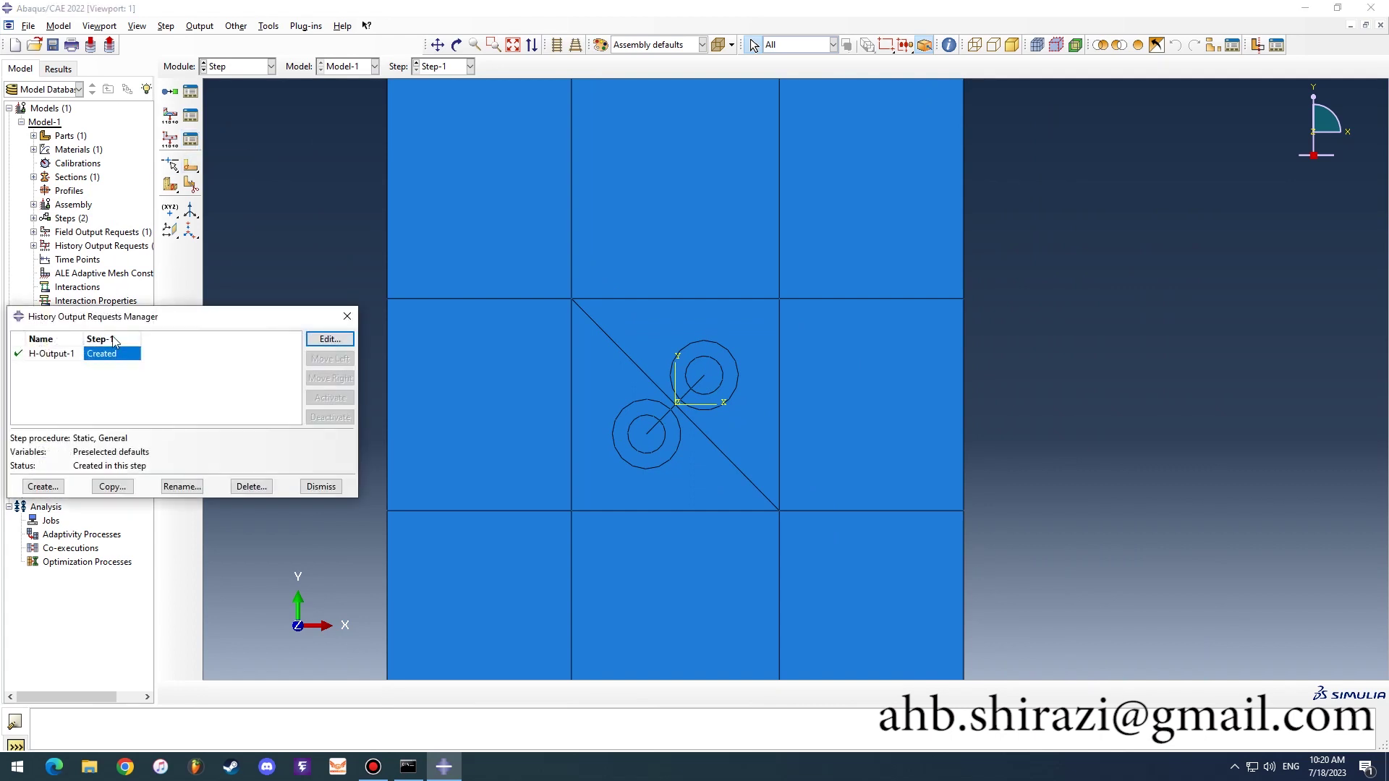
click(329, 340)
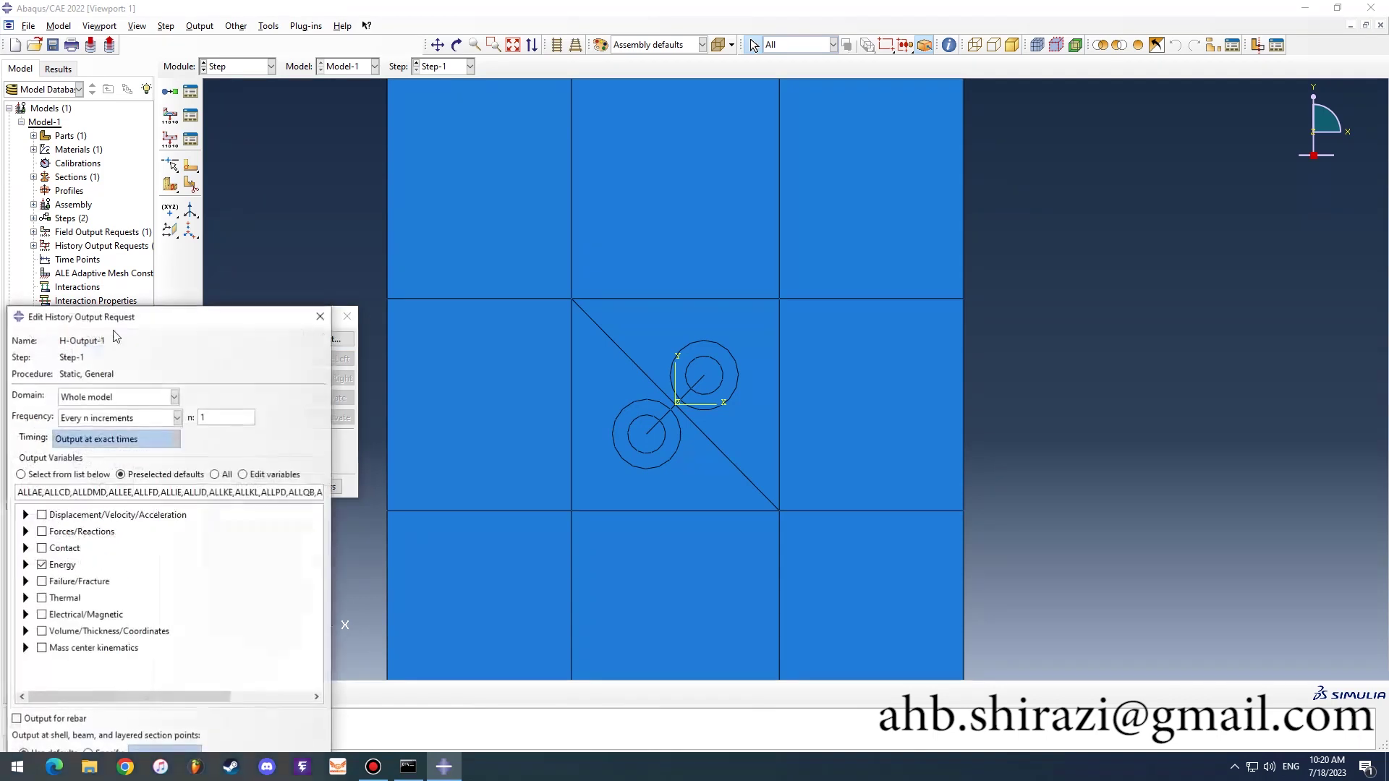
click(140, 399)
click(95, 471)
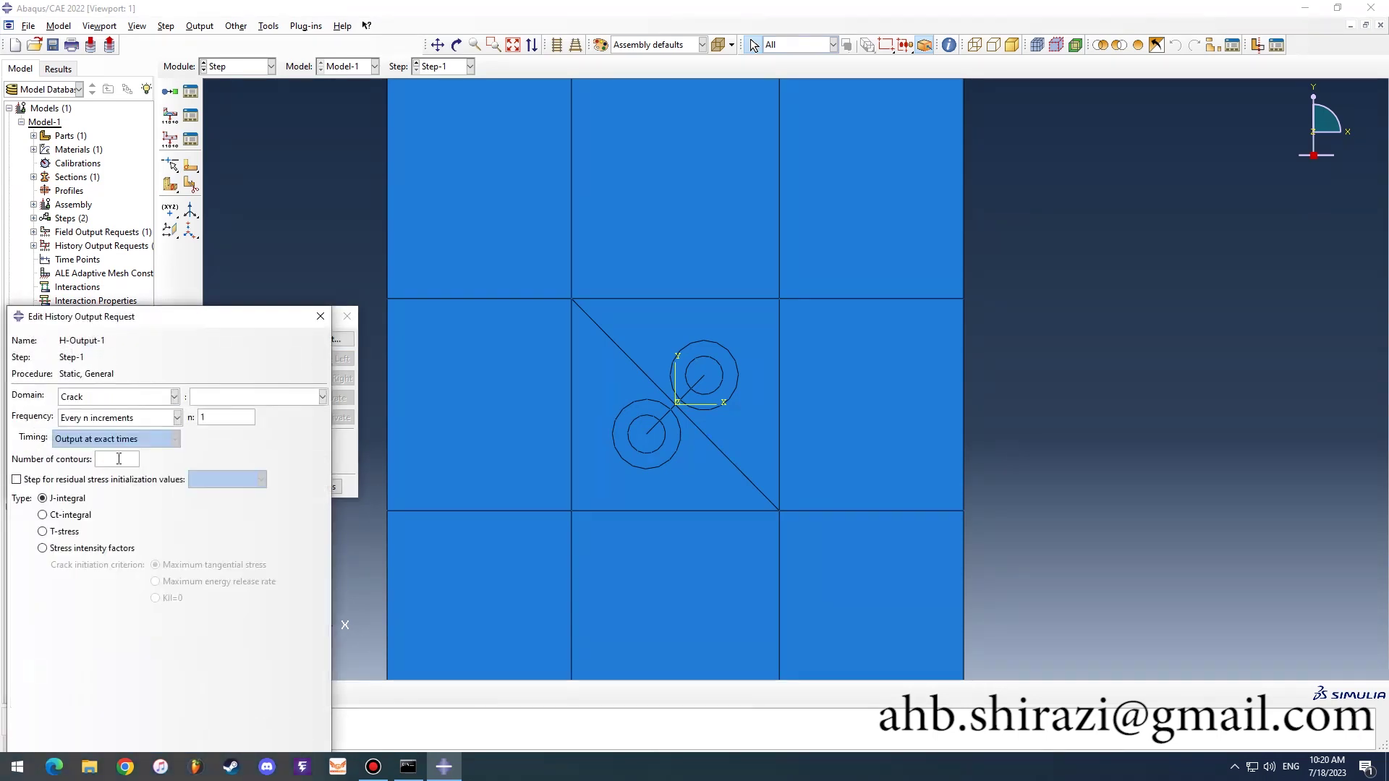
Step: Assign H-Output-1 to Crack-1 with stress intensity factors as the output type and 5 contours, and save it
click(244, 397)
click(236, 417)
click(81, 549)
click(111, 460)
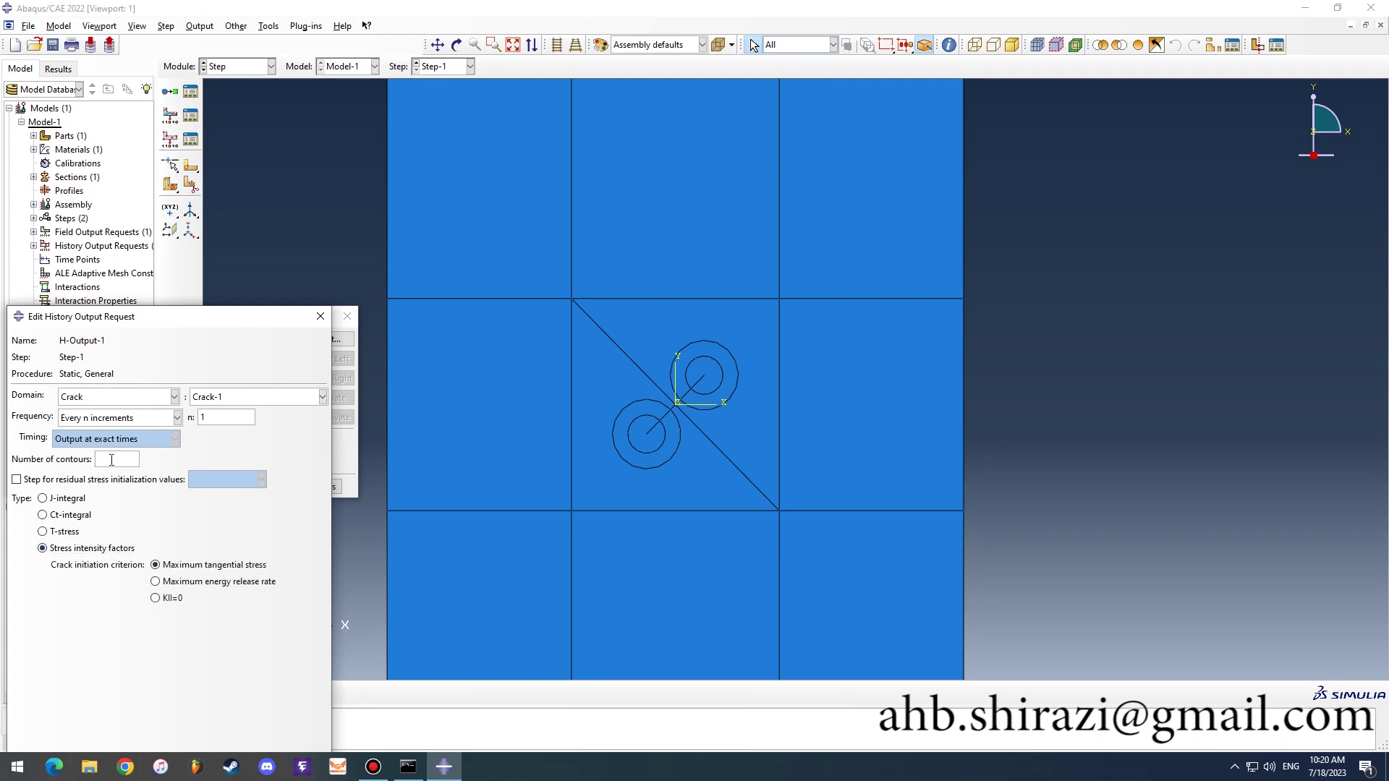
drag(223, 321, 240, 250)
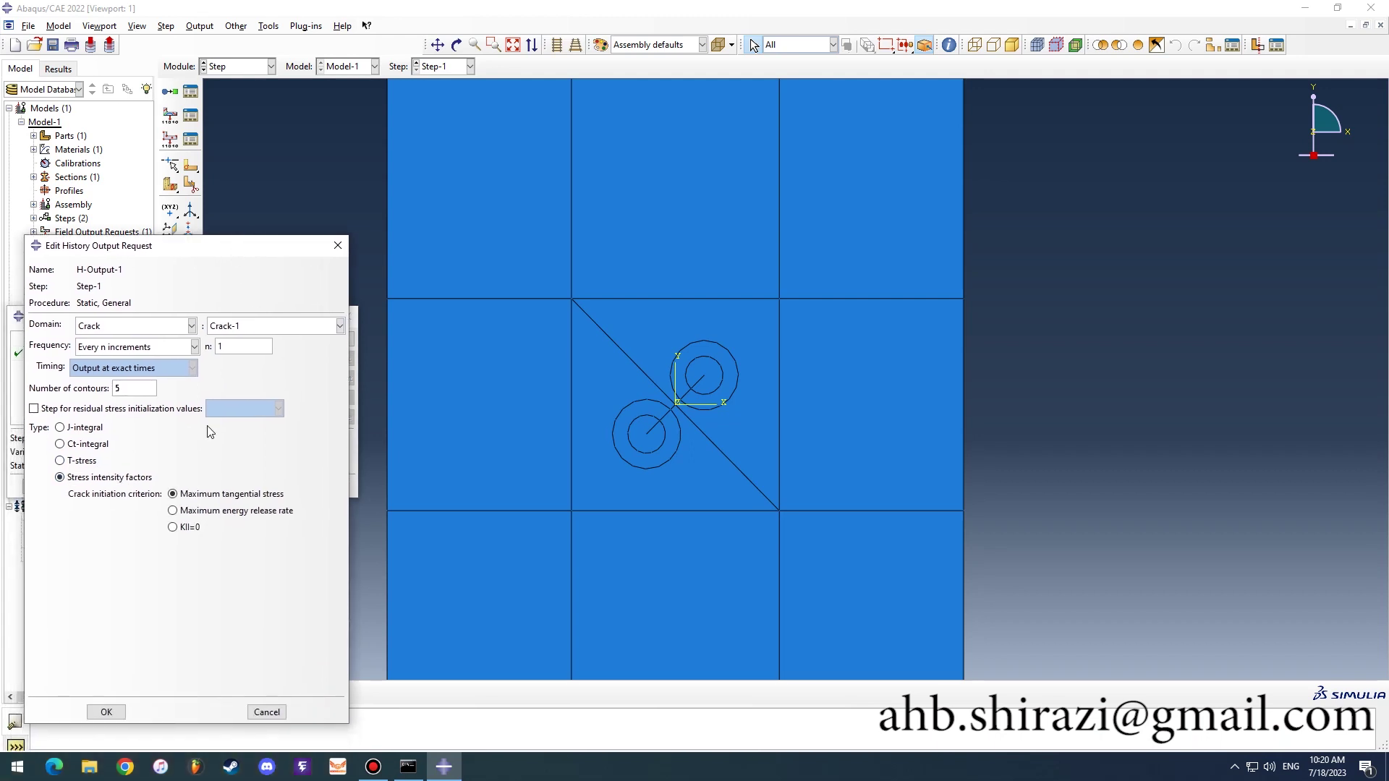
click(106, 712)
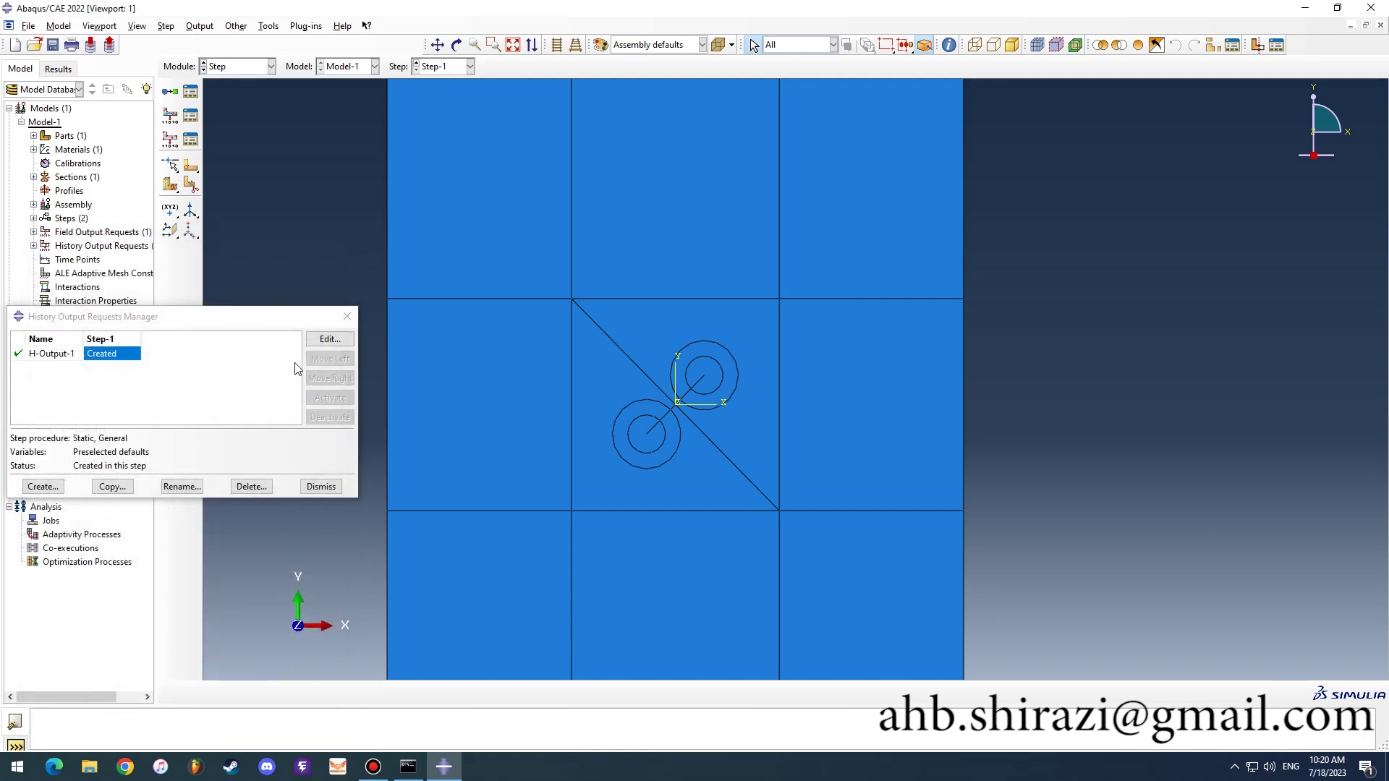
Step: Create a second history output request in Step-1 for Crack-1 with 5 contours and T-stress output
click(41, 486)
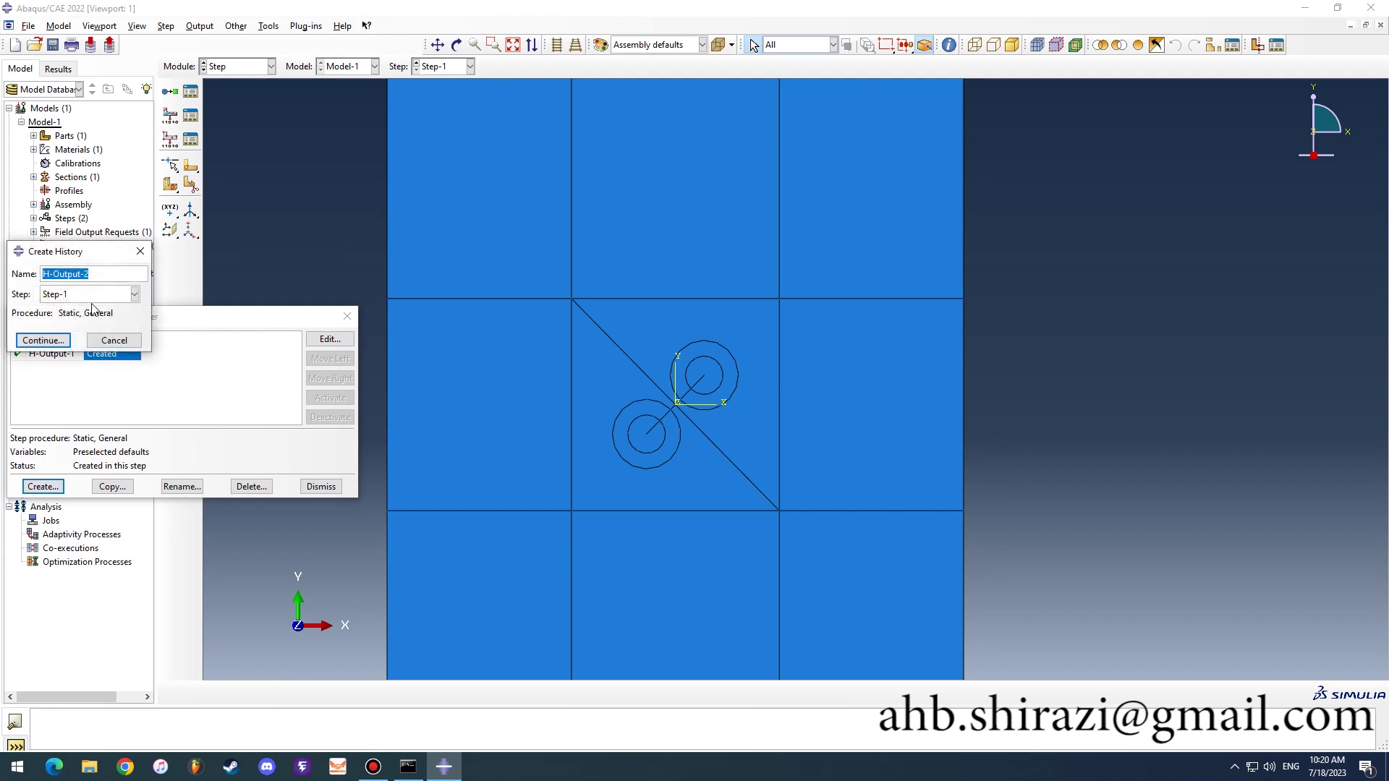
click(61, 342)
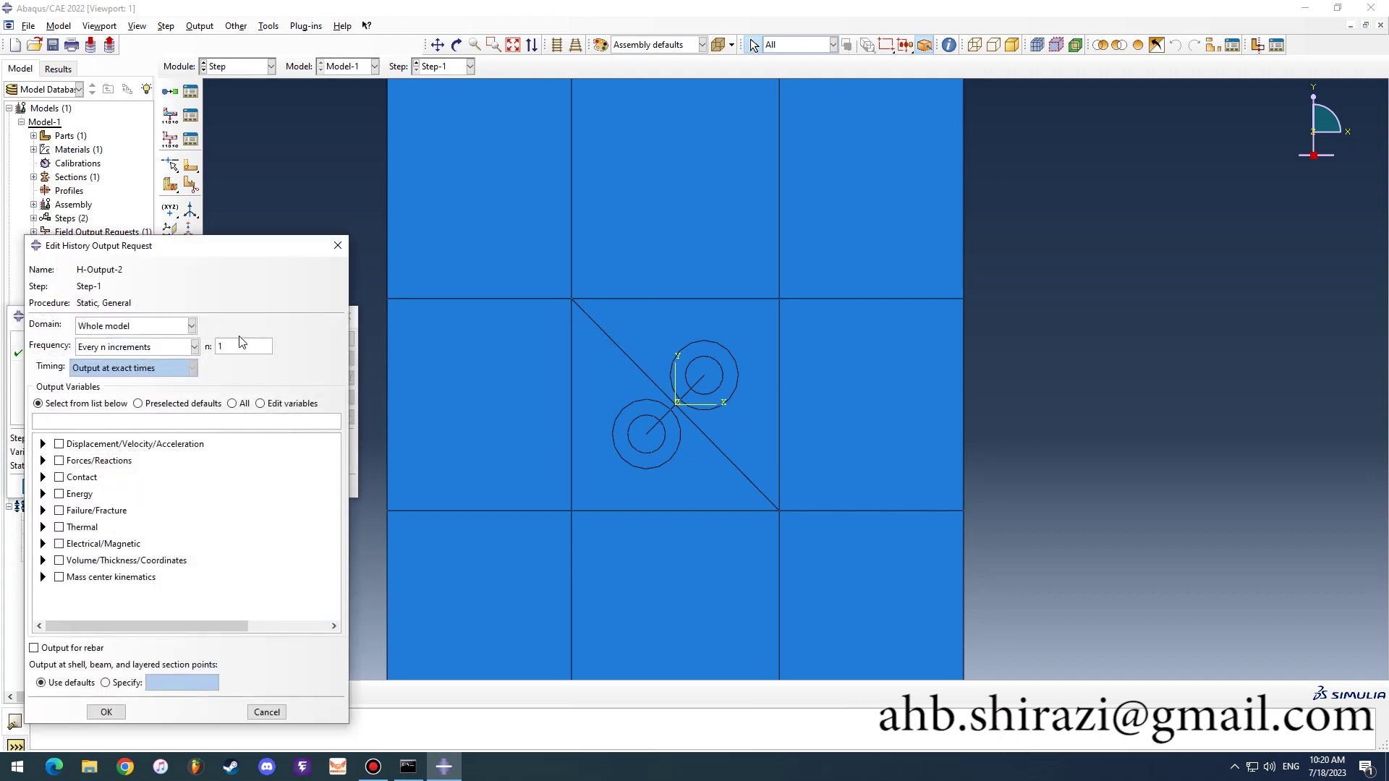
click(157, 333)
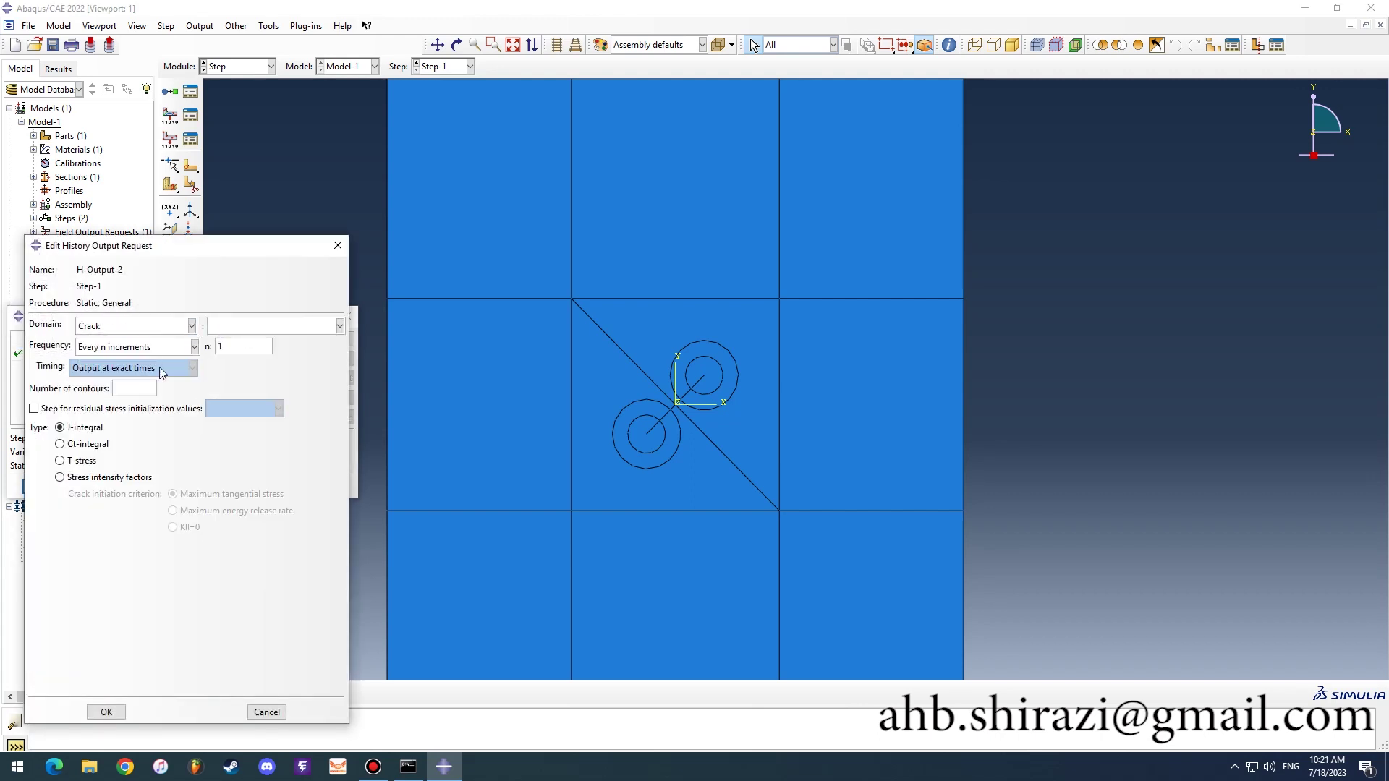
click(259, 326)
click(251, 340)
click(92, 464)
click(106, 712)
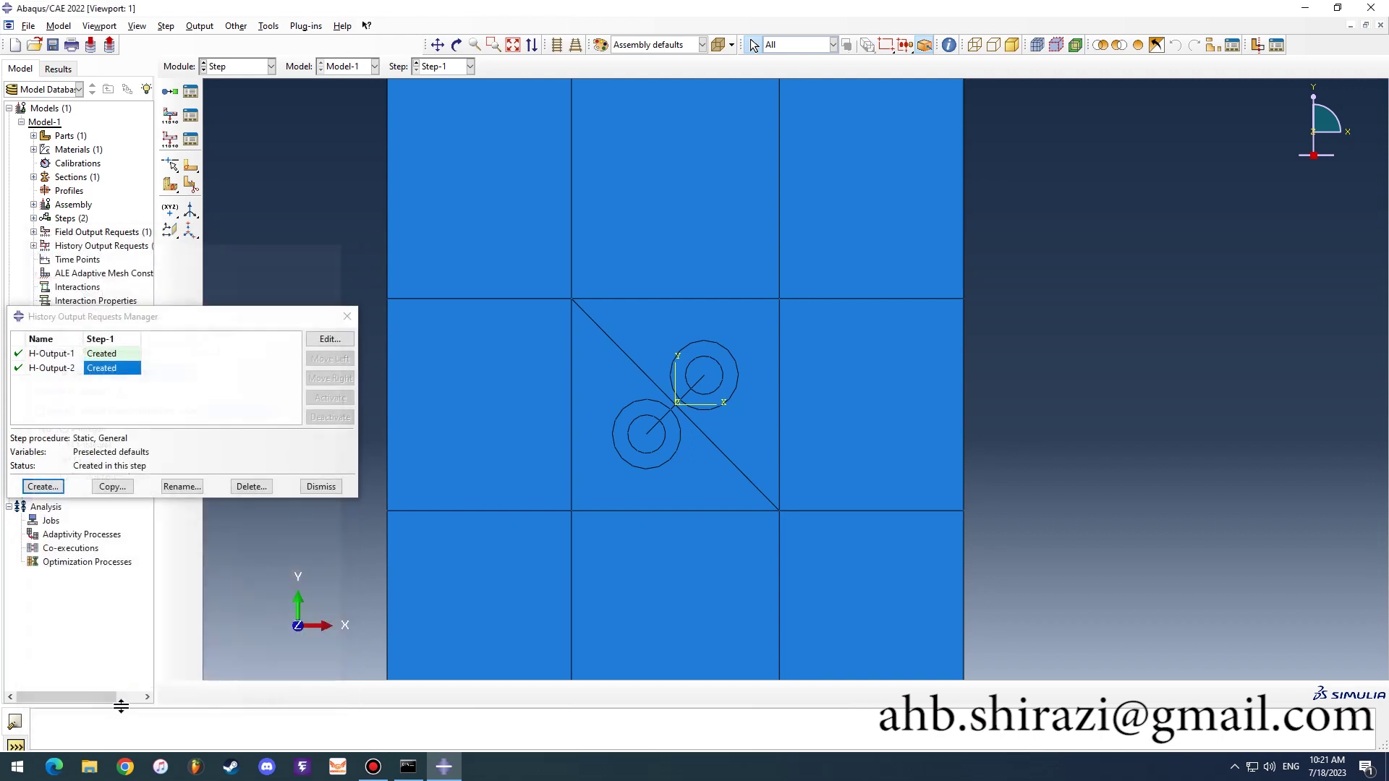
Step: Create a third history output request in Step-1 for Crack-2 with stress intensity factors output and 5 contours
click(41, 487)
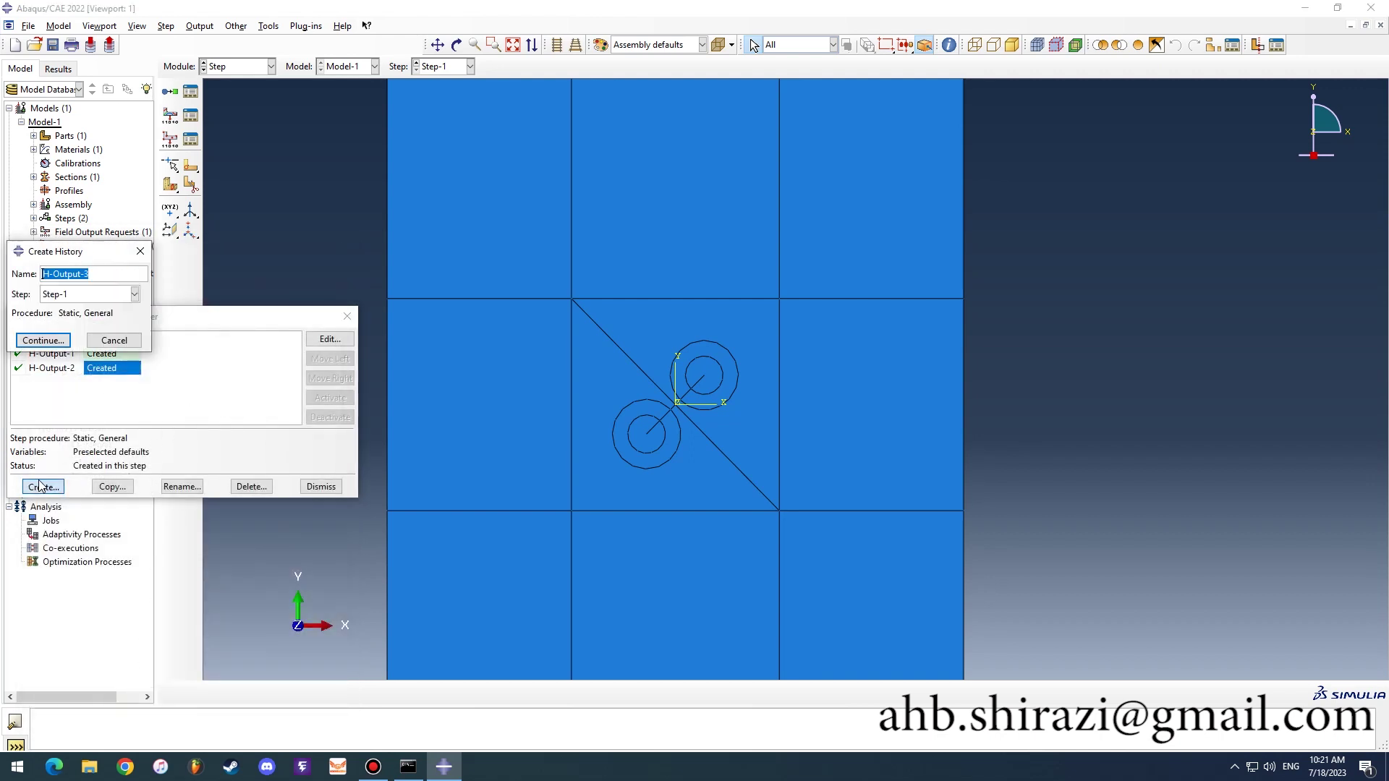
click(41, 341)
click(171, 325)
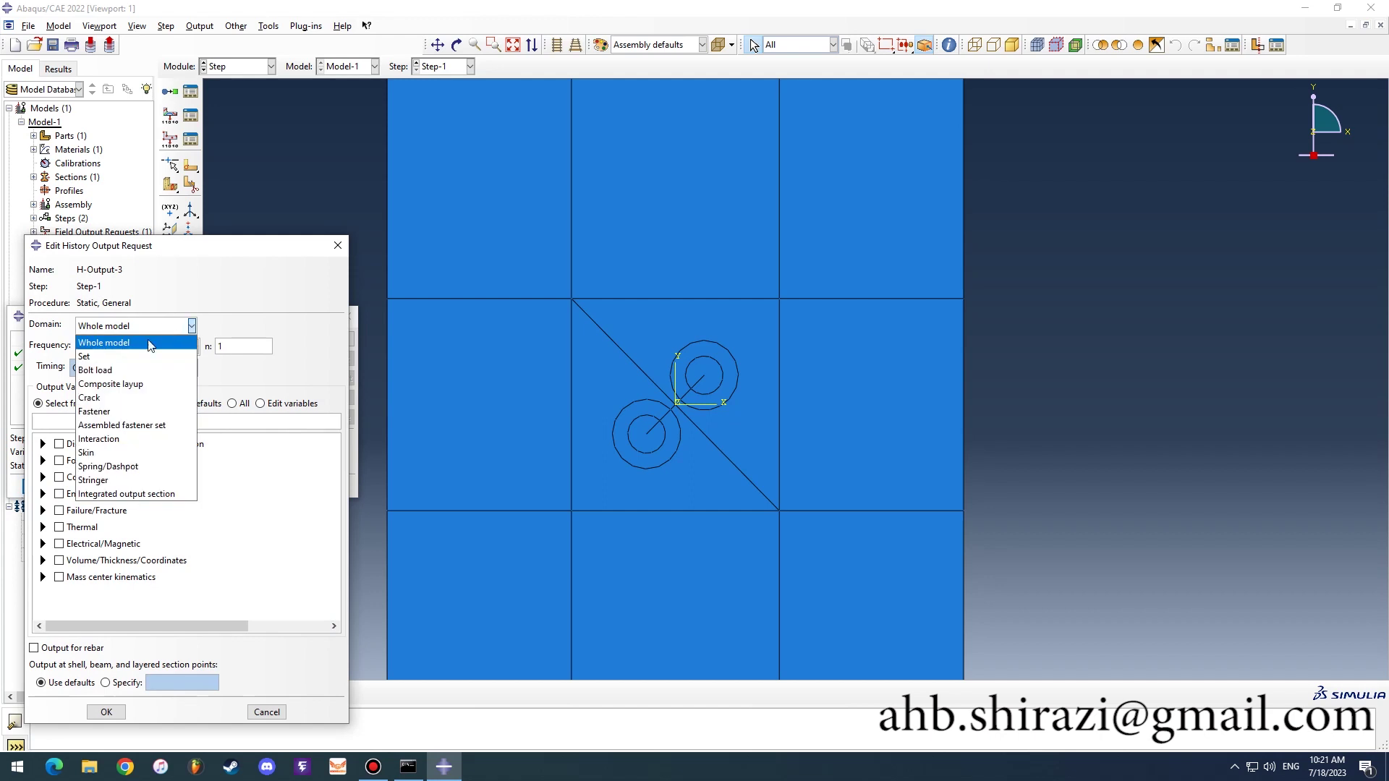
click(125, 397)
click(339, 326)
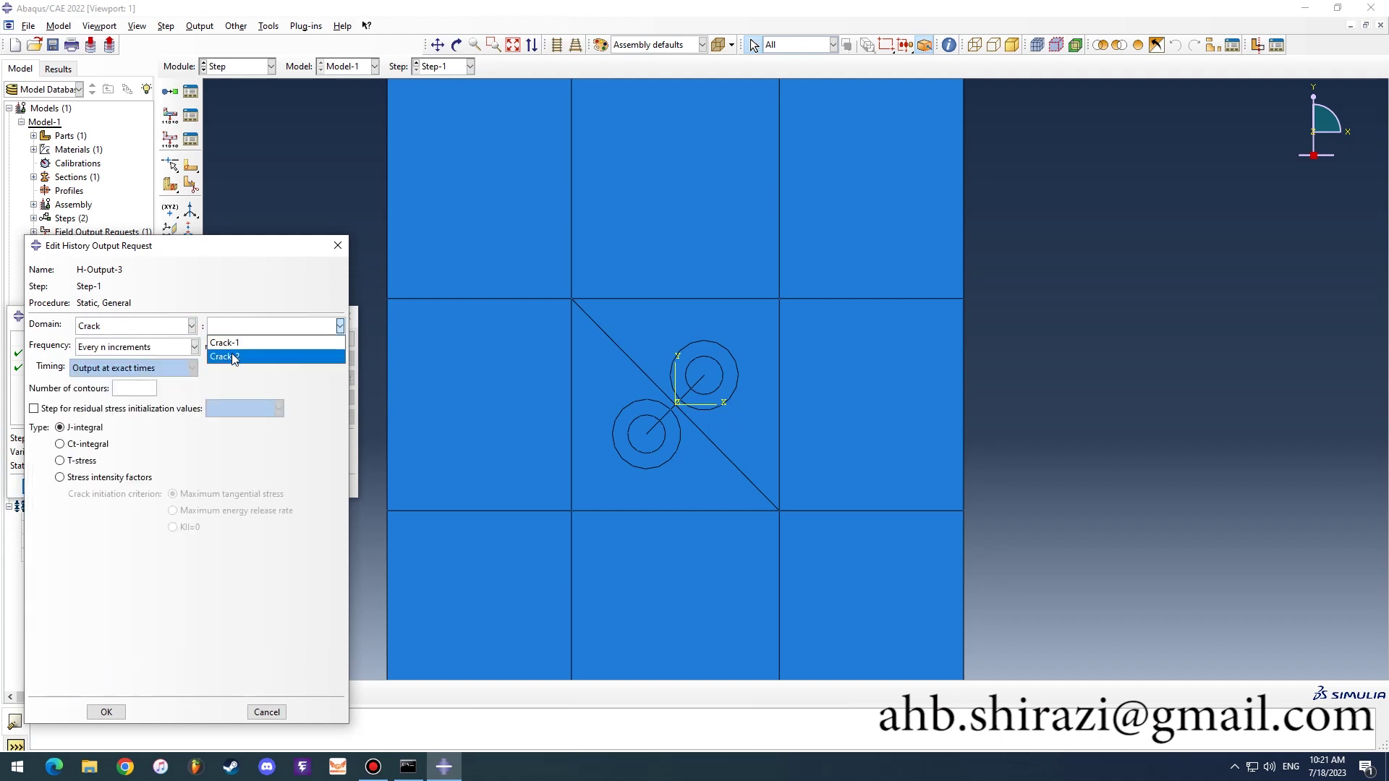
click(275, 360)
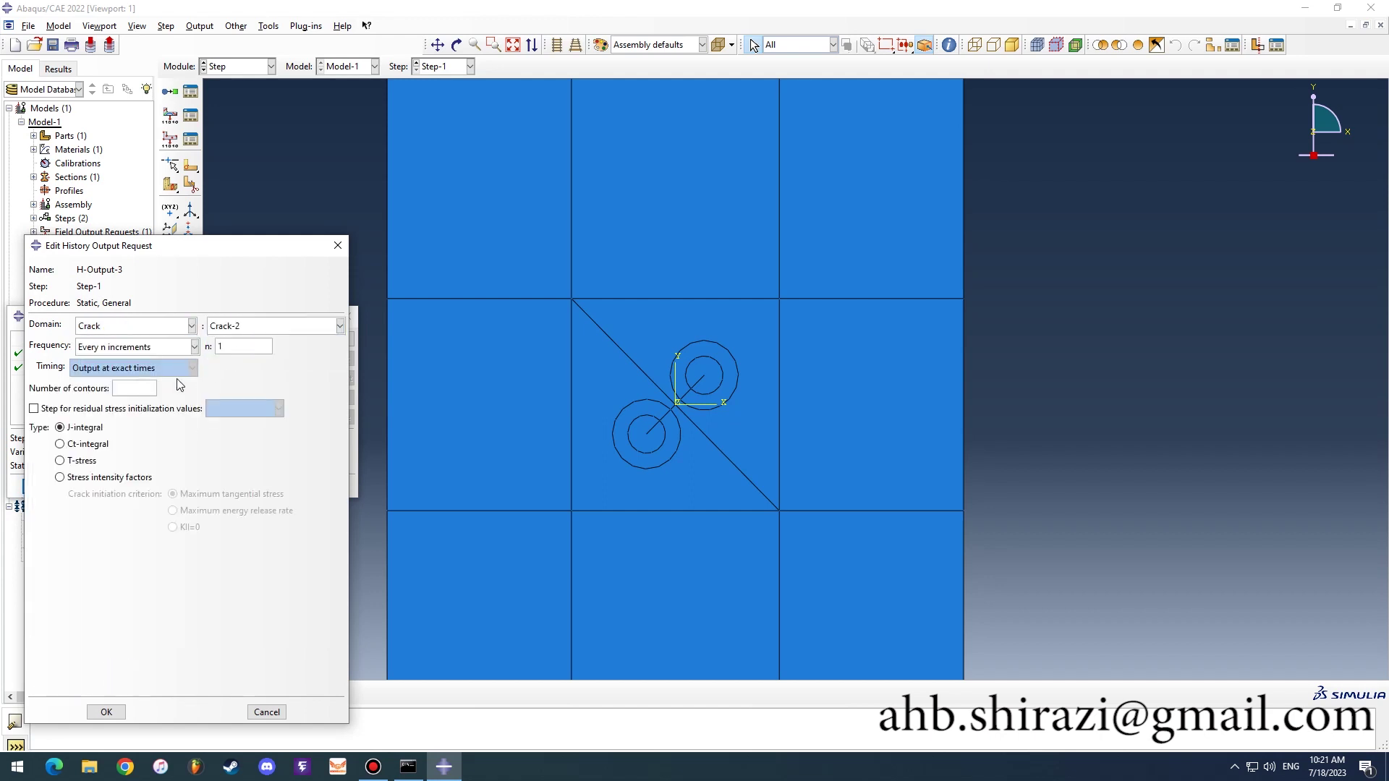
click(78, 477)
click(131, 389)
text(5)
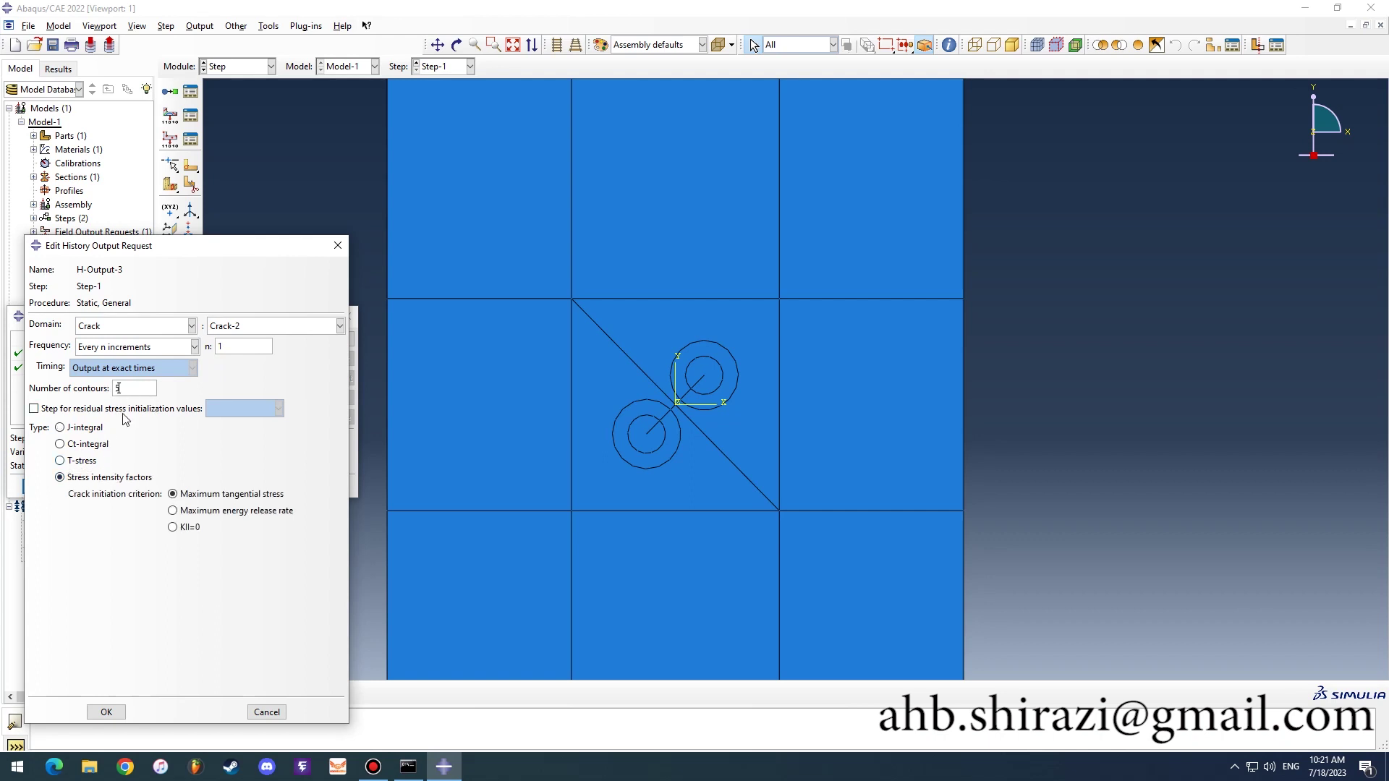
click(106, 713)
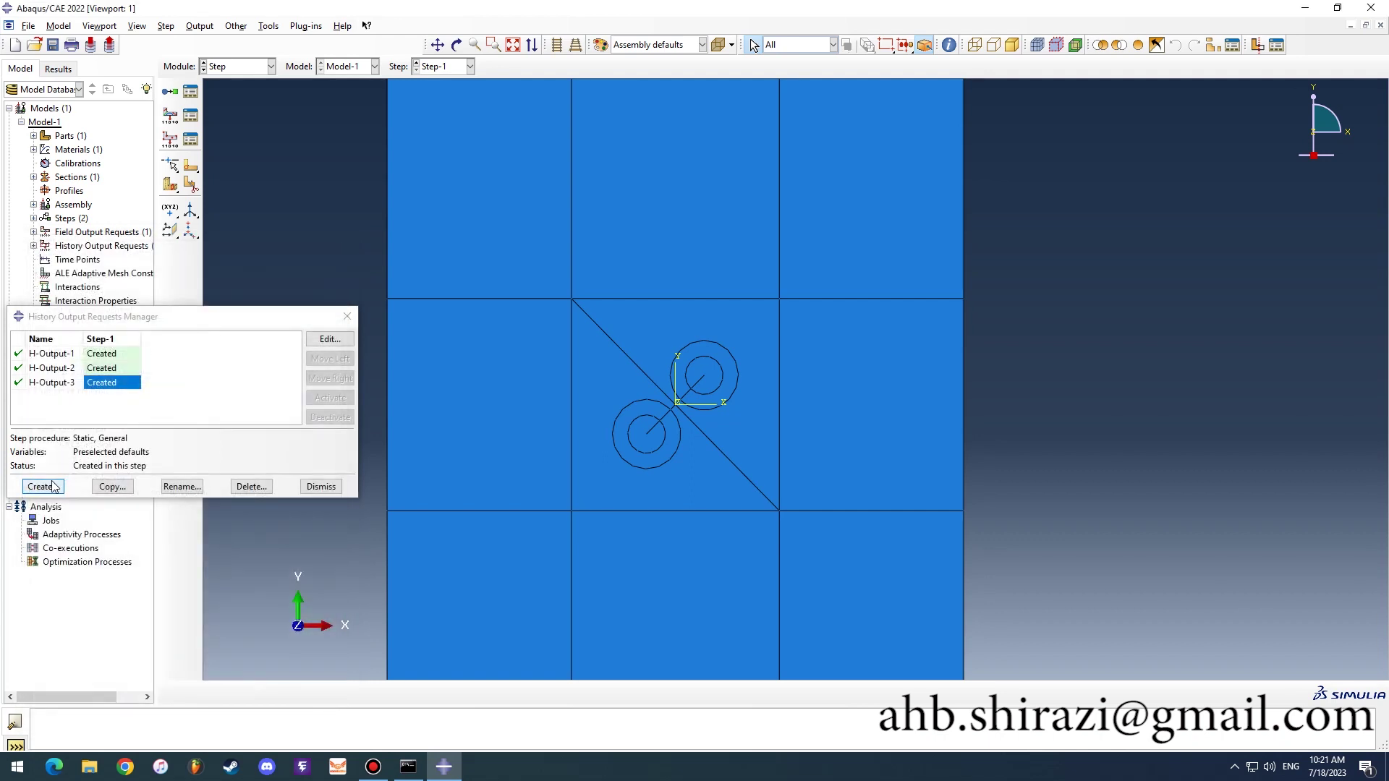
Step: Create a fourth history output request in Step-1 for Crack-2 with 5 contours and T-stress output
click(46, 485)
click(42, 340)
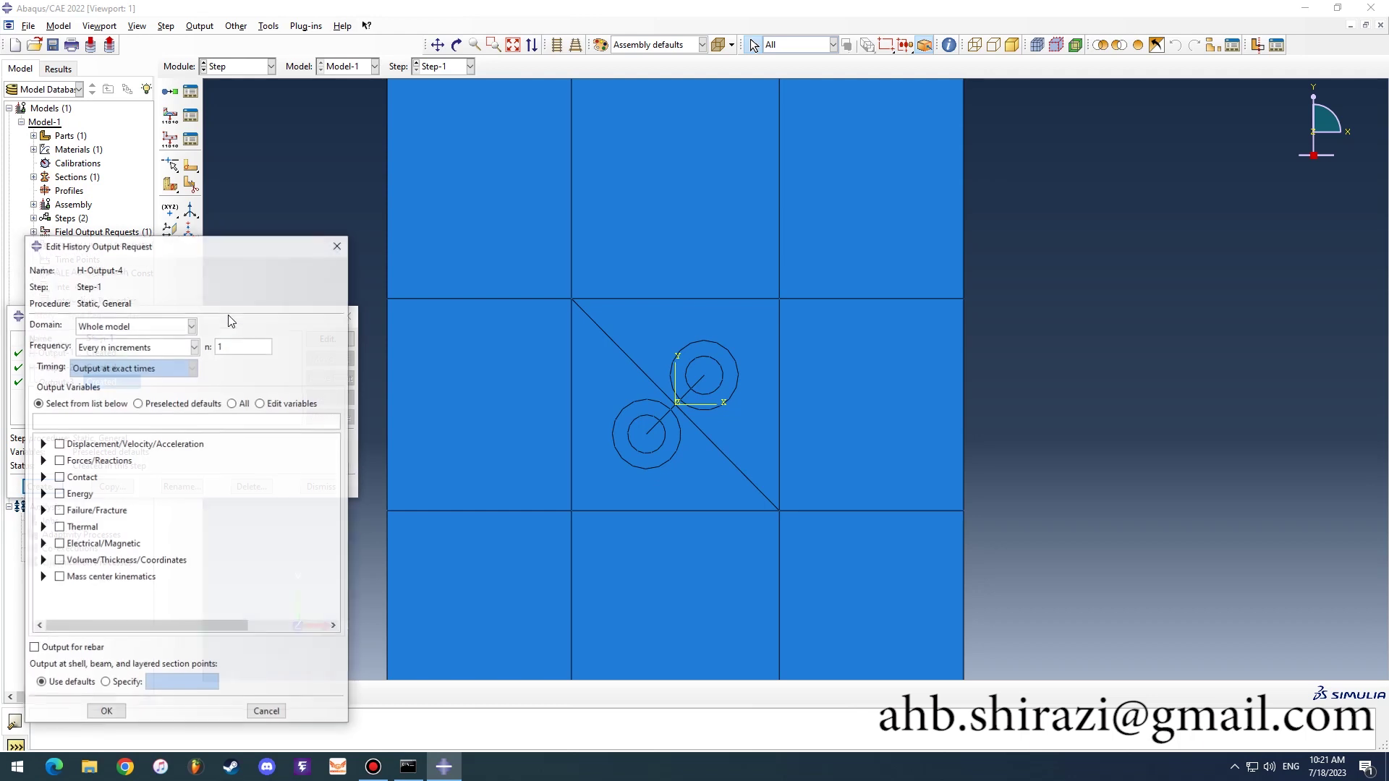
click(187, 326)
click(133, 395)
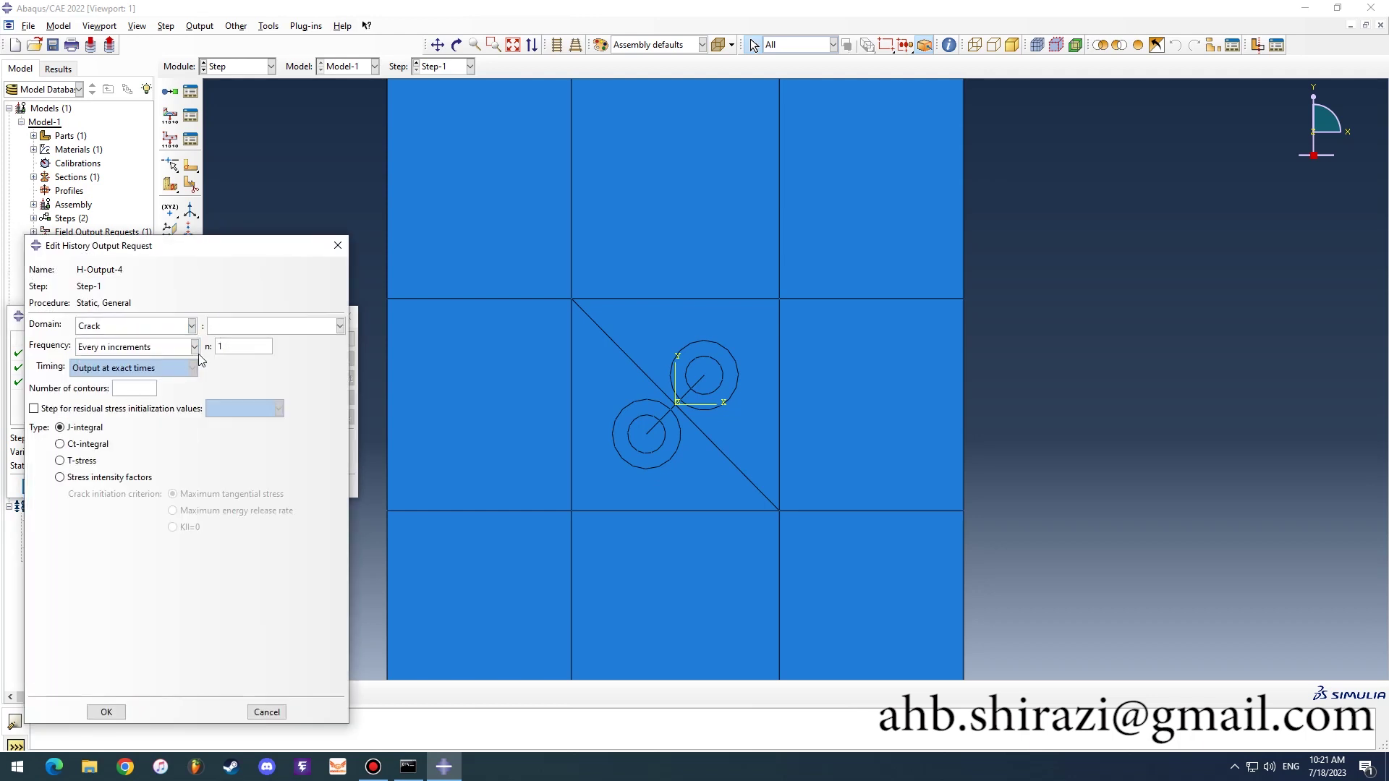
click(242, 327)
click(230, 357)
click(85, 460)
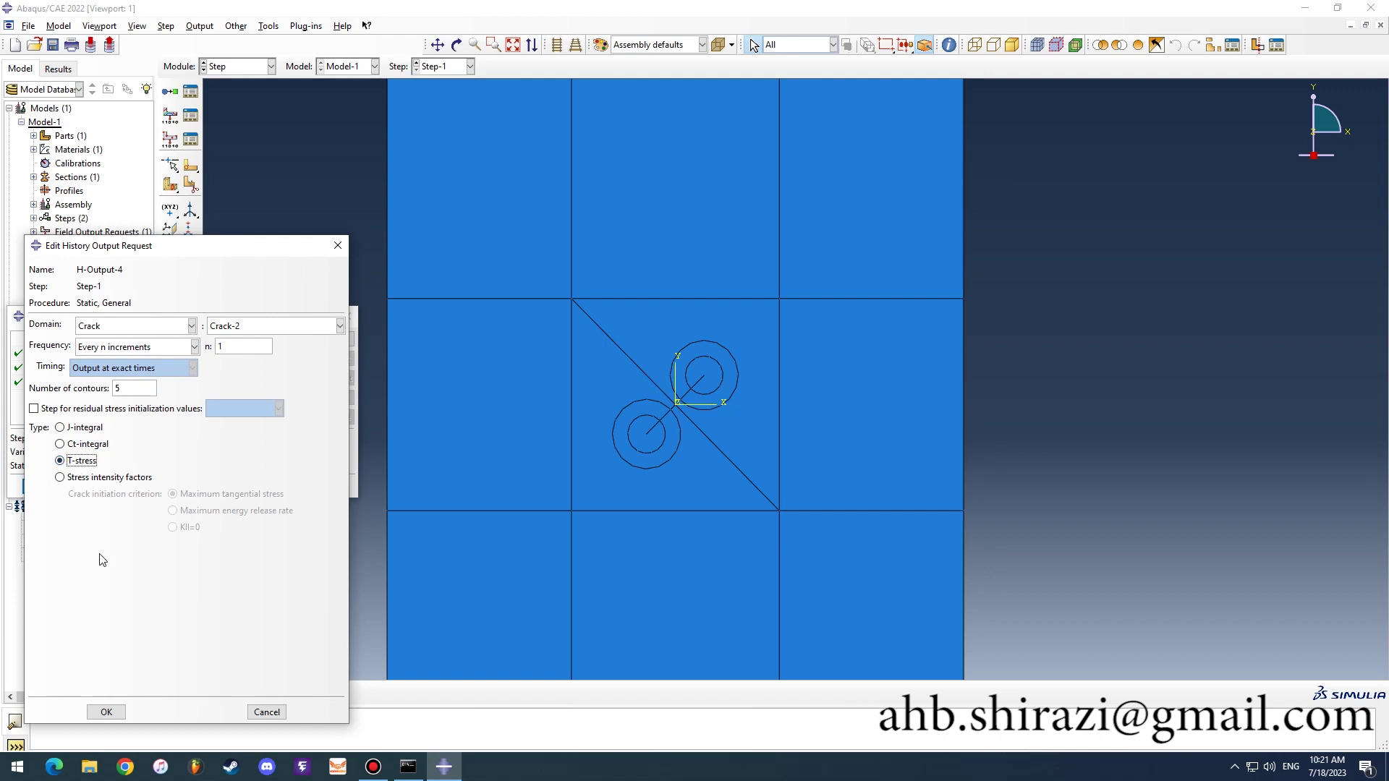
click(106, 712)
Step: Review the settings of the history output requests H-Output-1 and H-Output-2
click(110, 354)
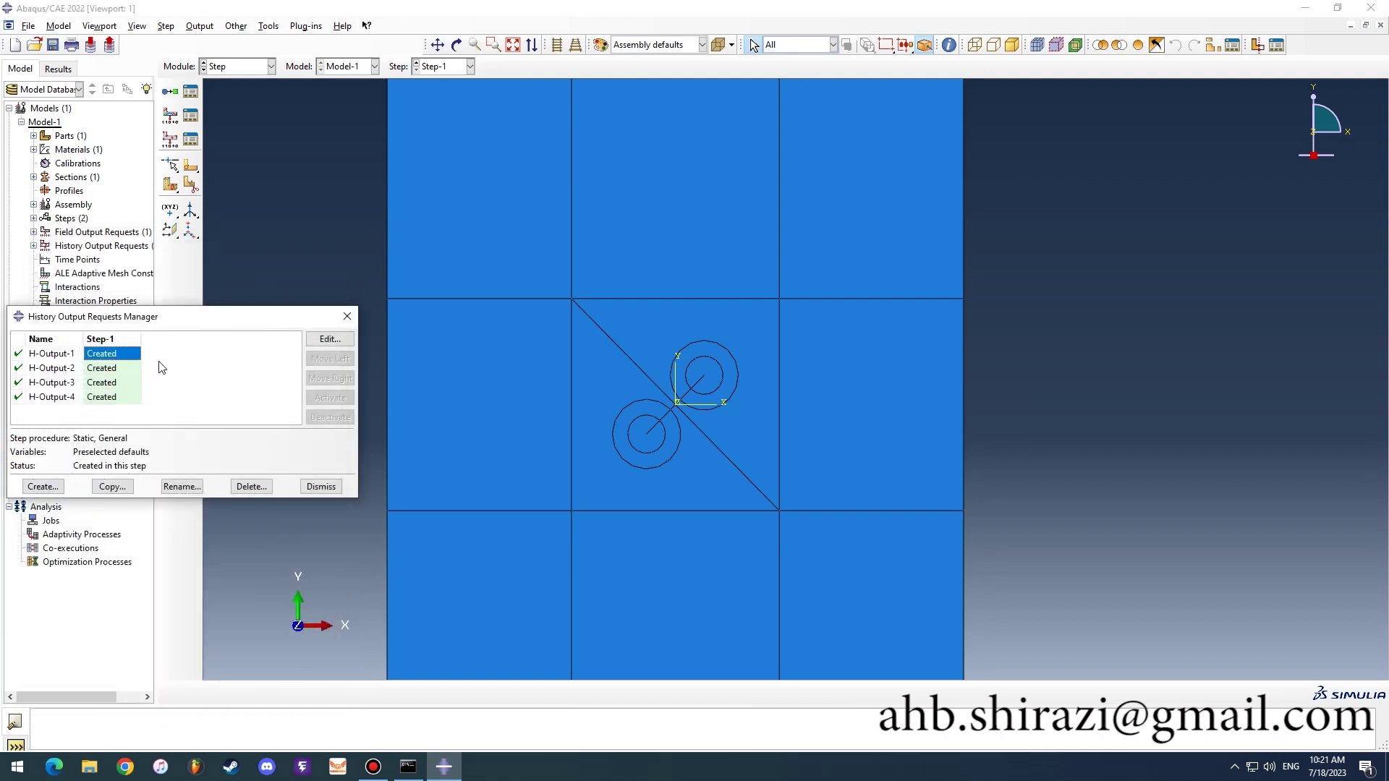
click(120, 383)
click(122, 397)
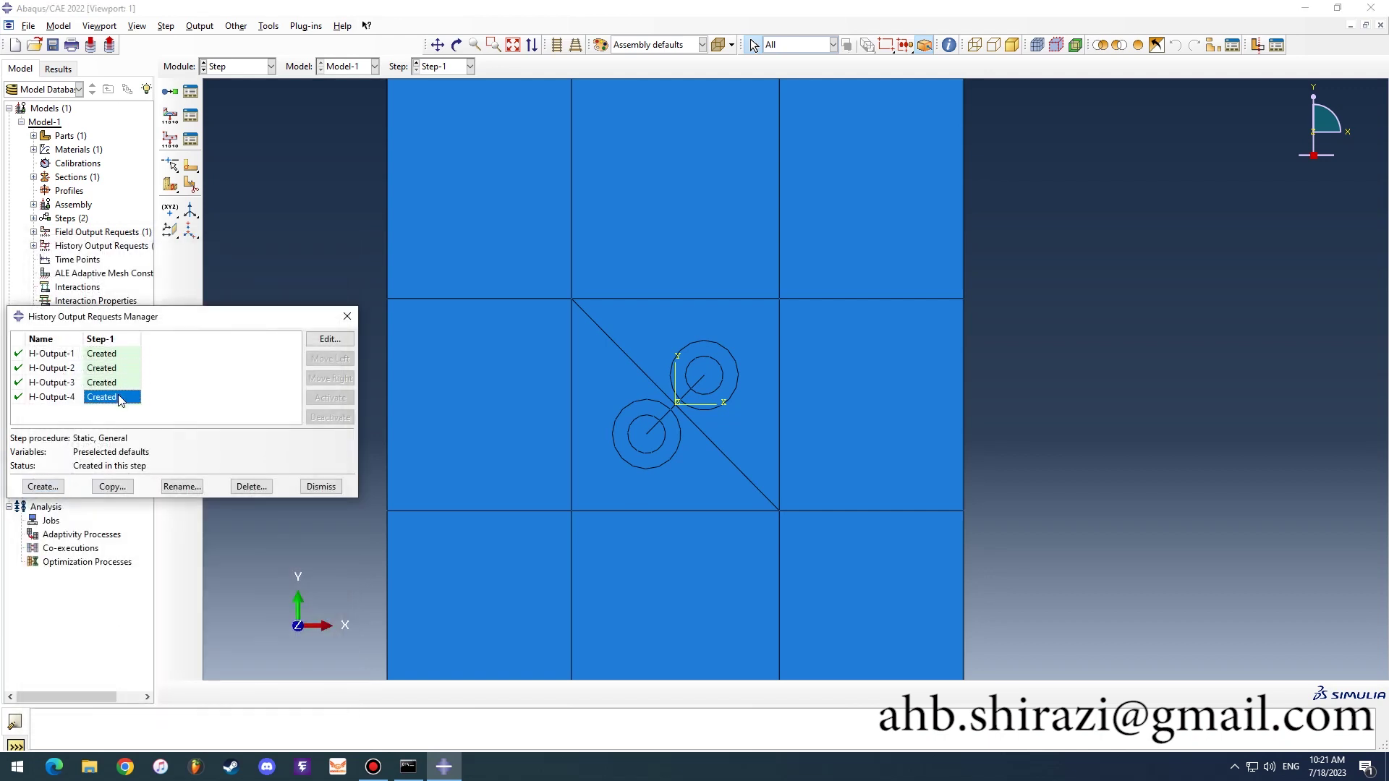
click(125, 354)
click(331, 341)
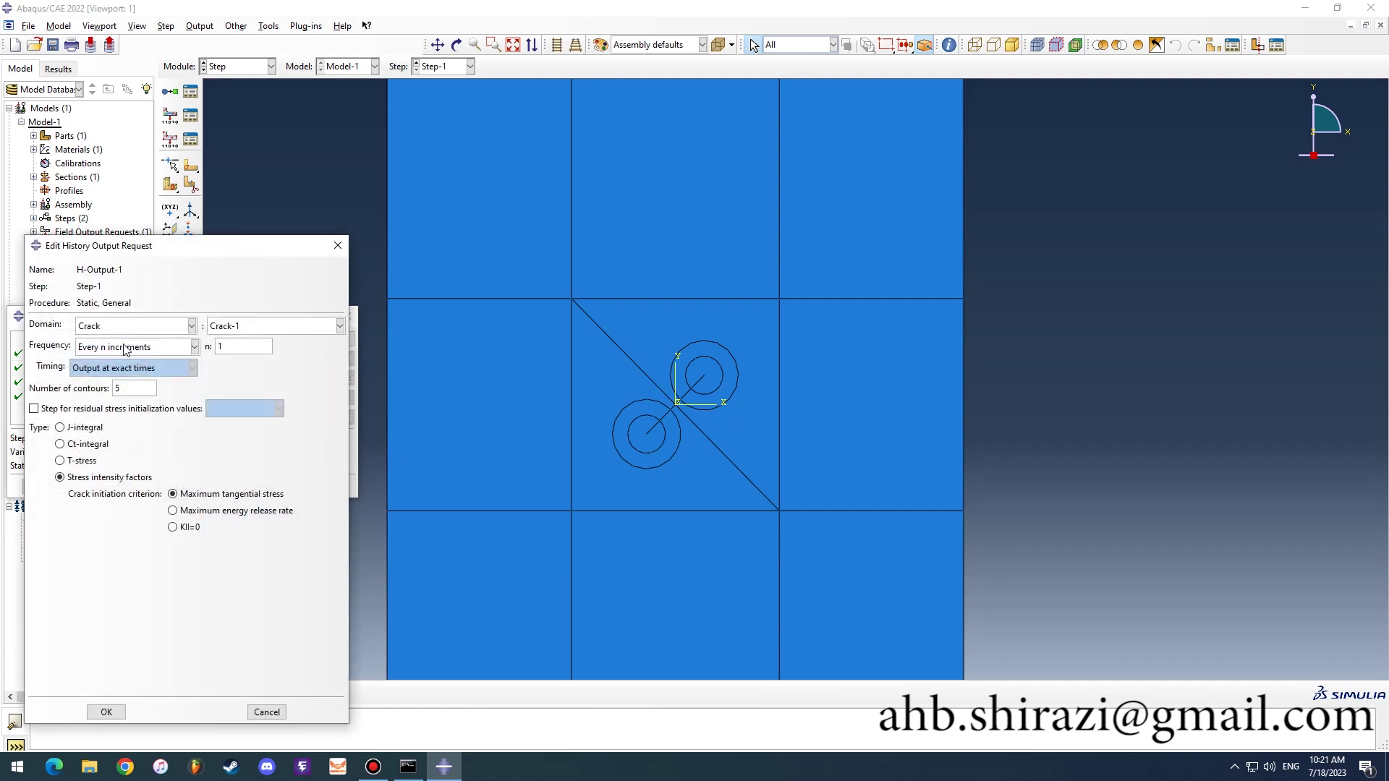
click(338, 245)
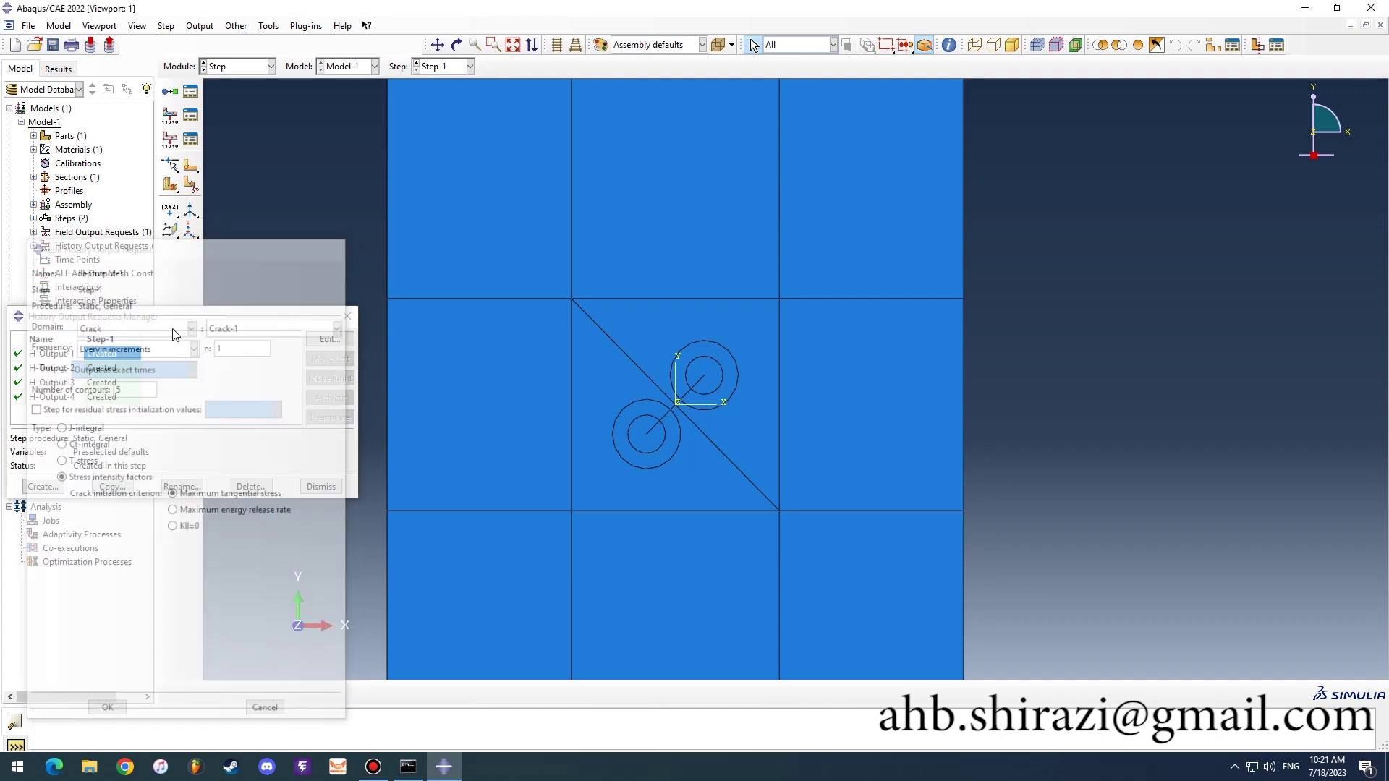
click(121, 369)
click(329, 340)
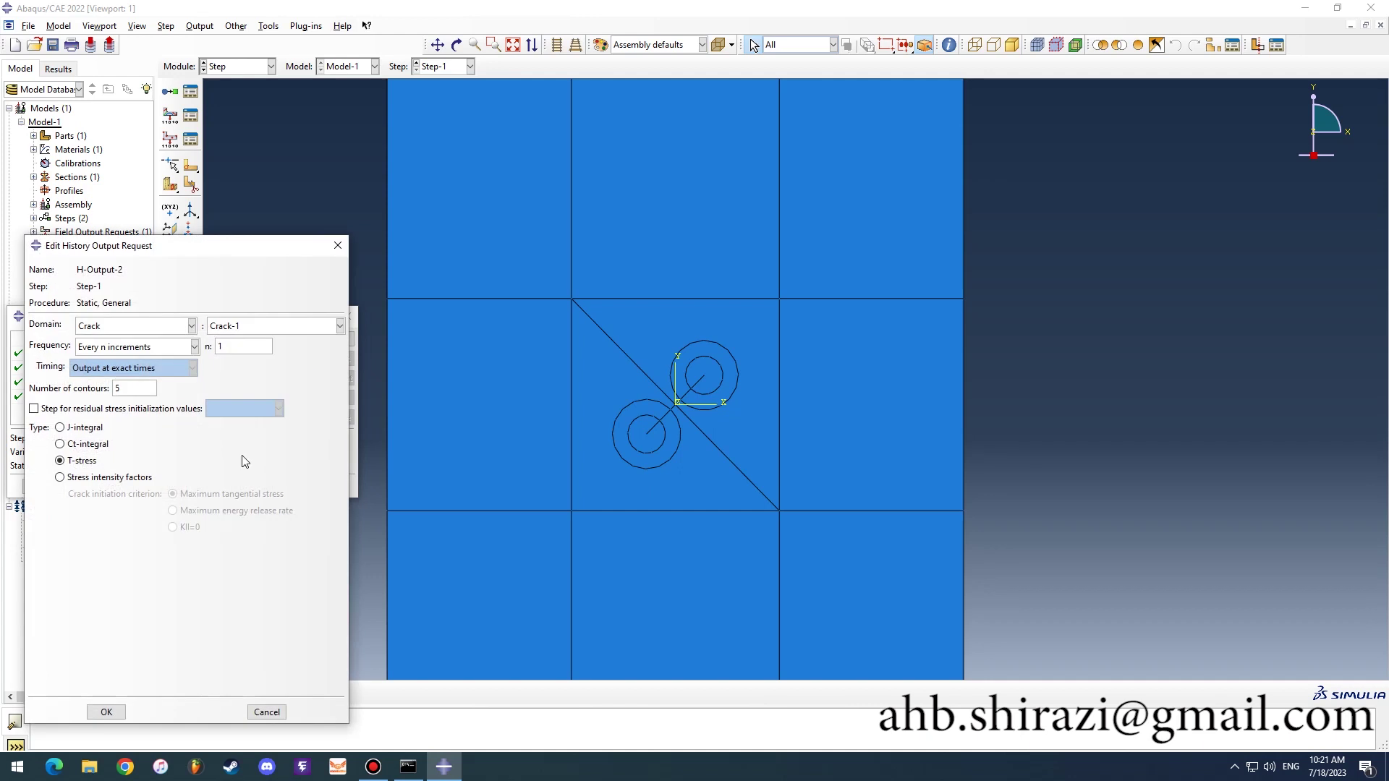
click(337, 246)
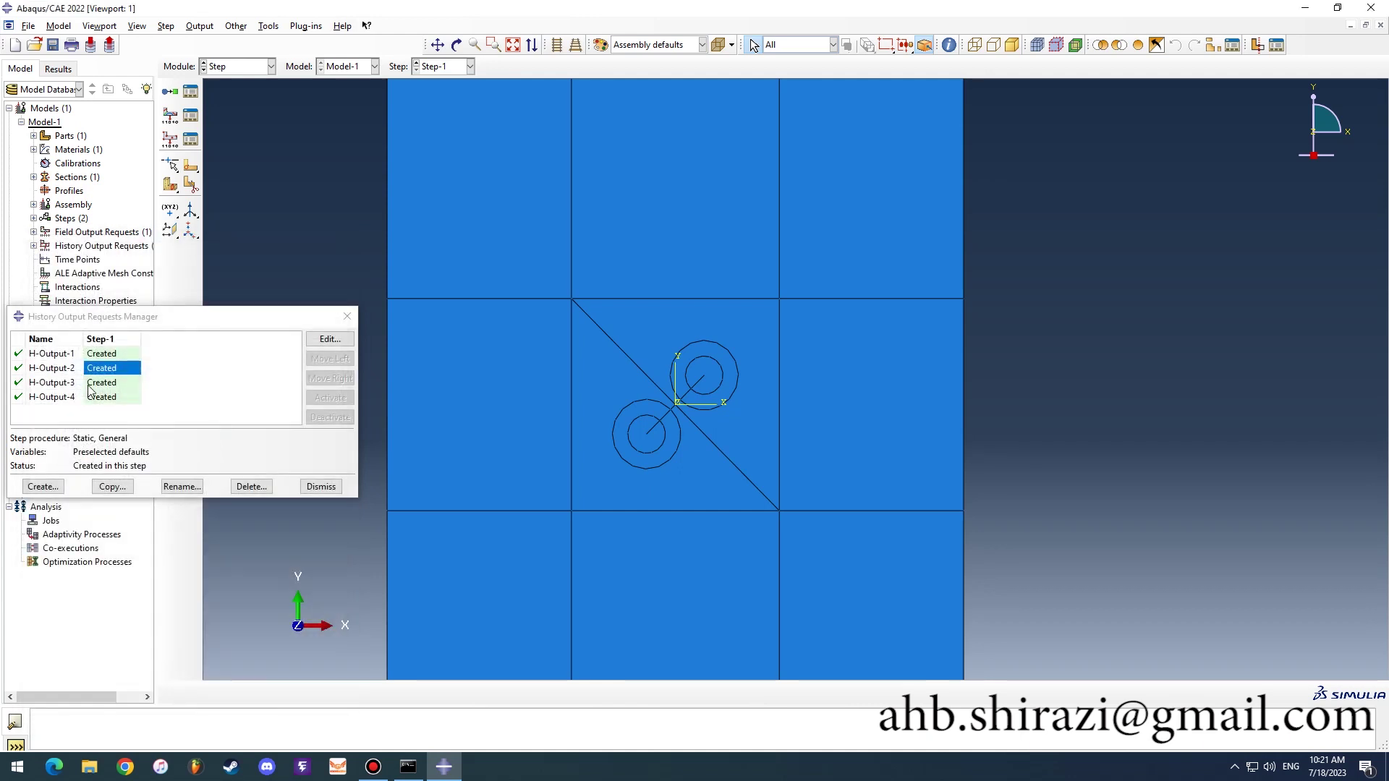
Step: Review the settings of H-Output-3 and H-Output-4, and close the history output requests manager
click(112, 382)
click(328, 340)
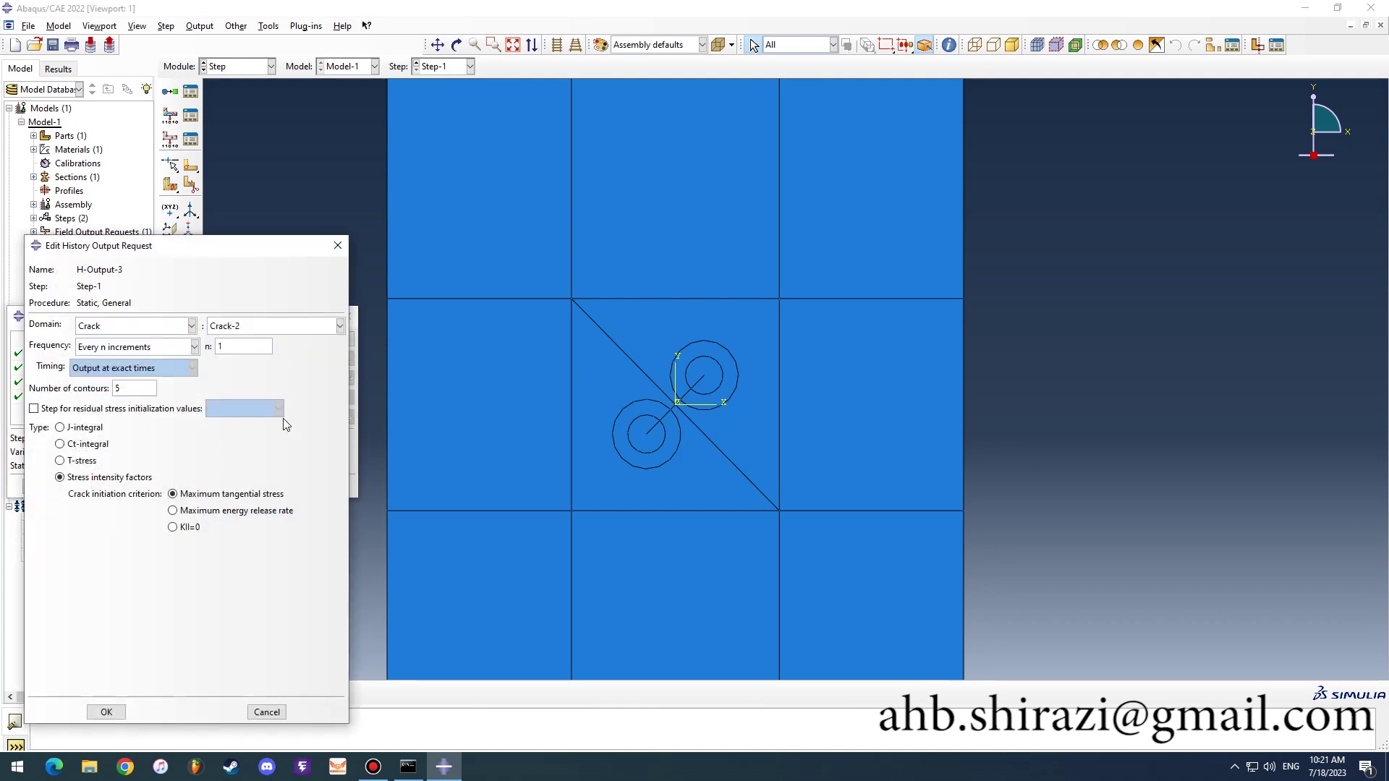
click(338, 246)
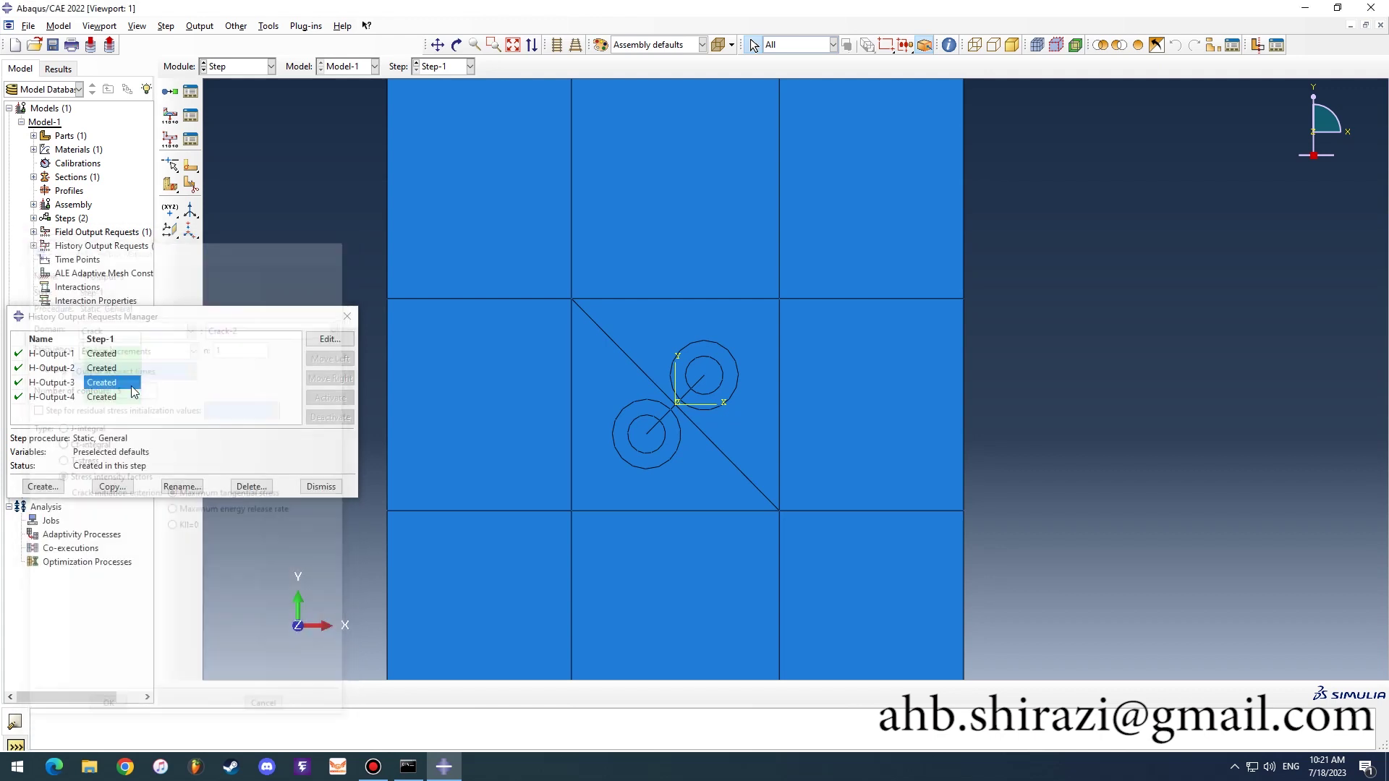
click(112, 397)
click(329, 340)
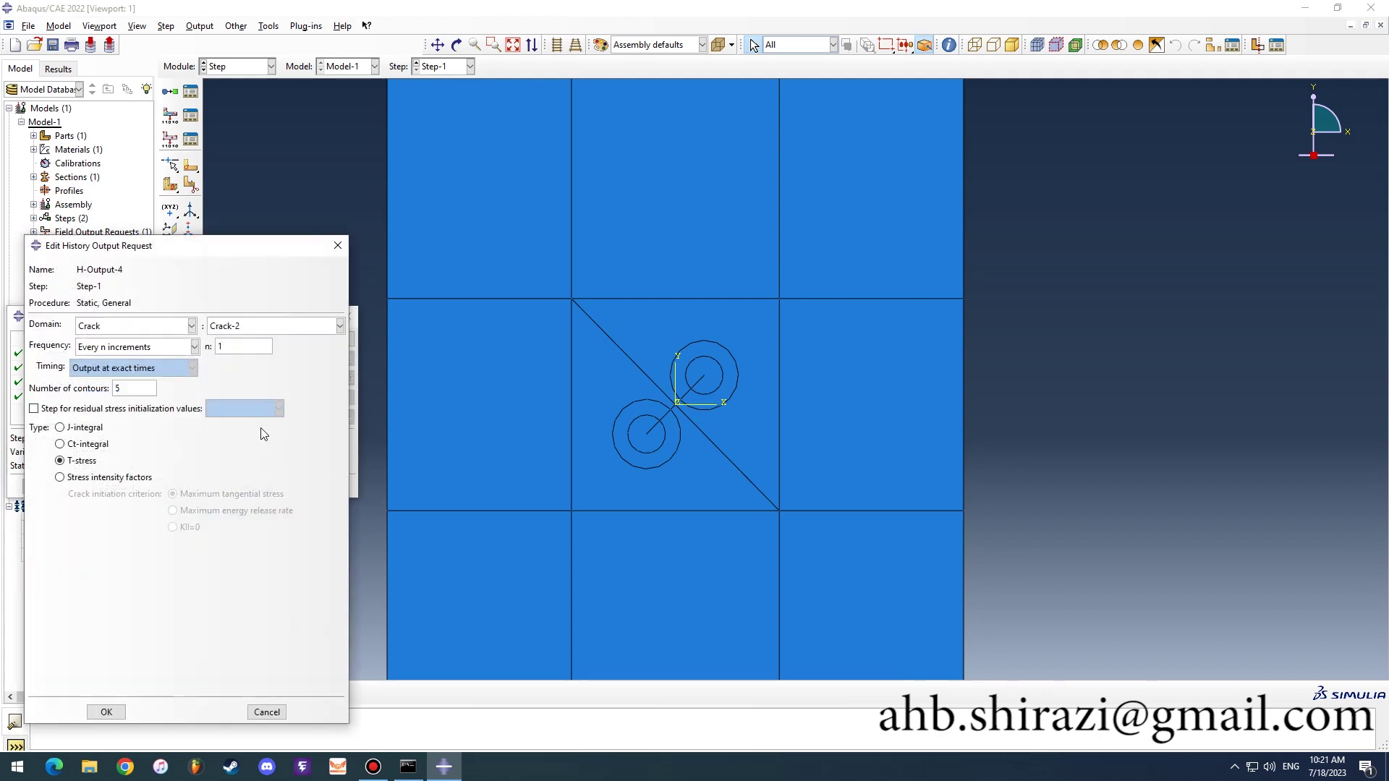
click(338, 246)
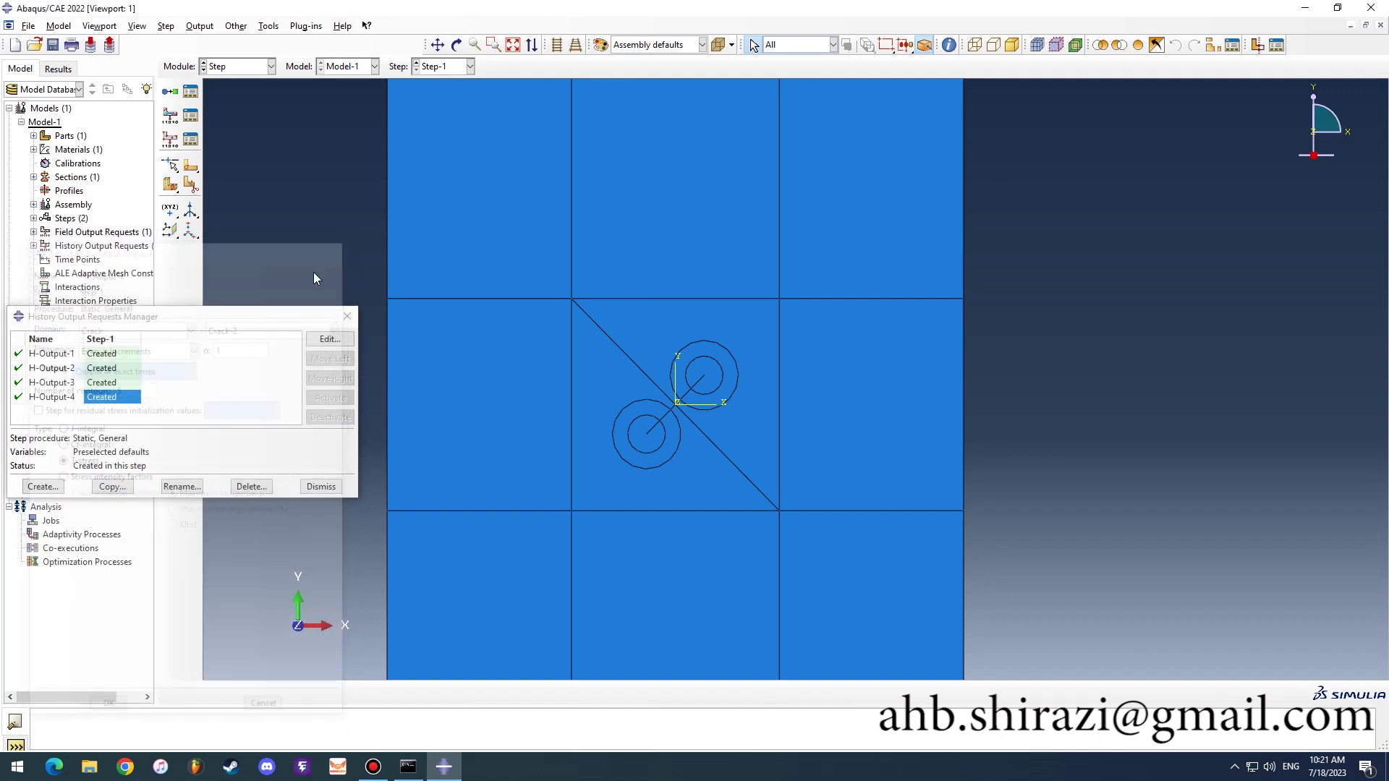
click(347, 317)
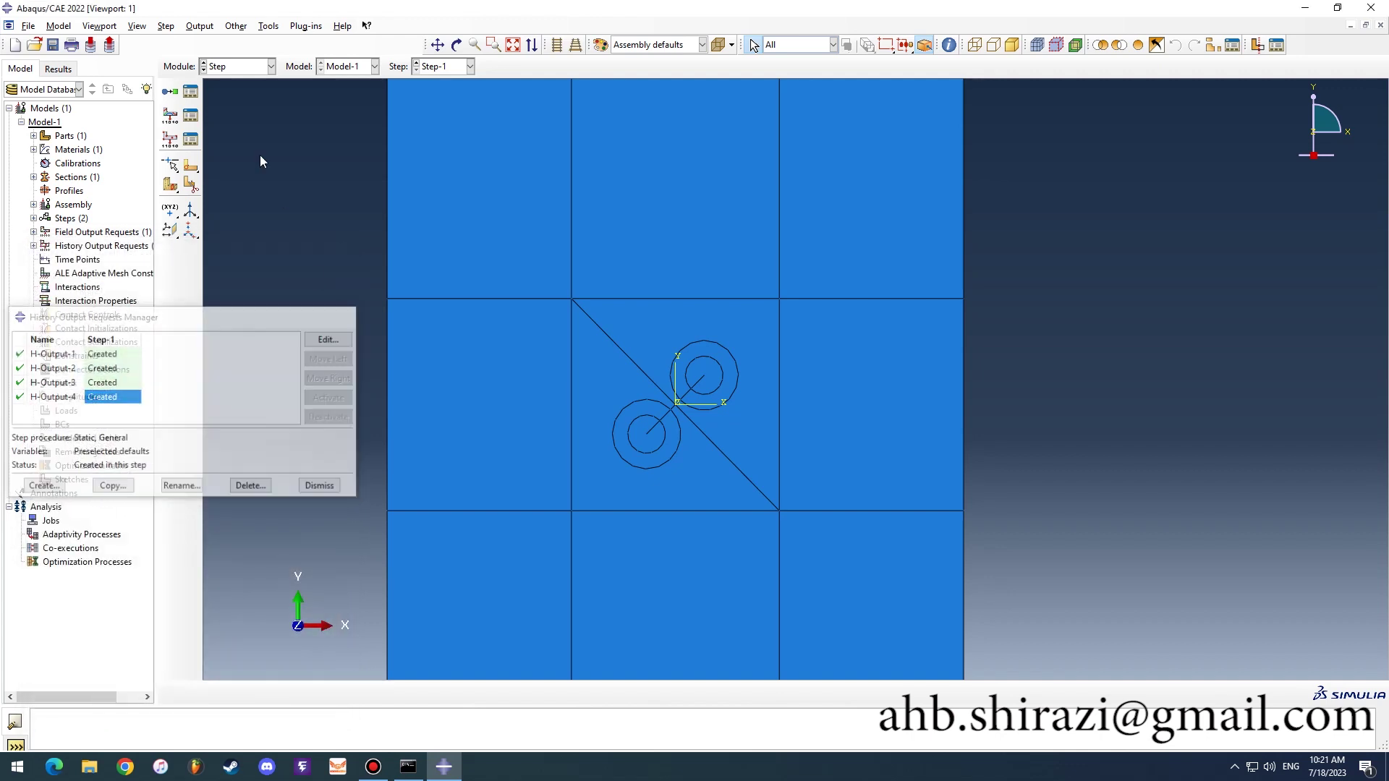
Step: In the Load module, create a Displacement/Rotation boundary condition in Step-1 on the three bottom edges of the plate
click(242, 66)
click(249, 150)
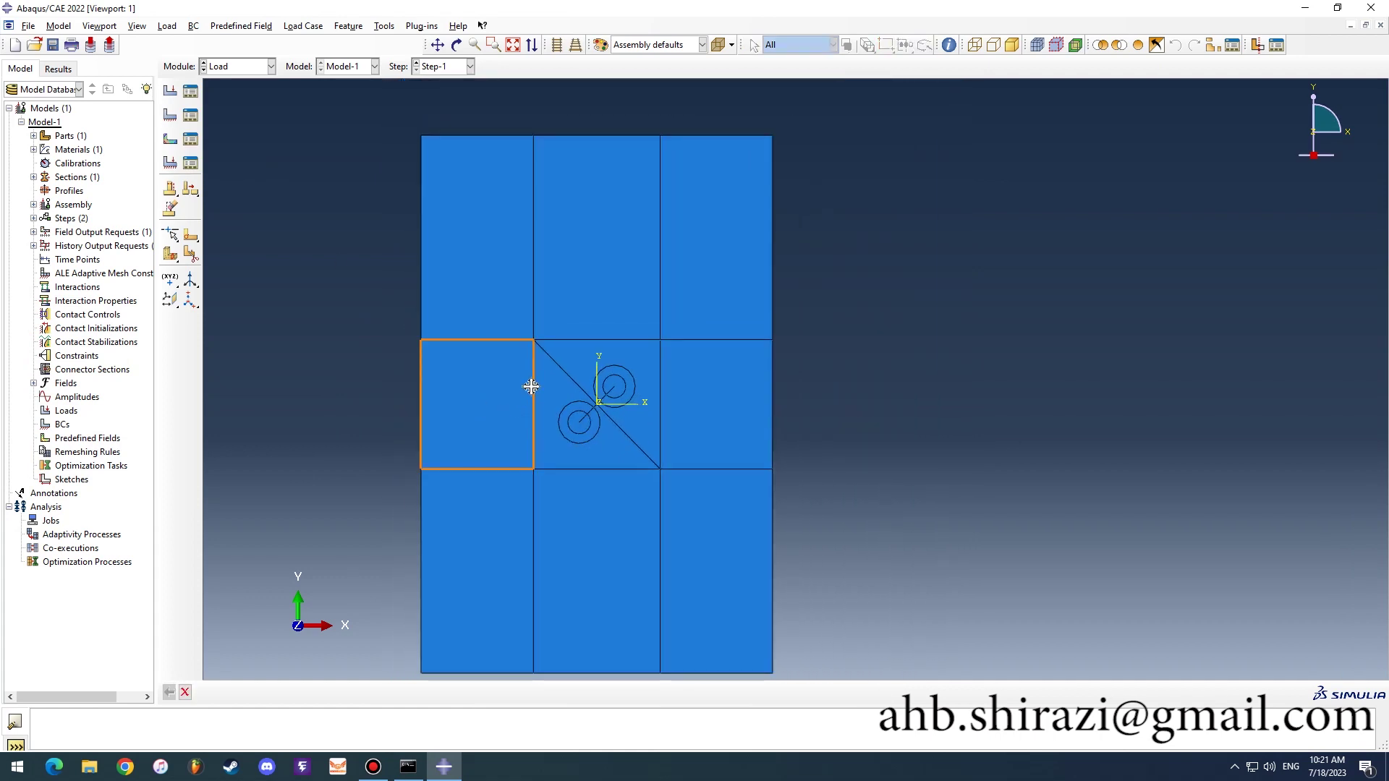
click(191, 116)
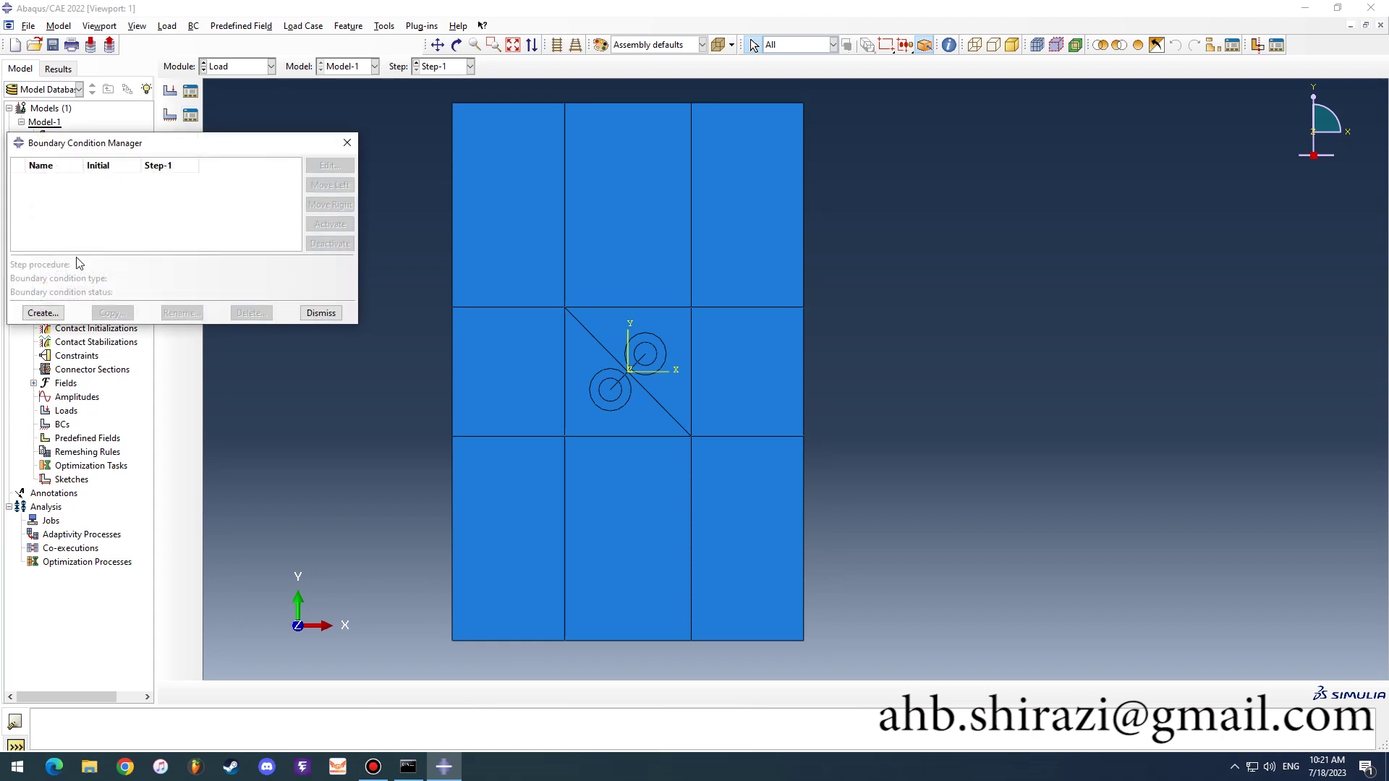
click(43, 313)
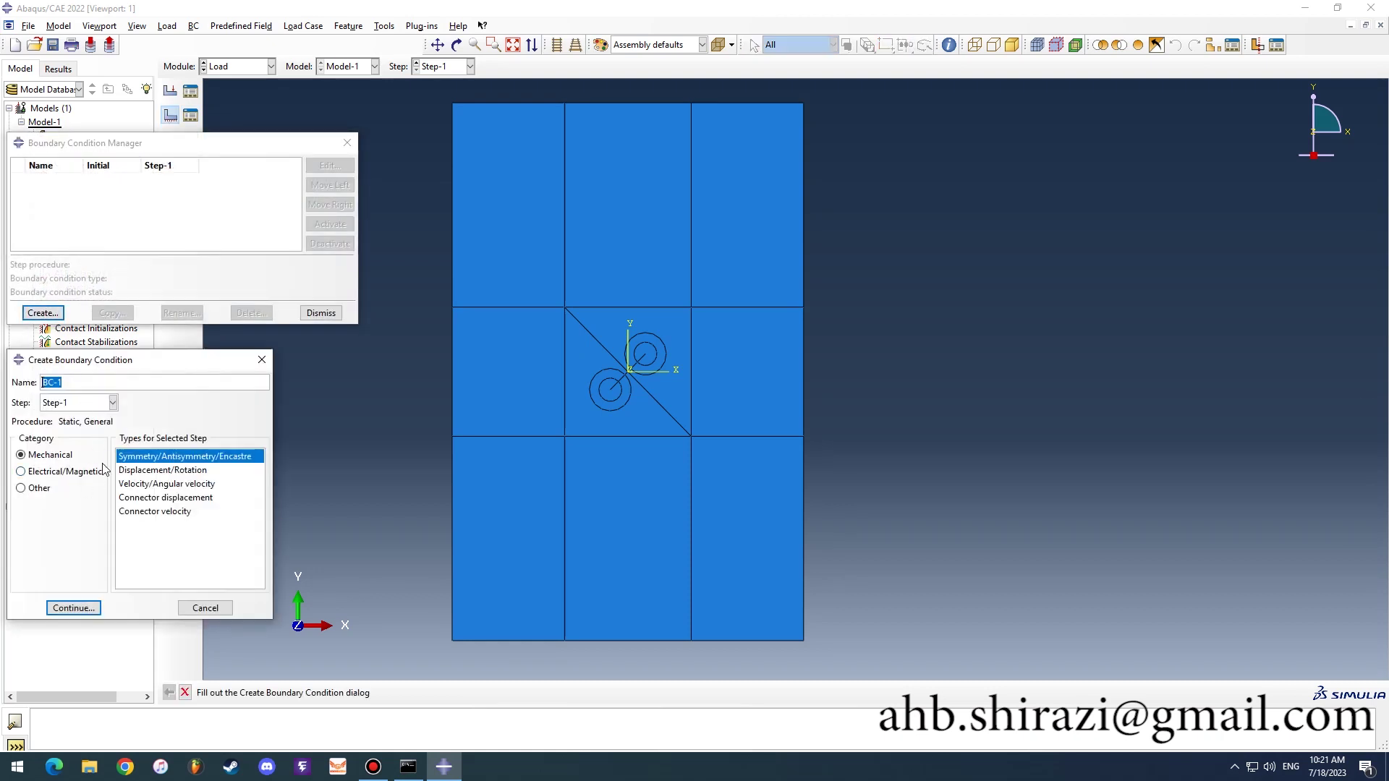
click(176, 471)
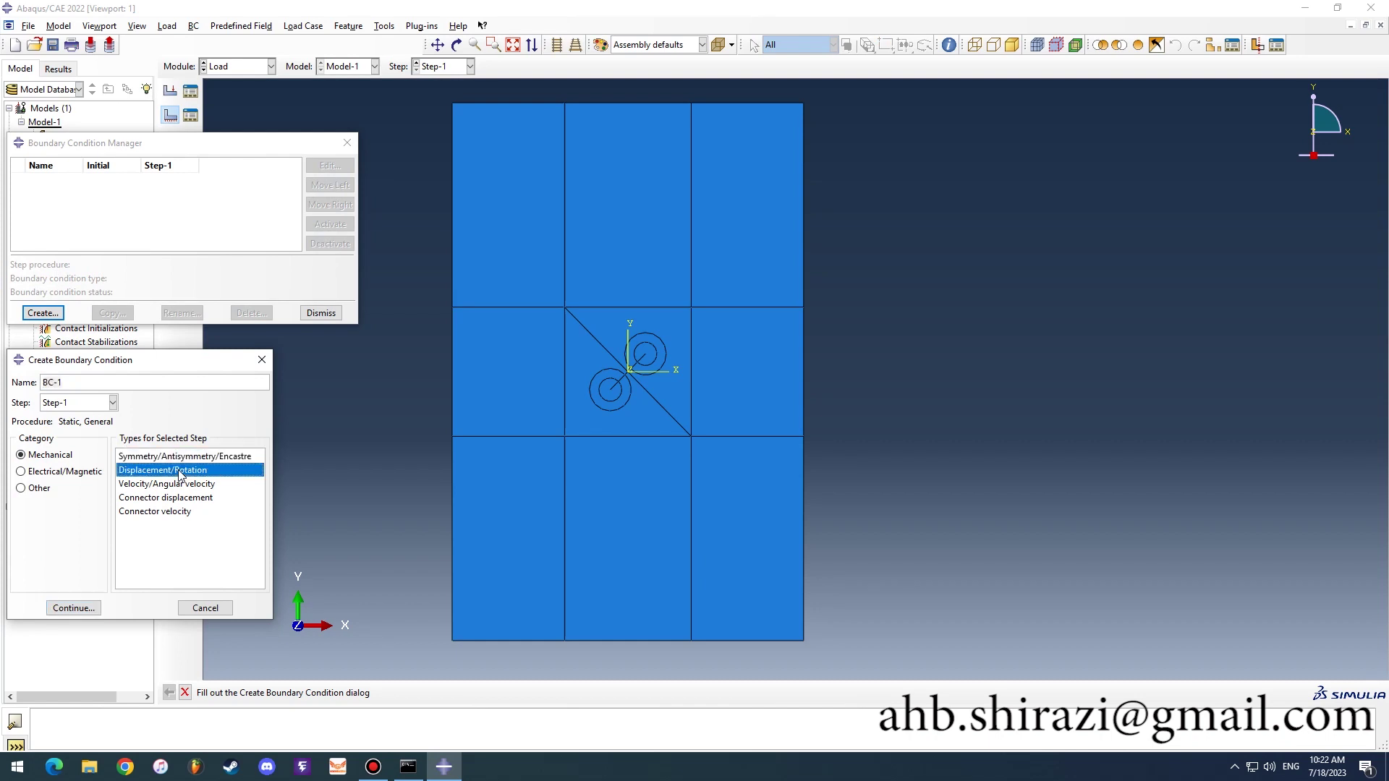
click(77, 607)
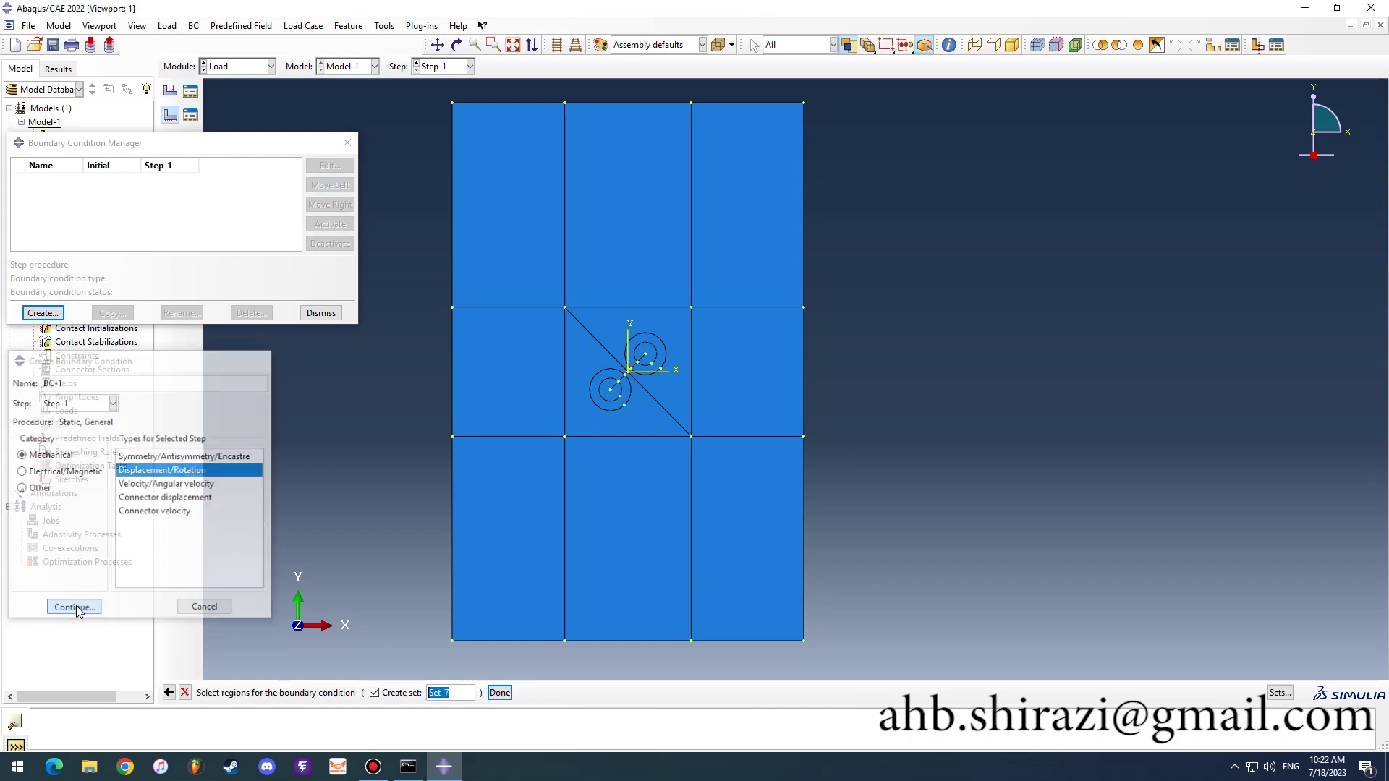
click(534, 639)
shift+click(654, 639)
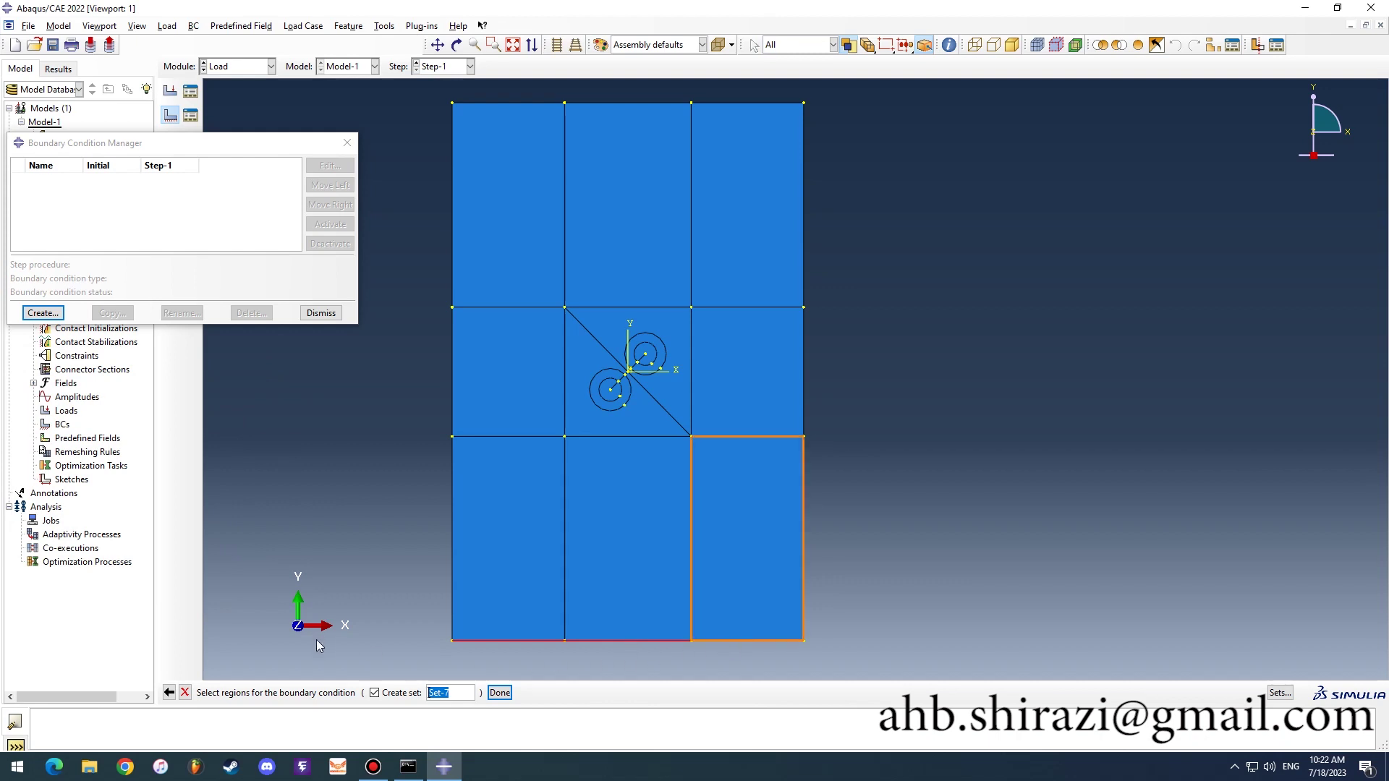
click(499, 693)
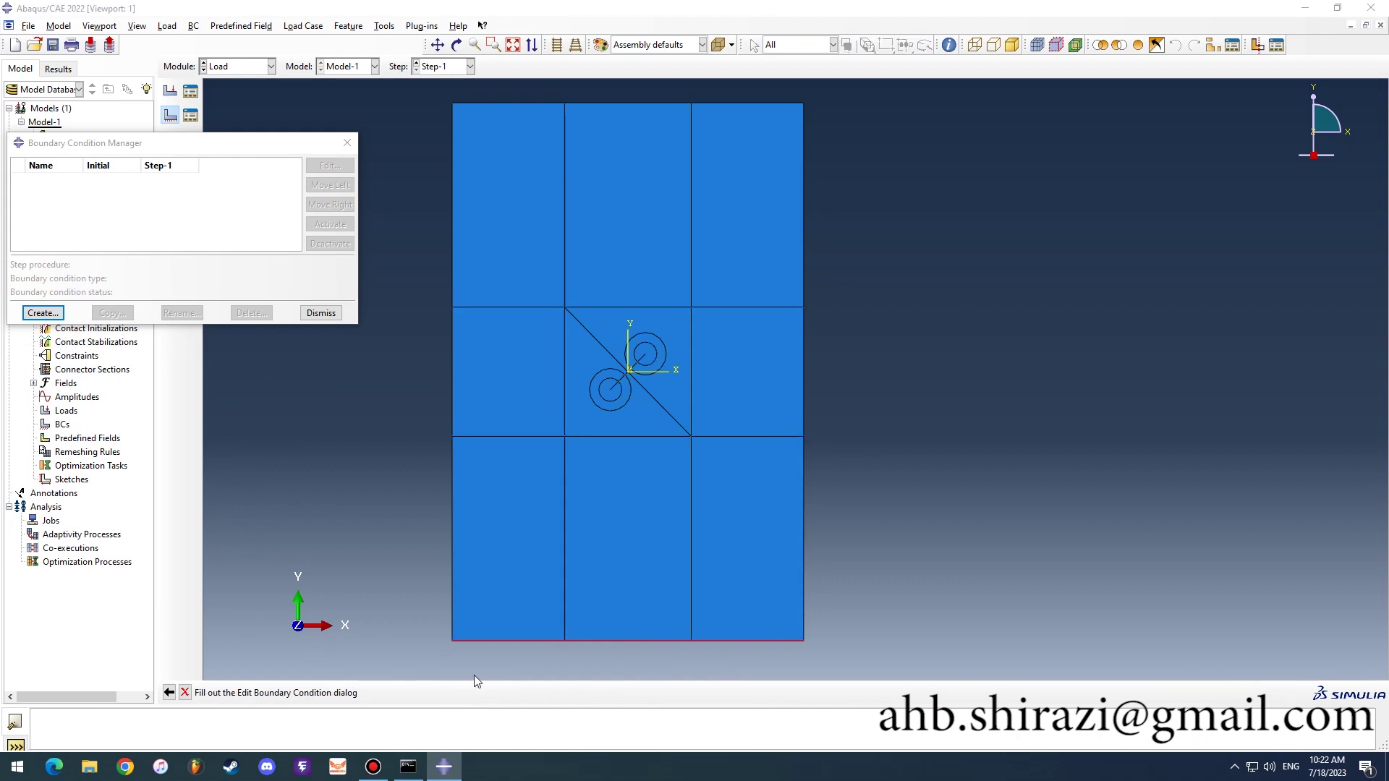
Step: Constrain U1, U2 and UR3 to 0 for the bottom-edge boundary condition and close the boundary condition manager
click(16, 537)
click(16, 557)
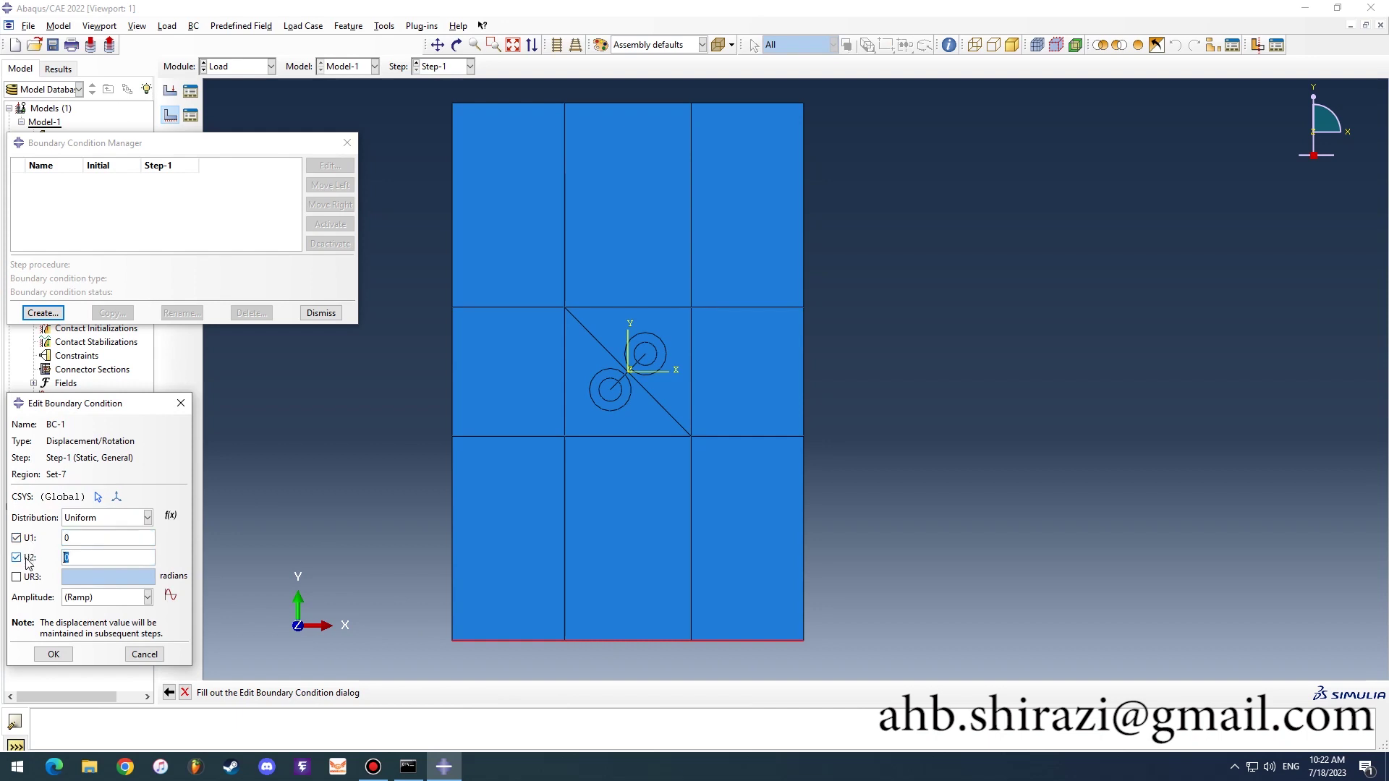
click(16, 576)
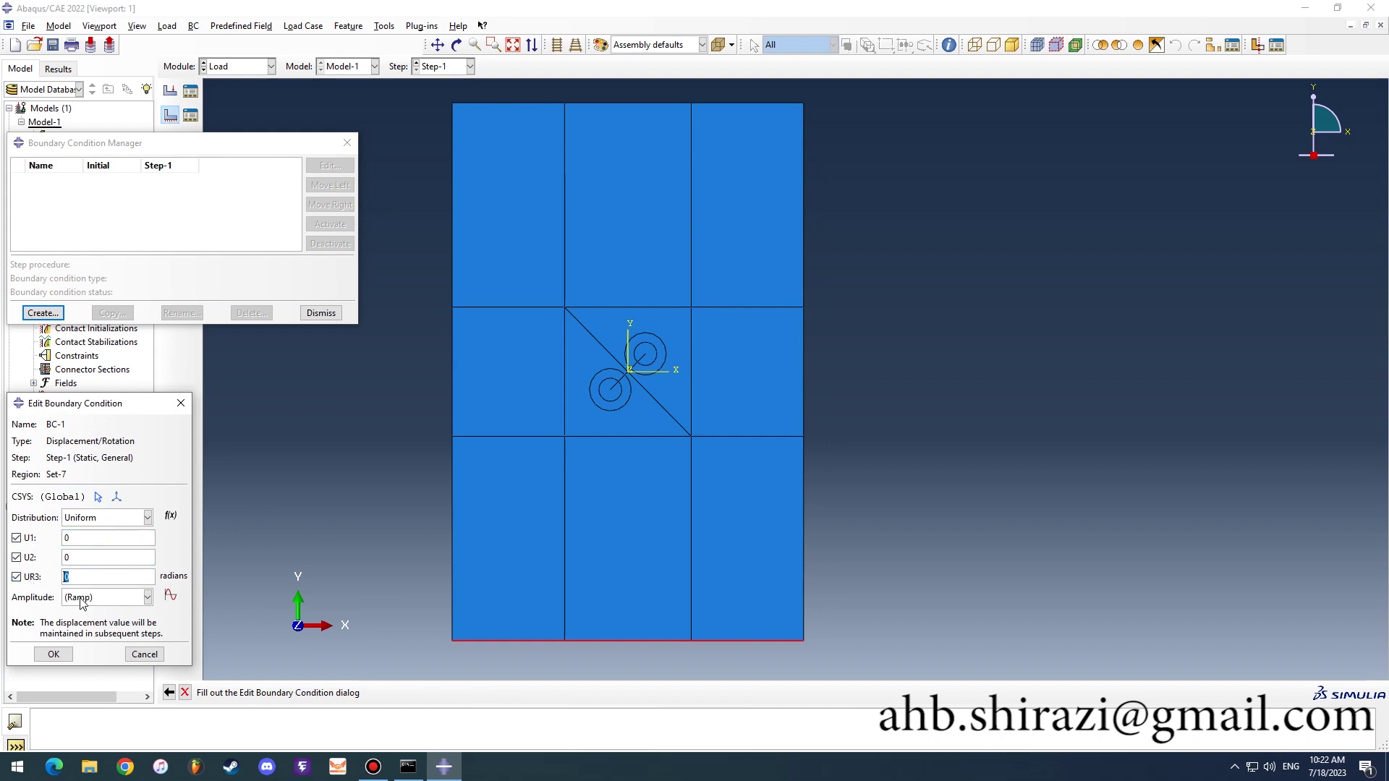
click(54, 654)
scroll(327, 409, down, 1)
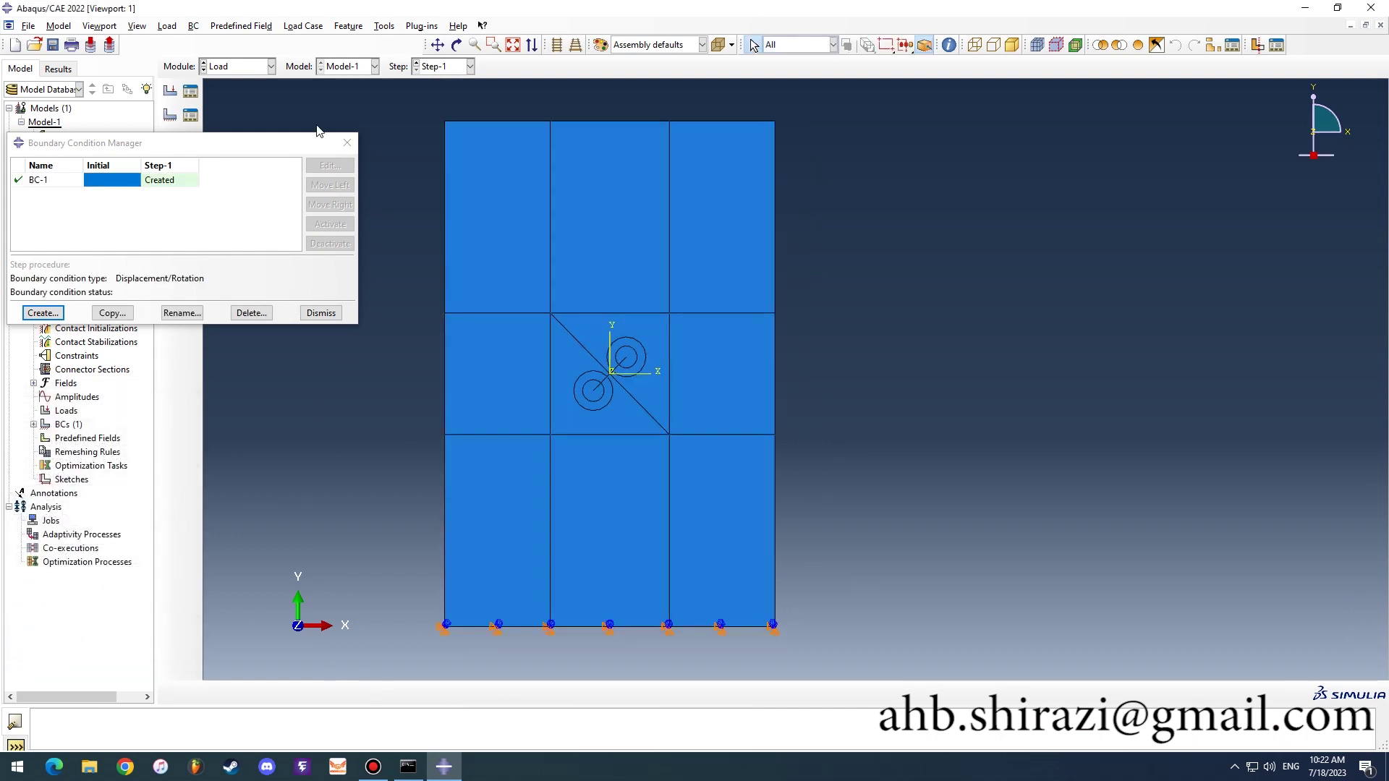
click(348, 142)
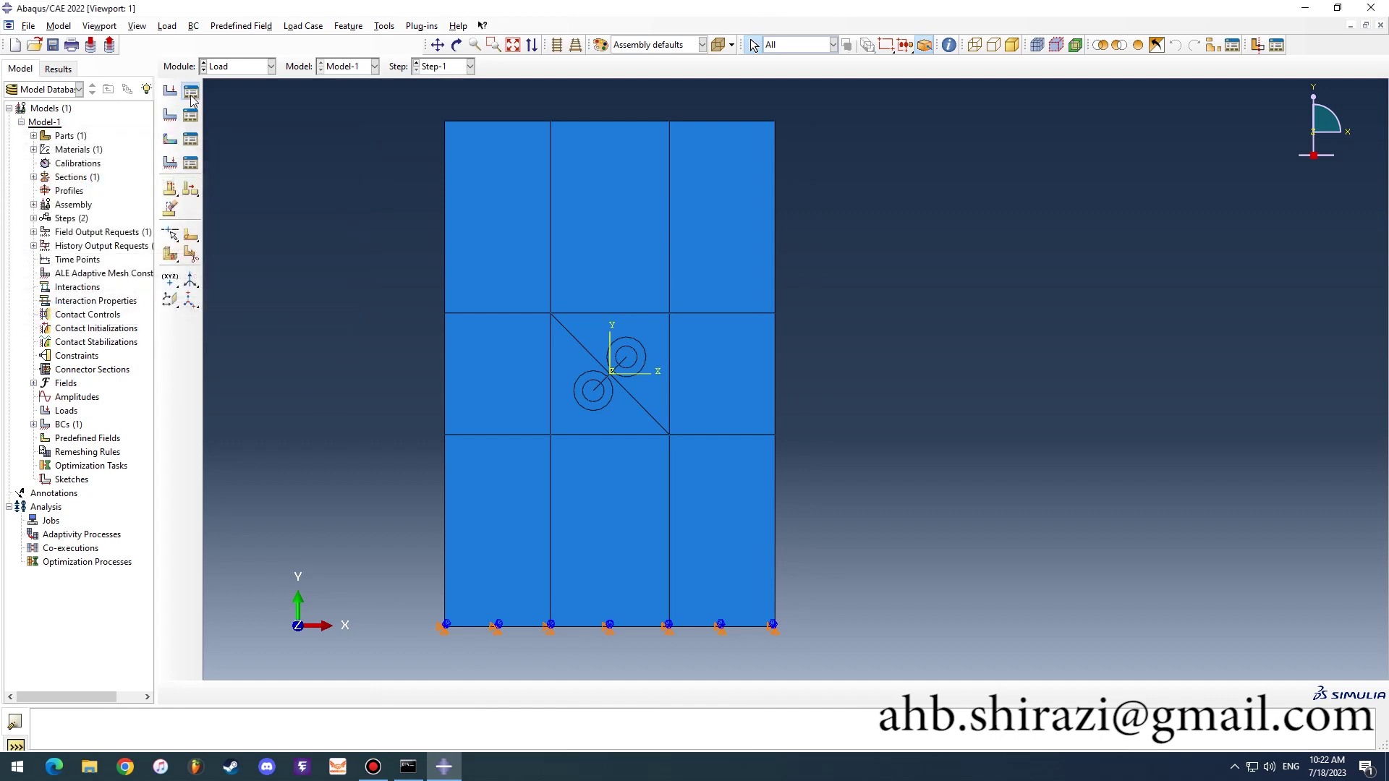
Step: Create a mechanical Pressure load in Step-1 on the three top edges of the plate
click(190, 91)
click(43, 334)
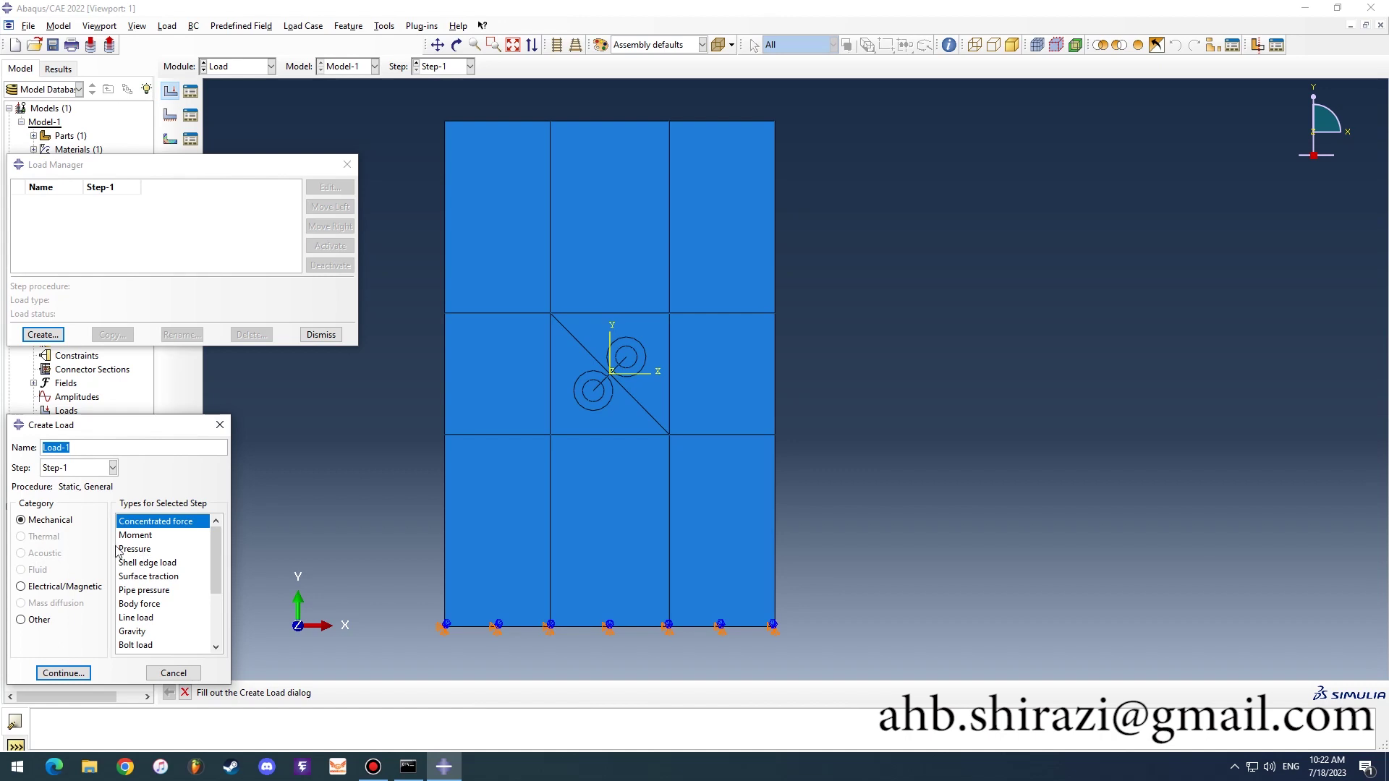
click(145, 549)
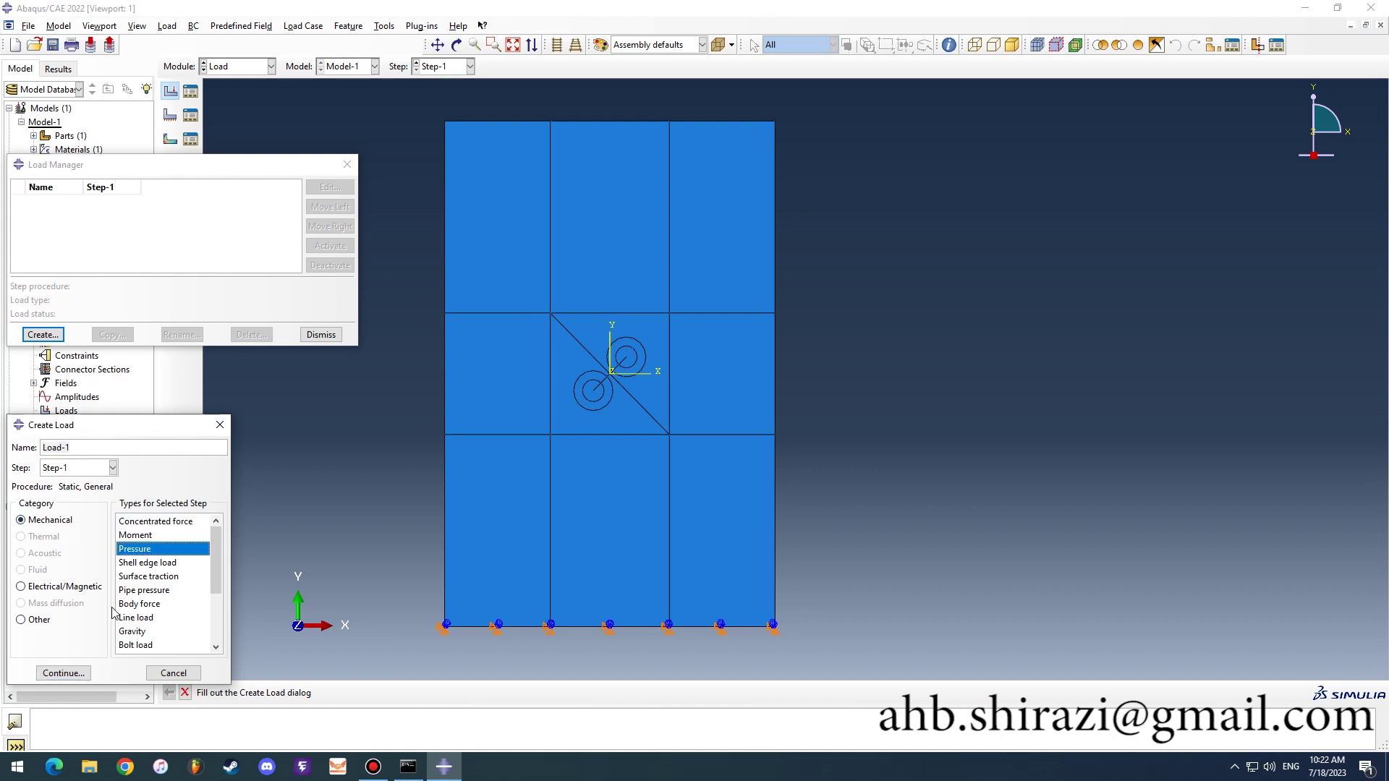
click(81, 674)
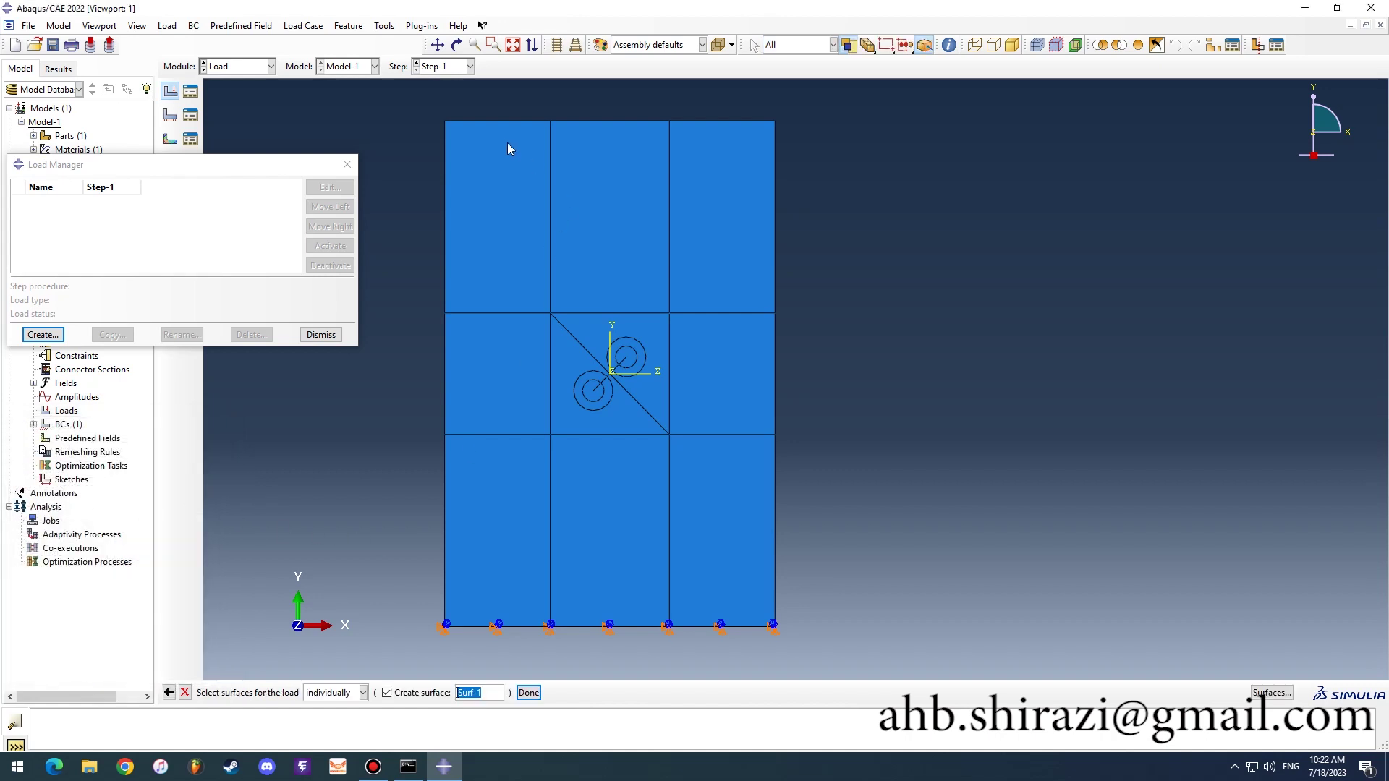
click(509, 122)
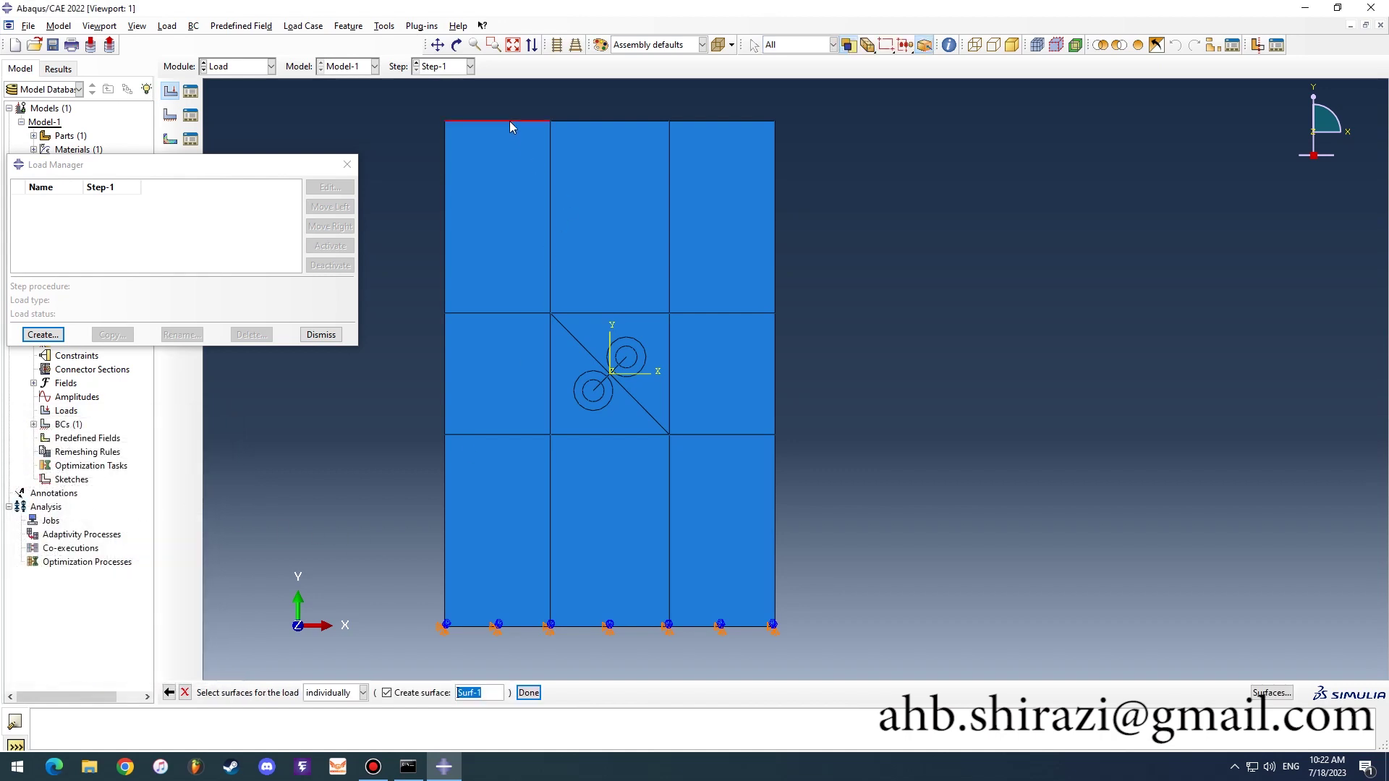
shift+click(619, 123)
shift+click(713, 124)
click(529, 692)
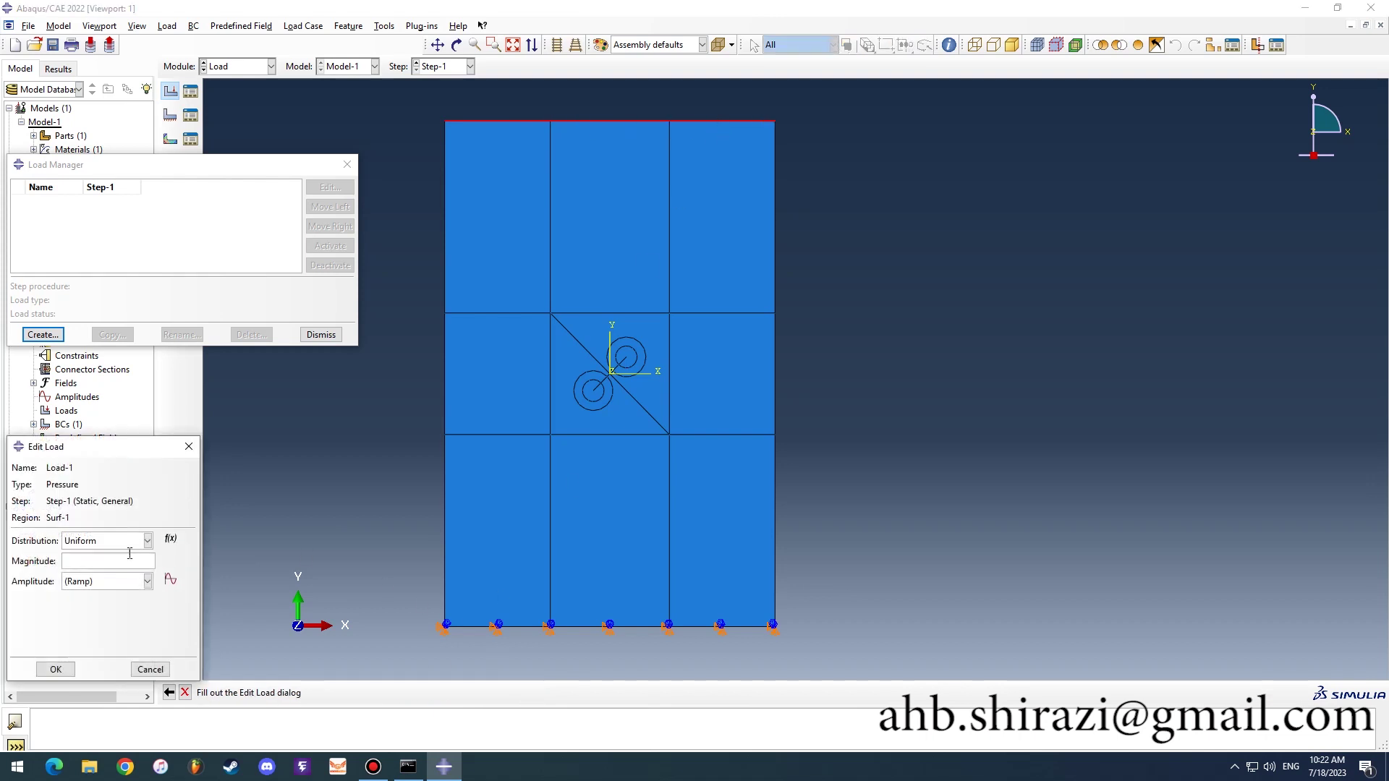
Step: Set the uniform pressure magnitude on the top edges to -100 and close the load manager
text(-100)
click(57, 670)
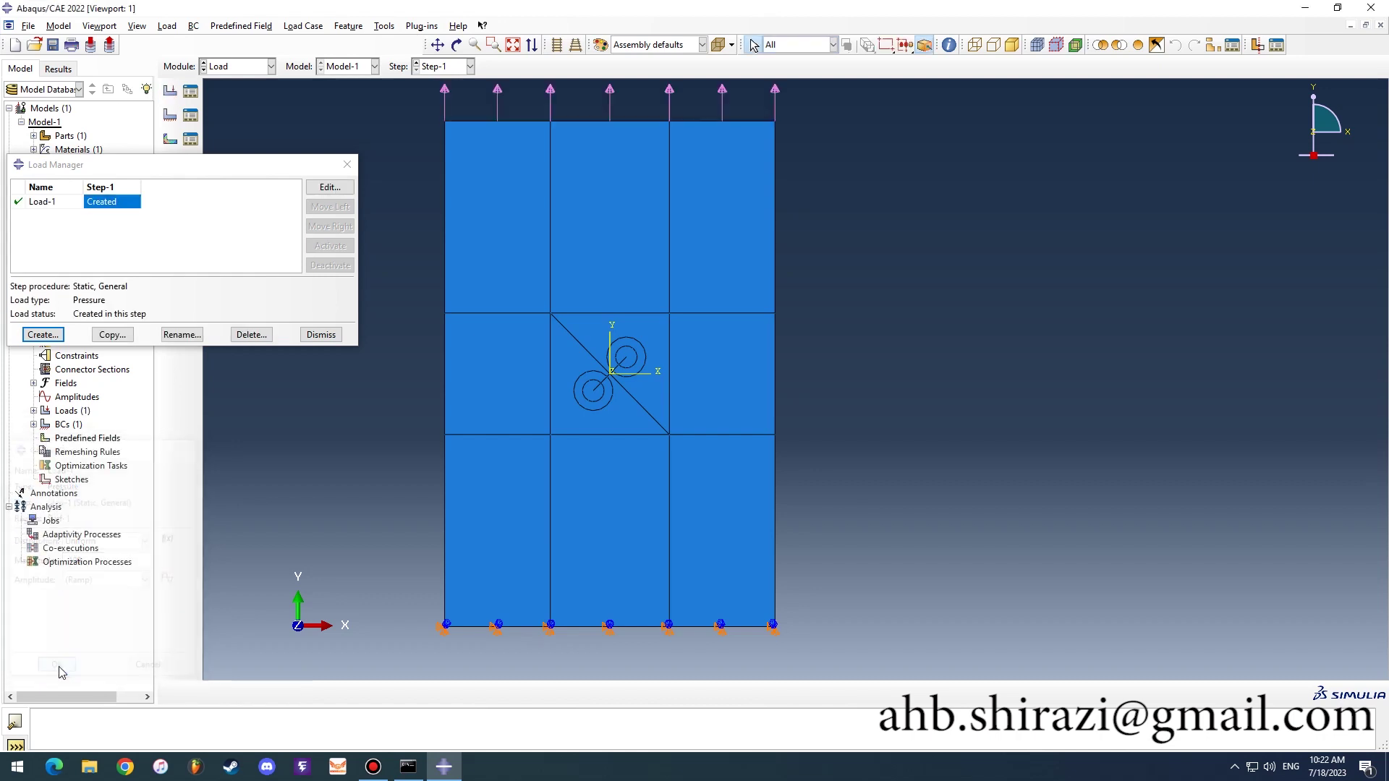
click(348, 164)
Step: In the Mesh module, seed the whole assembly with an approximate global size of 5
scroll(449, 233, down, 1)
ctrl+alt+middle_drag(355, 232, 418, 231)
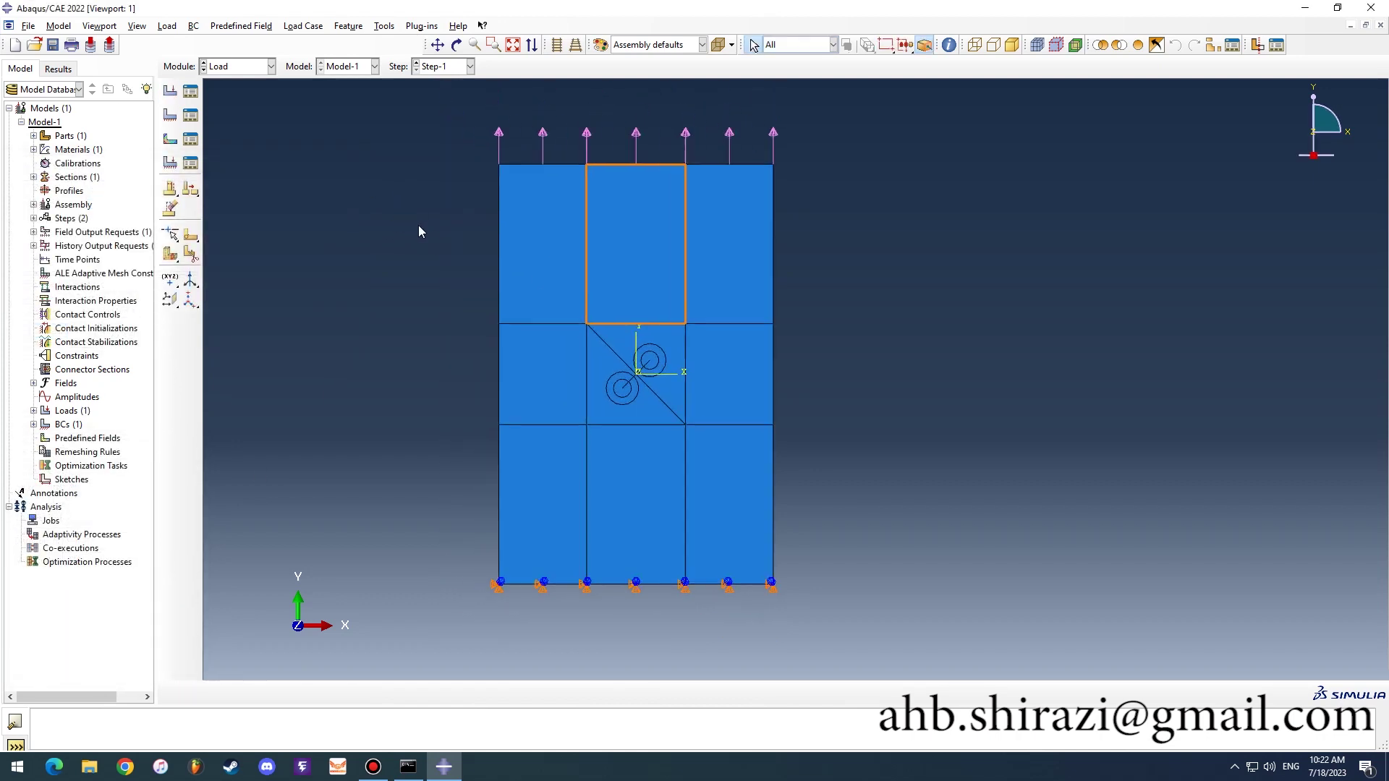
click(246, 66)
click(235, 162)
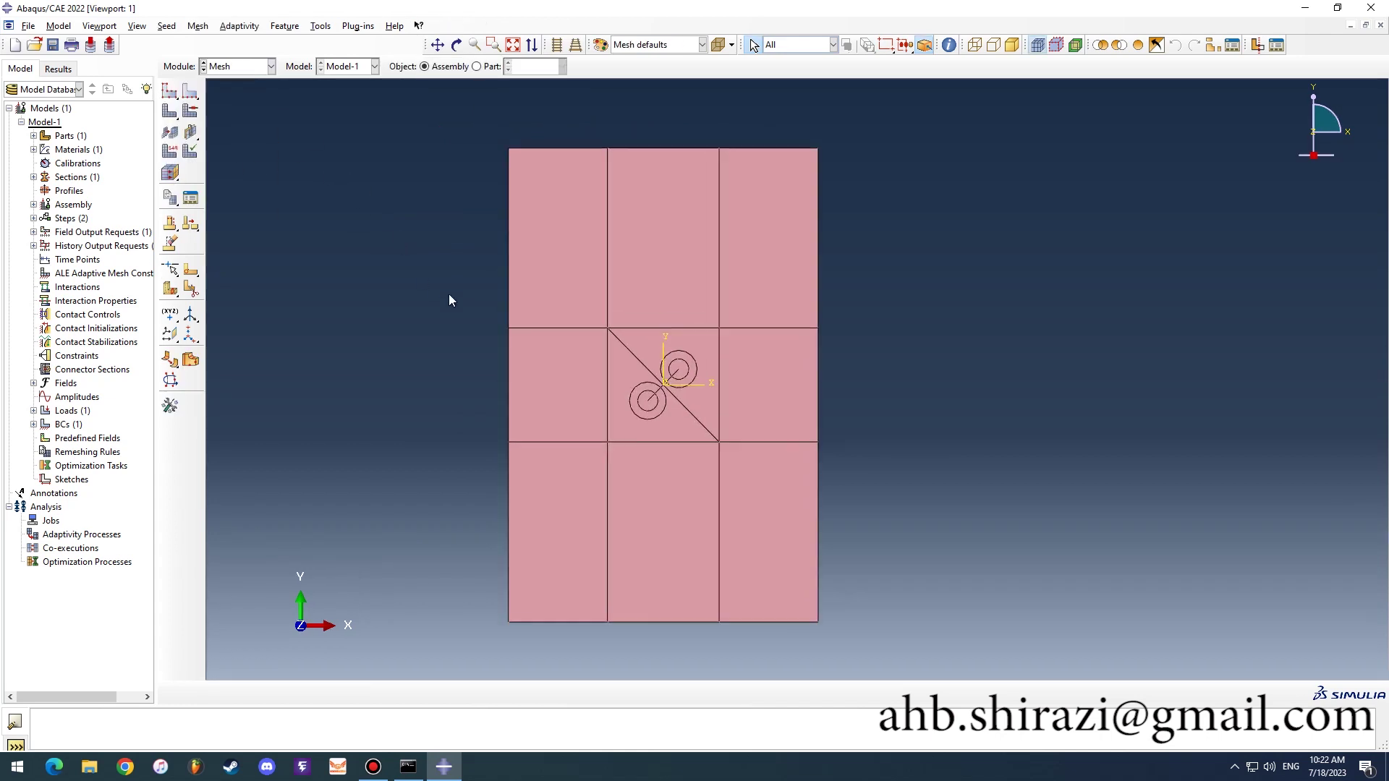
click(170, 90)
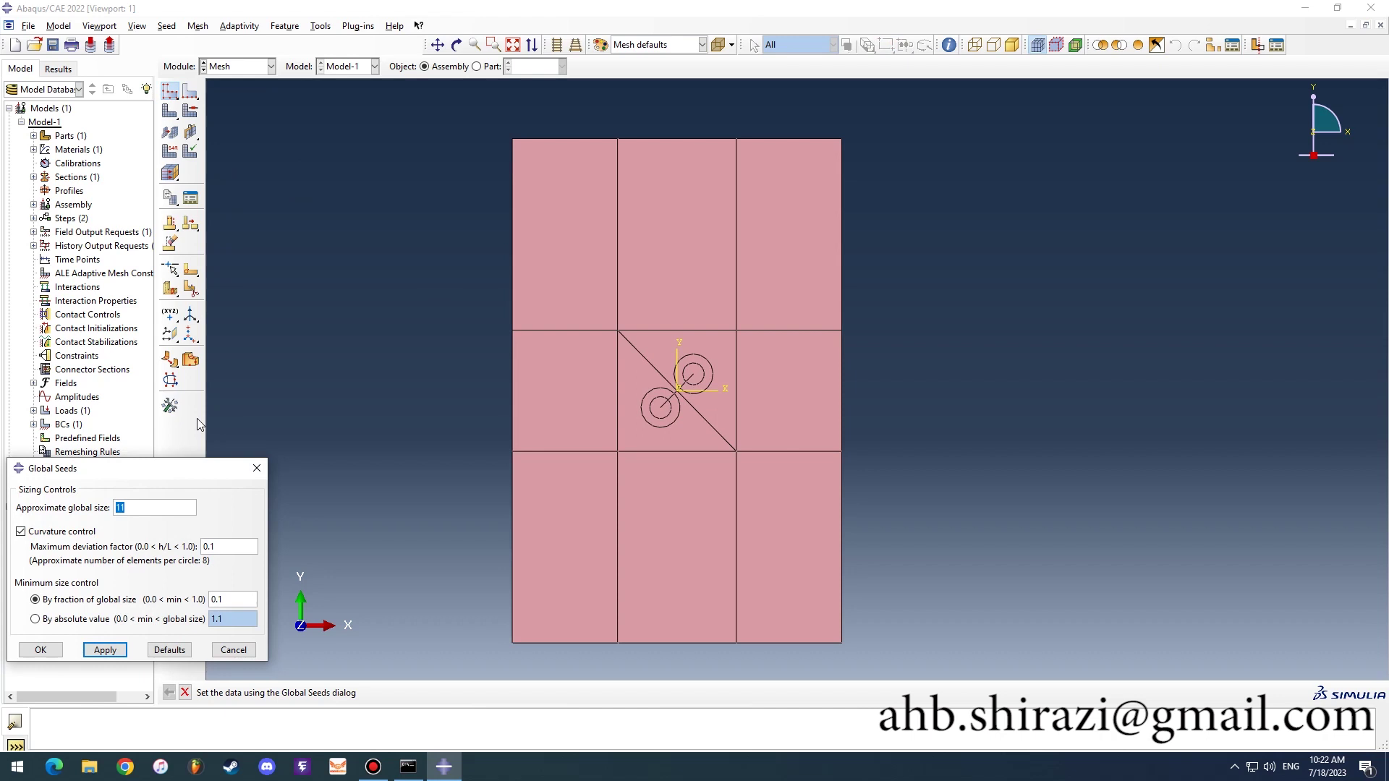
text(5)
click(105, 652)
scroll(663, 476, up, 5)
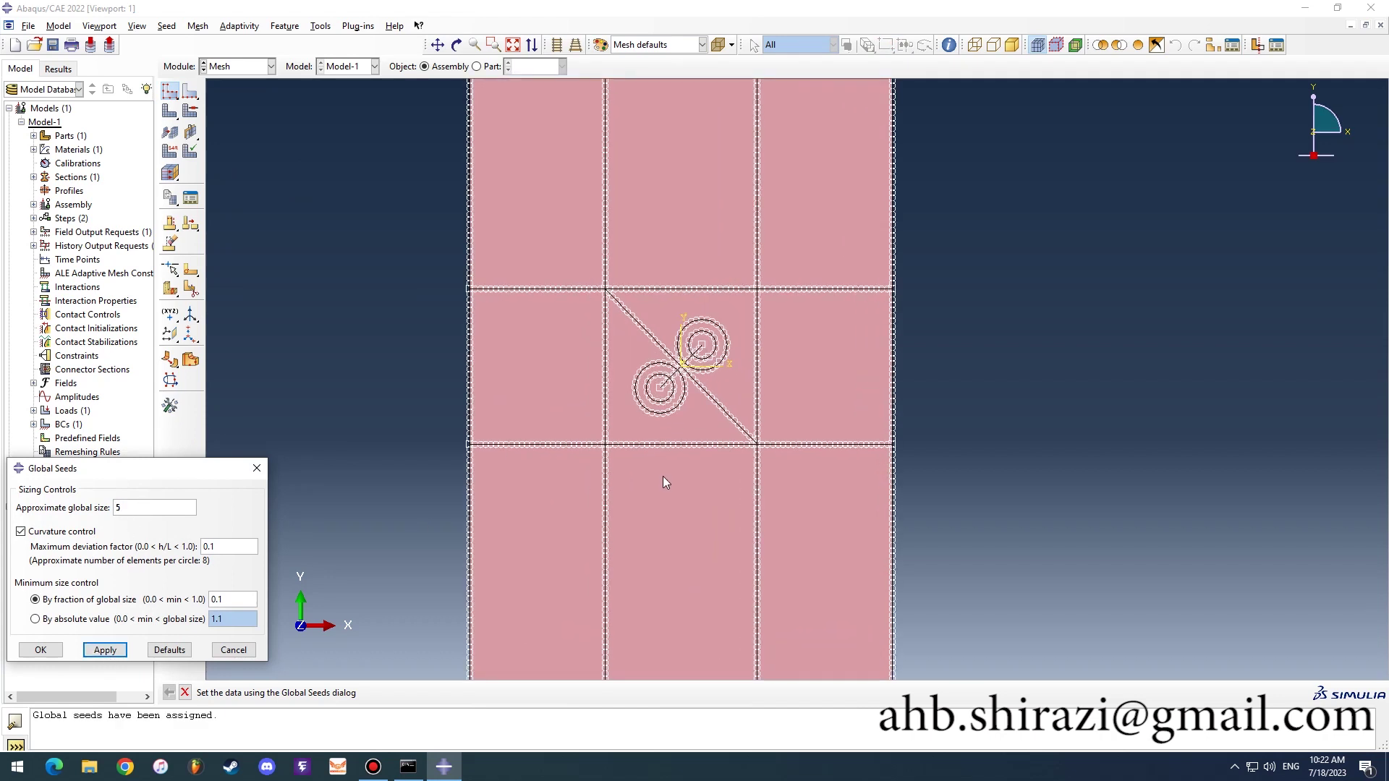
scroll(774, 475, up, 1)
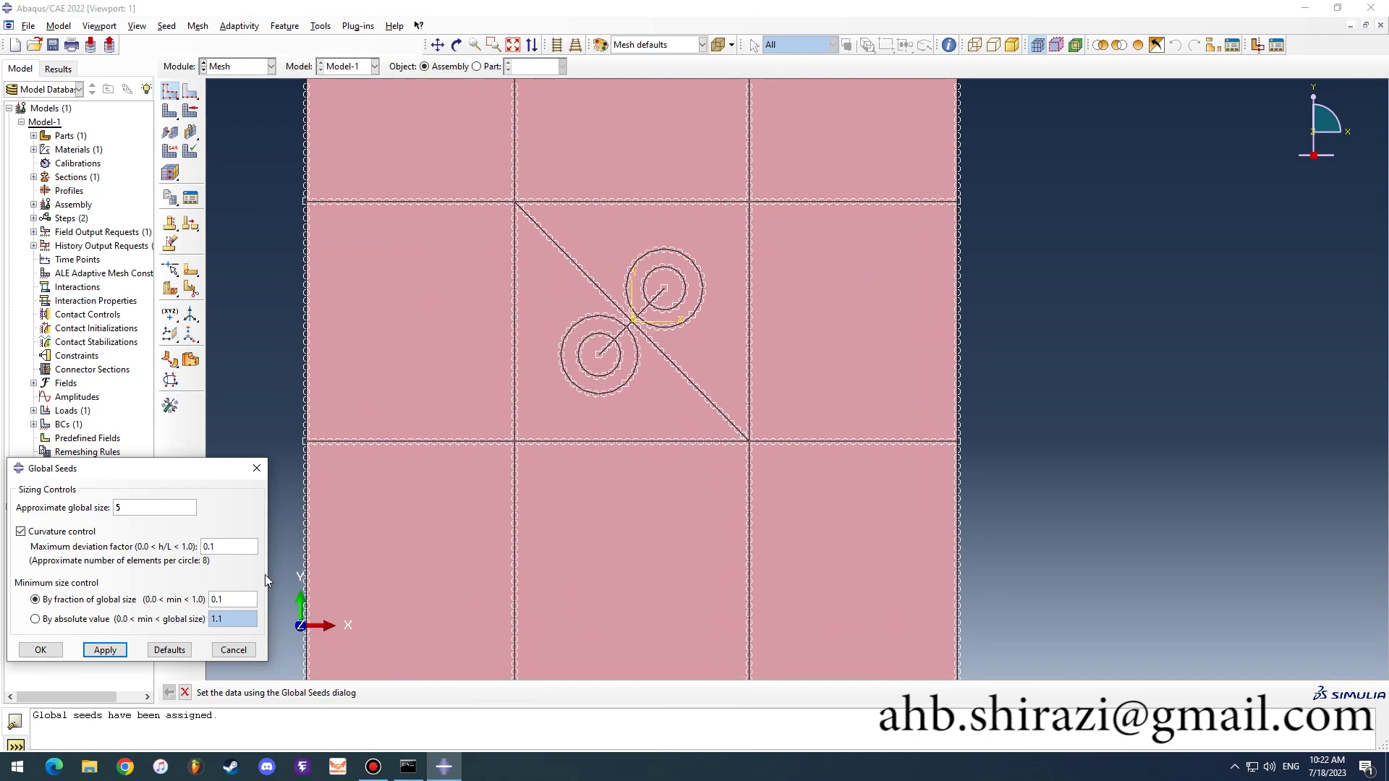
click(256, 468)
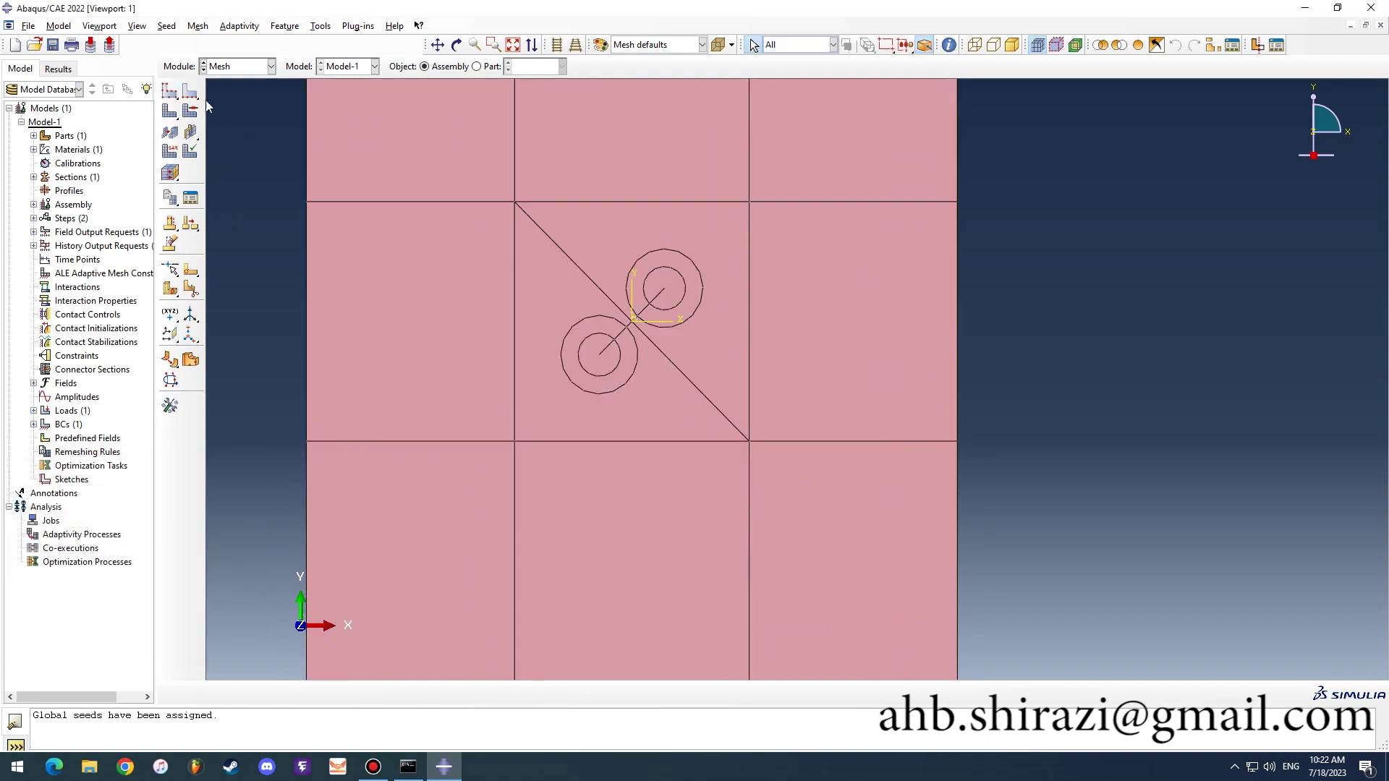
Step: Assign local seeds with an approximate element size of 2 to the central square's four sides and its diagonal partition line
scroll(637, 366, up, 2)
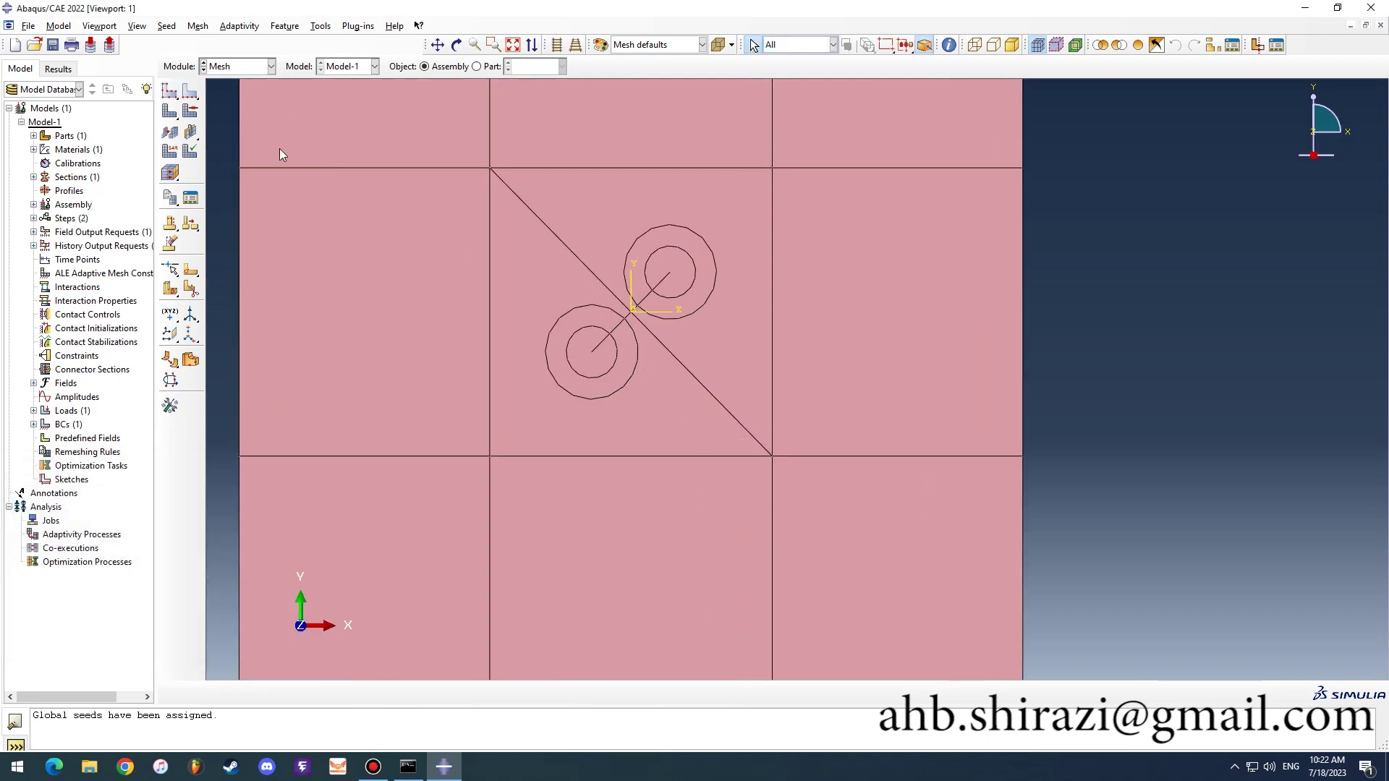
click(190, 91)
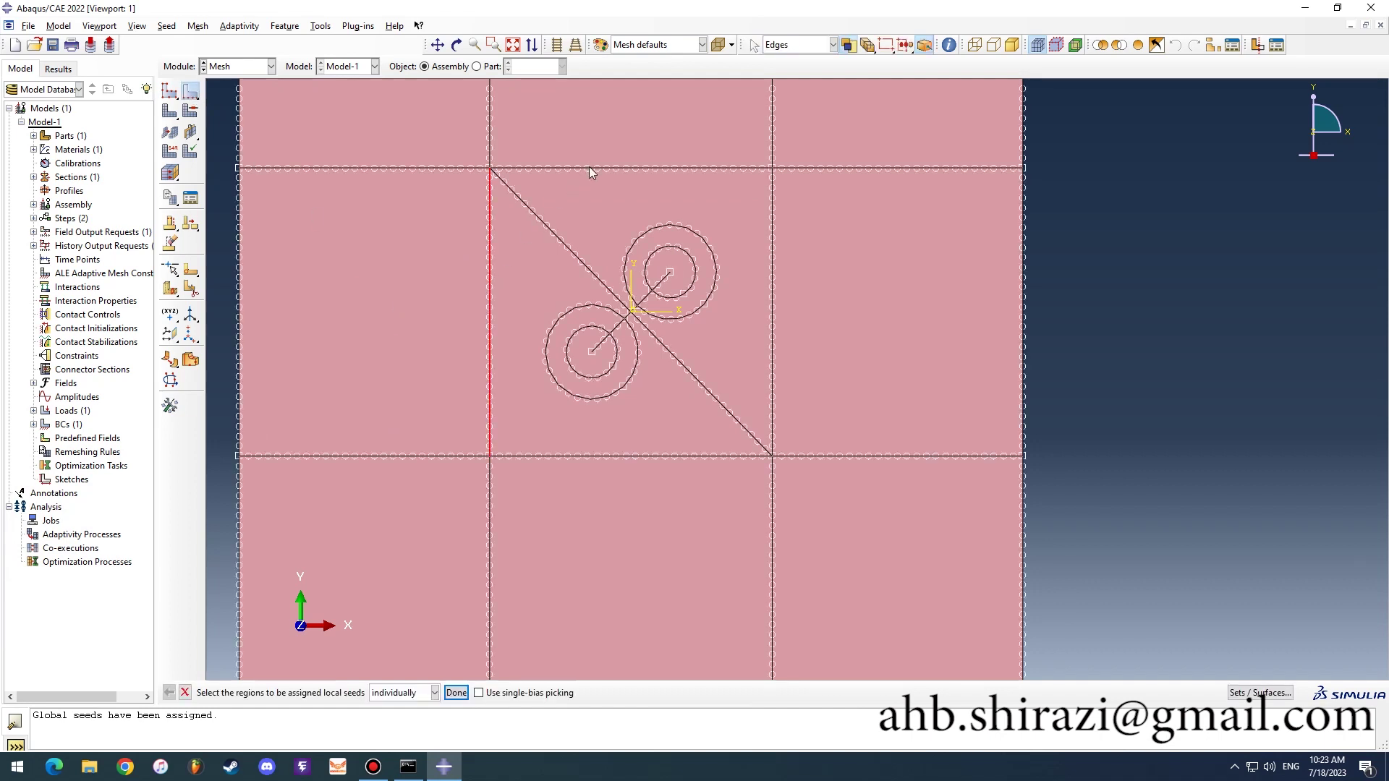
shift+click(626, 169)
shift+click(773, 190)
shift+click(714, 398)
shift+click(614, 293)
shift+click(679, 458)
click(452, 691)
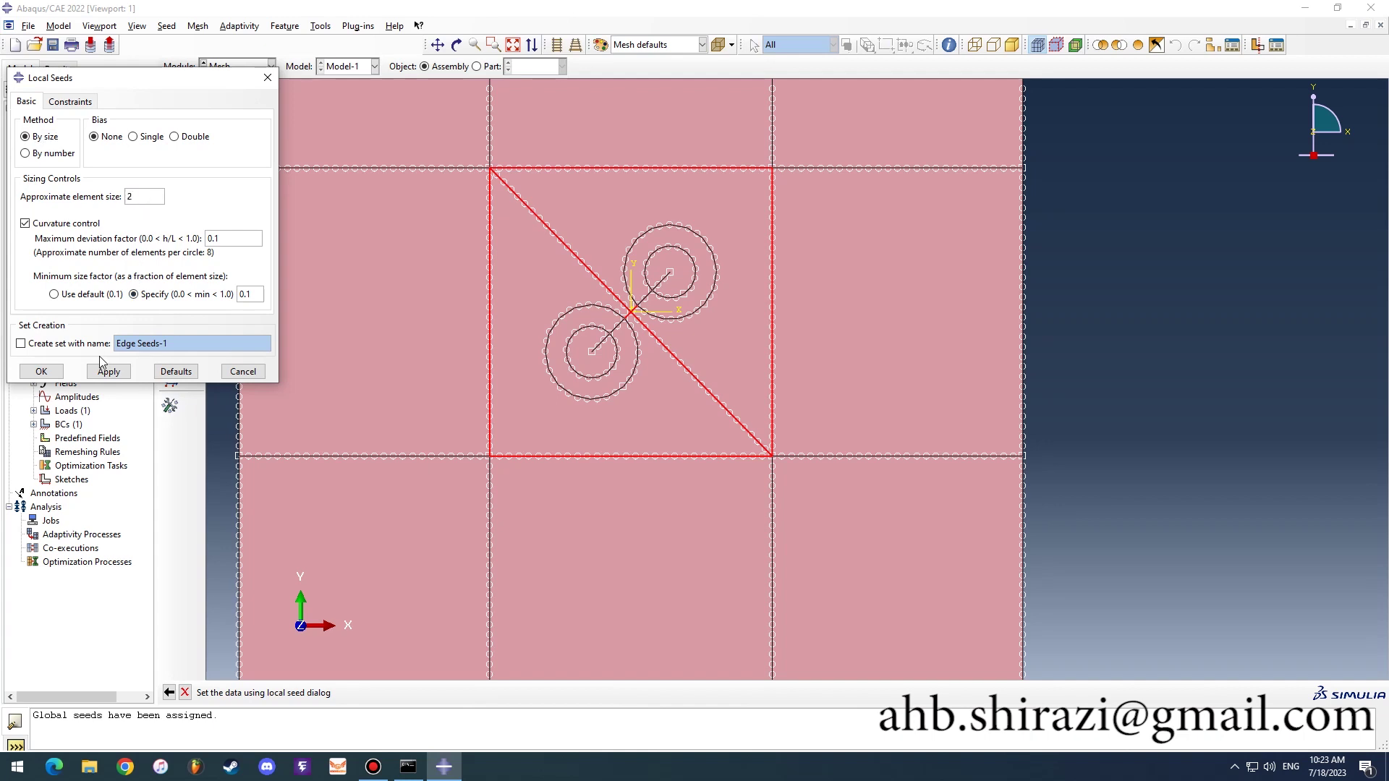
click(108, 372)
scroll(636, 377, down, 2)
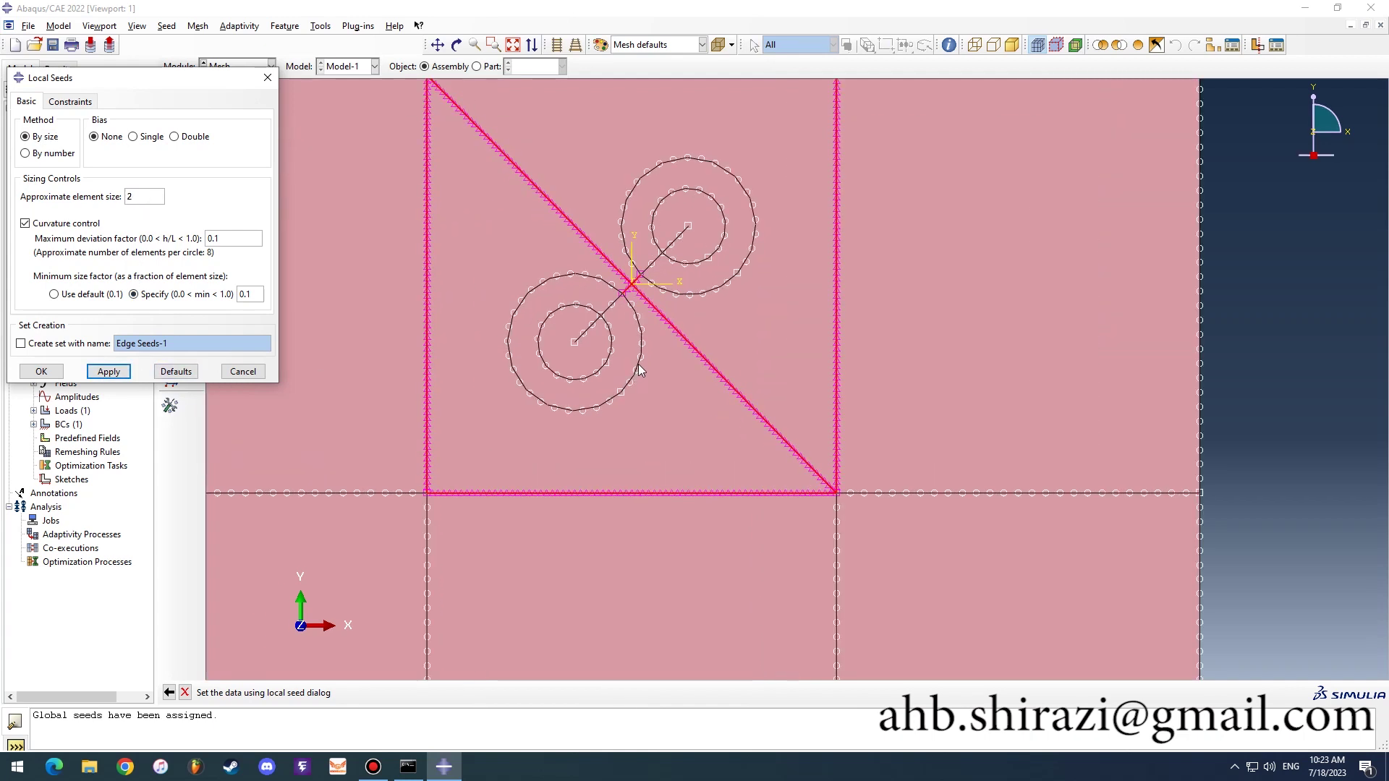
scroll(638, 371, down, 1)
click(267, 77)
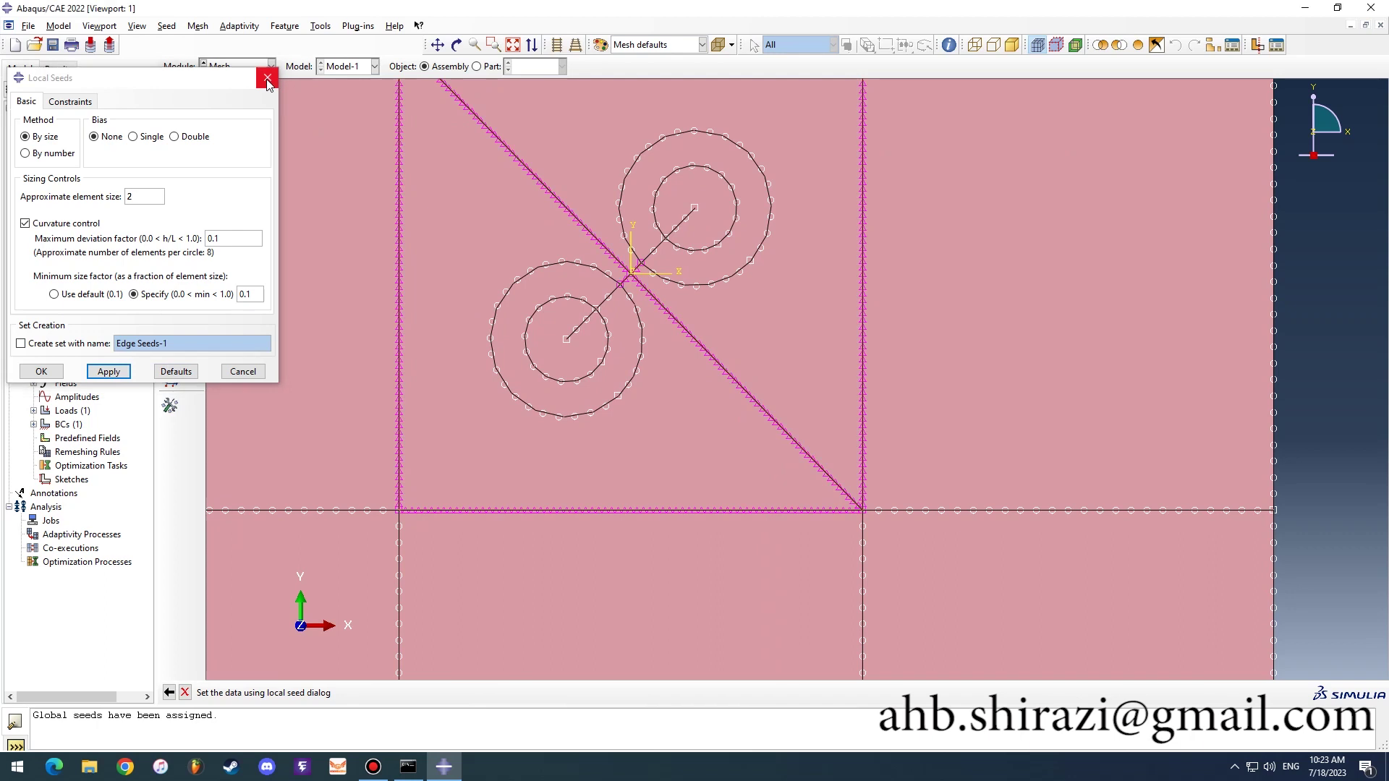
Step: Assign local seeds with an approximate element size of 0.5 to the inner and outer circles around both crack tips
scroll(536, 243, up, 1)
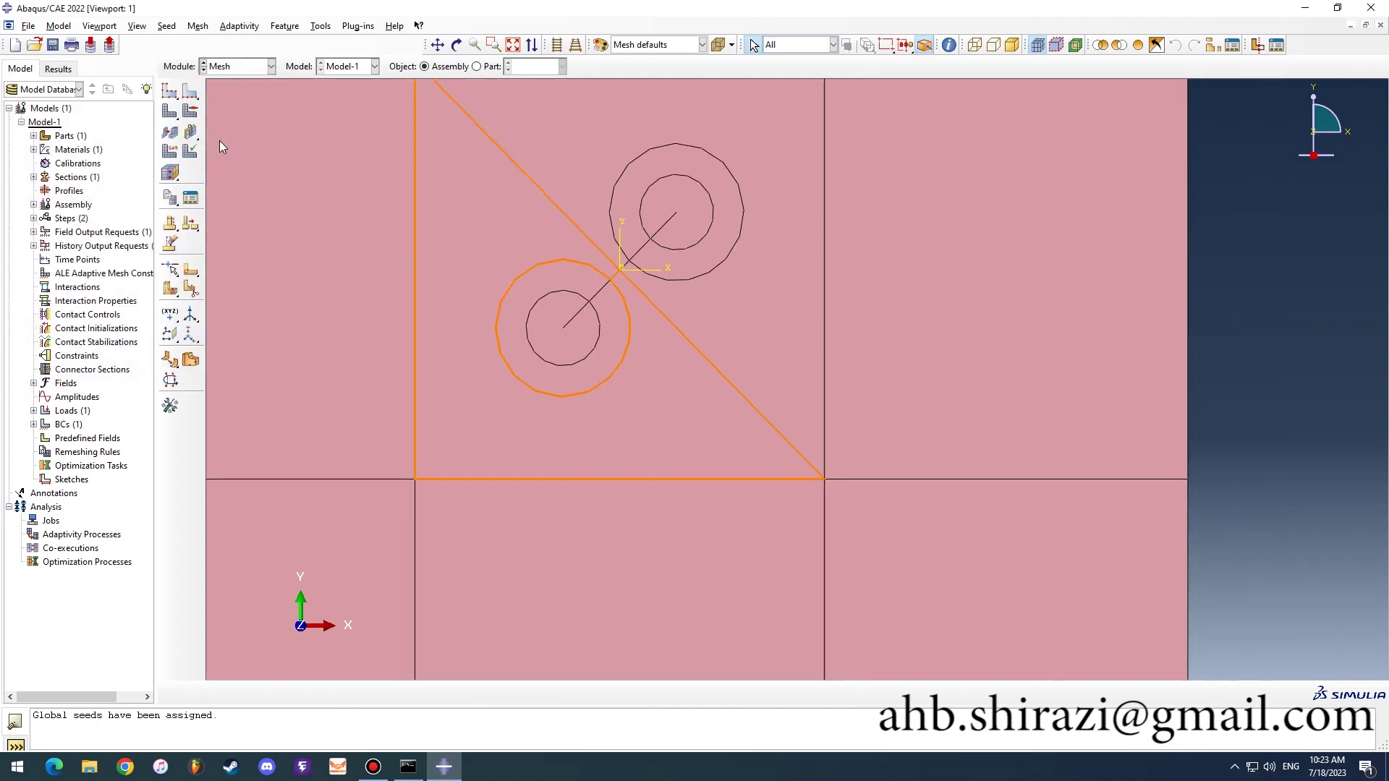
click(190, 90)
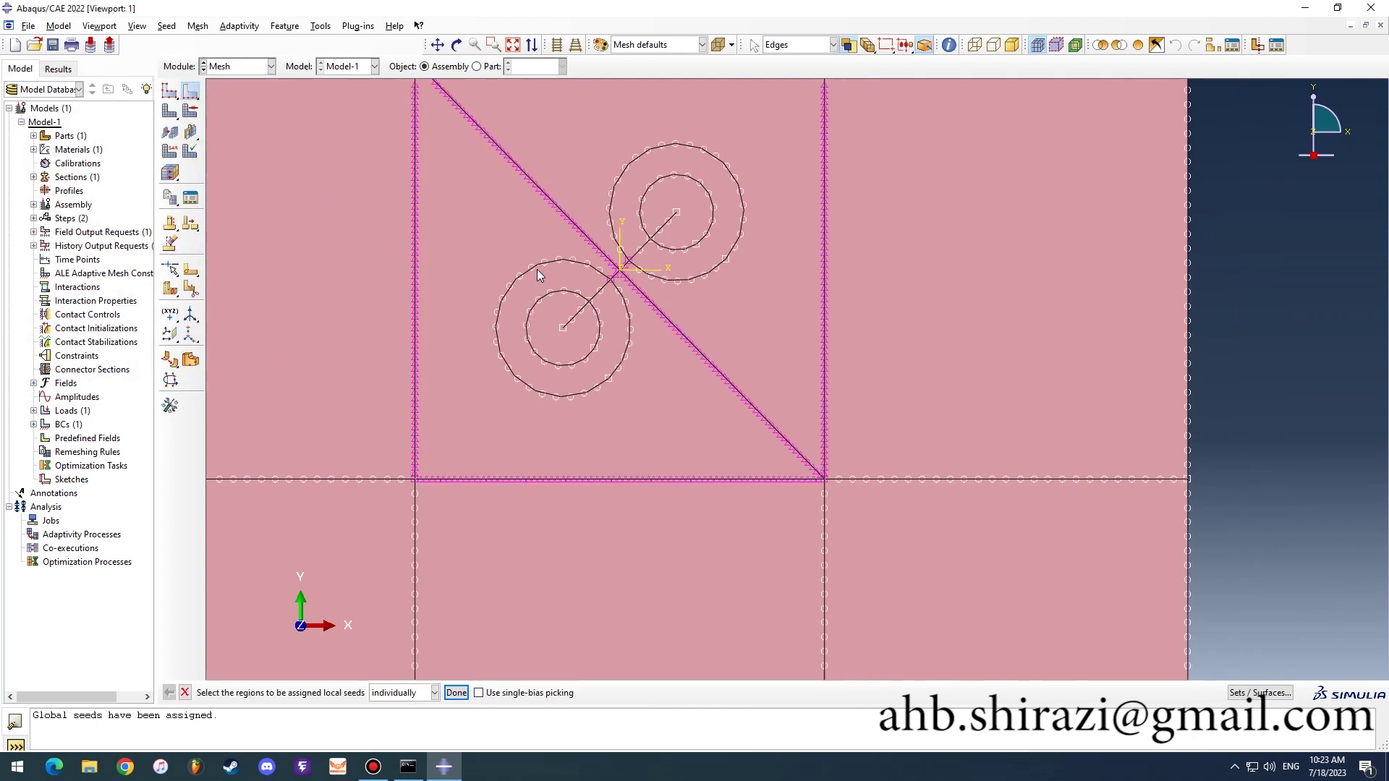
click(541, 273)
shift+click(613, 216)
shift+click(643, 206)
shift+click(554, 293)
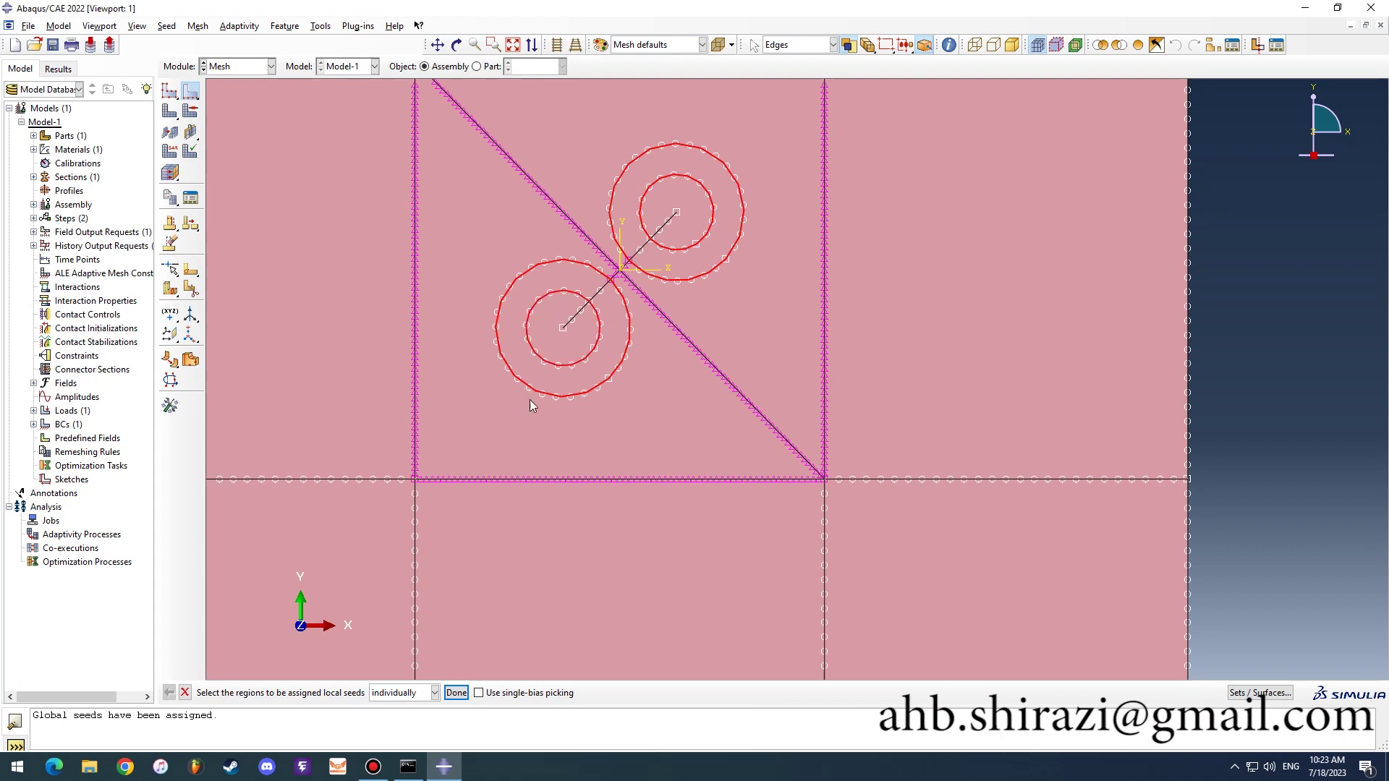
click(456, 694)
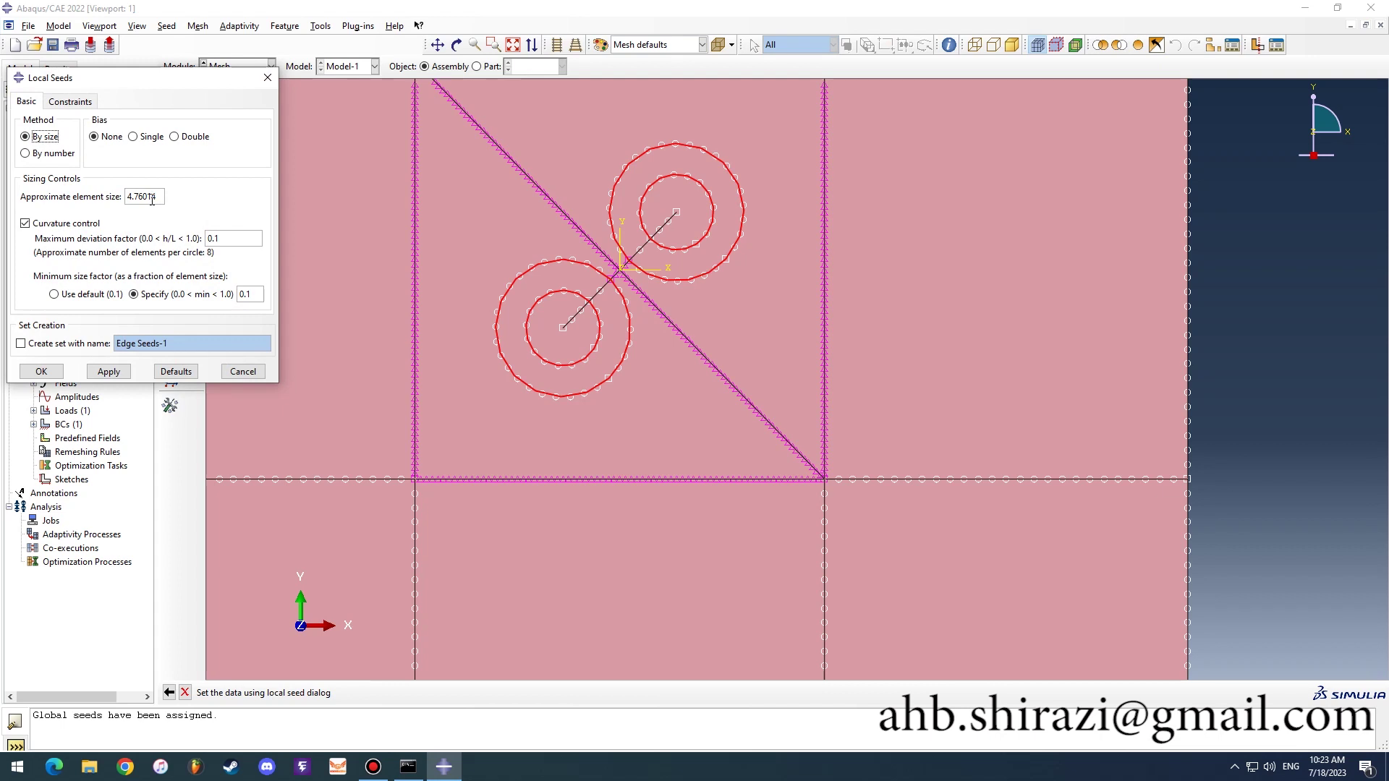
double_click(152, 197)
text(0.5)
click(109, 371)
click(41, 371)
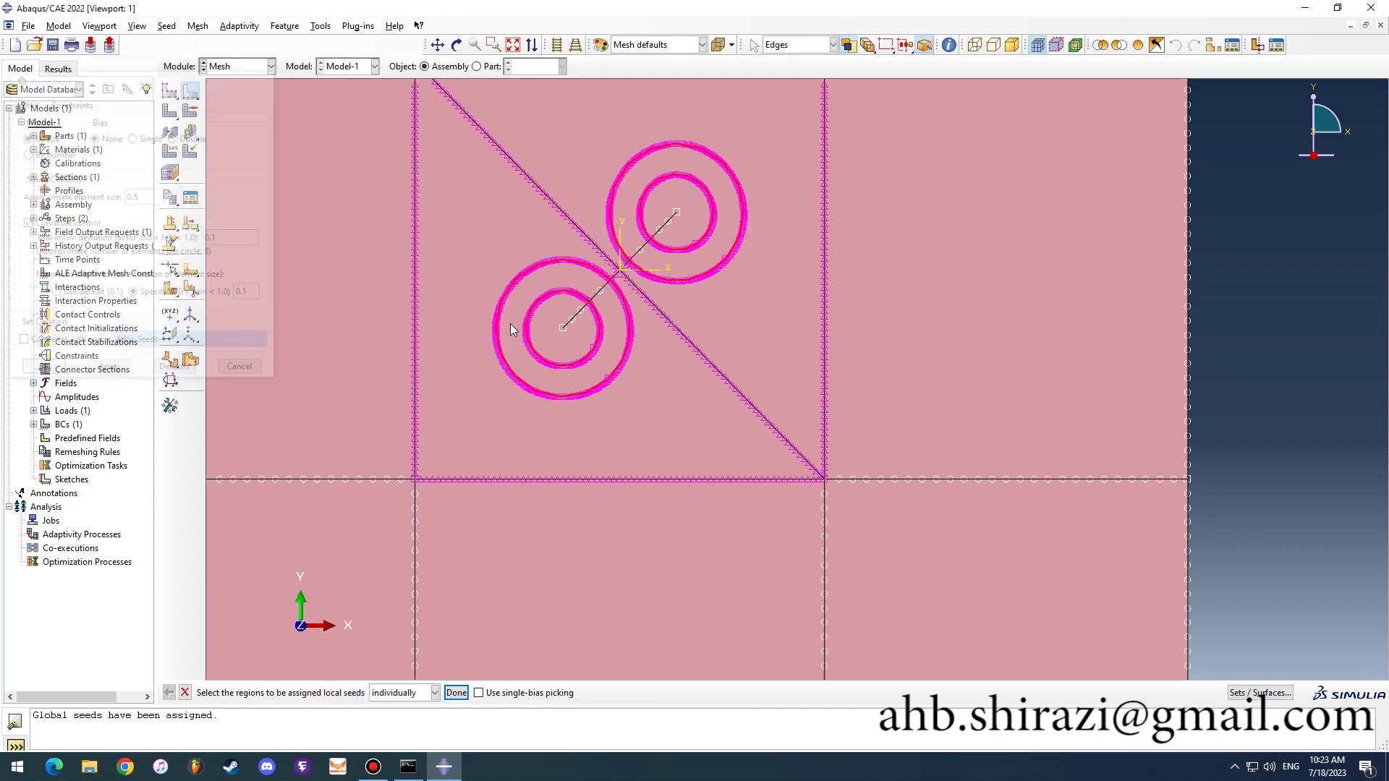
Step: Assign local seeds by number, with 1 element, to the crack line segments inside both inner circles
scroll(579, 311, down, 1)
scroll(649, 236, down, 1)
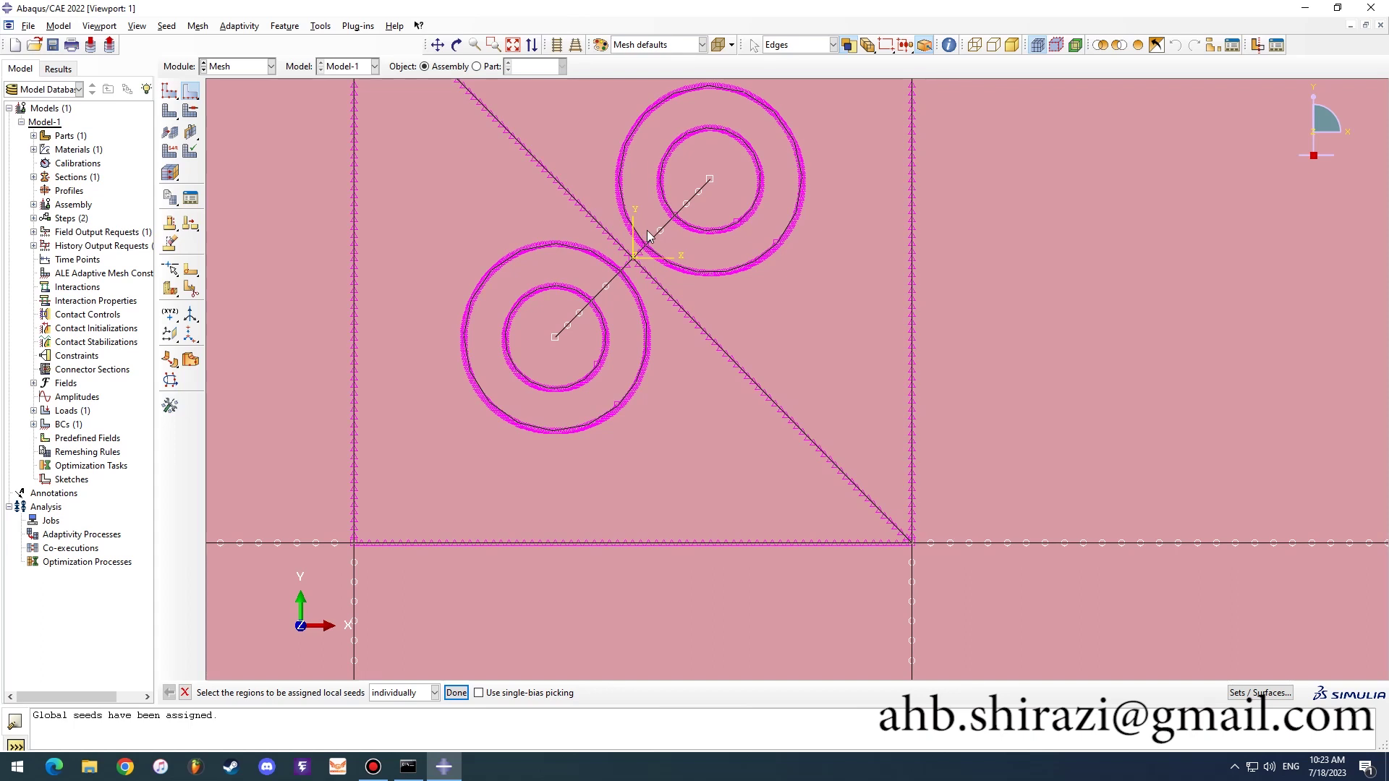
click(706, 190)
click(456, 693)
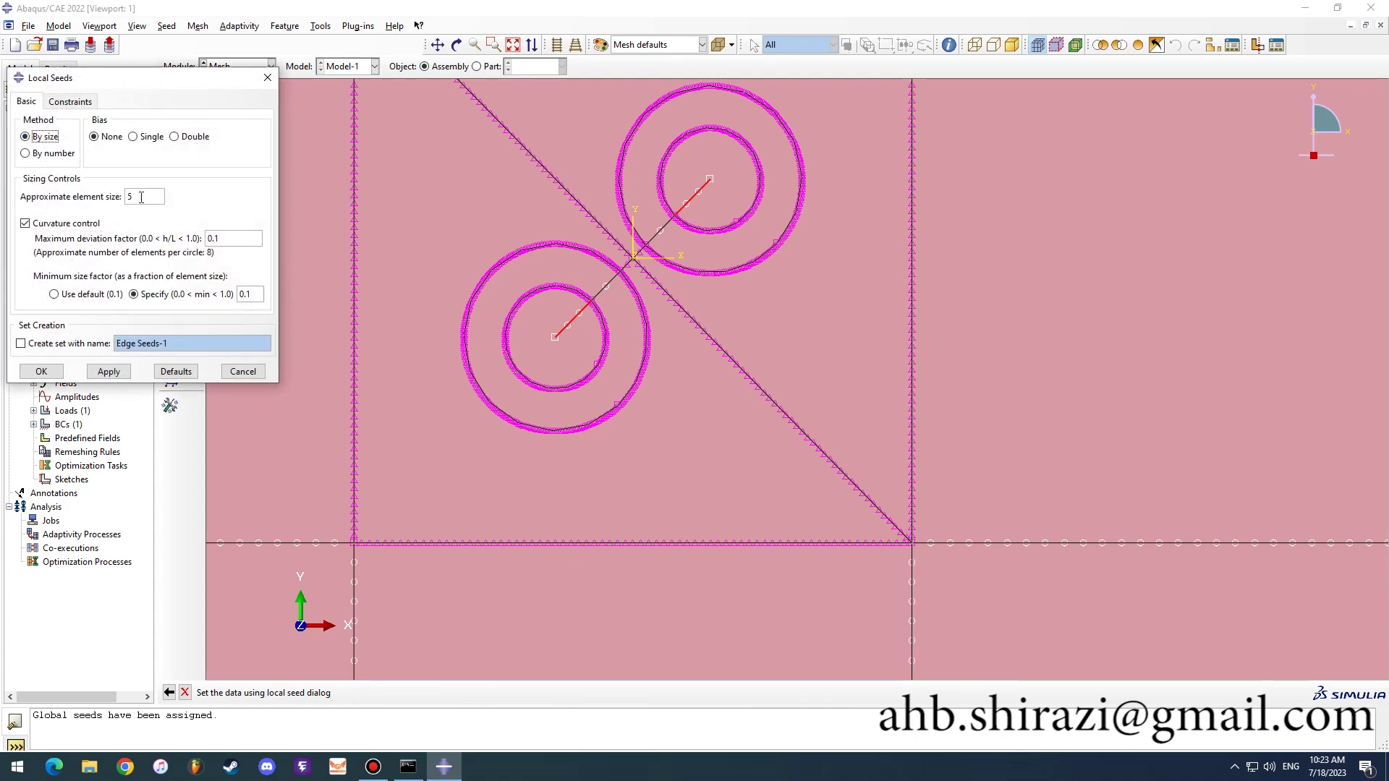
click(52, 154)
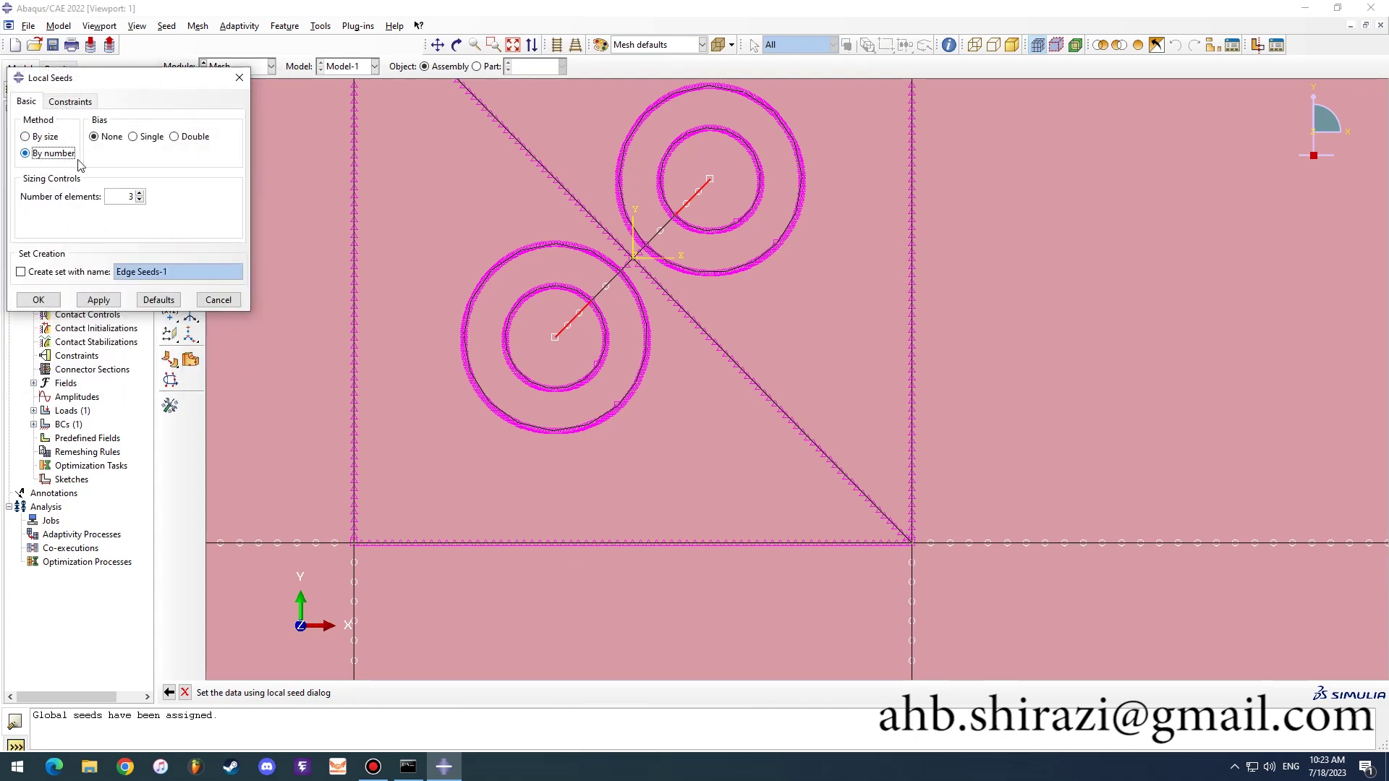
click(140, 200)
click(78, 300)
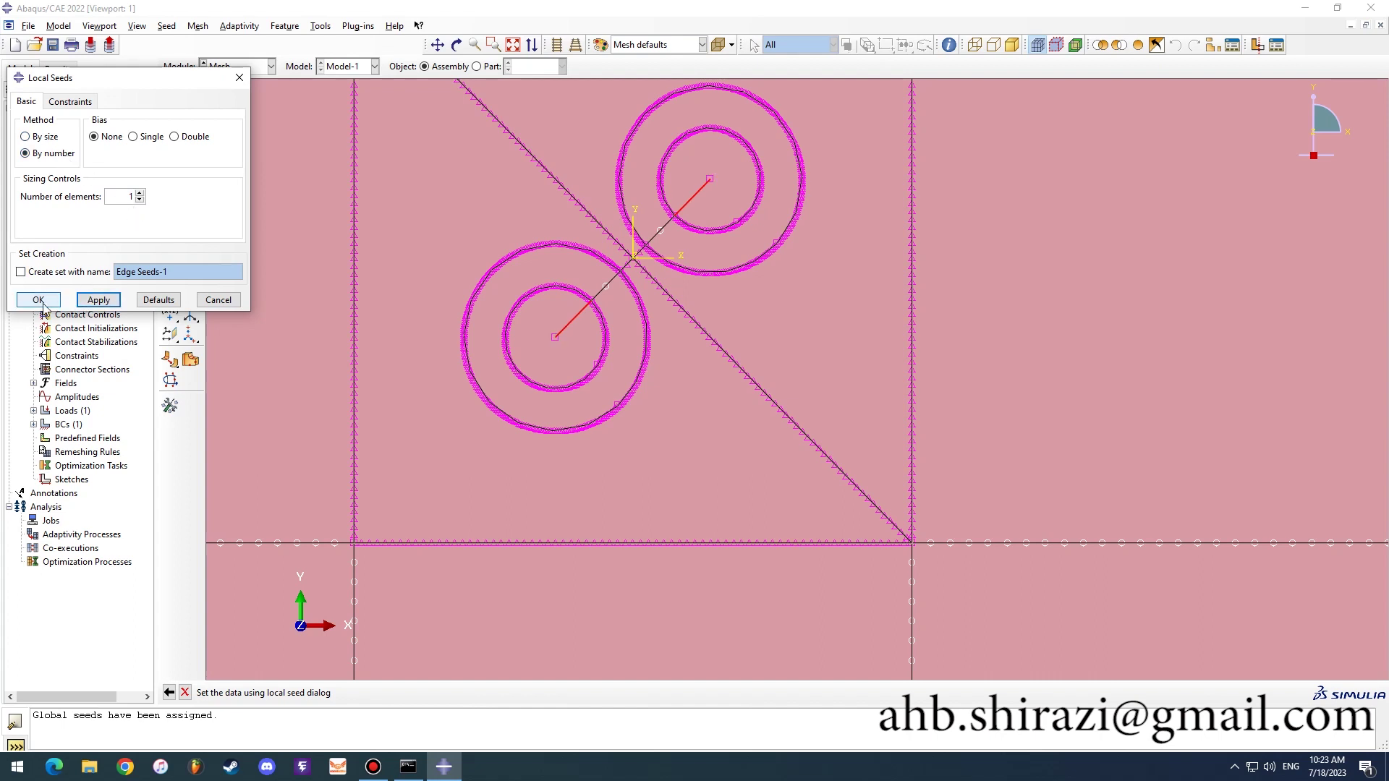
click(40, 301)
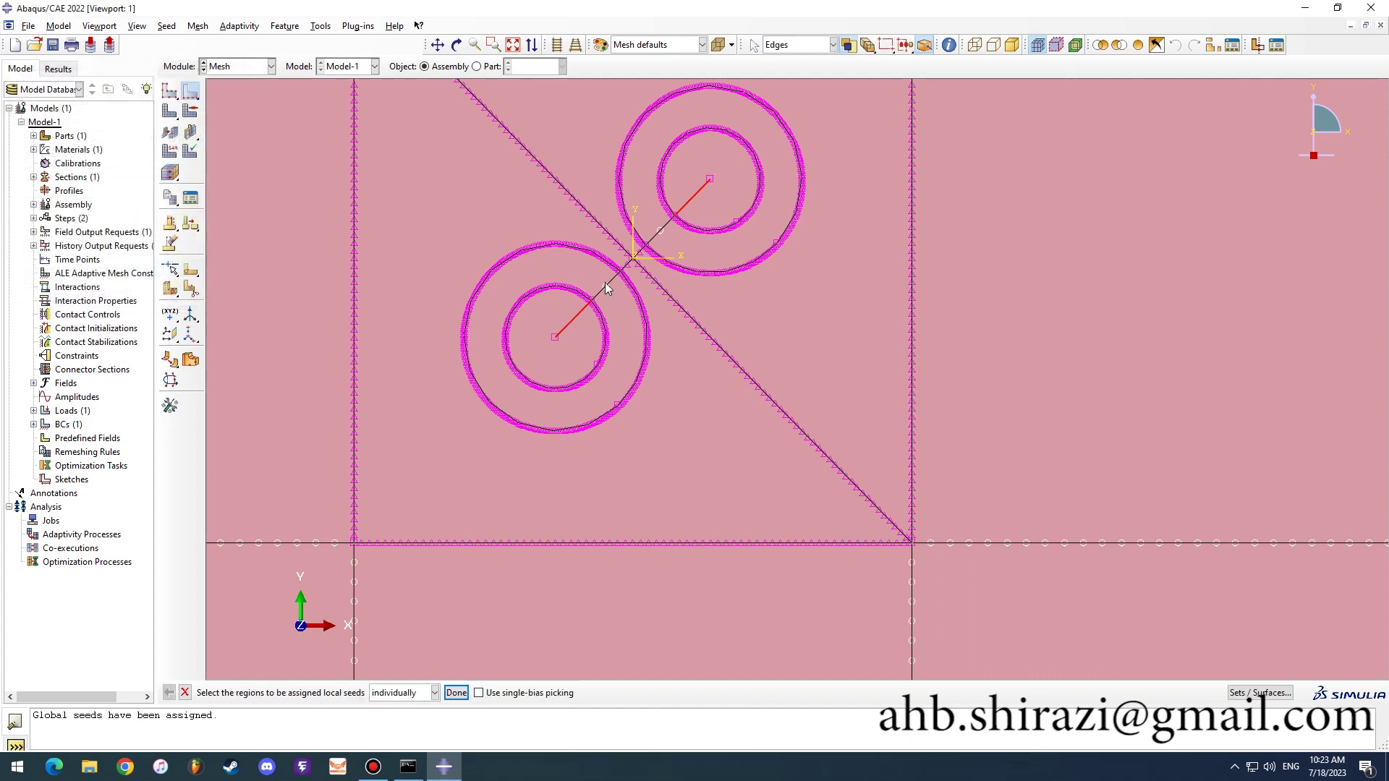
Step: Assign local seeds by number to the crack line segments between the inner and outer circles at both tips
shift+click(658, 232)
click(456, 693)
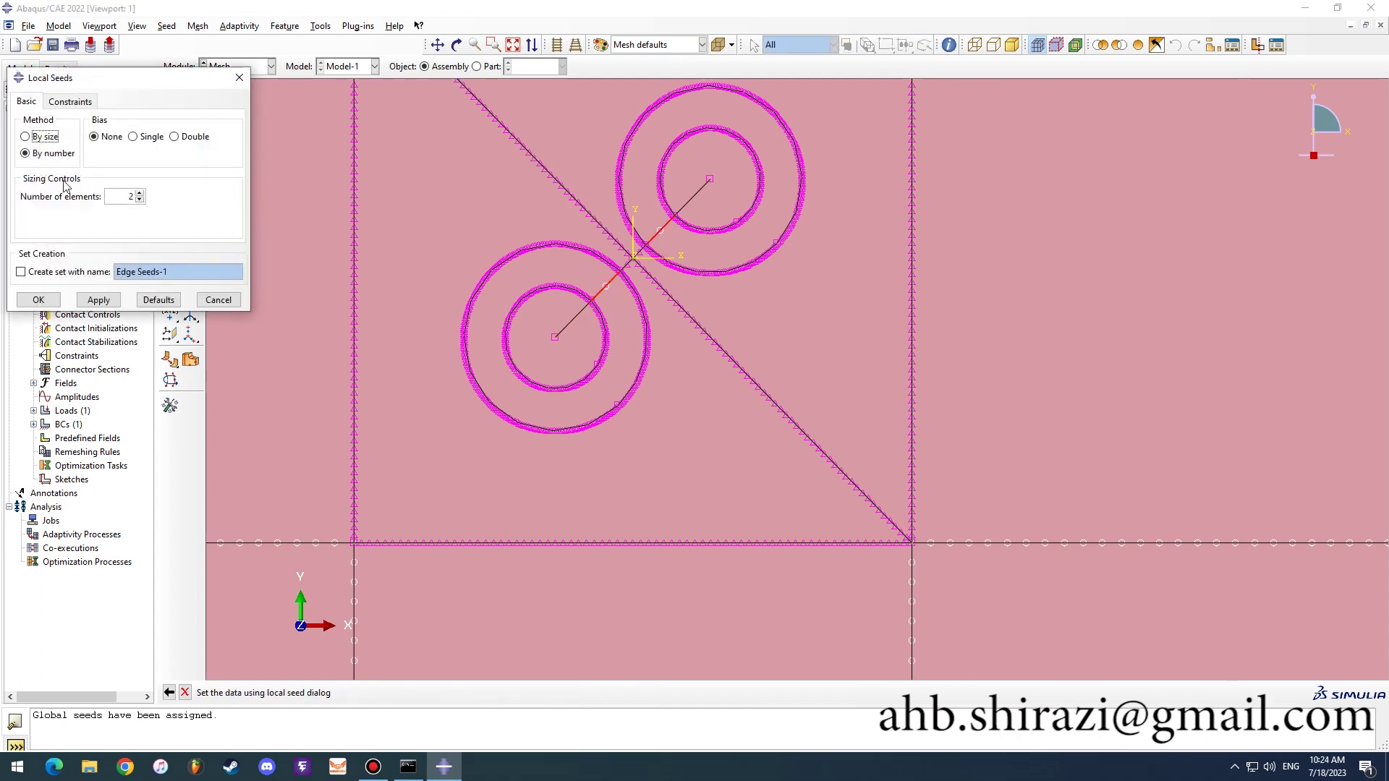
click(141, 194)
click(94, 303)
click(38, 300)
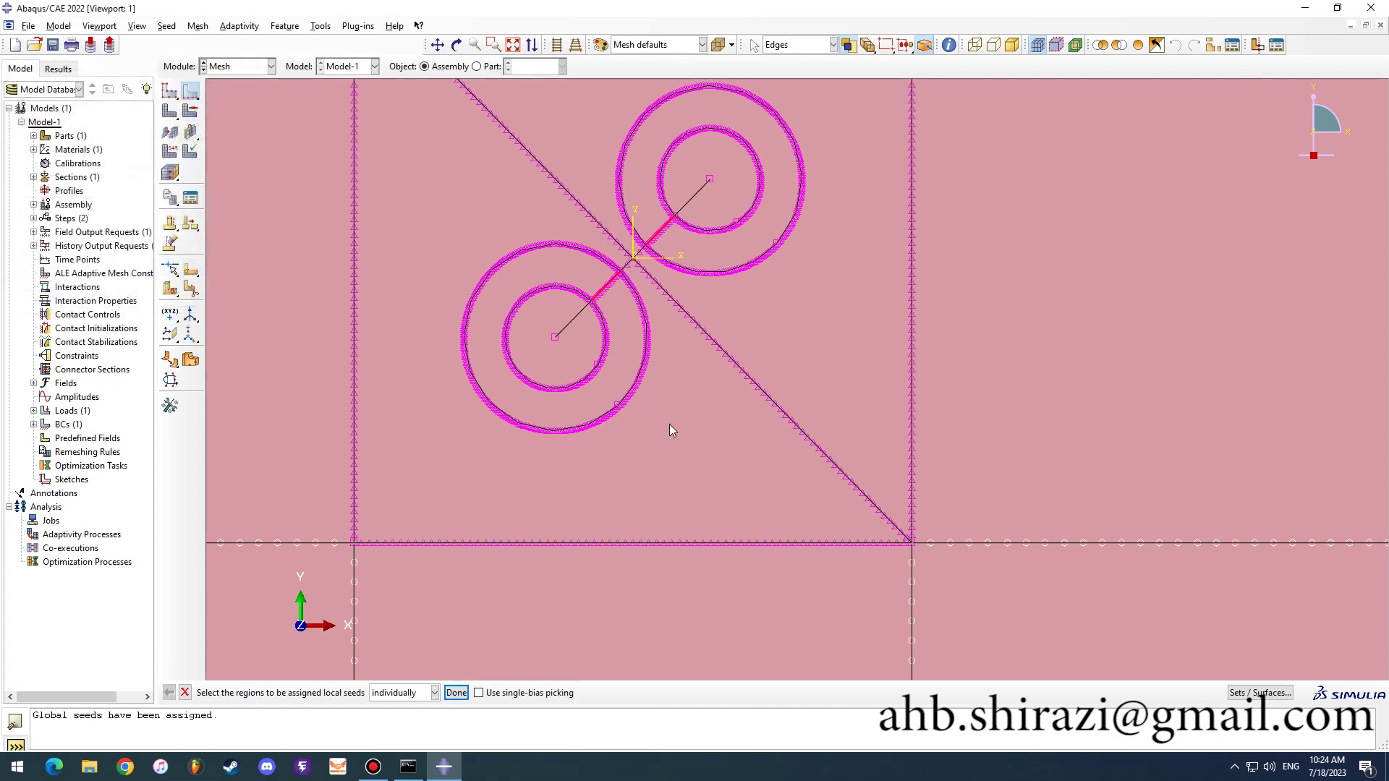
Step: Set the mesh controls of the two inner circle regions around the crack tips to the Tri element shape
scroll(710, 432, down, 3)
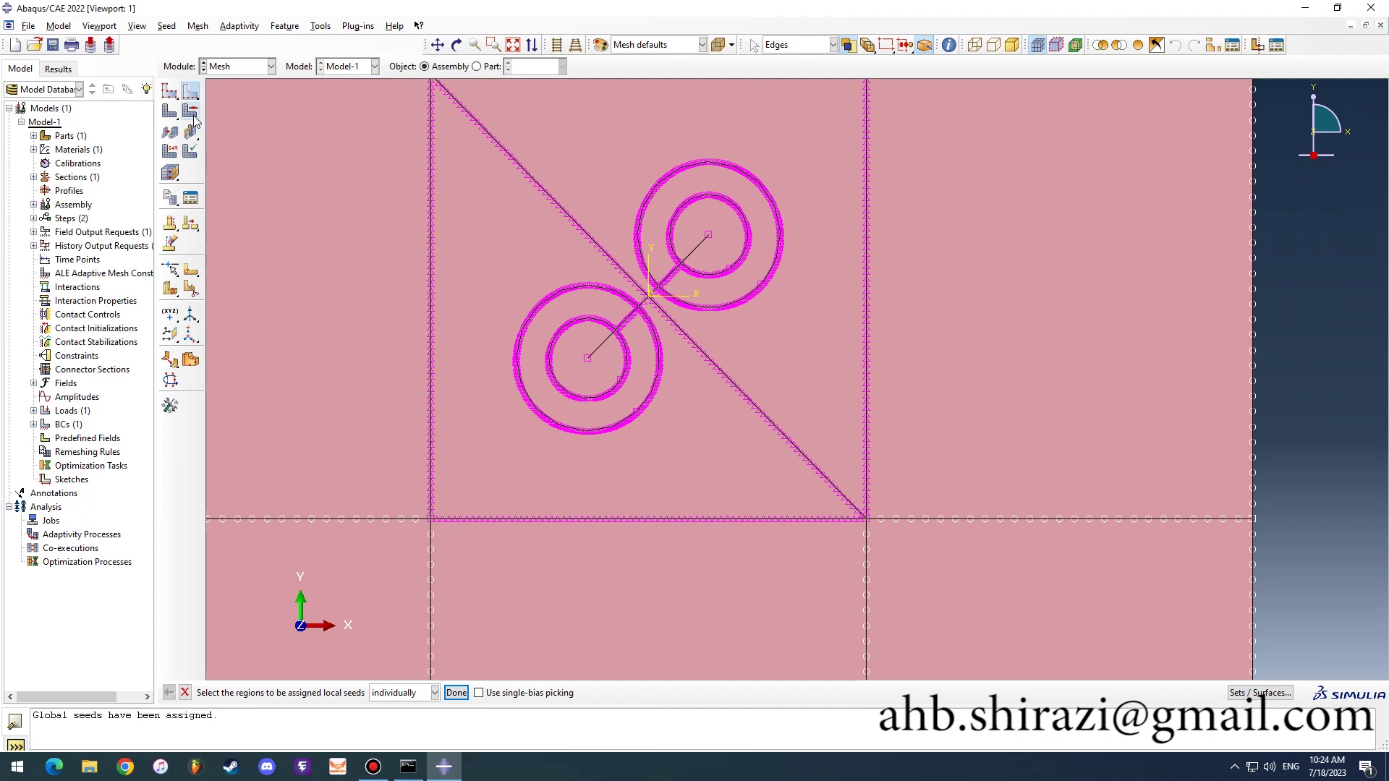
click(191, 113)
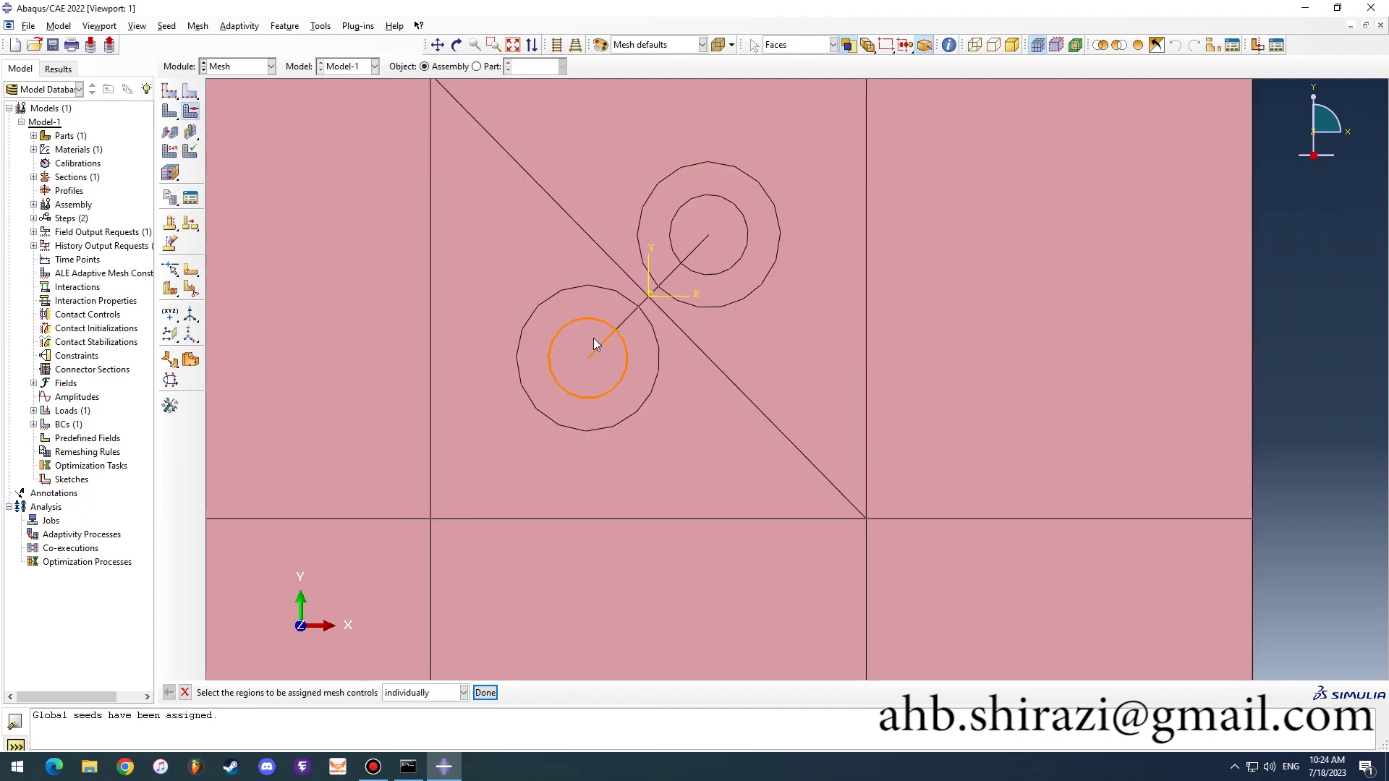
click(593, 342)
shift+click(701, 214)
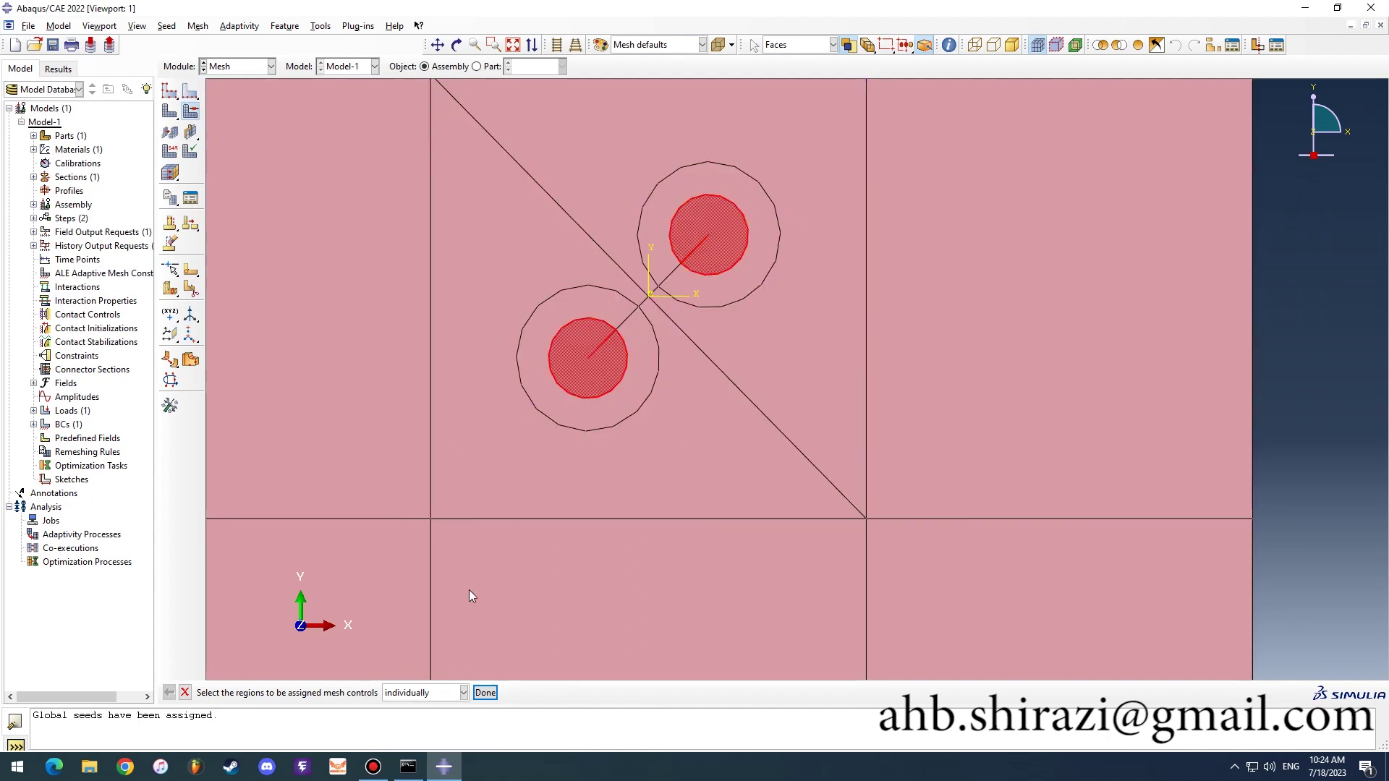
click(485, 693)
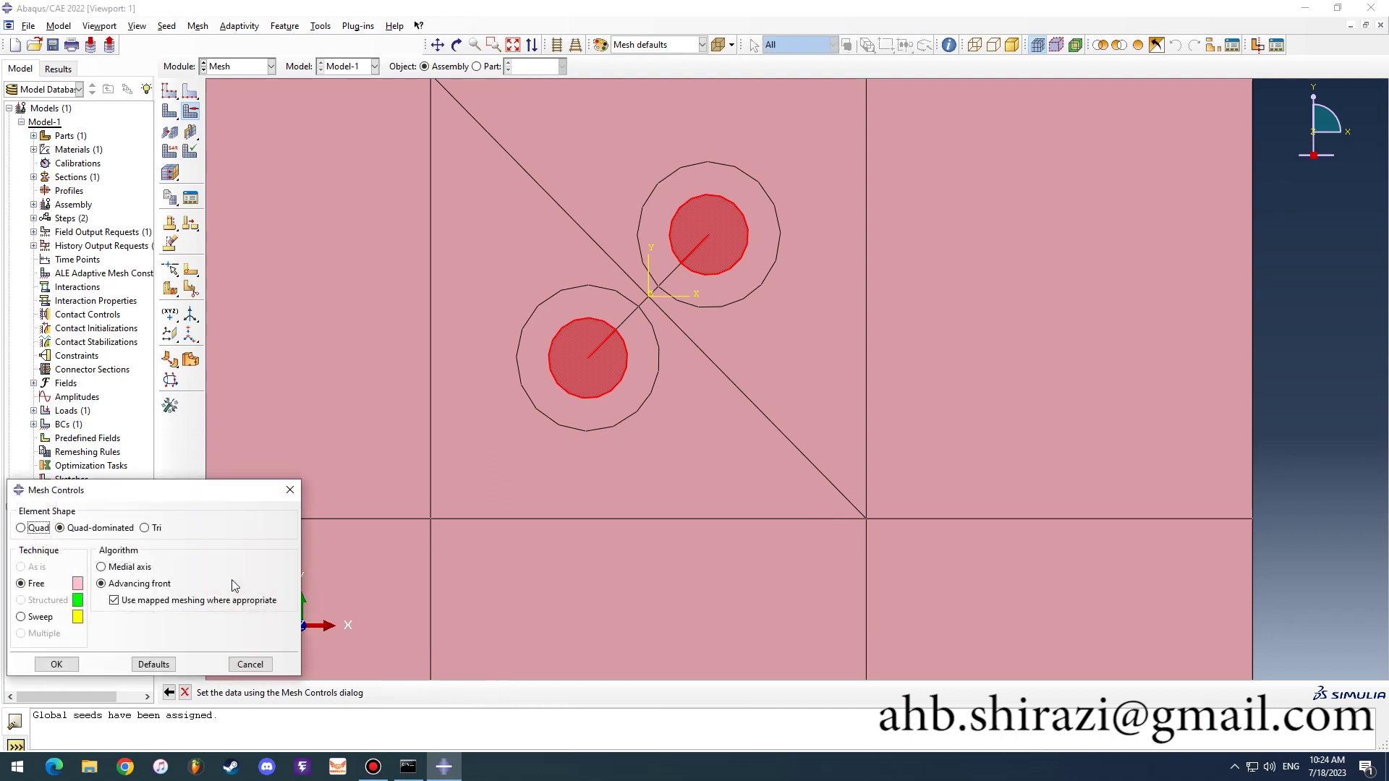
click(148, 528)
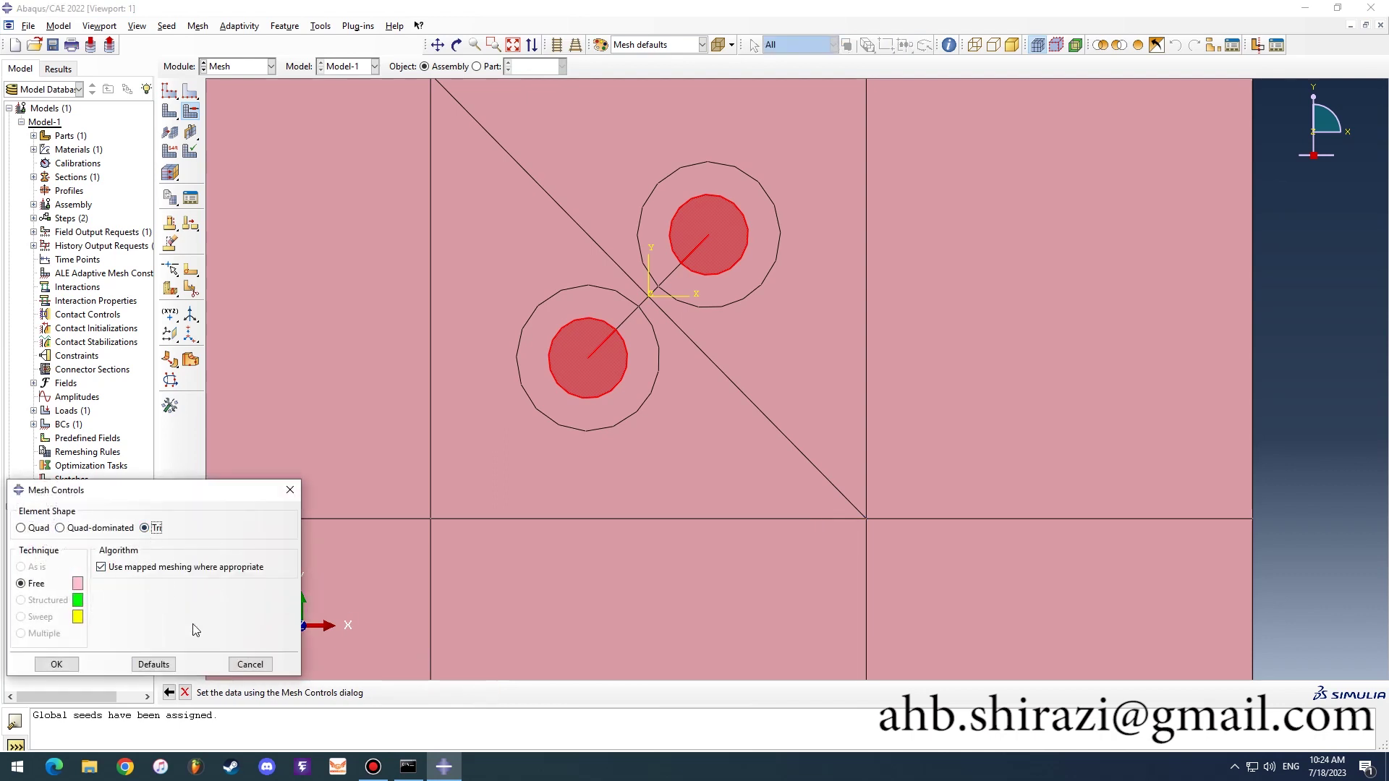
click(57, 664)
Step: Set the mesh controls of all plate regions except the inner circles to the Quad shape with the Medial axis algorithm
scroll(582, 471, down, 1)
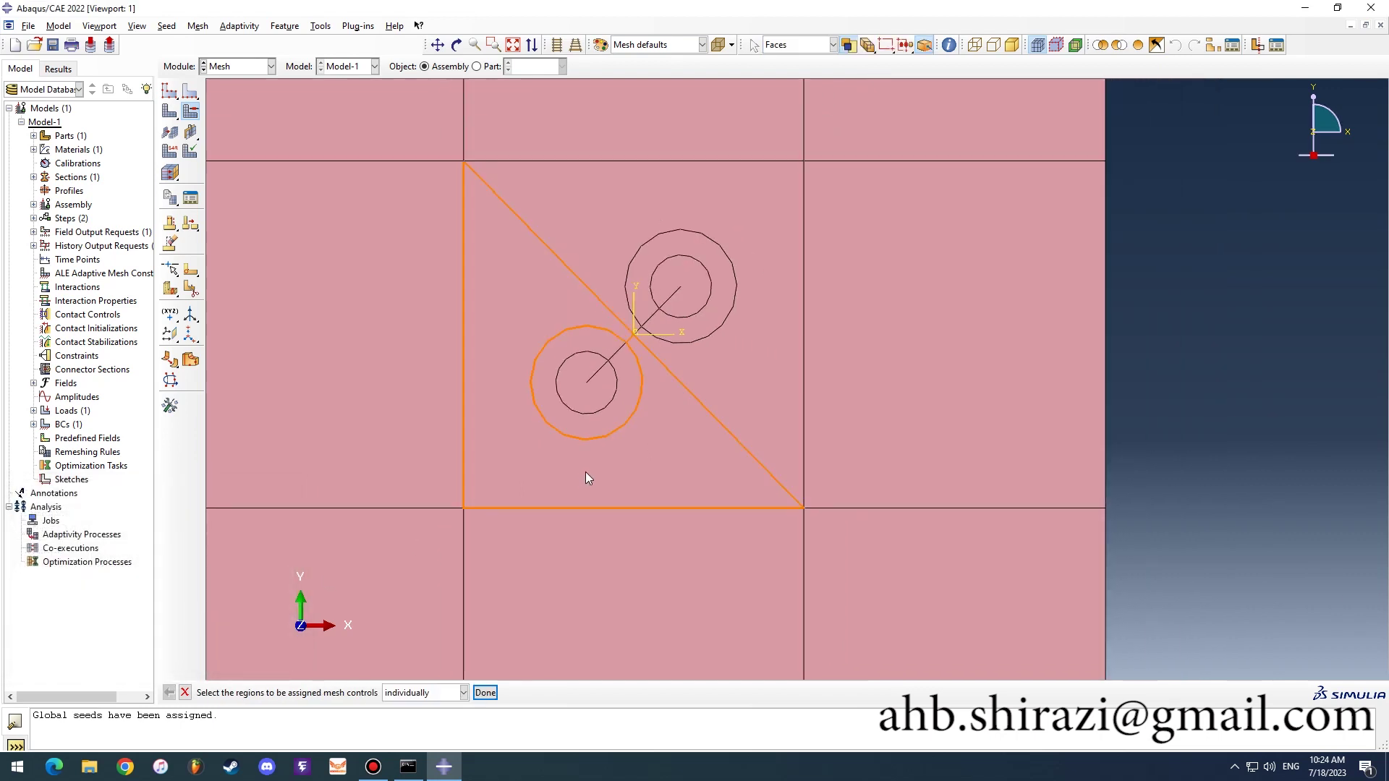
scroll(505, 491, down, 1)
click(563, 359)
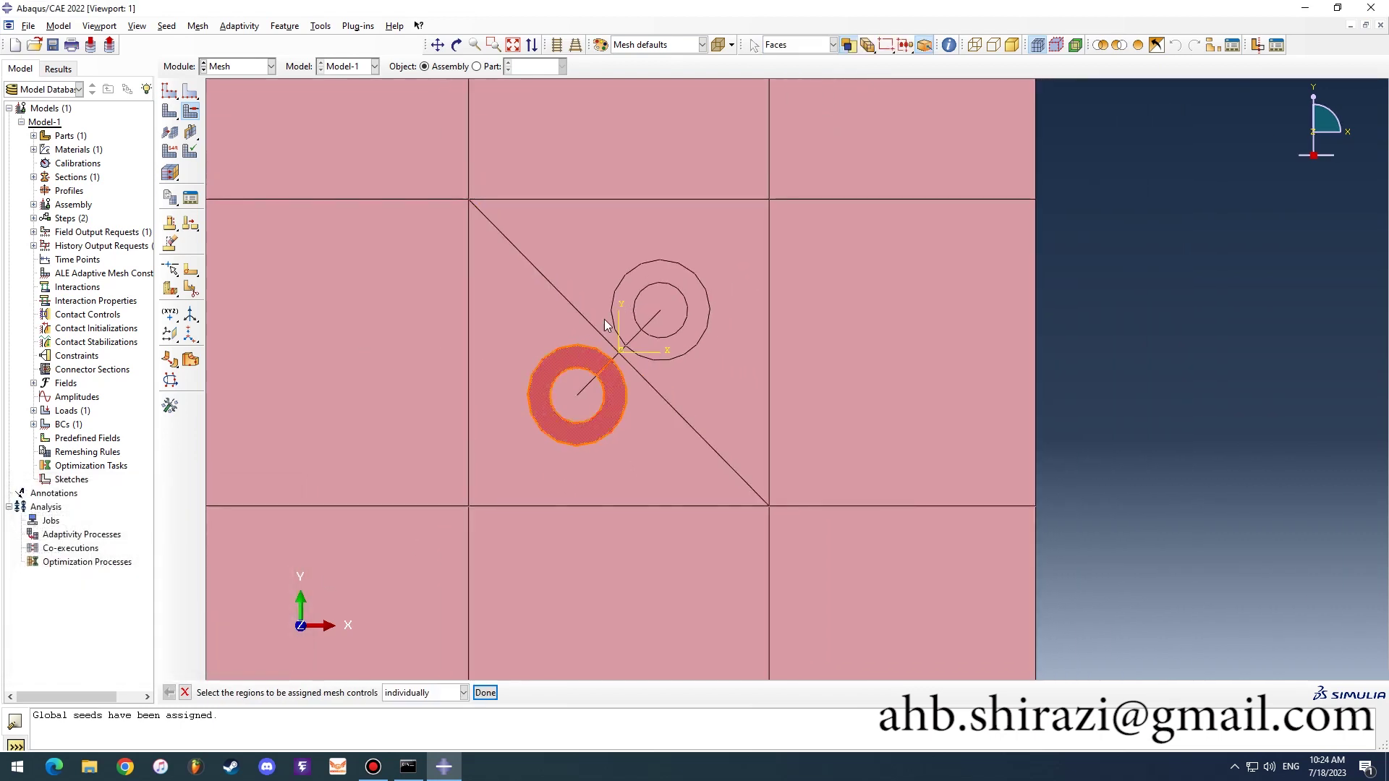
shift+click(631, 293)
shift+click(492, 322)
shift+click(584, 249)
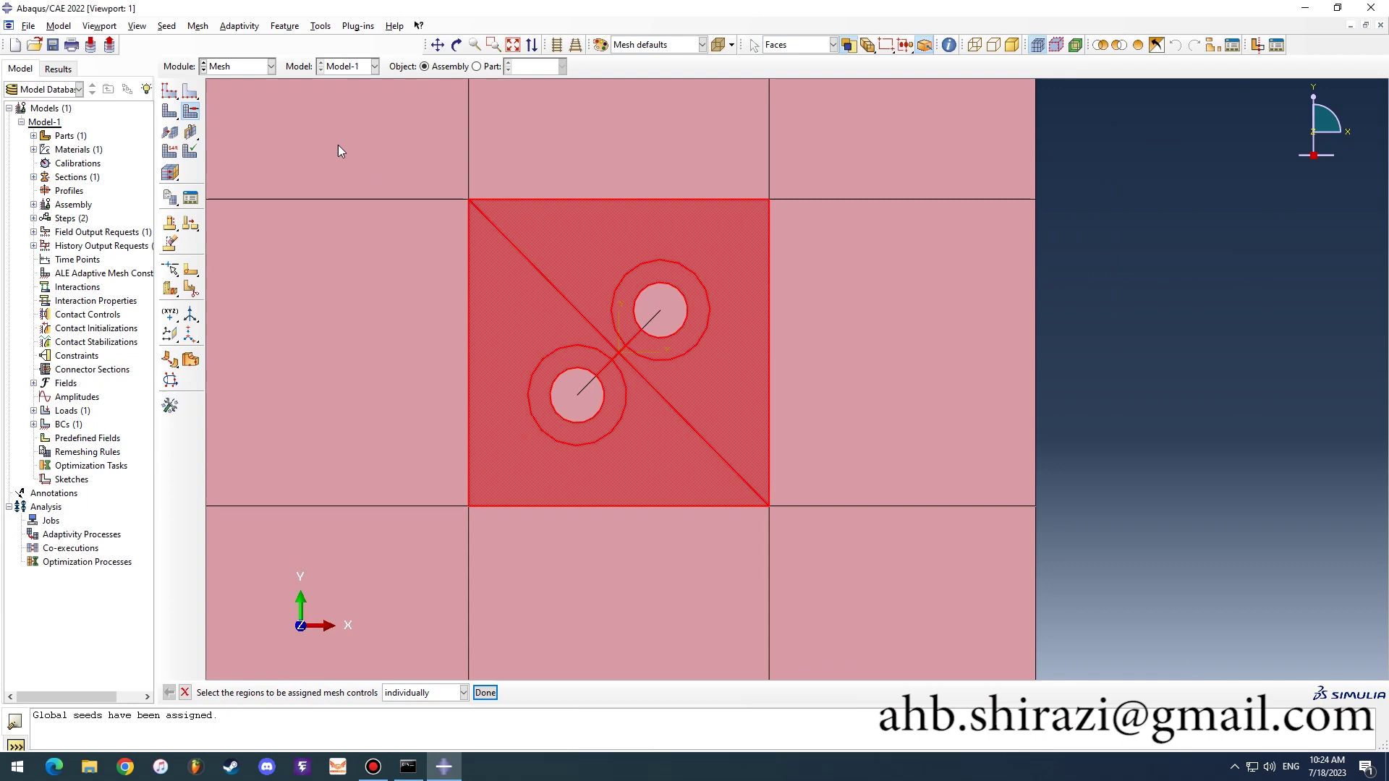
shift+drag(1085, 136, 416, 168)
shift+click(955, 326)
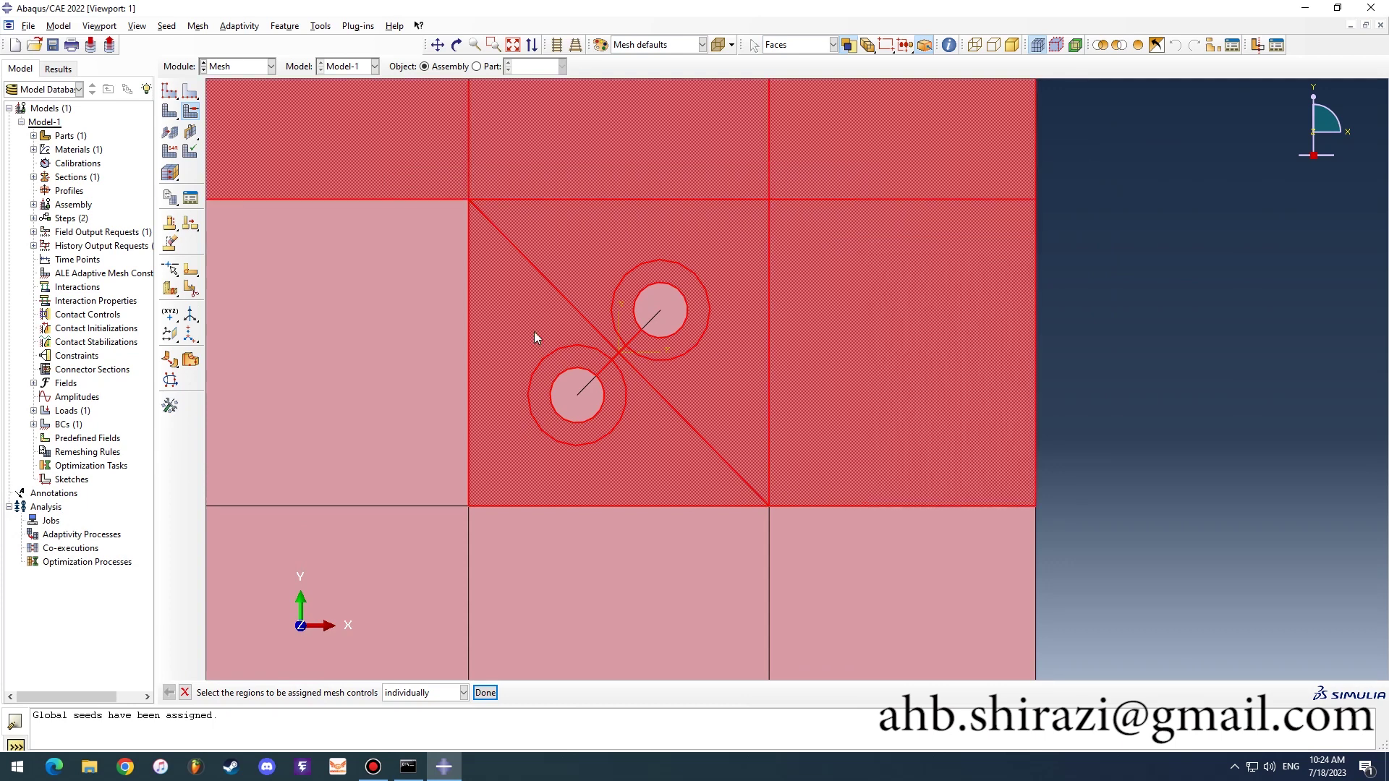
shift+click(456, 369)
shift+drag(907, 601, 345, 601)
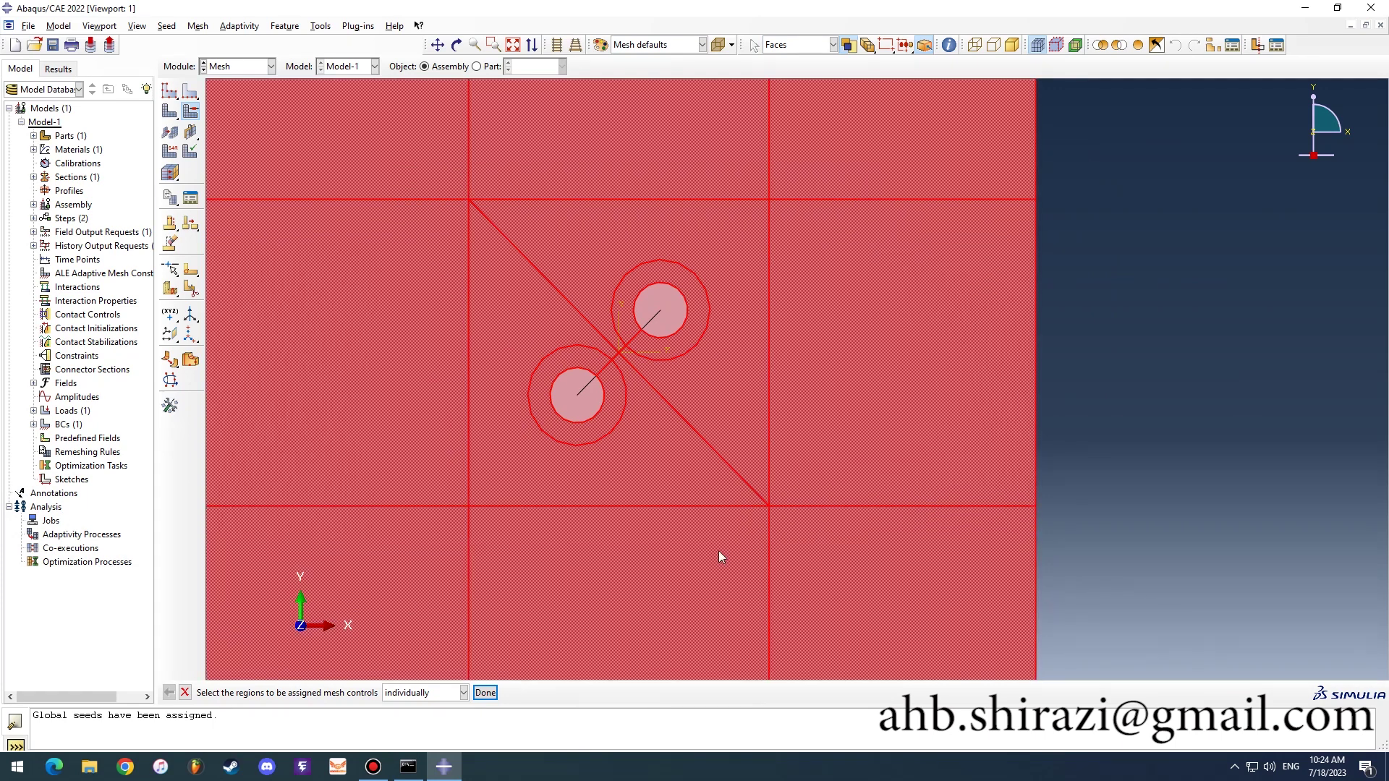
scroll(796, 548, down, 1)
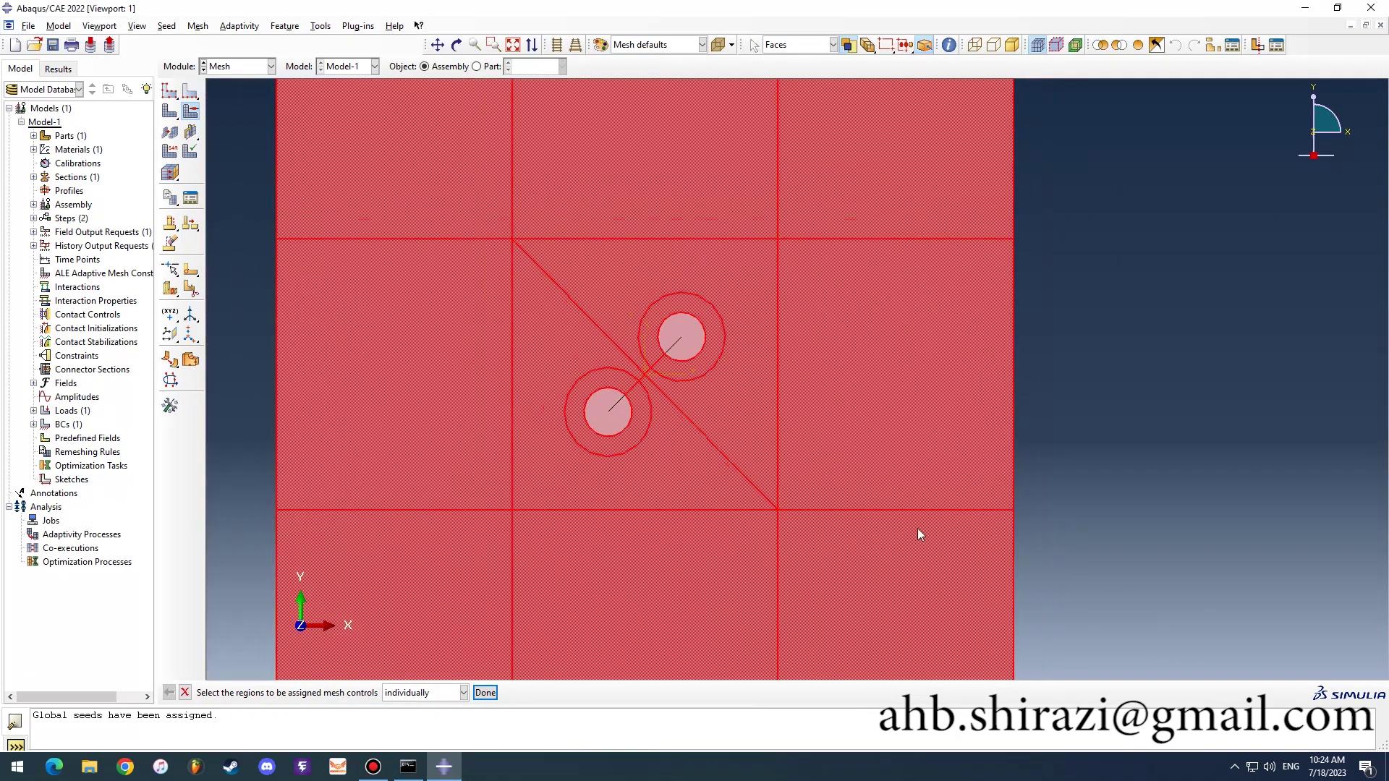
click(485, 693)
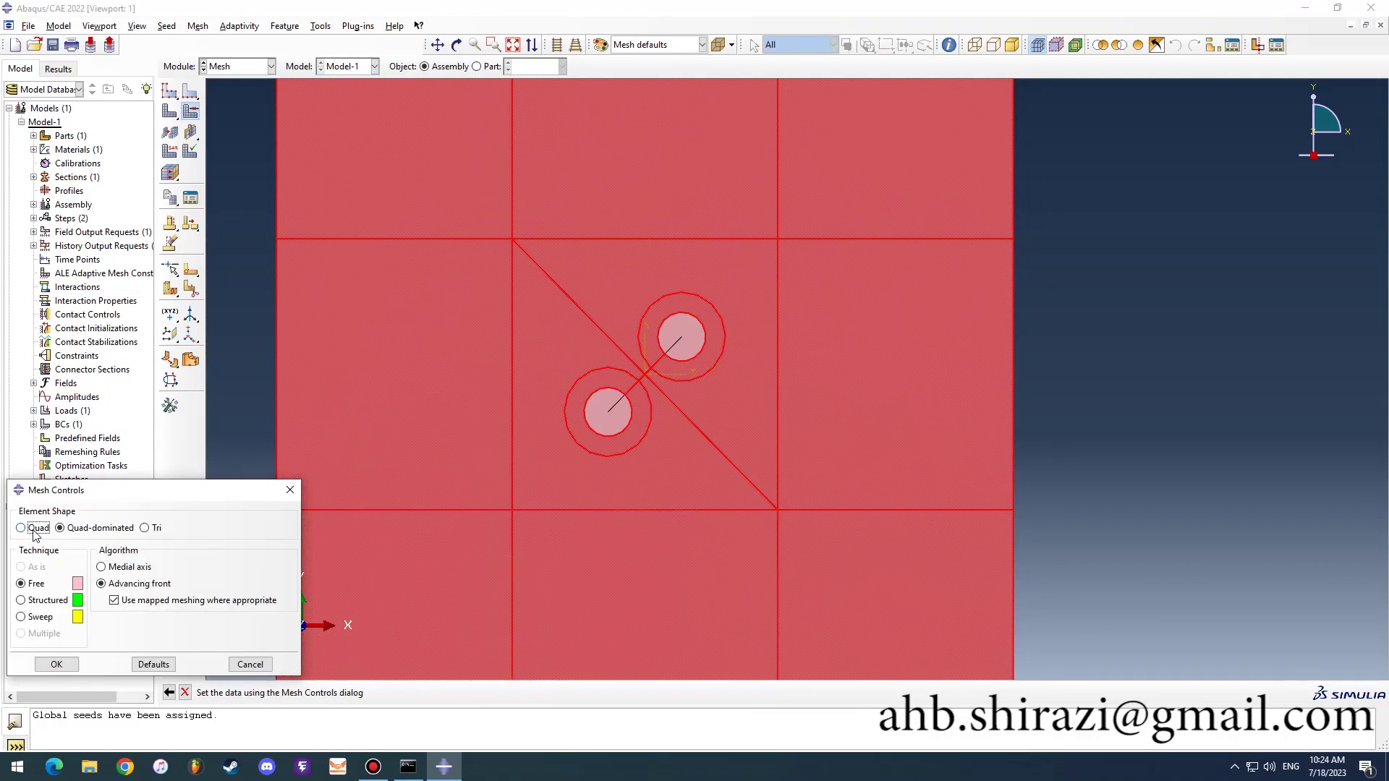
click(35, 529)
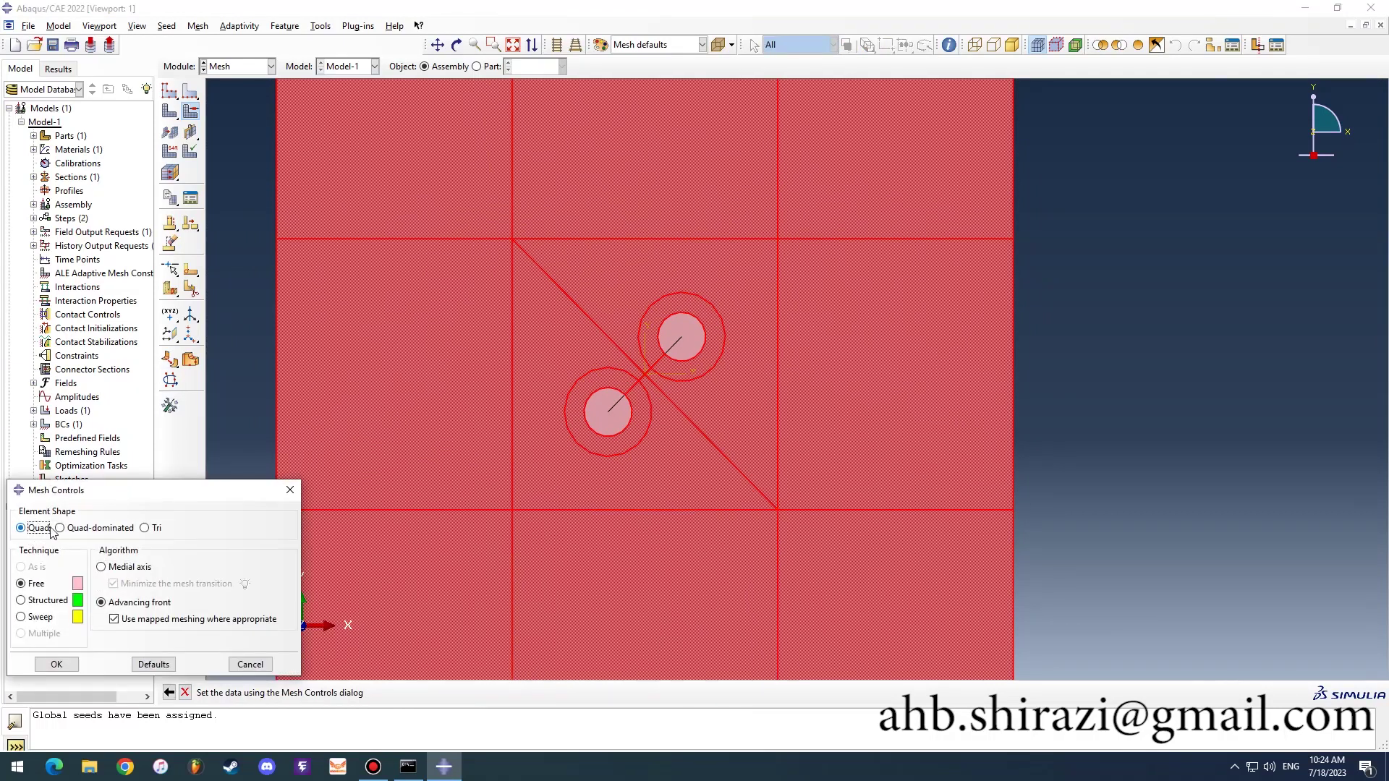
click(102, 568)
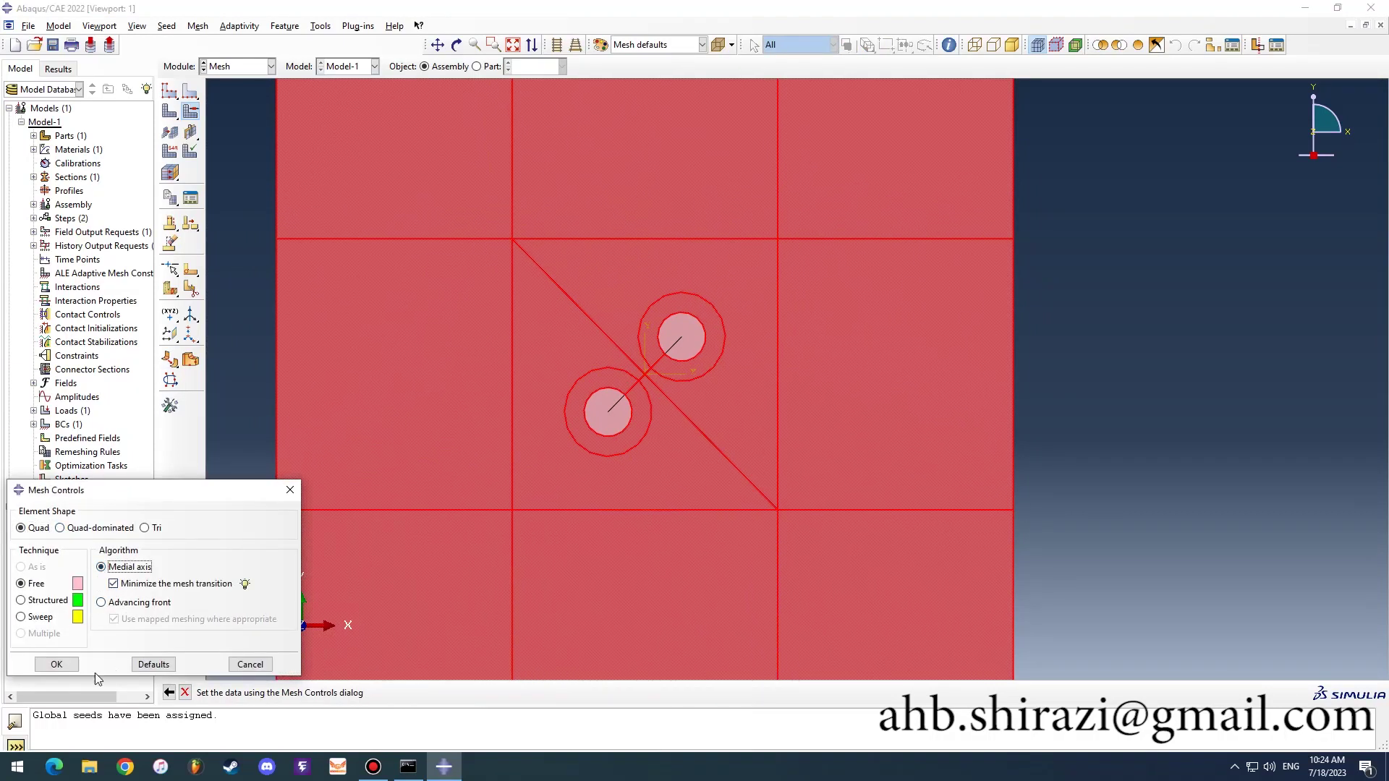
click(56, 665)
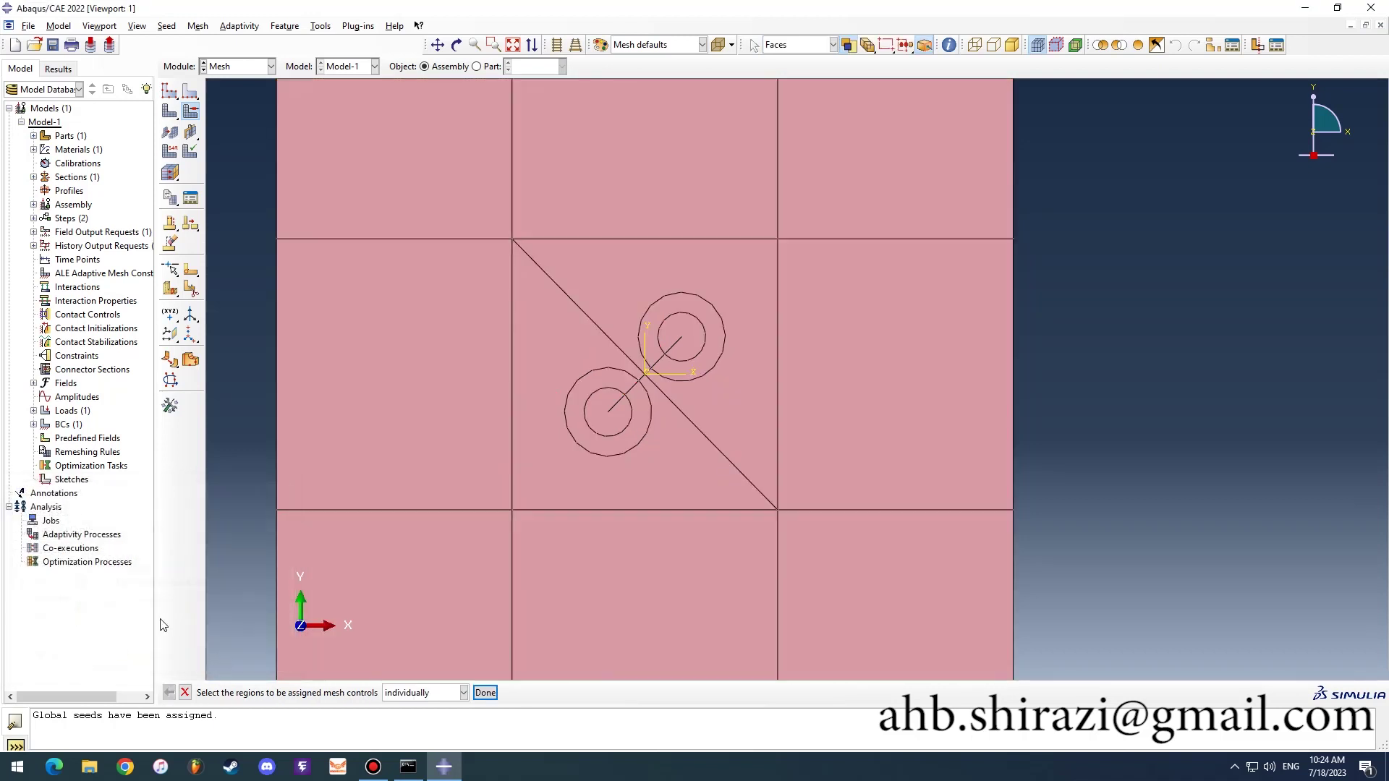
click(485, 693)
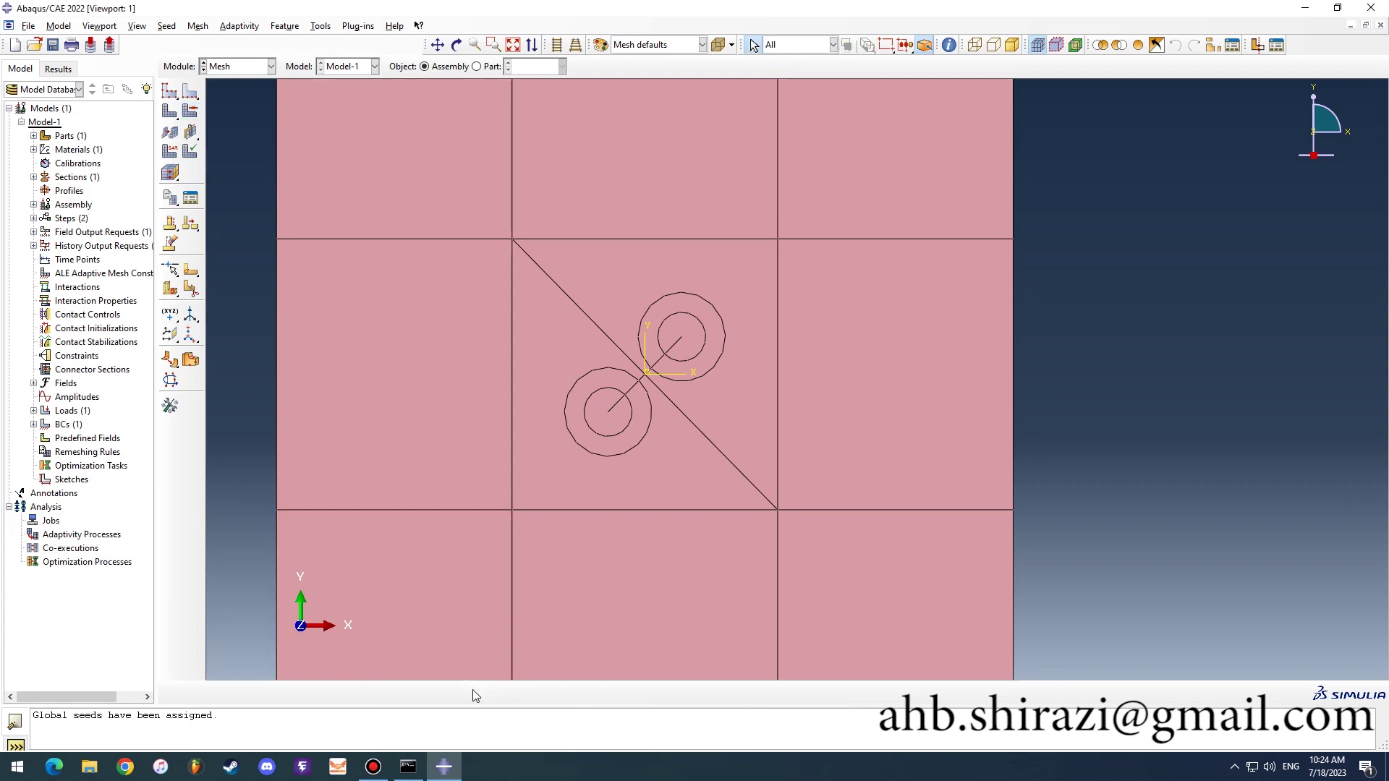
Step: Mesh the part instance and inspect the elements around both crack tips
click(170, 111)
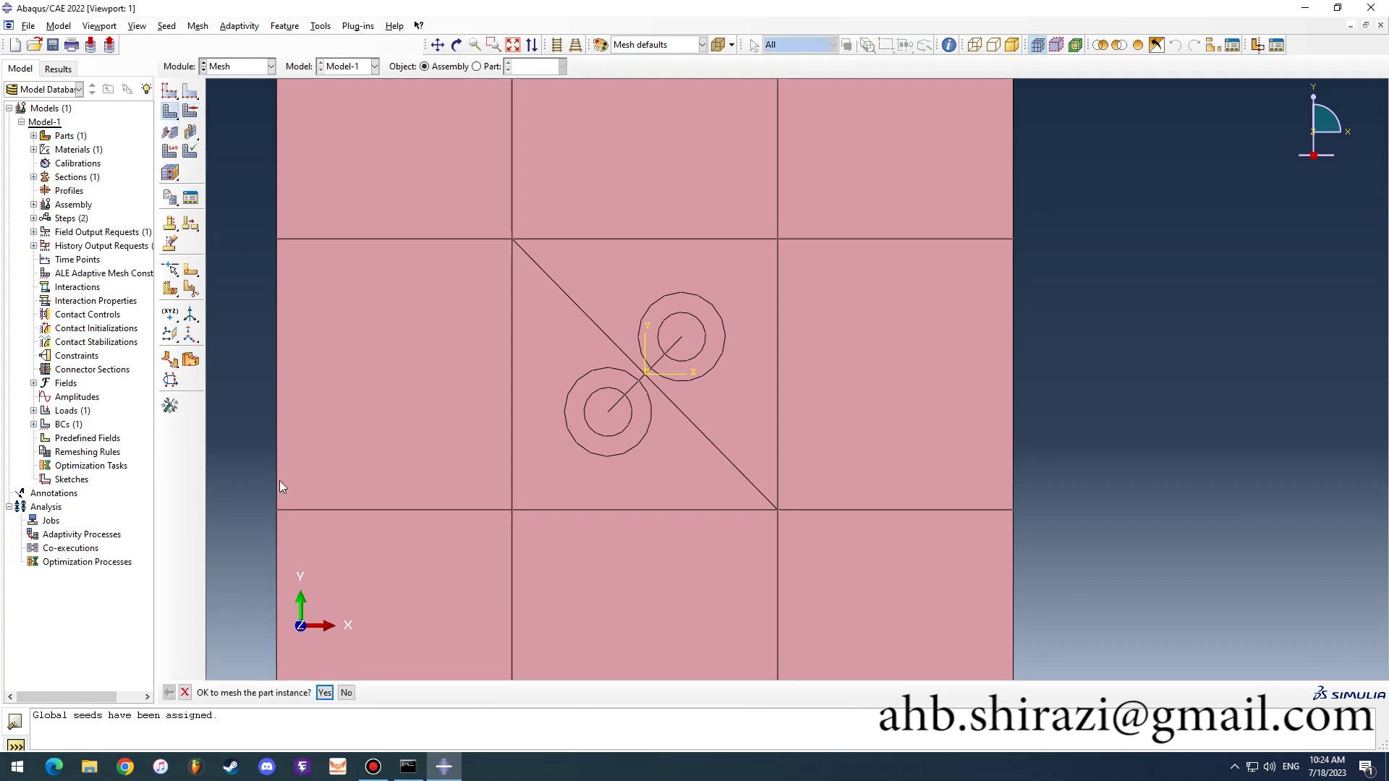
click(326, 693)
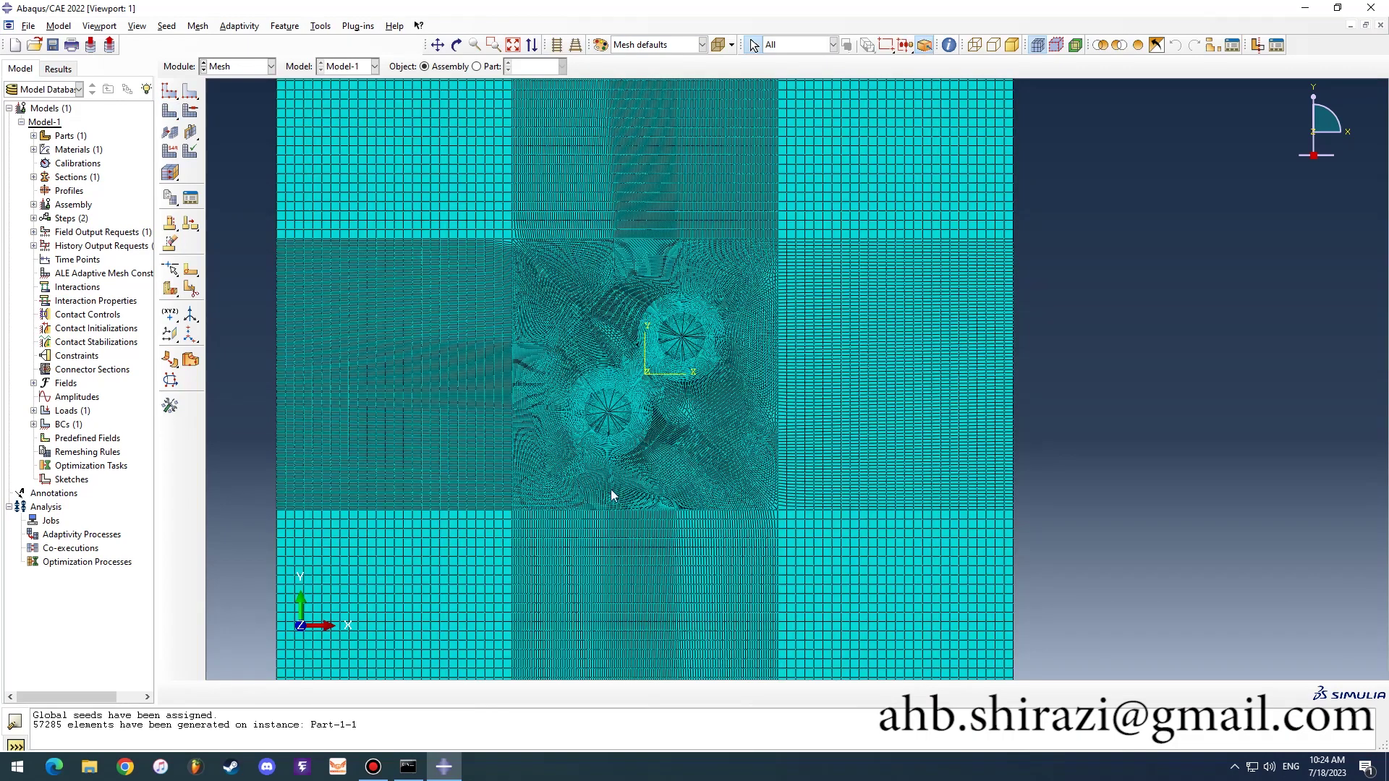
scroll(647, 453, up, 8)
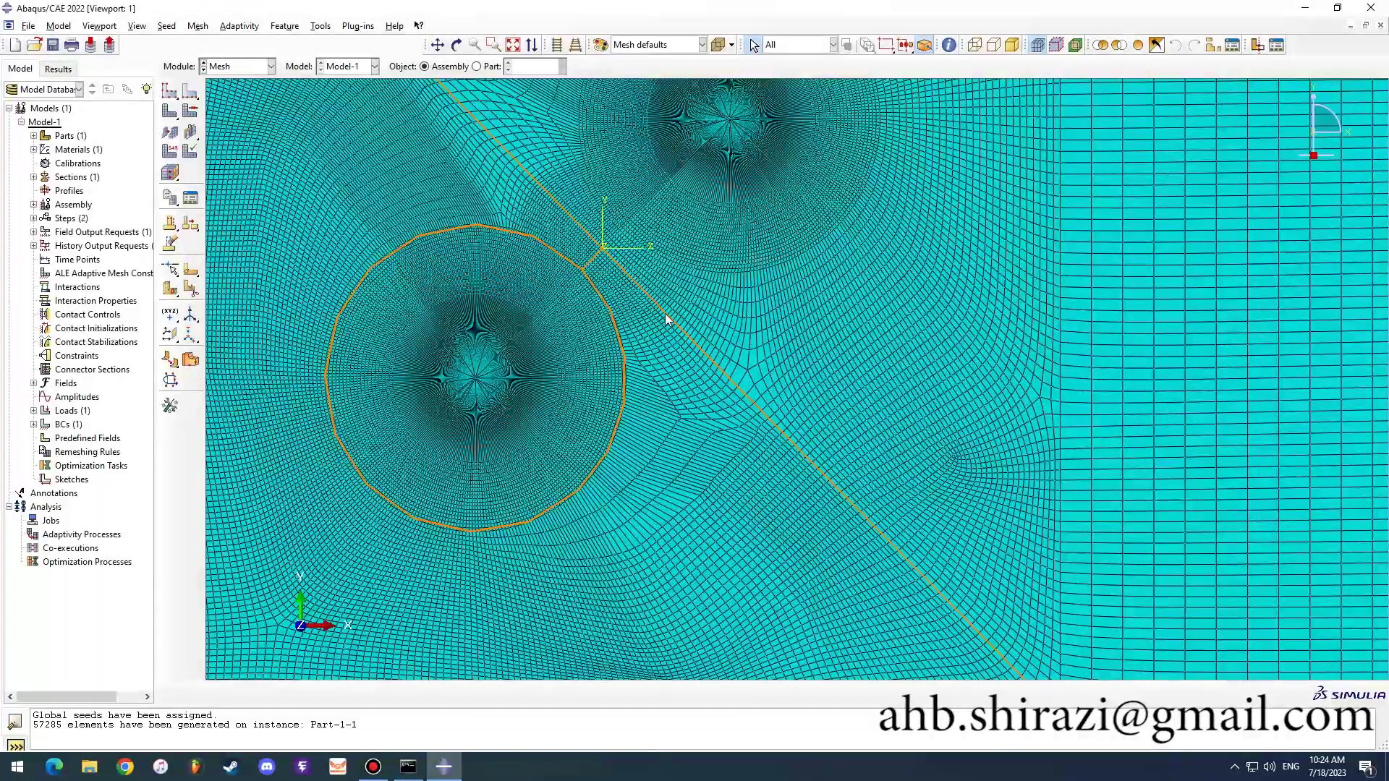
scroll(662, 316, down, 3)
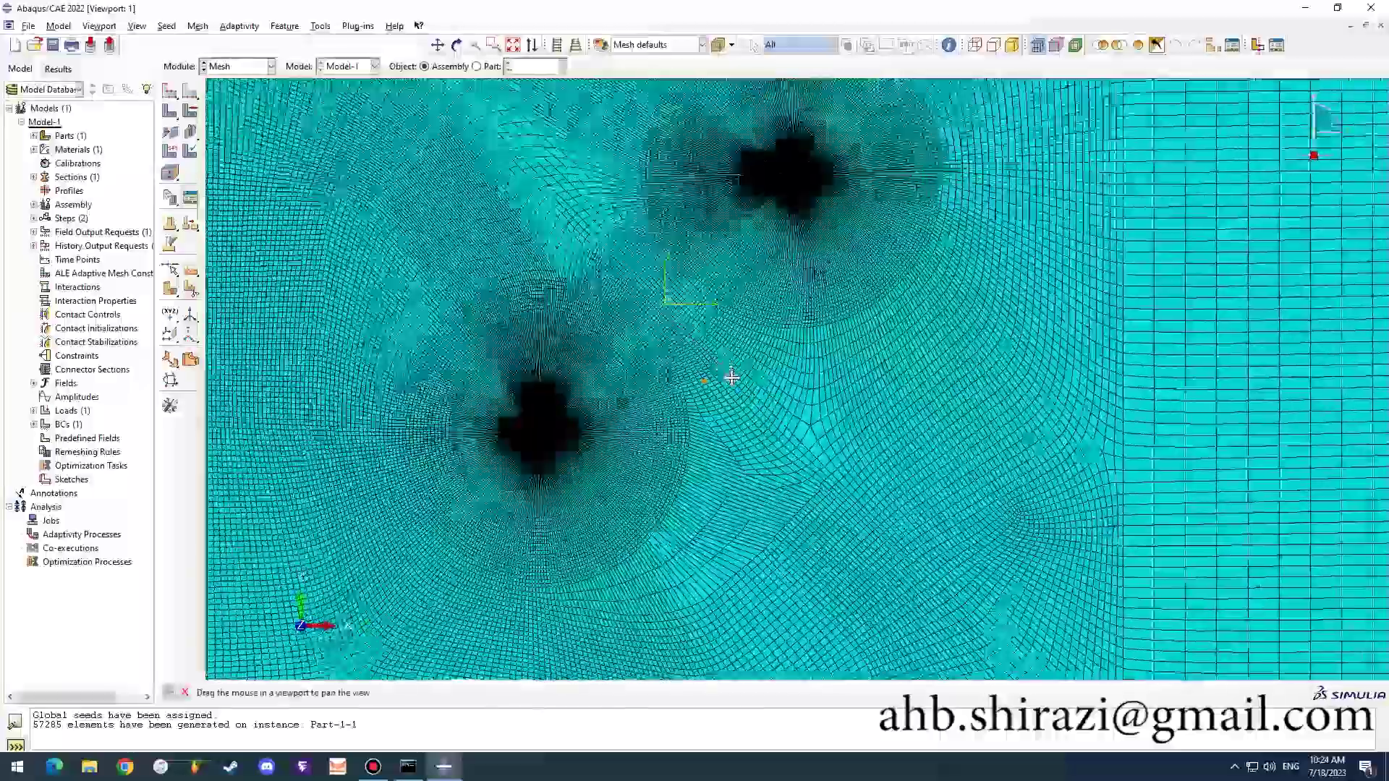
scroll(753, 447, down, 2)
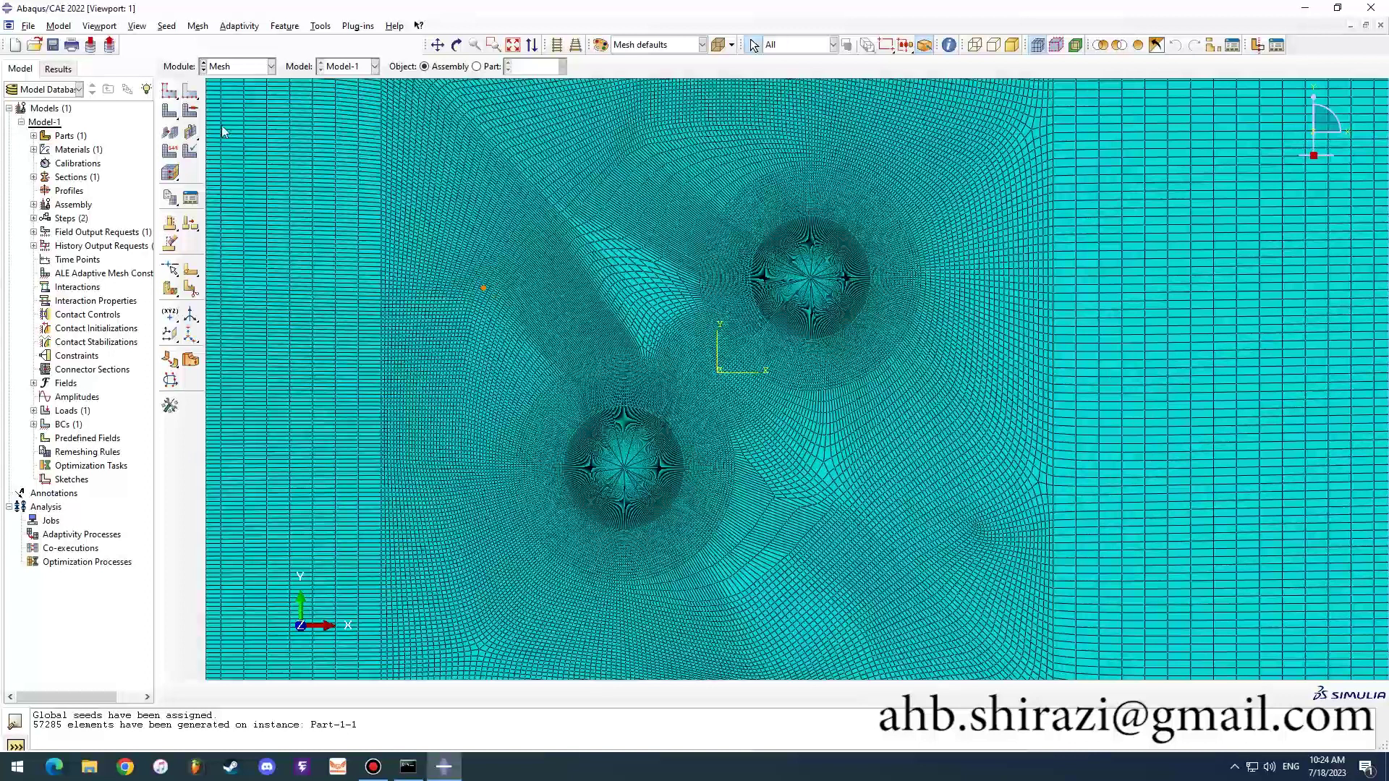
Step: Change the central square's regions and both outer rings to Quad-dominated elements with the Medial axis algorithm, deleting the invalidated meshes
click(190, 110)
click(486, 270)
shift+click(736, 362)
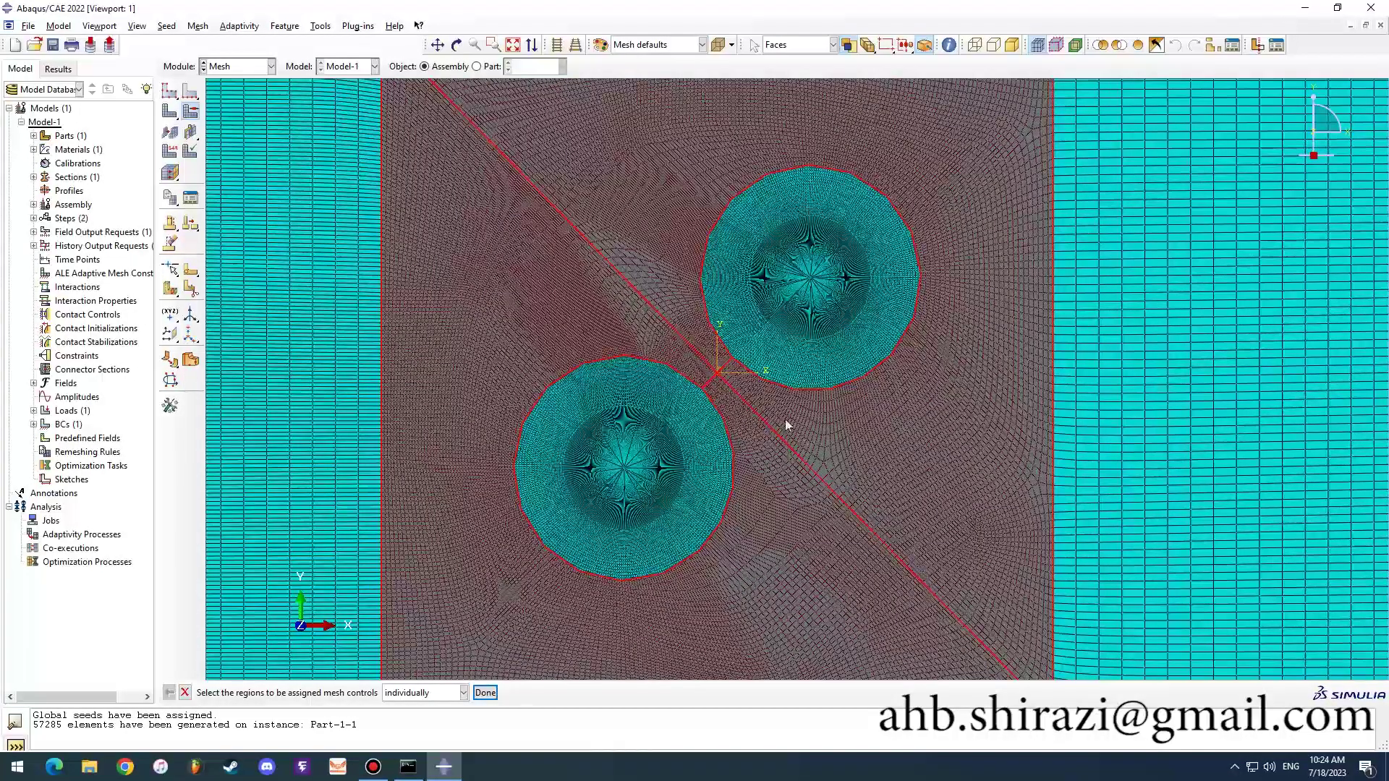
scroll(787, 425, up, 3)
shift+click(595, 378)
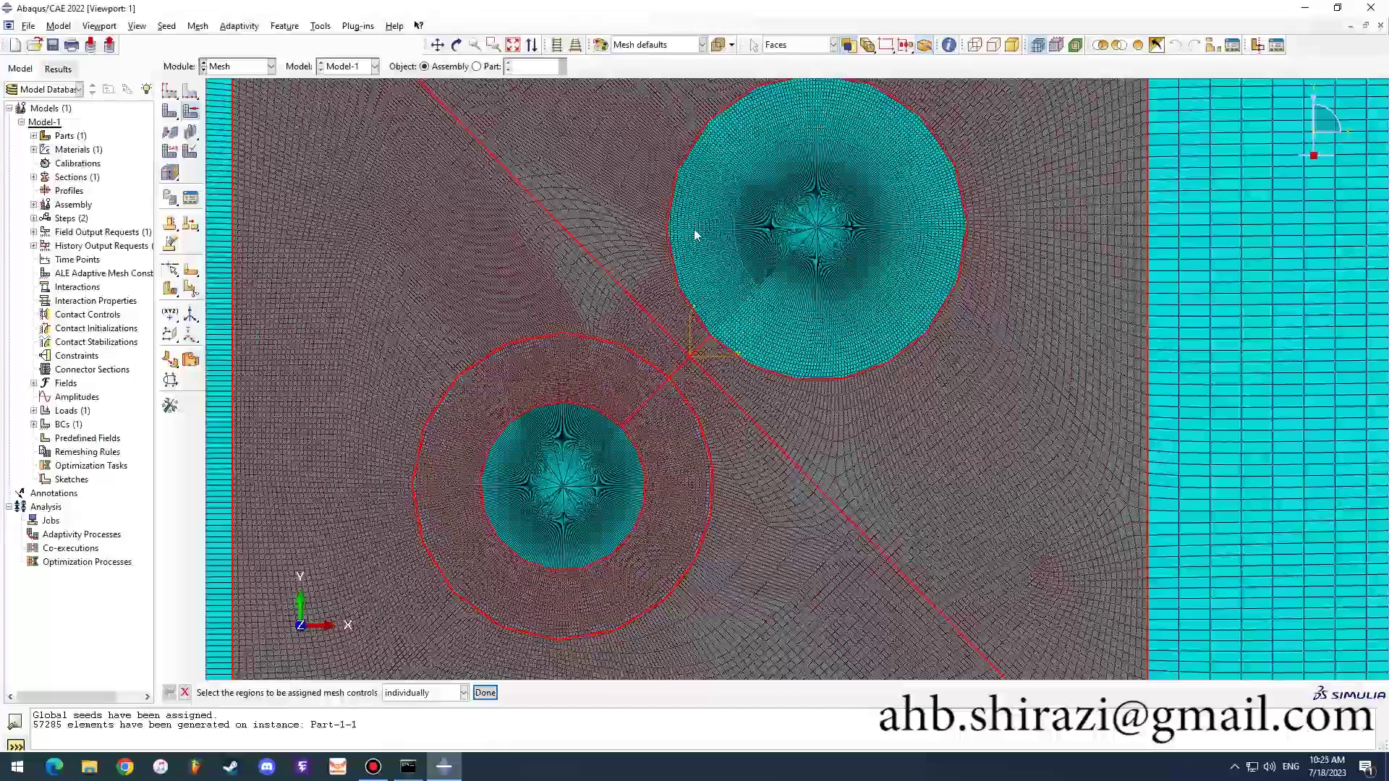
shift+click(695, 236)
click(484, 693)
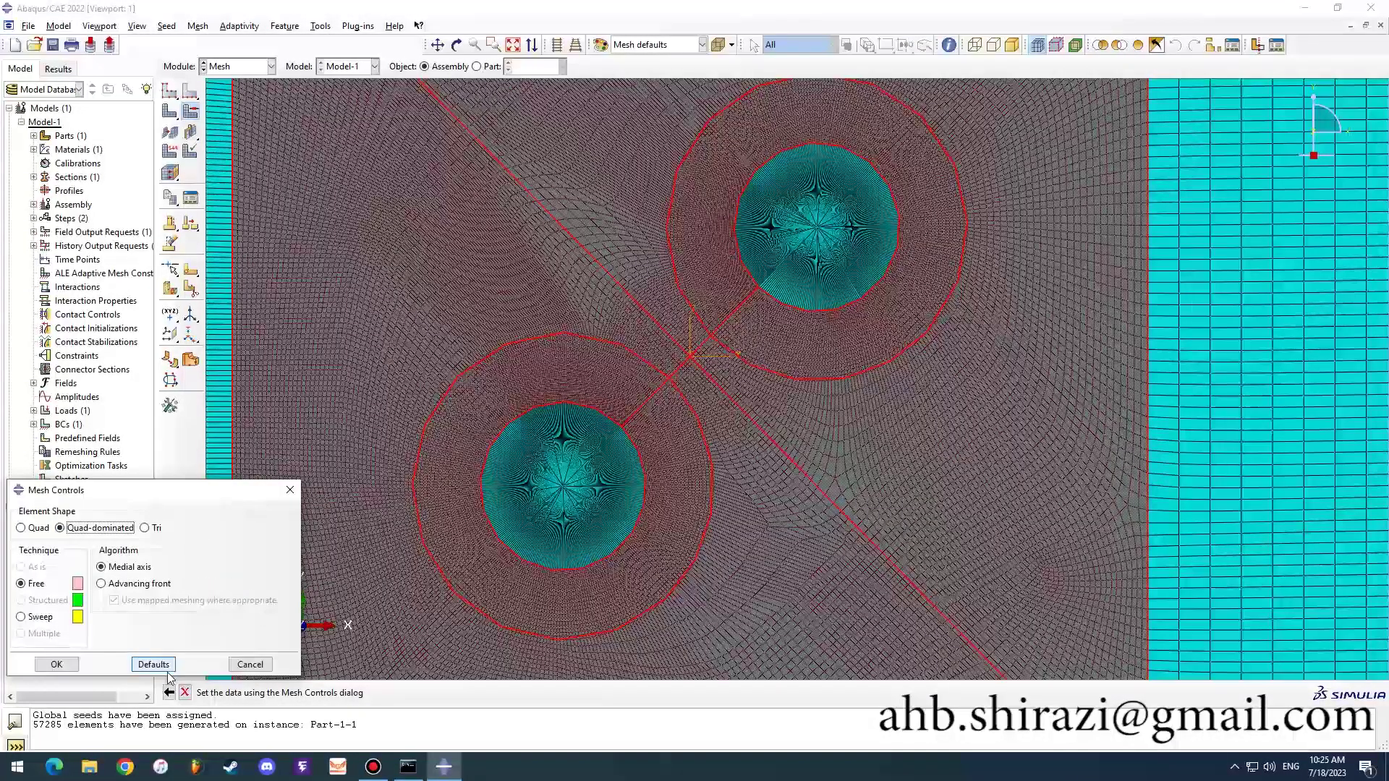
click(56, 664)
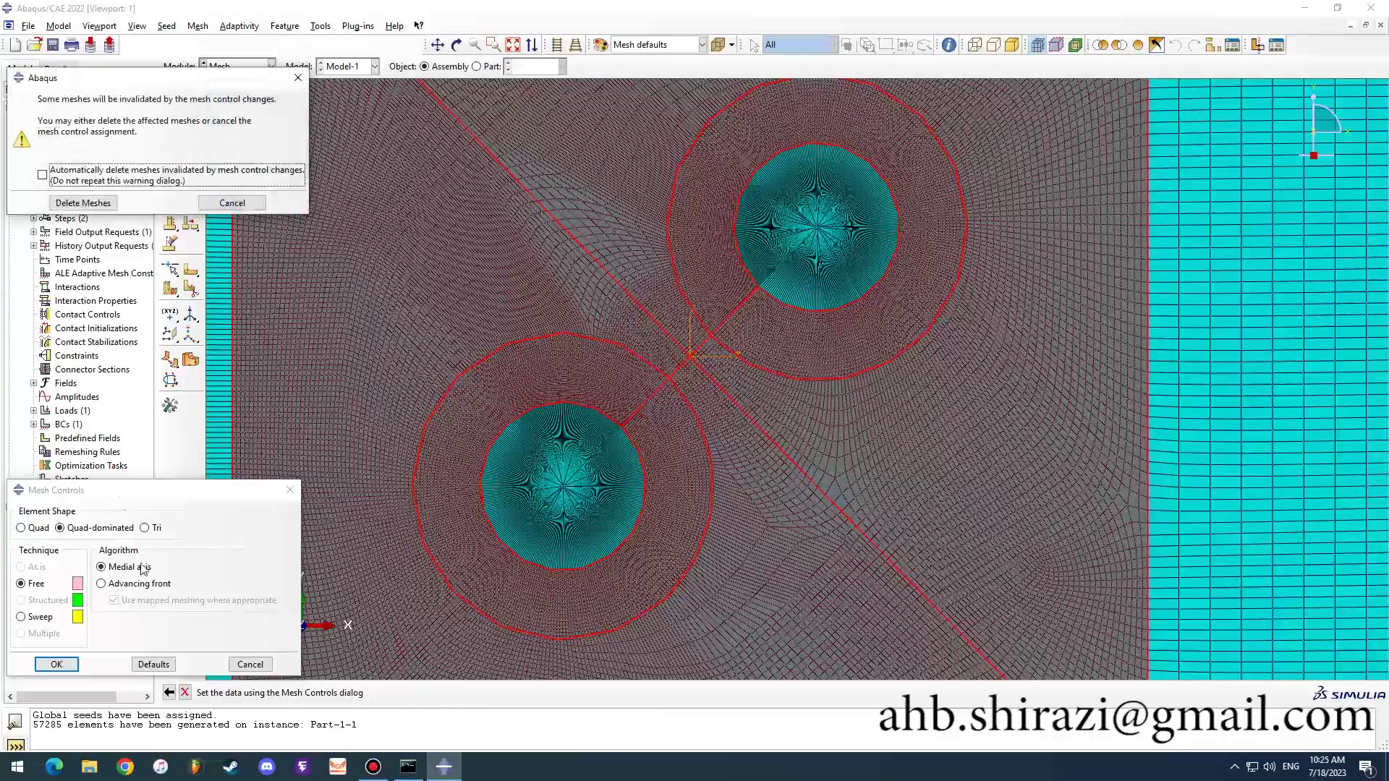
click(82, 203)
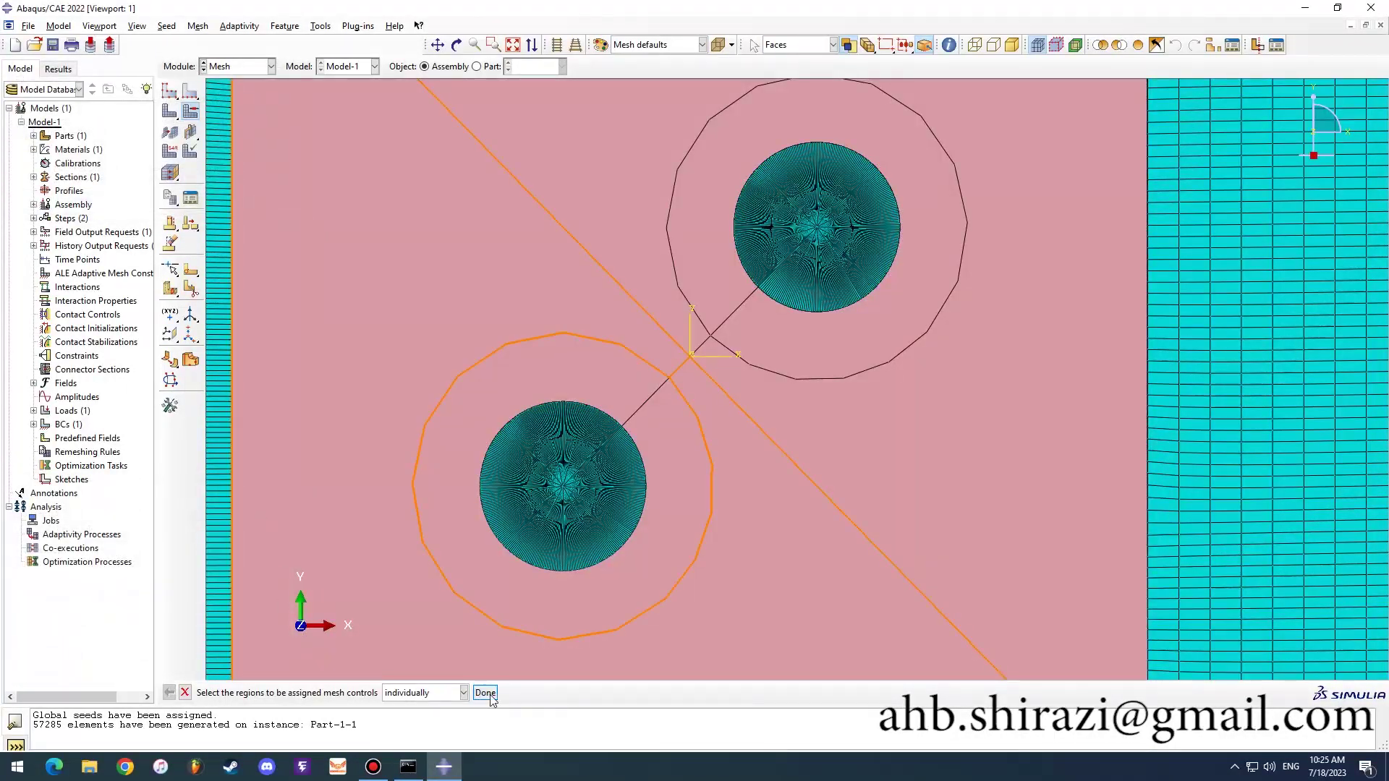
click(284, 329)
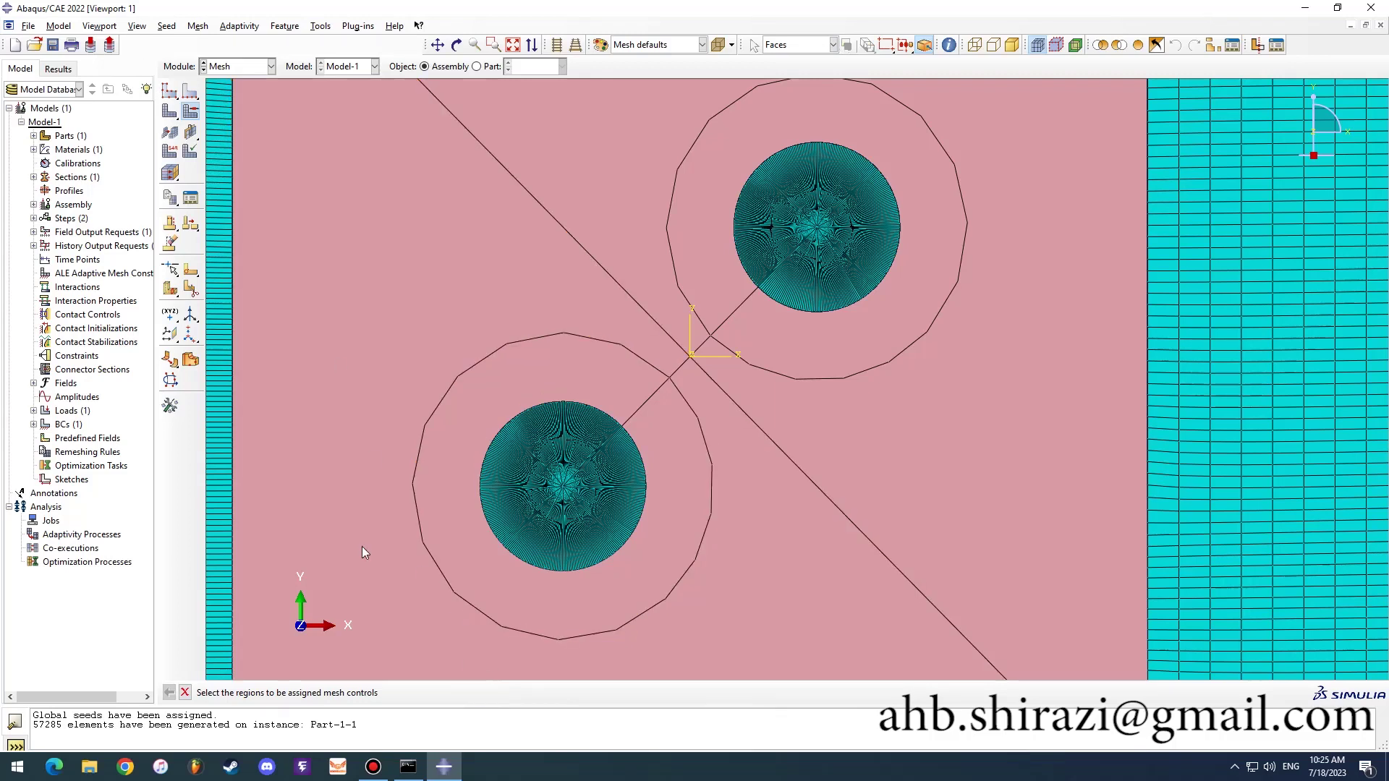
key(Escape)
Step: Mesh the part instance and inspect the elements between the two crack-tip circles
click(169, 113)
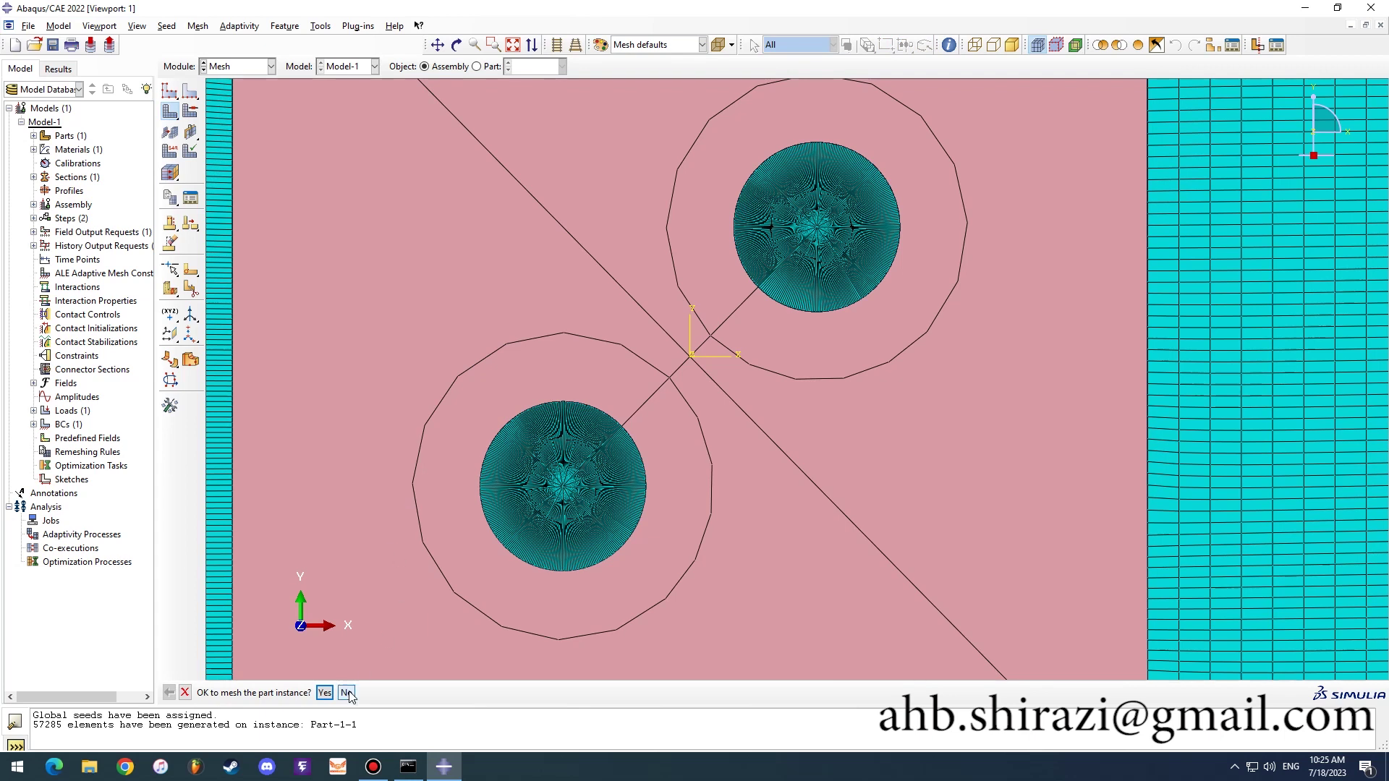
middle_click(434, 607)
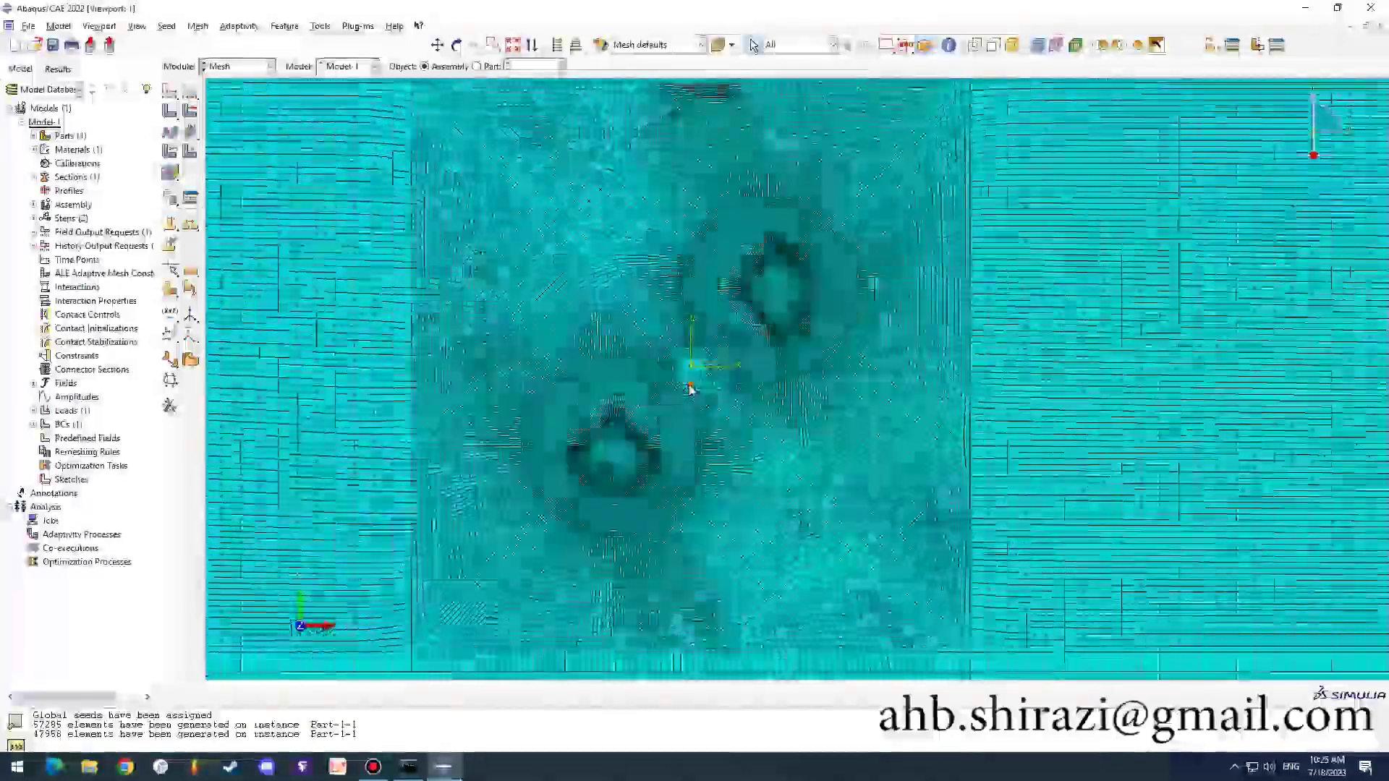
scroll(687, 389, up, 2)
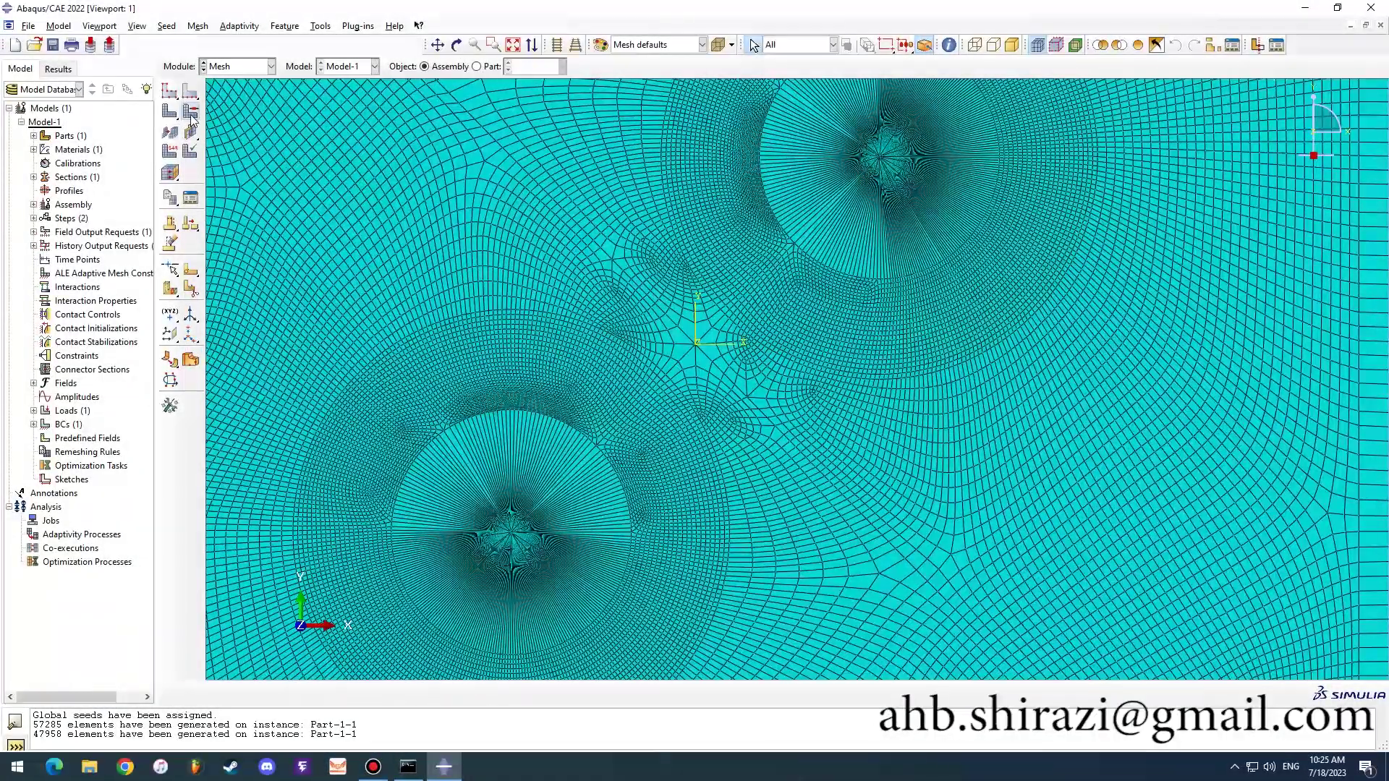
Step: Seed the short crack segments between the two outer circles by number with 15 elements and no bias, deleting the invalidated meshes
click(190, 110)
click(685, 352)
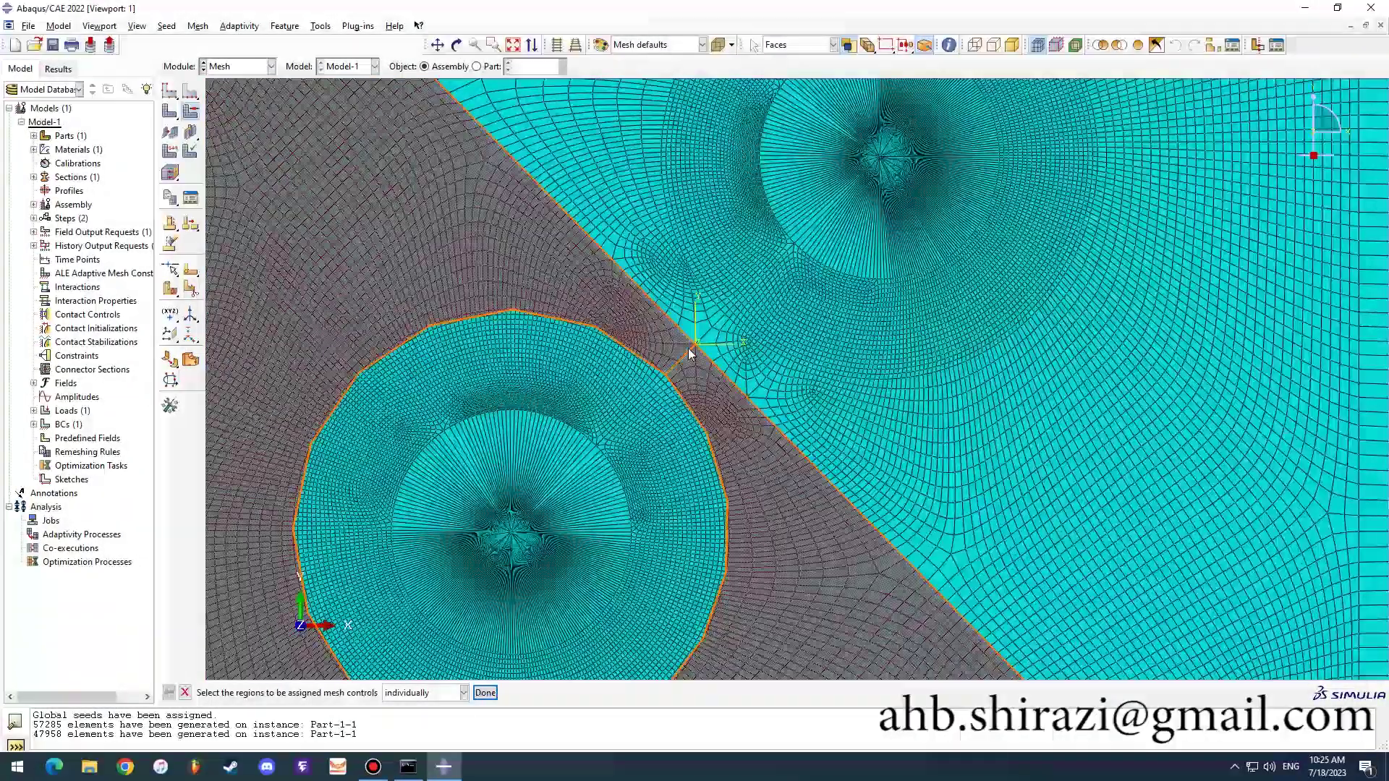
click(190, 91)
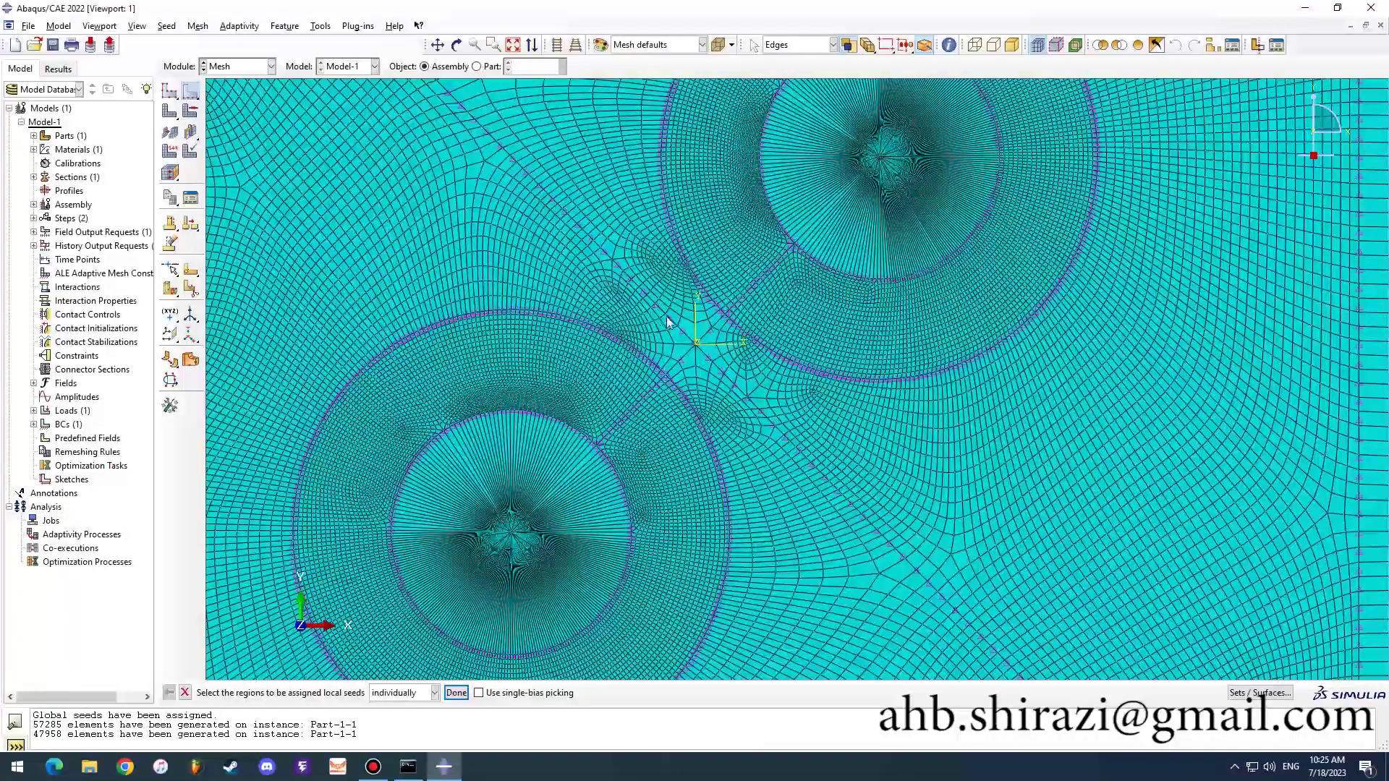
click(705, 338)
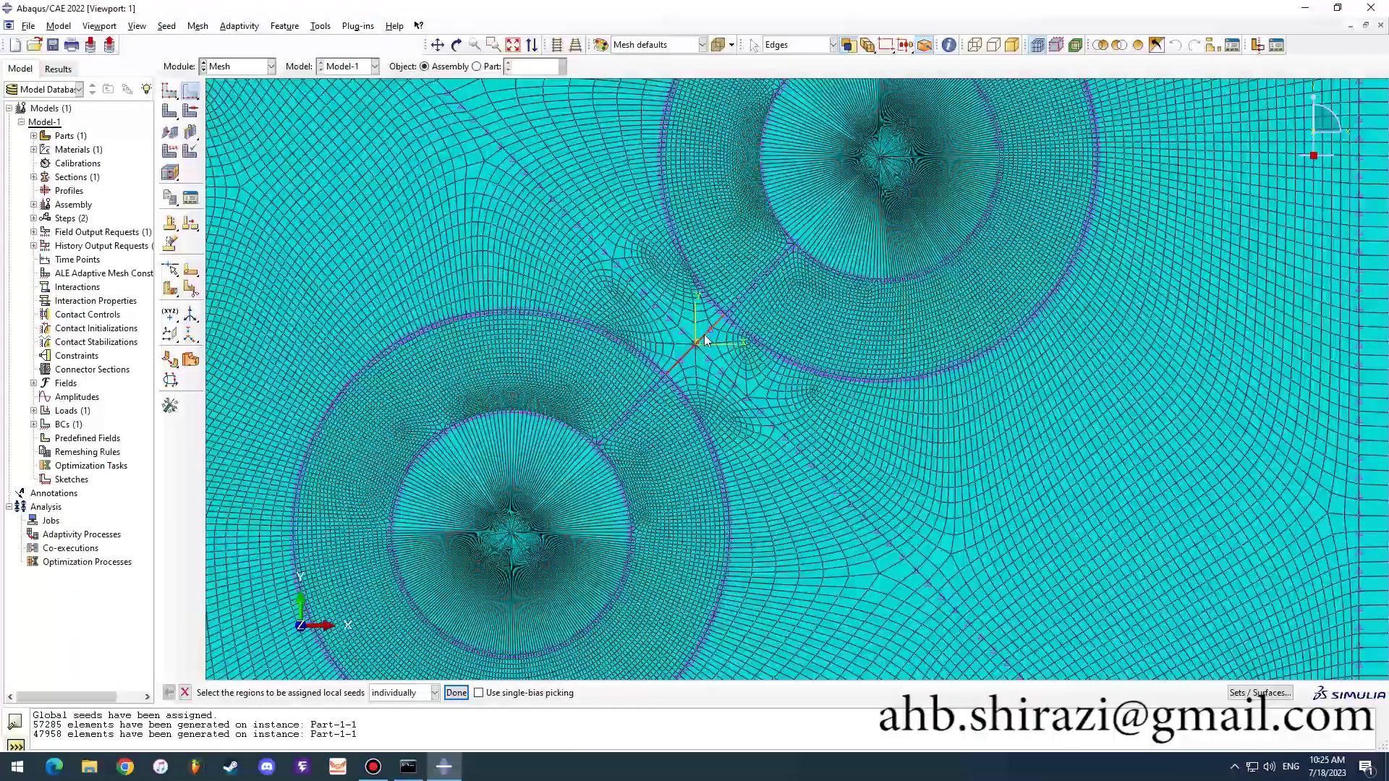
click(456, 693)
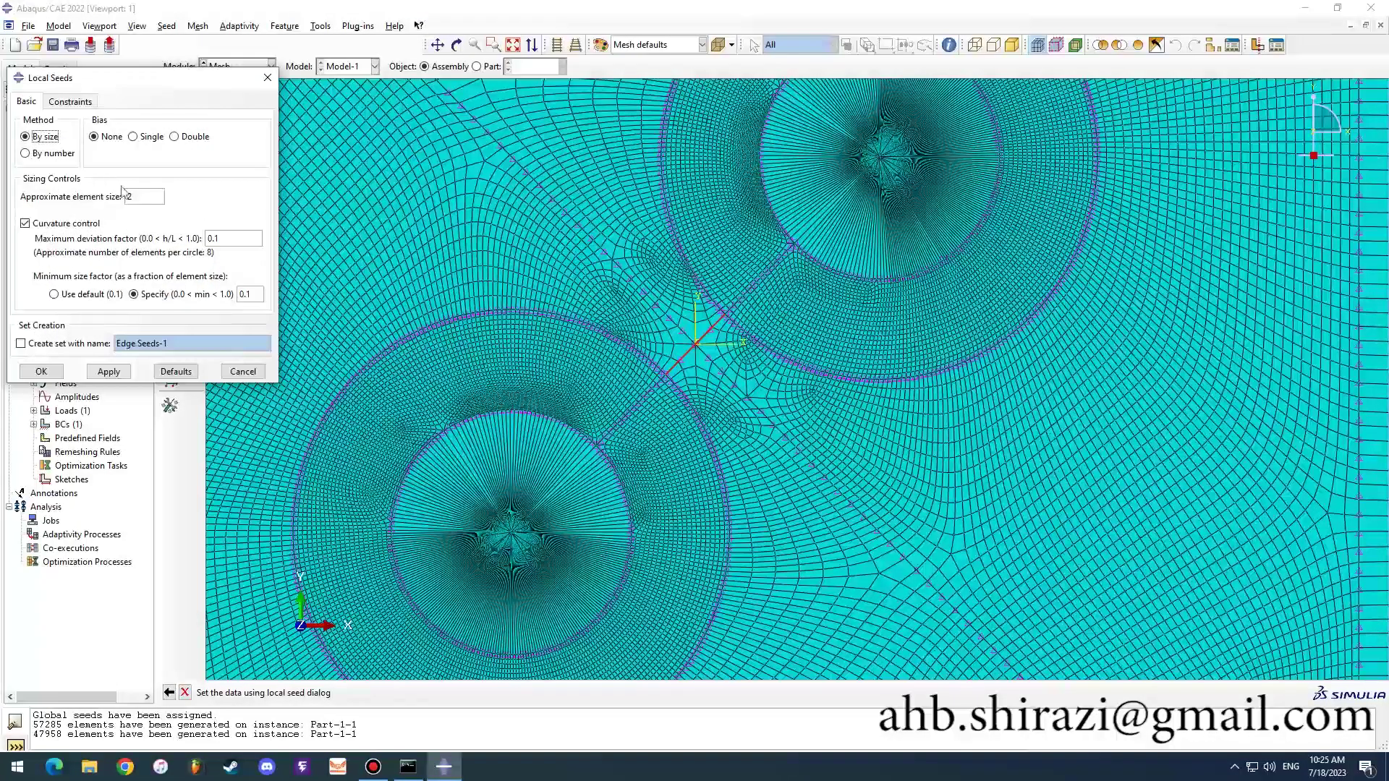
click(27, 153)
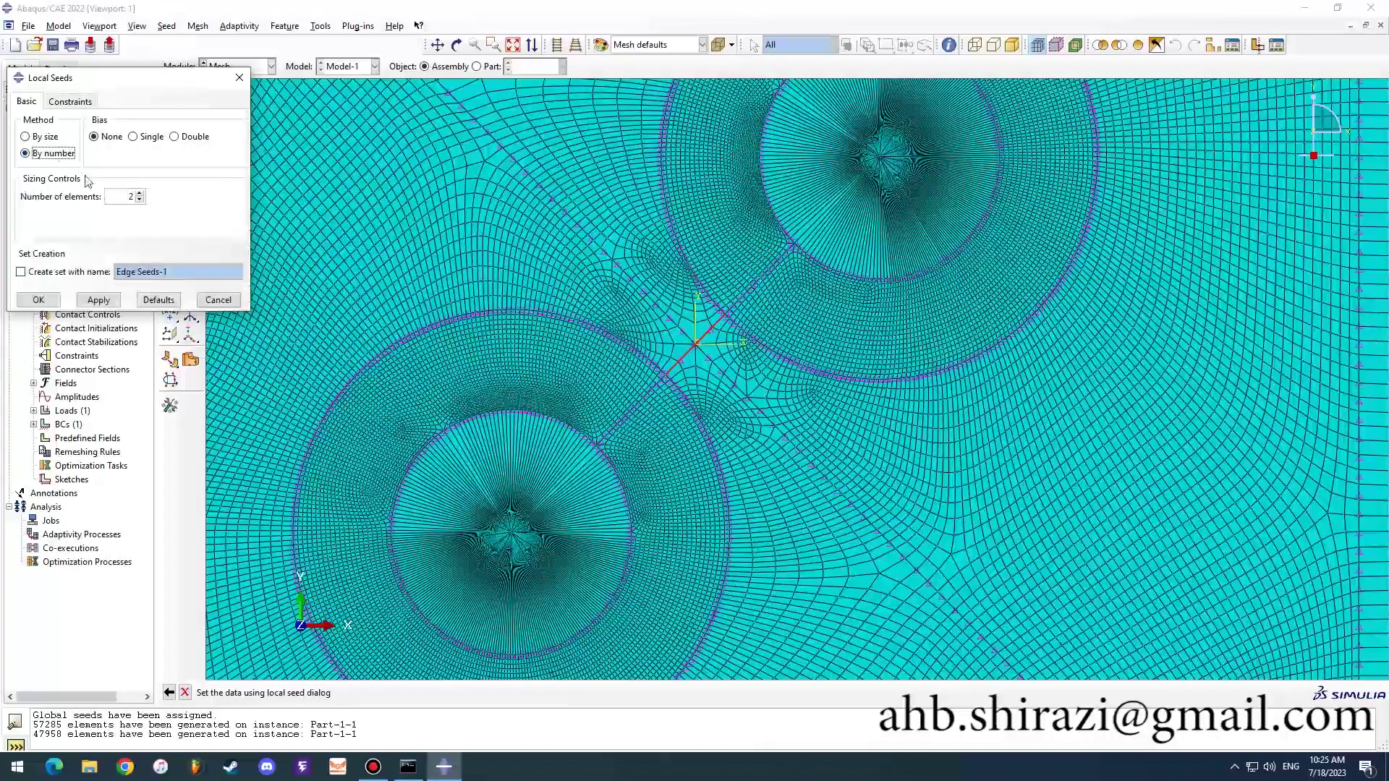
click(141, 199)
scroll(144, 197, up, 6)
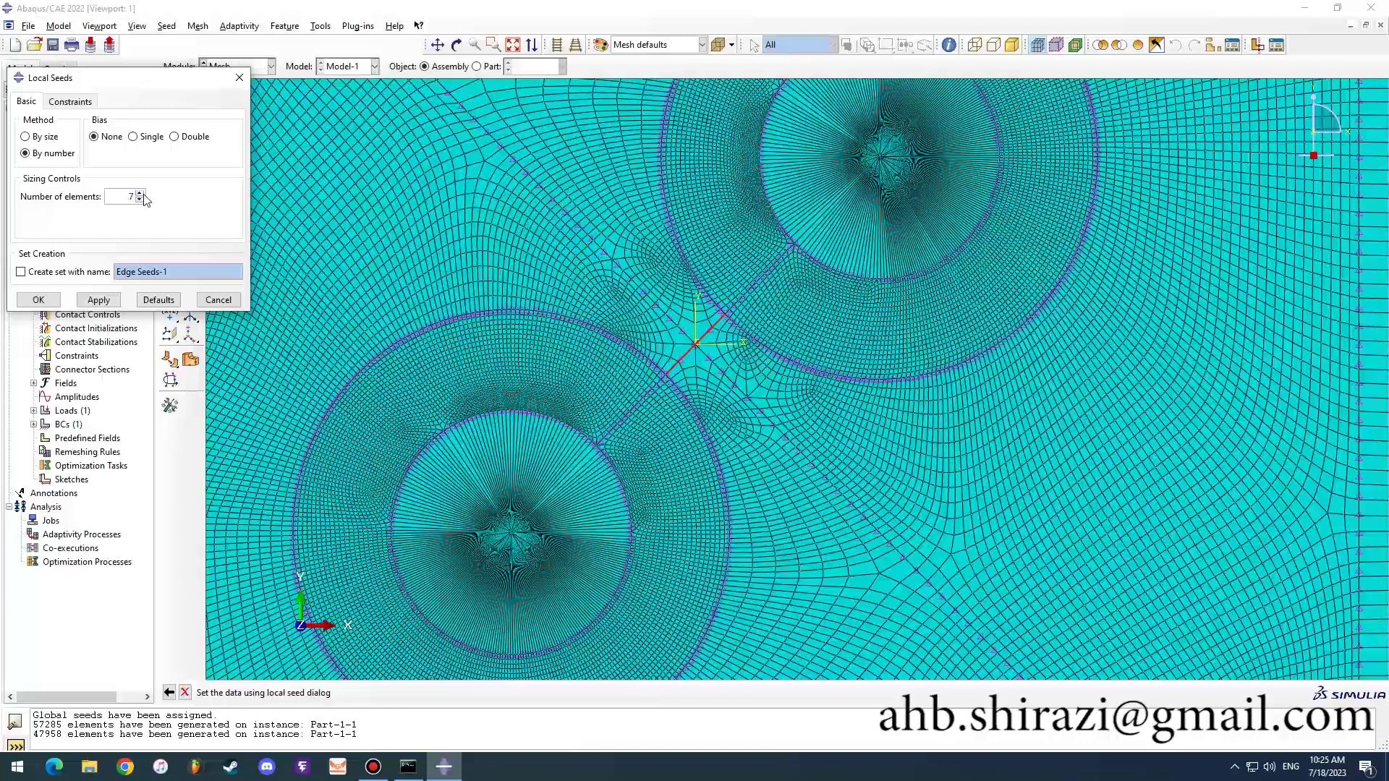
scroll(144, 195, up, 1)
click(99, 300)
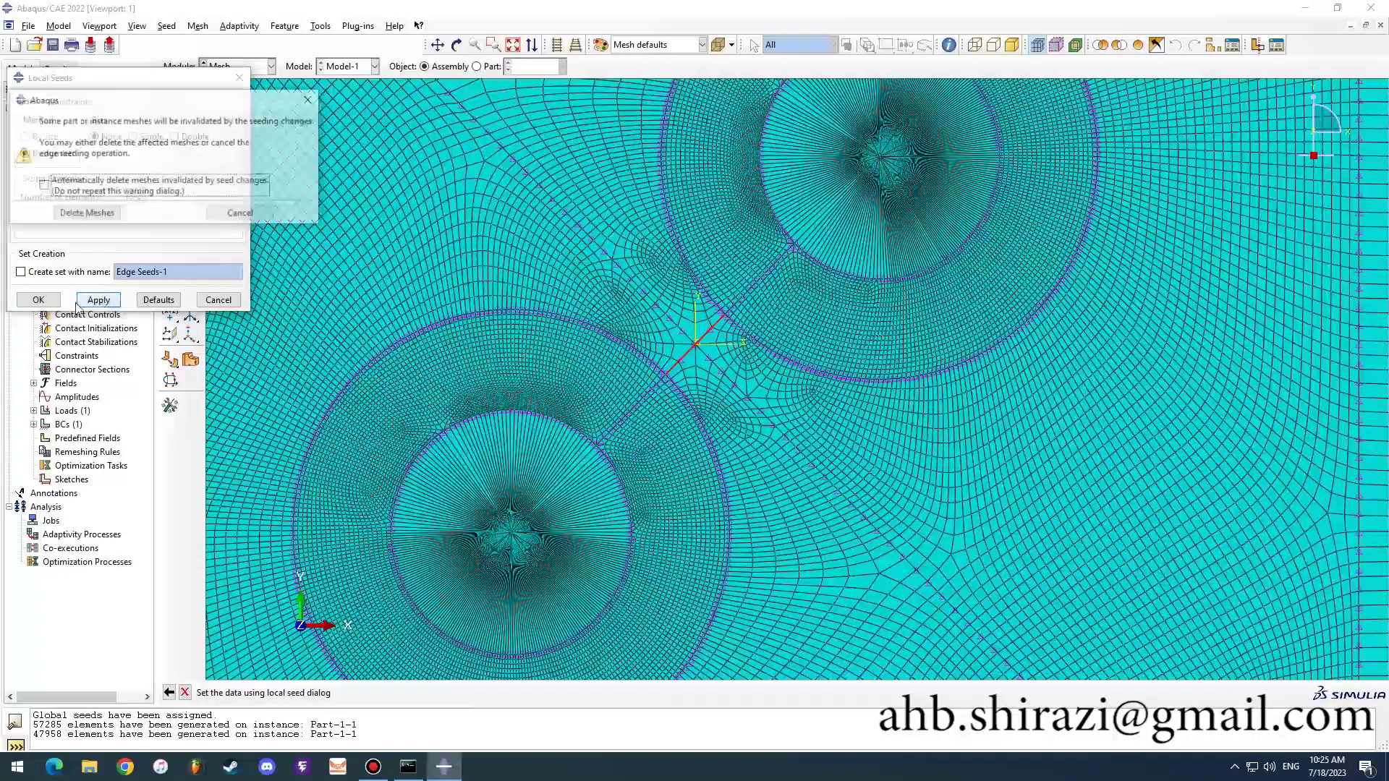
click(88, 212)
scroll(718, 410, down, 3)
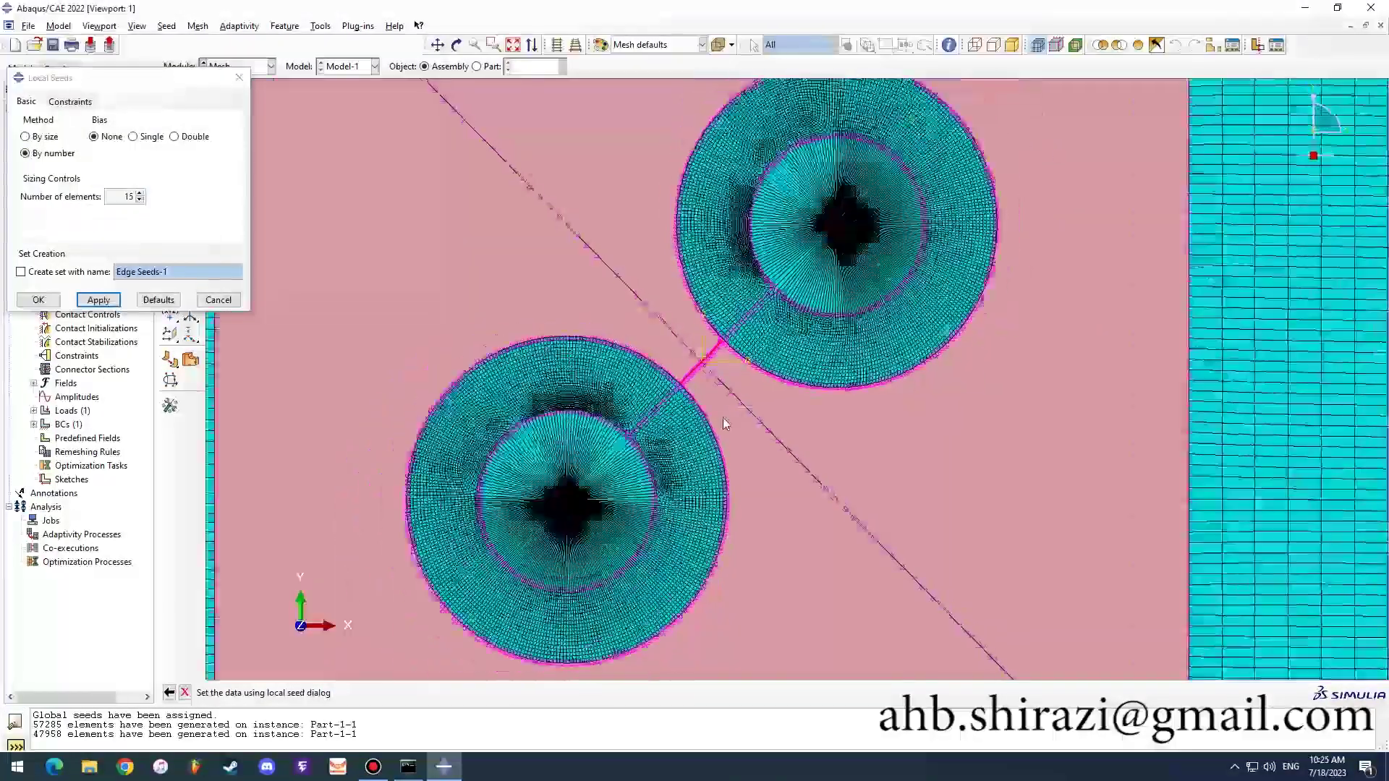
click(237, 76)
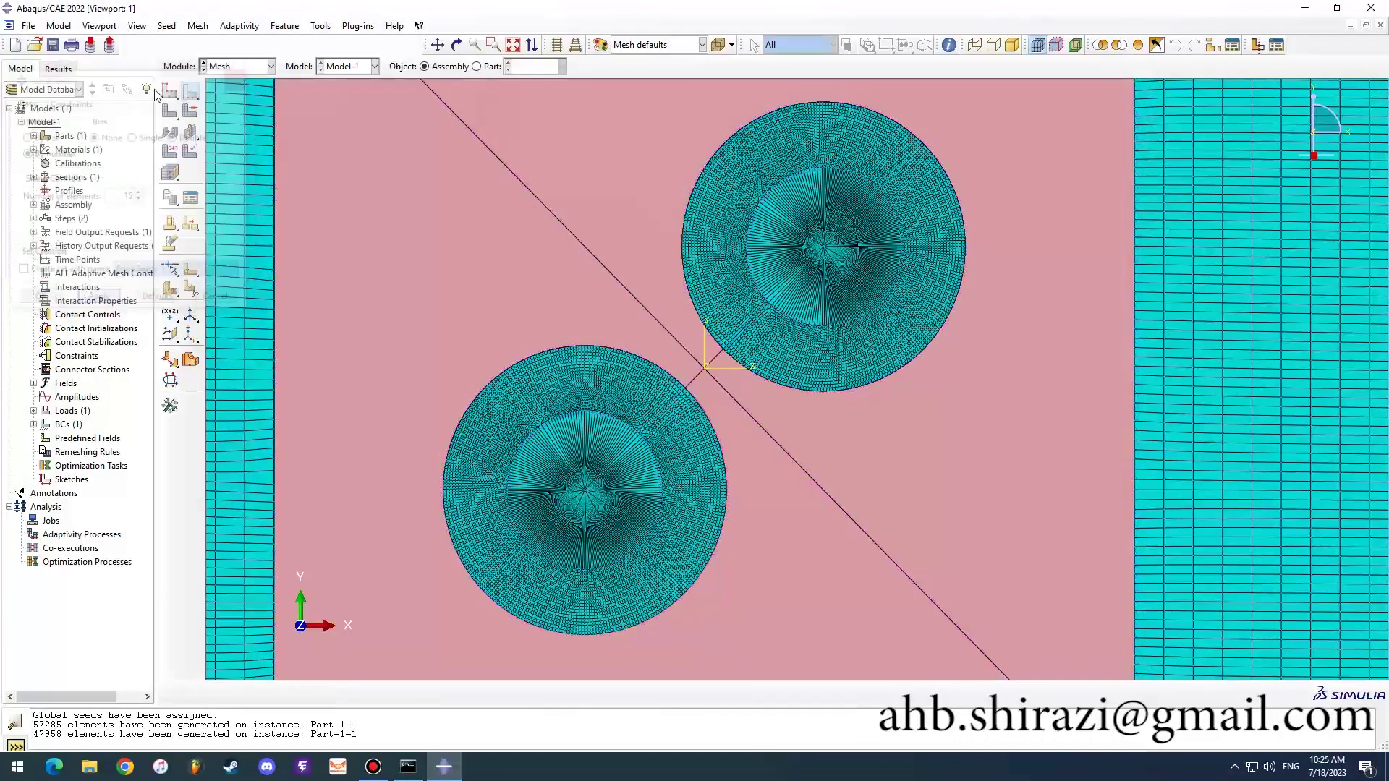
Step: Remesh the part instance and check the elements around the plate's centre
click(170, 111)
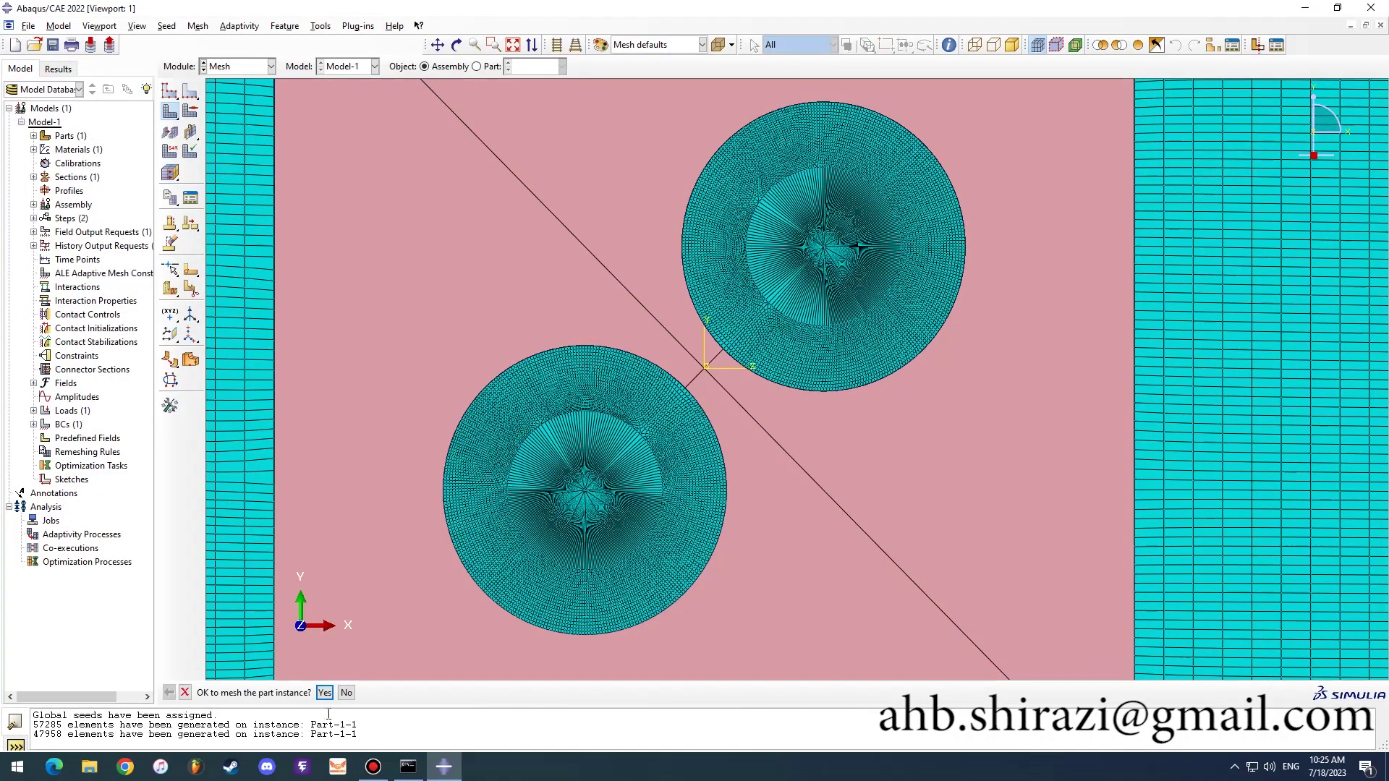
click(324, 692)
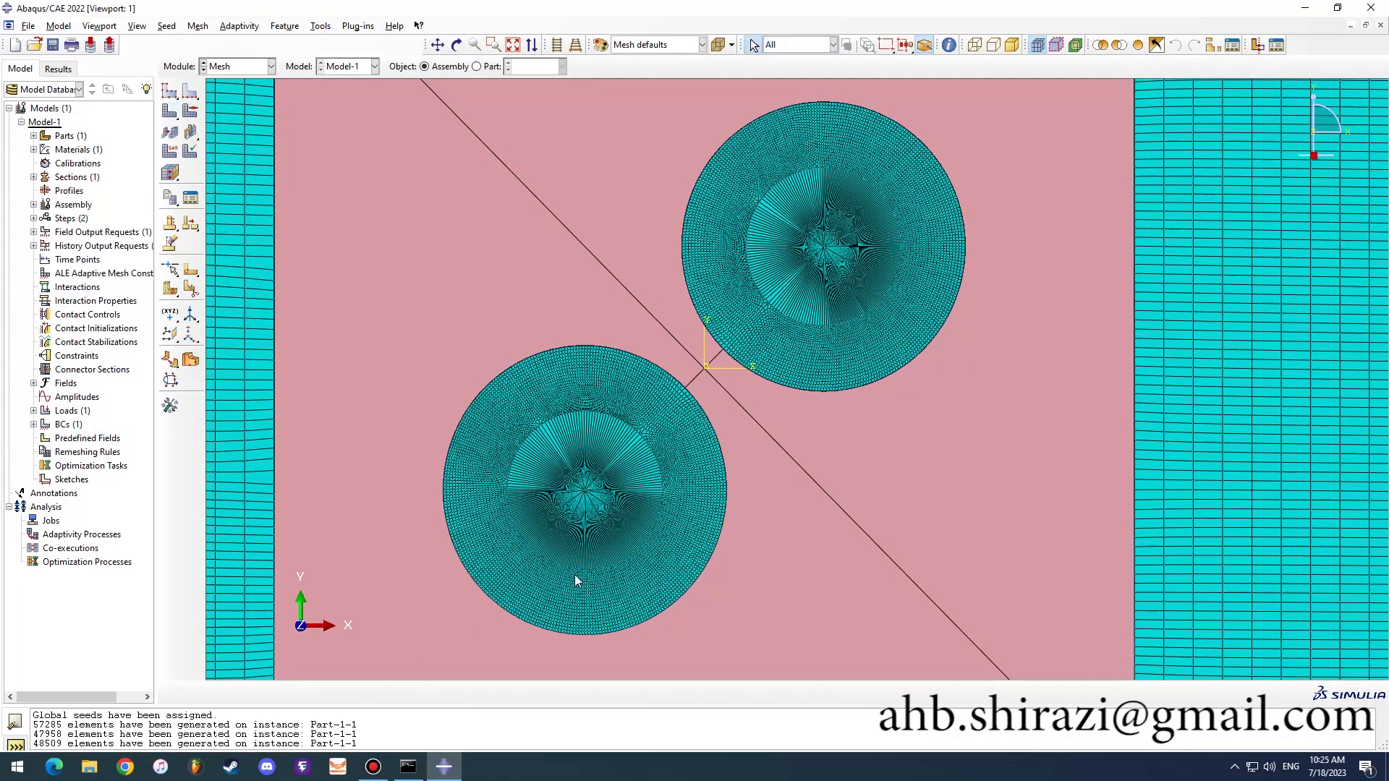
scroll(694, 515, up, 5)
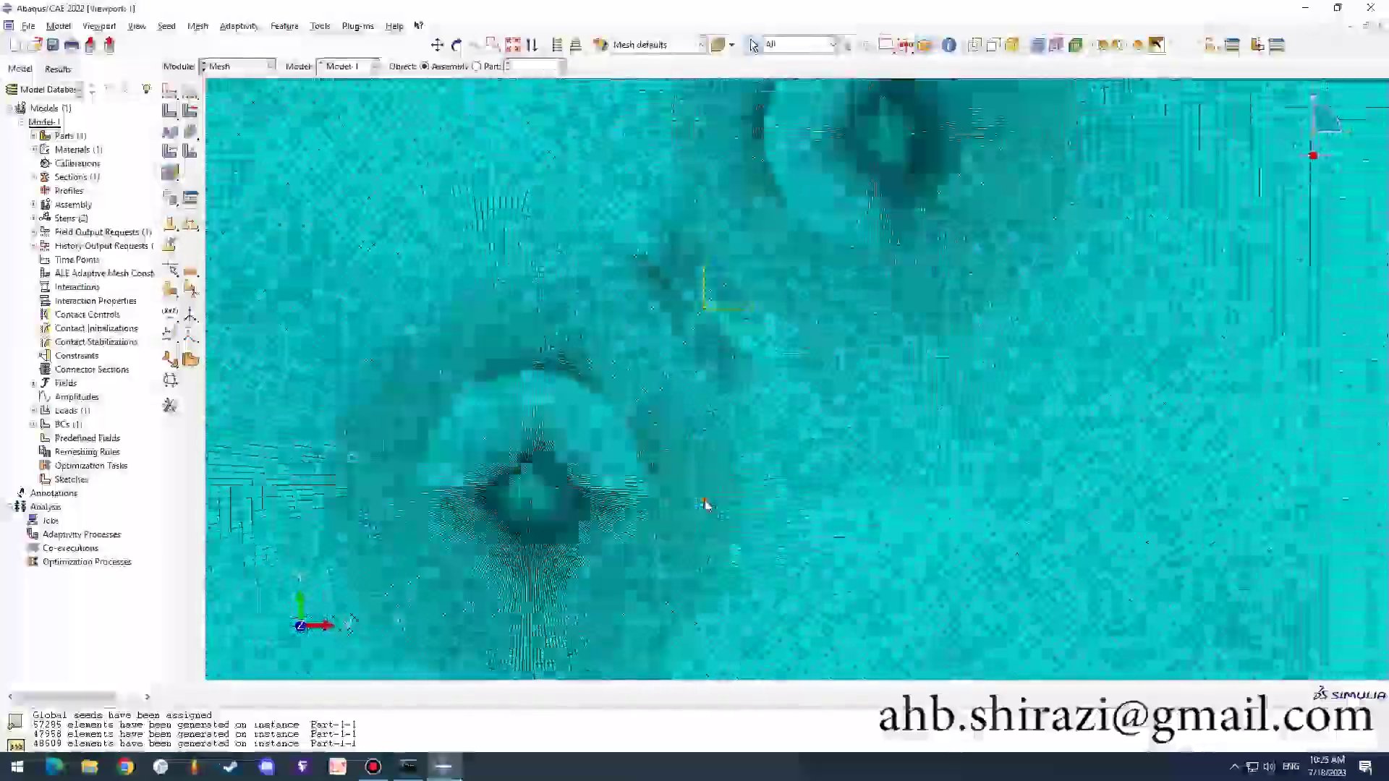
scroll(706, 504, down, 2)
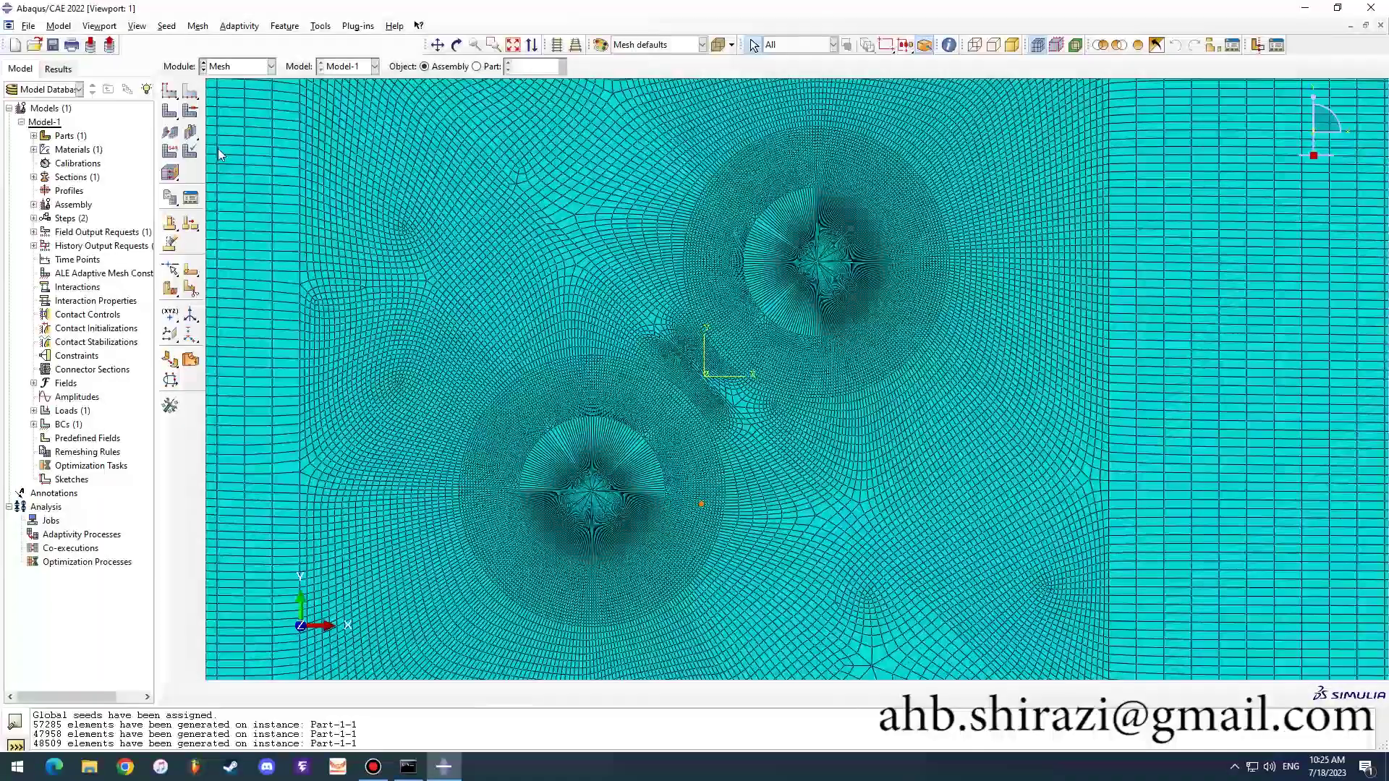
Step: Seed the central square's sides, its diagonal and the middle crack segments by size with element size 1, deleting the invalidated meshes
click(191, 90)
click(655, 333)
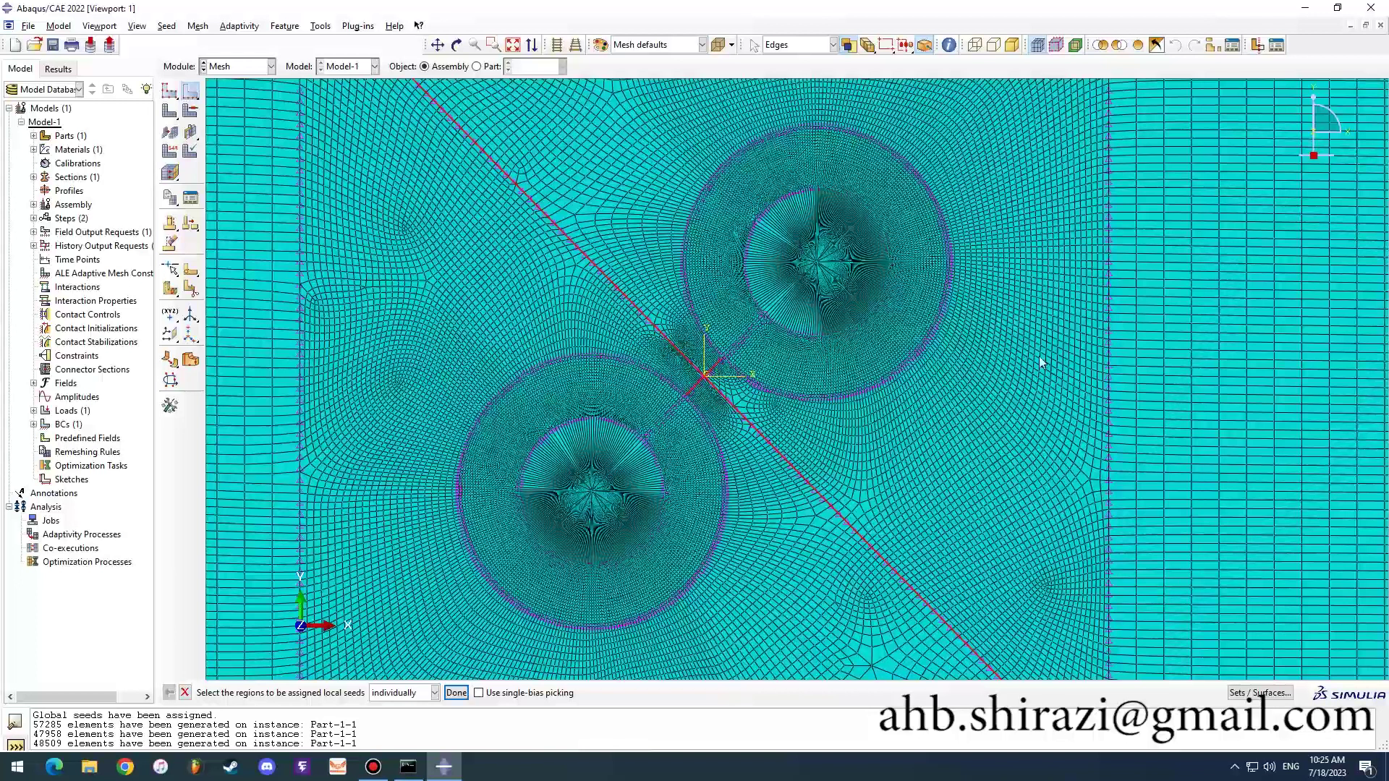
shift+click(1108, 348)
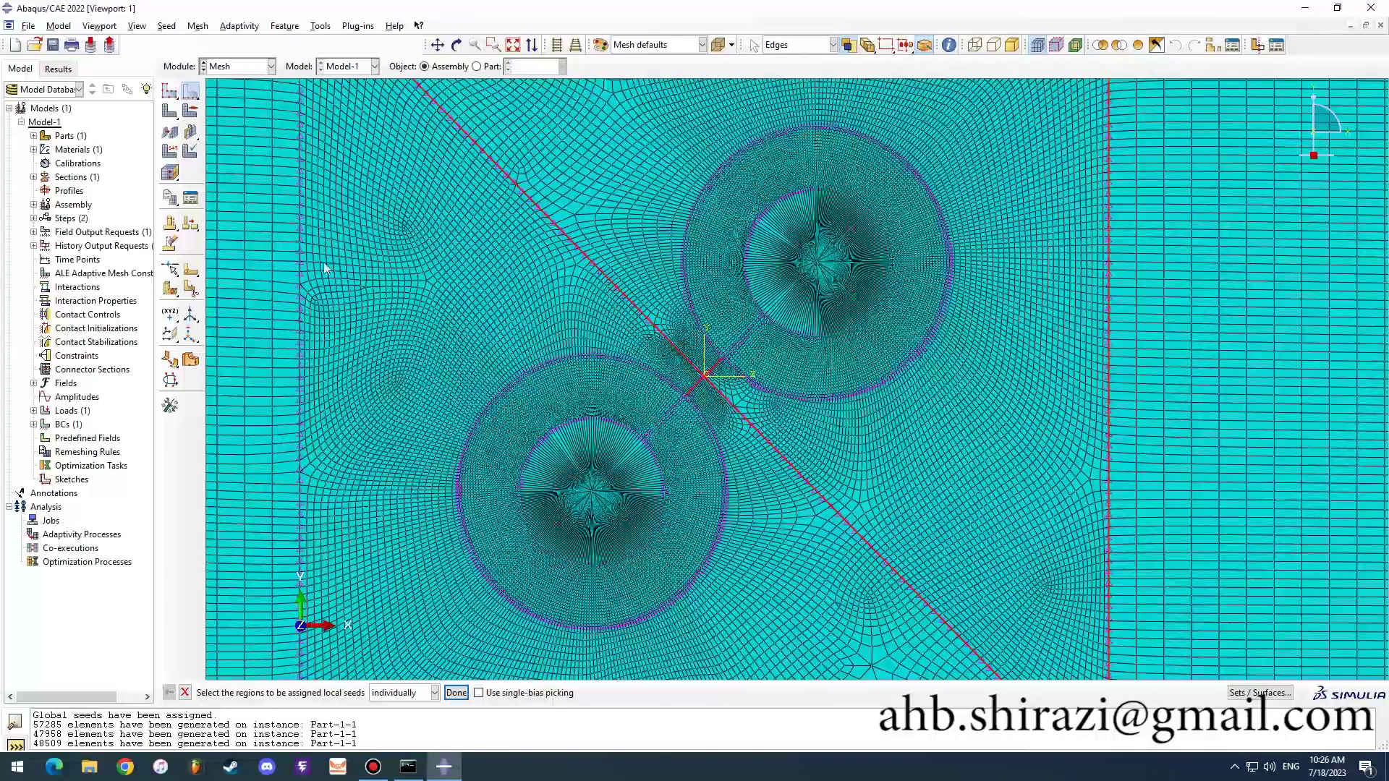
shift+click(301, 265)
scroll(301, 265, down, 3)
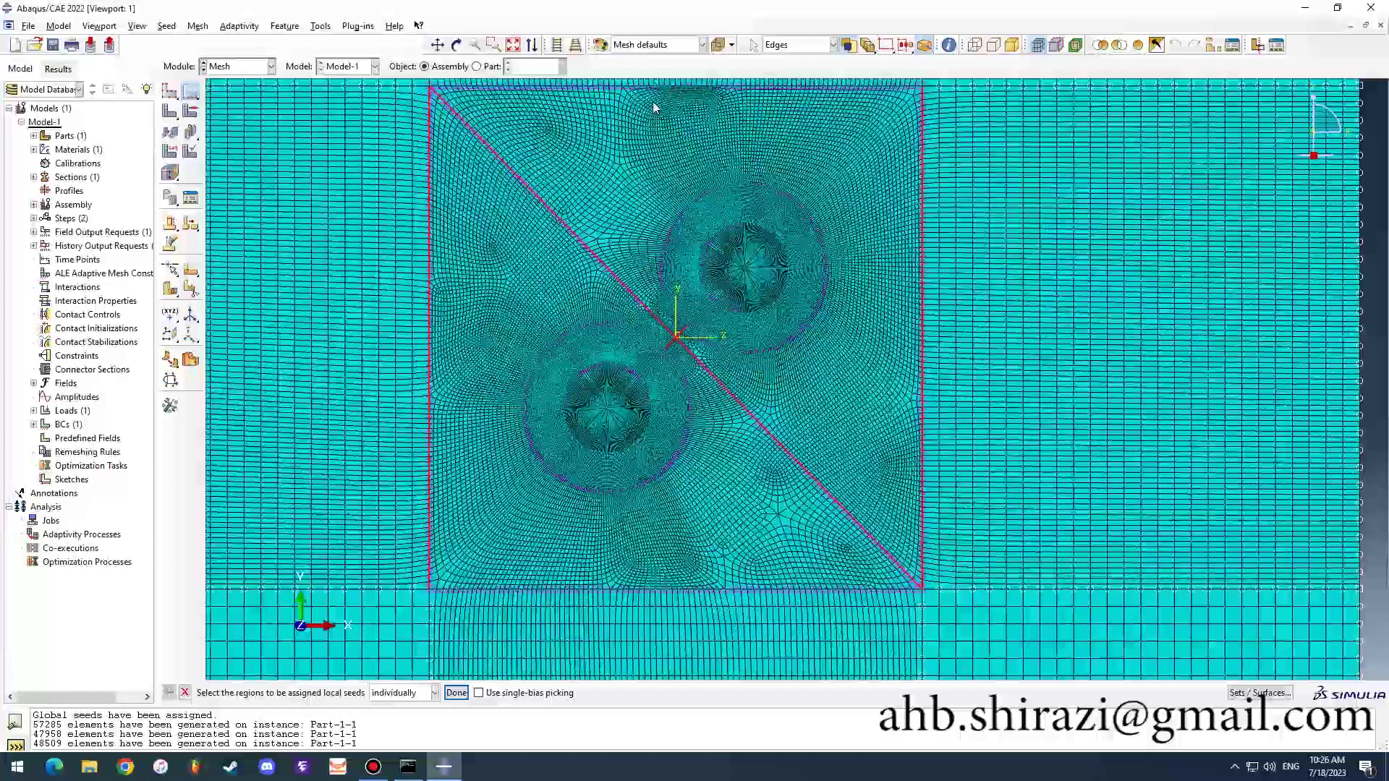
shift+click(659, 88)
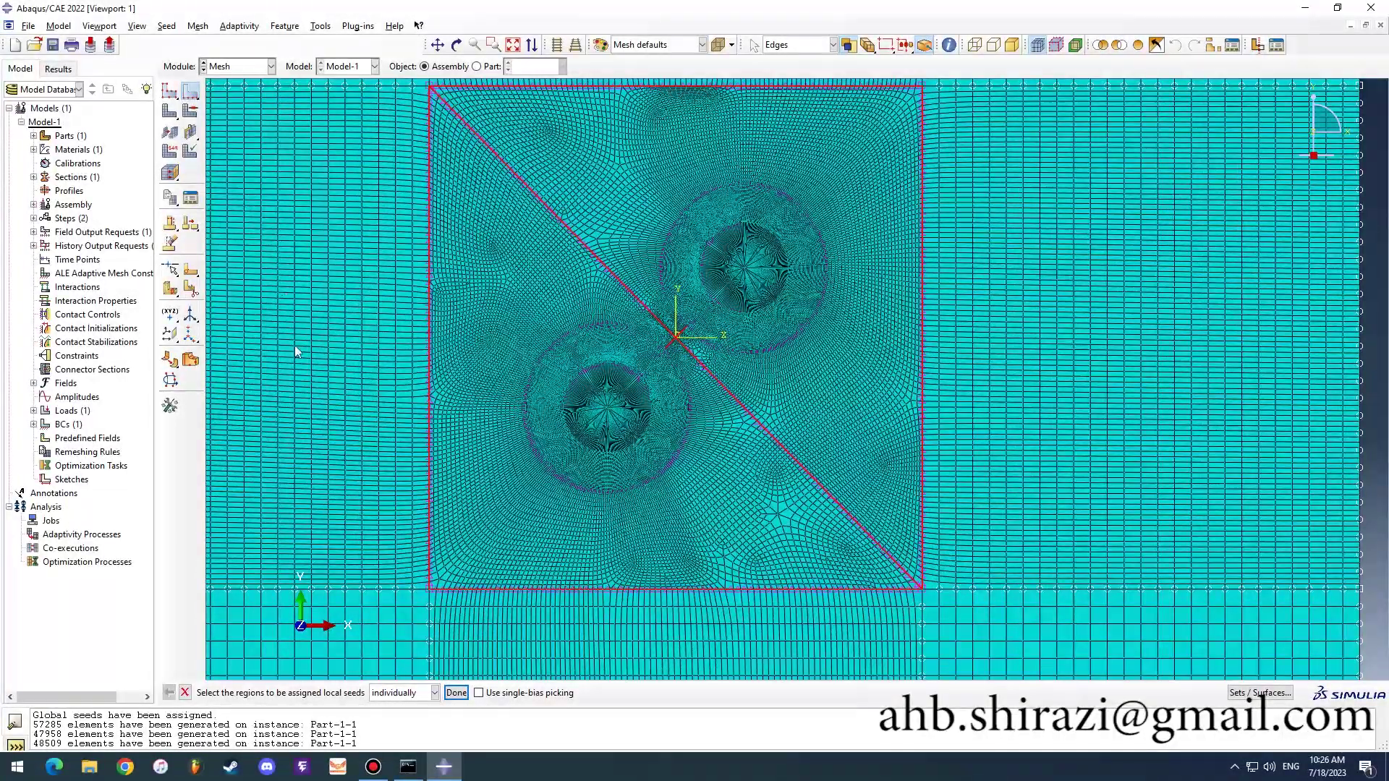
click(456, 692)
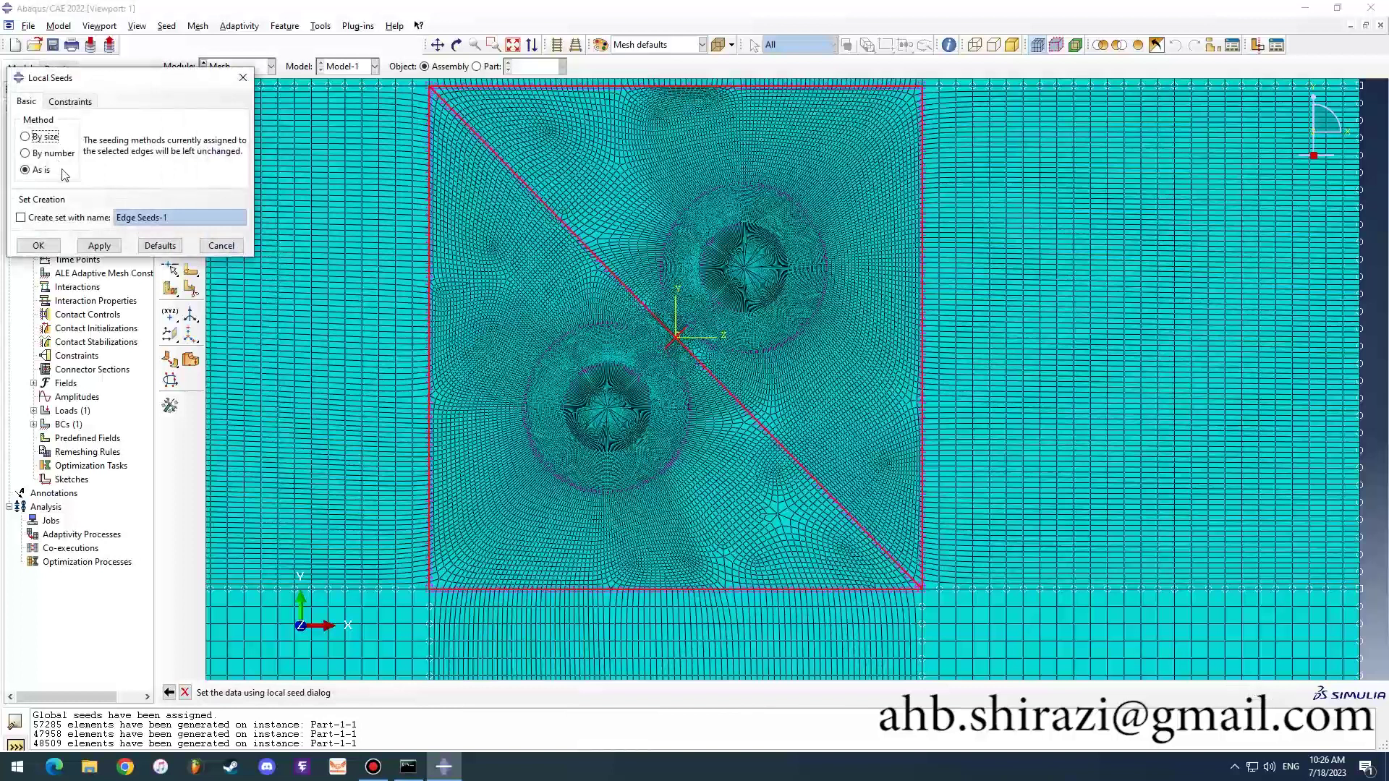
click(44, 137)
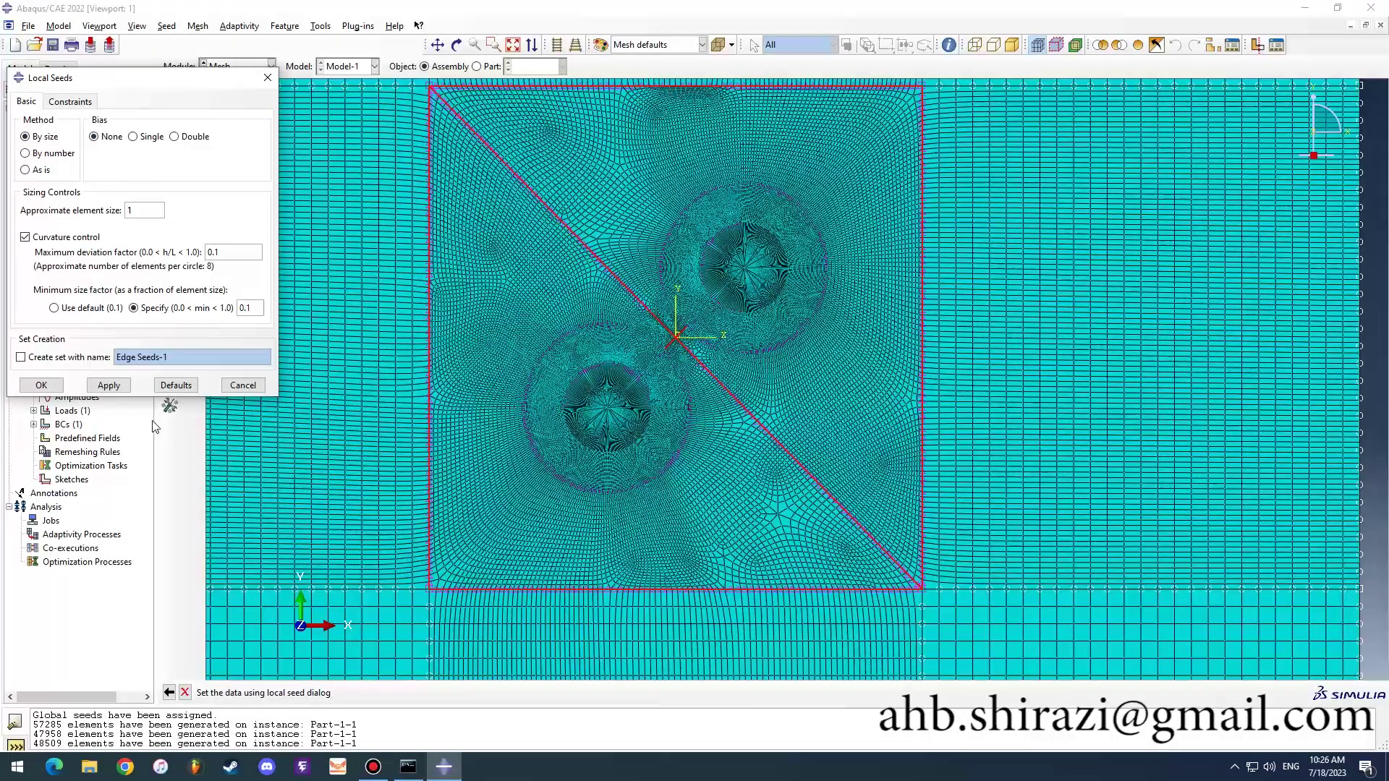
click(108, 385)
click(87, 215)
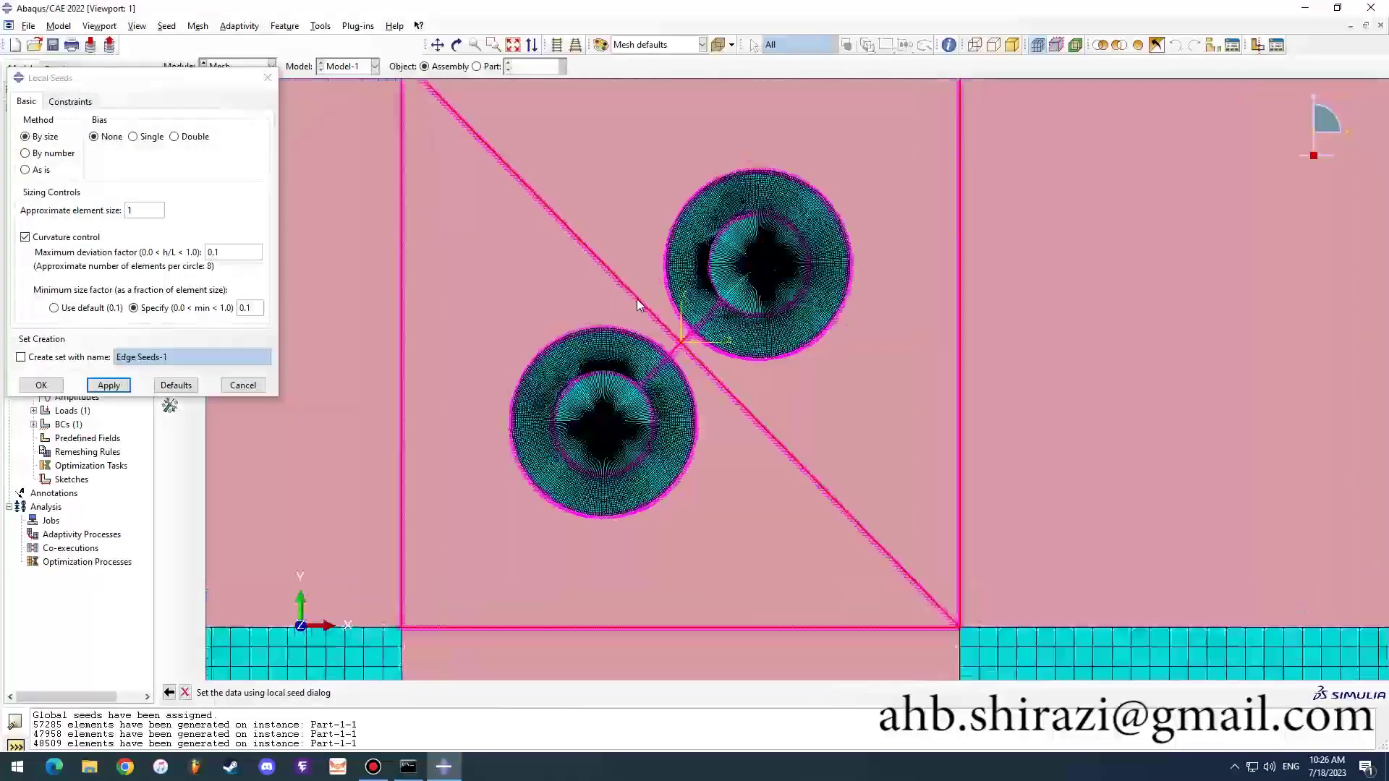
scroll(637, 304, up, 1)
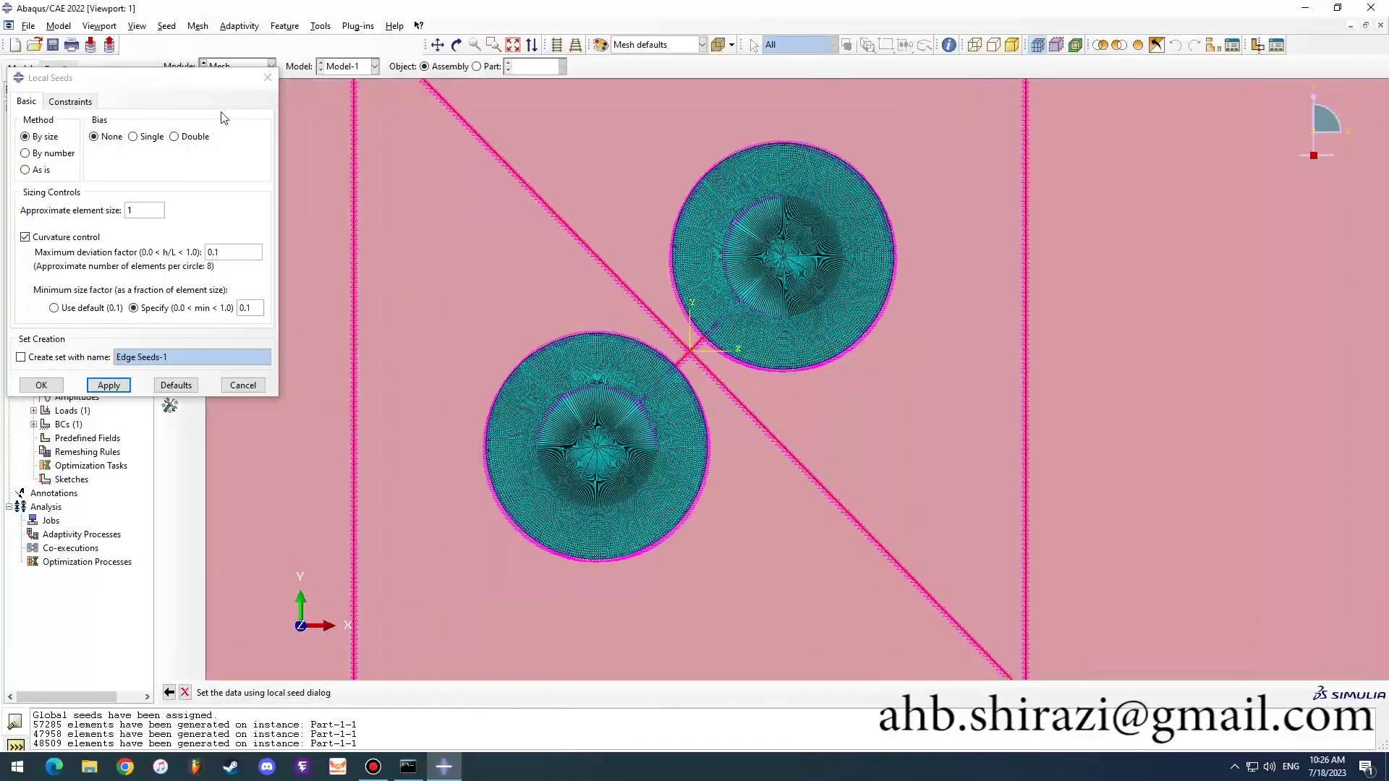
click(41, 385)
Step: Mesh the part instance with the refined seeds in the central square
click(170, 111)
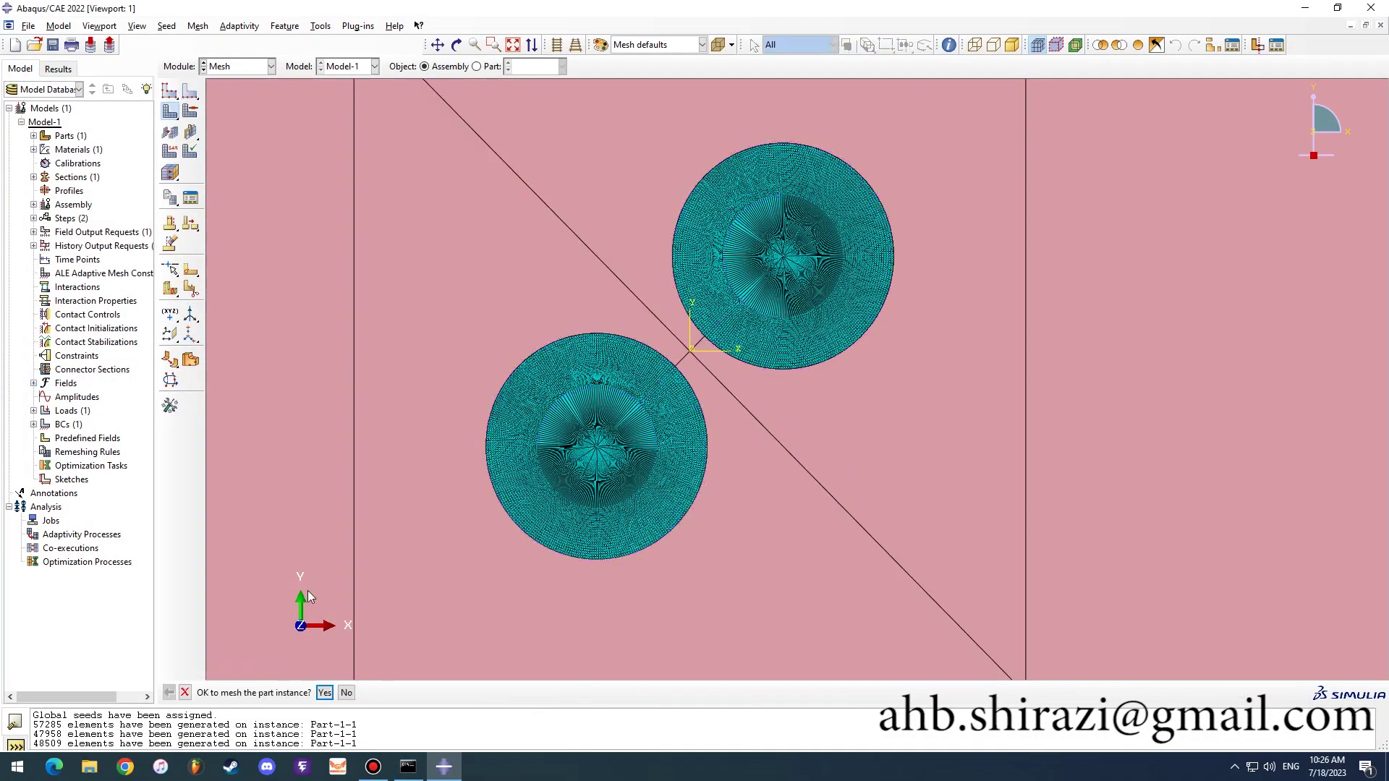
click(323, 692)
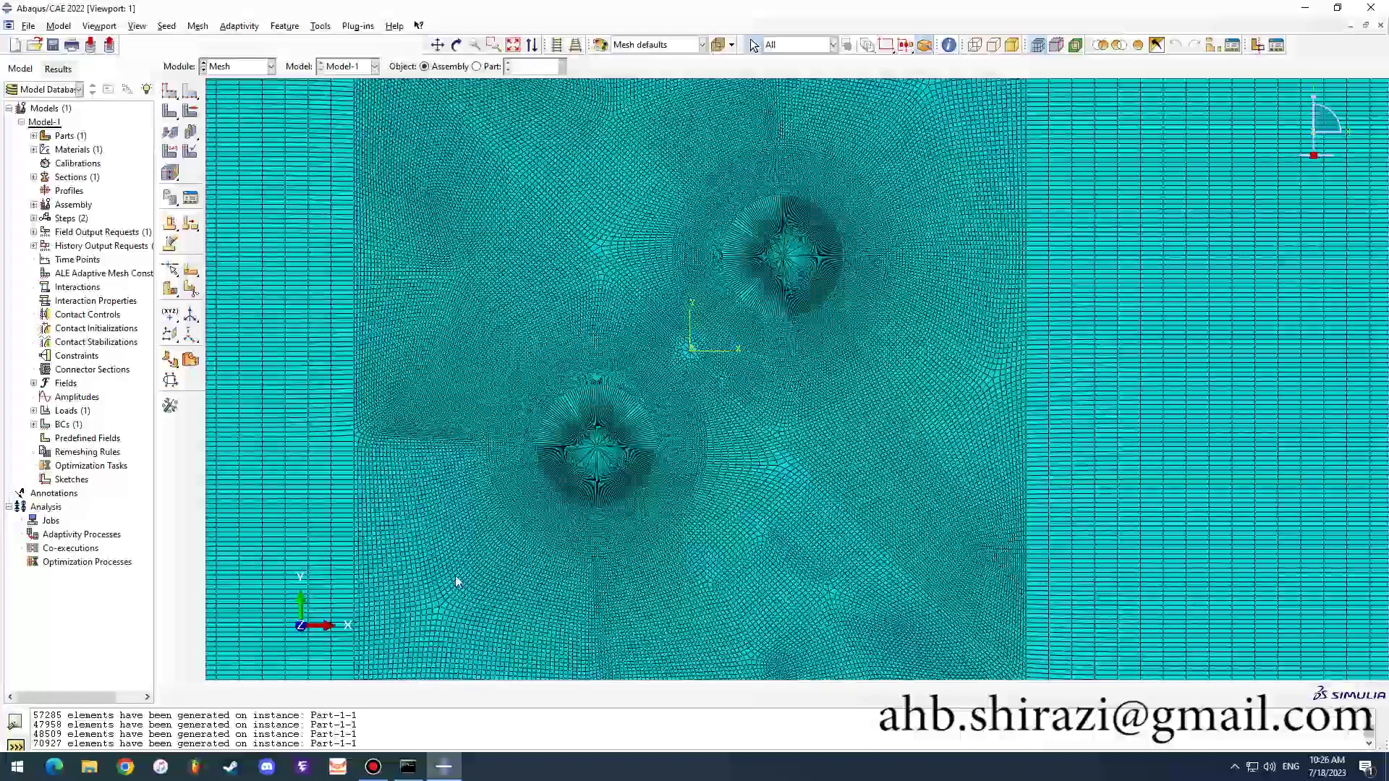
scroll(637, 499, up, 2)
scroll(674, 430, down, 2)
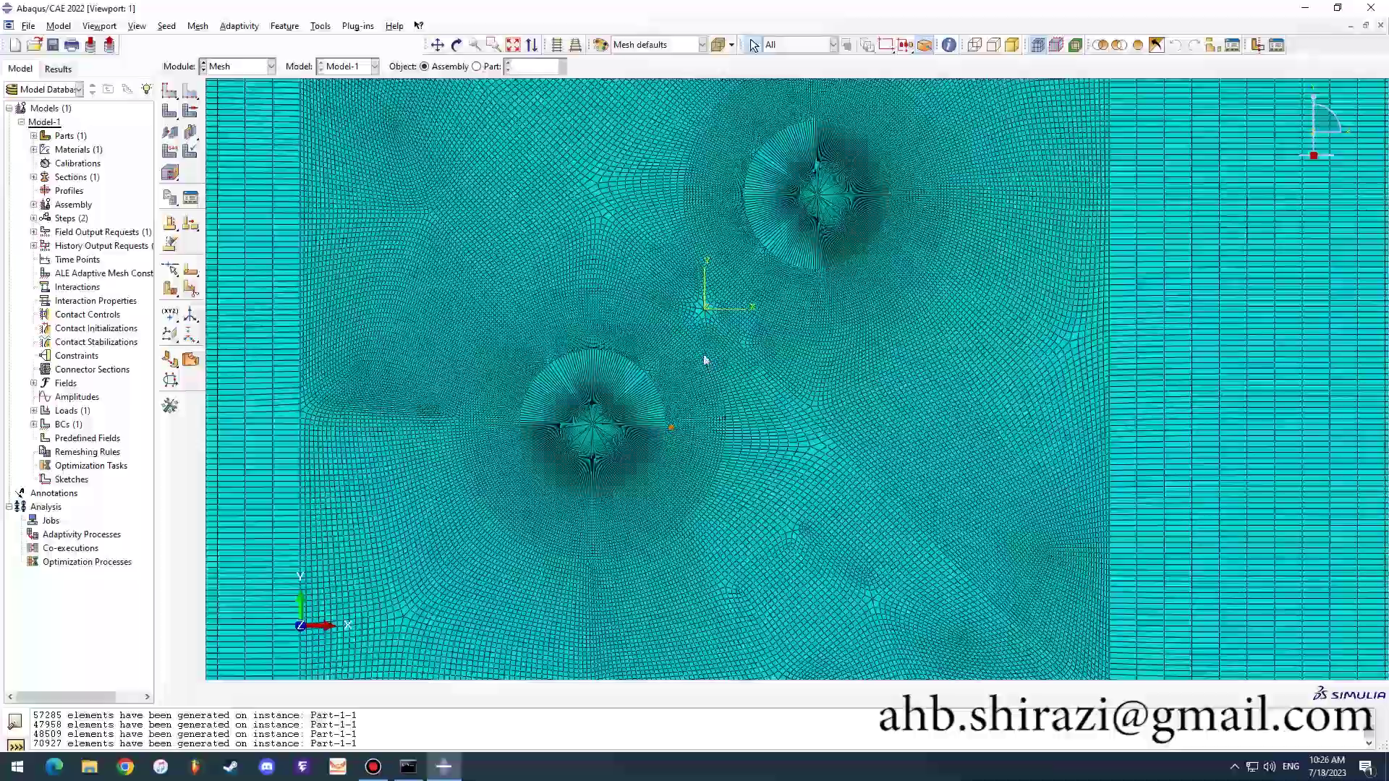
Step: Examine the mesh across the central square and in the circular regions around the crack tips
ctrl+alt+middle_drag(704, 359, 707, 574)
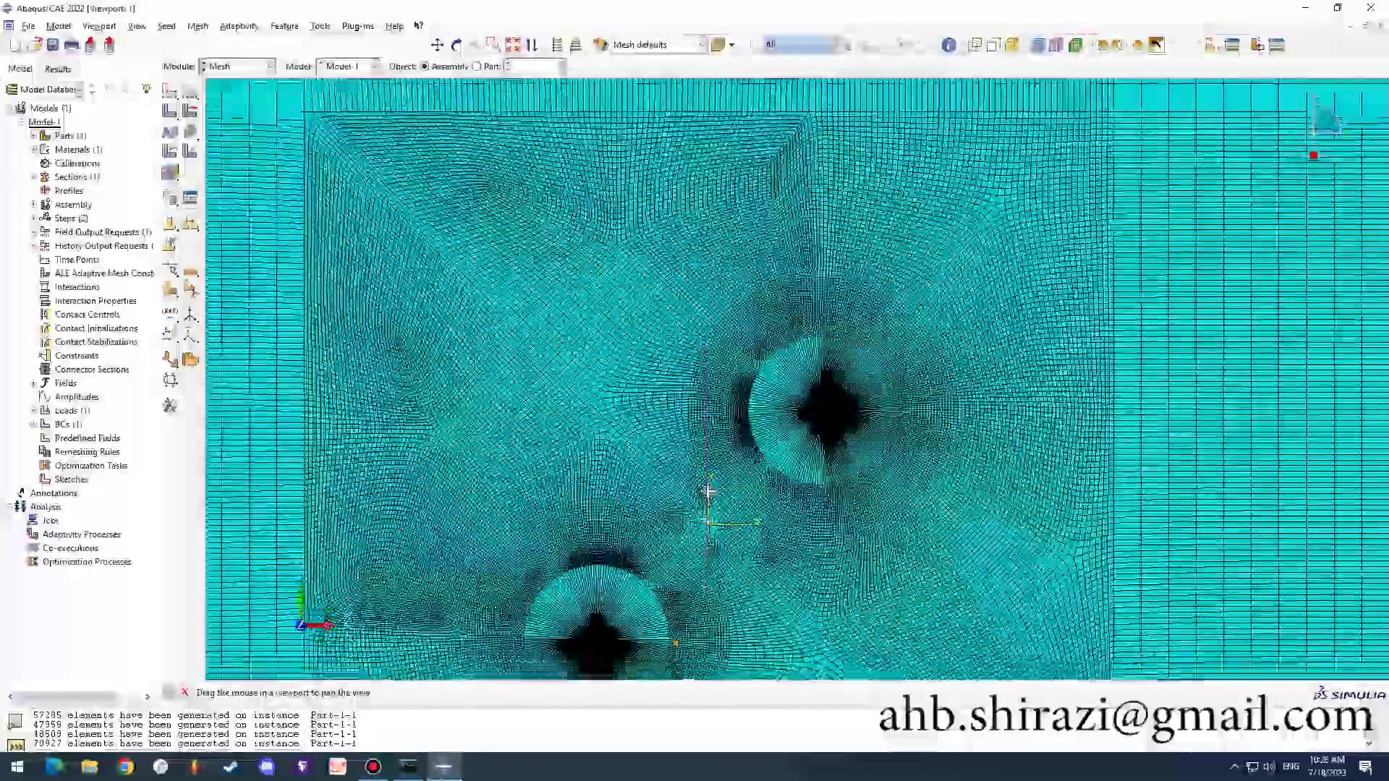
ctrl+alt+middle_drag(707, 490, 691, 226)
scroll(709, 394, down, 2)
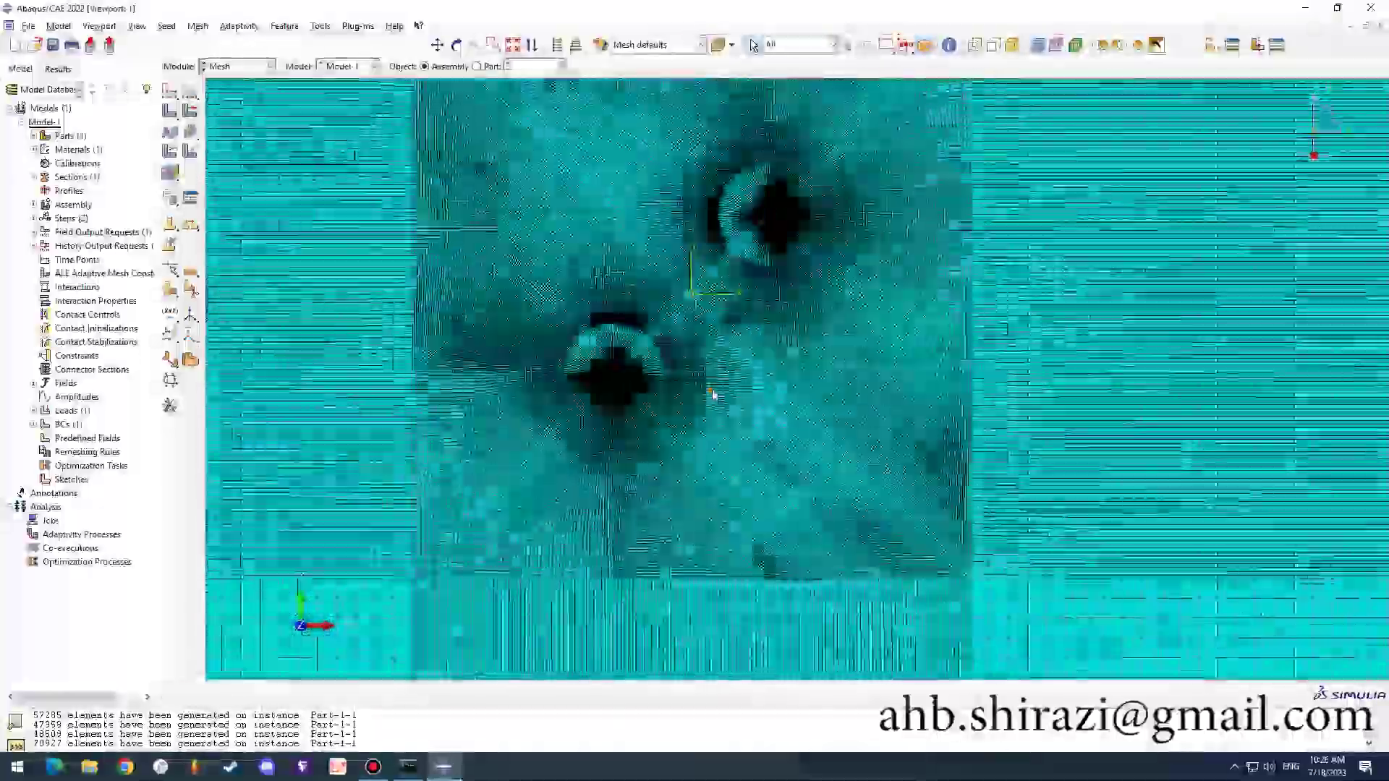
scroll(554, 358, up, 4)
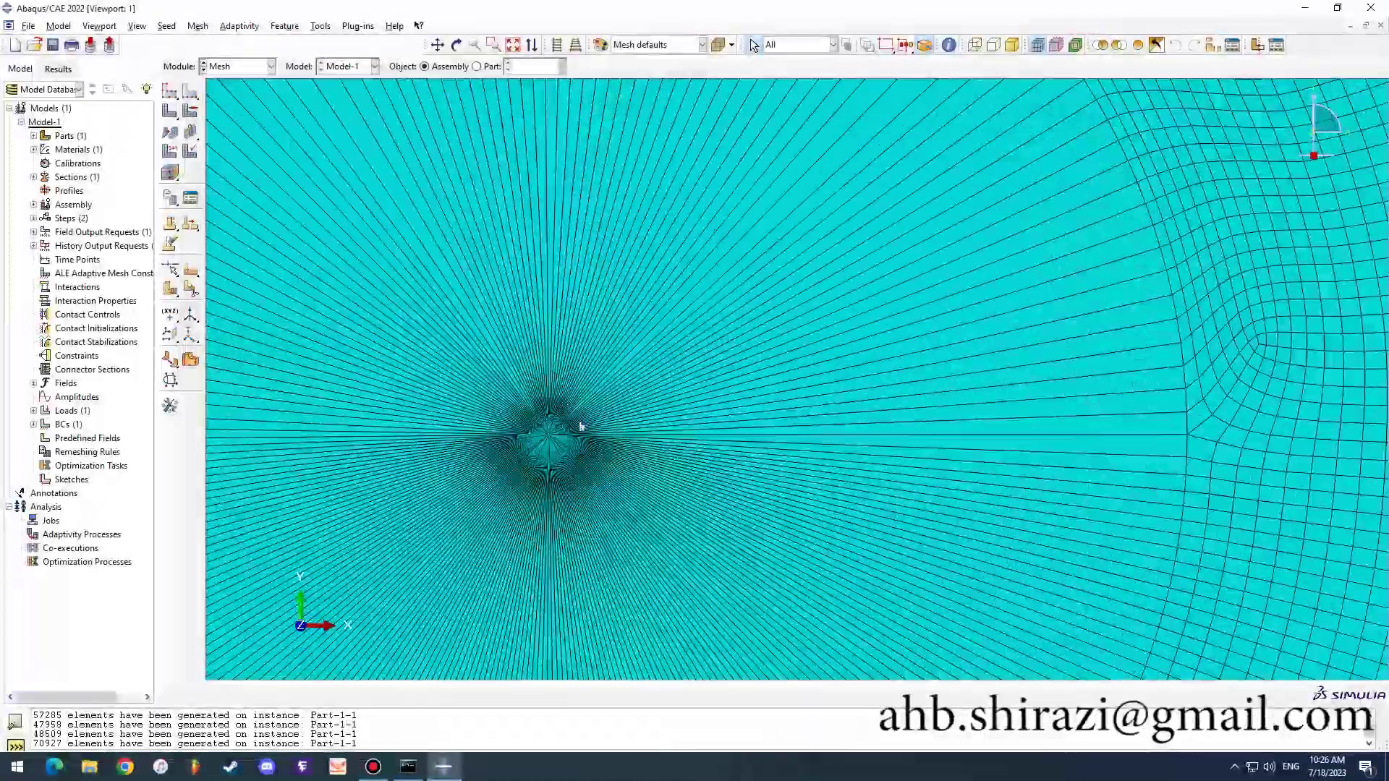
ctrl+alt+middle_drag(688, 372, 780, 250)
scroll(741, 358, down, 3)
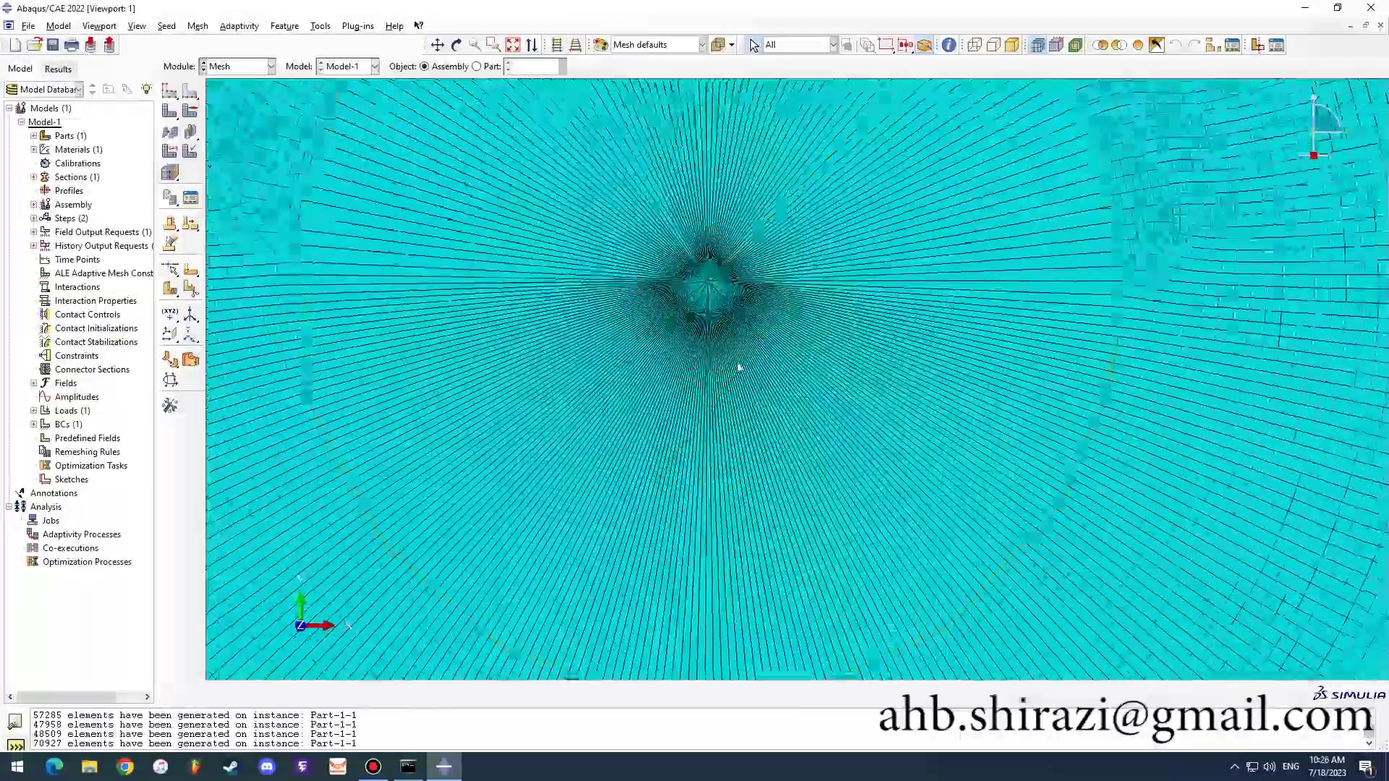
ctrl+alt+middle_drag(810, 348, 637, 467)
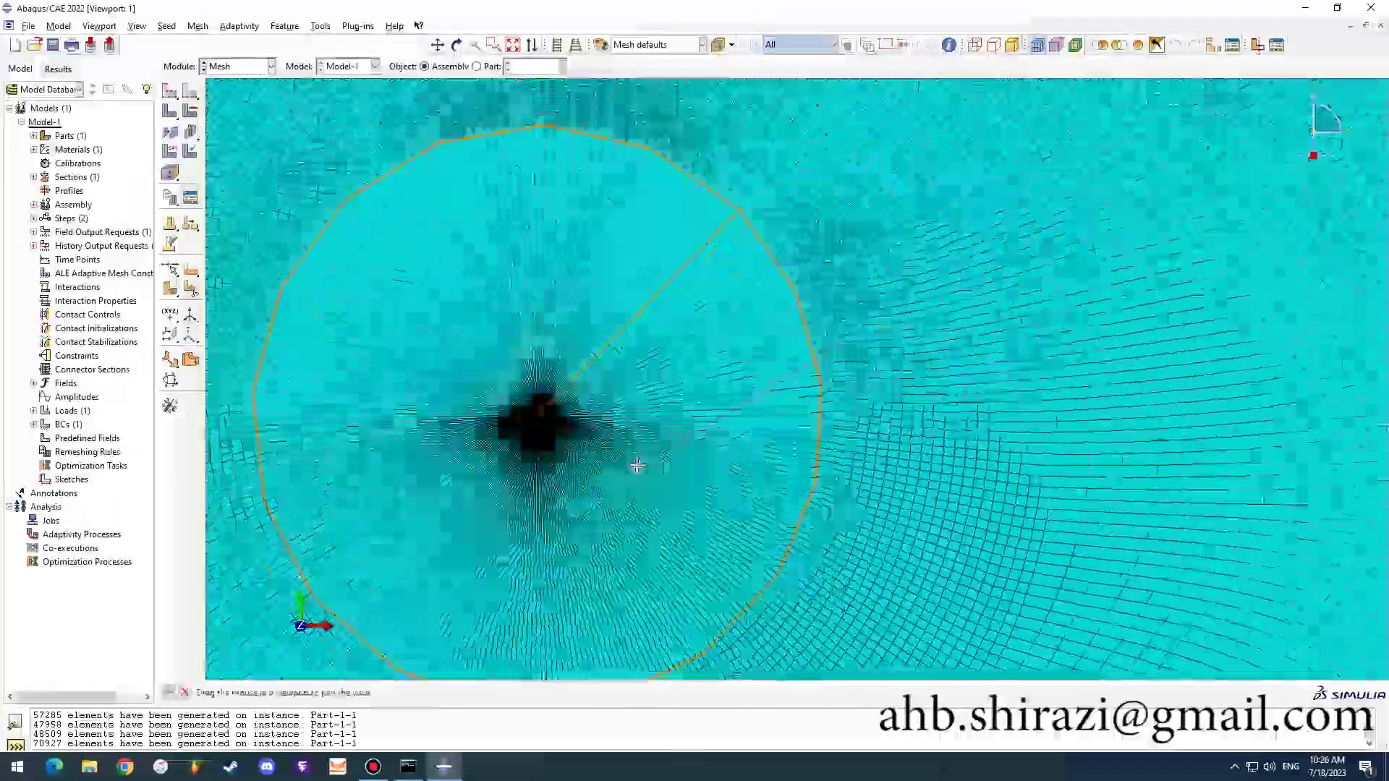
scroll(641, 469, down, 5)
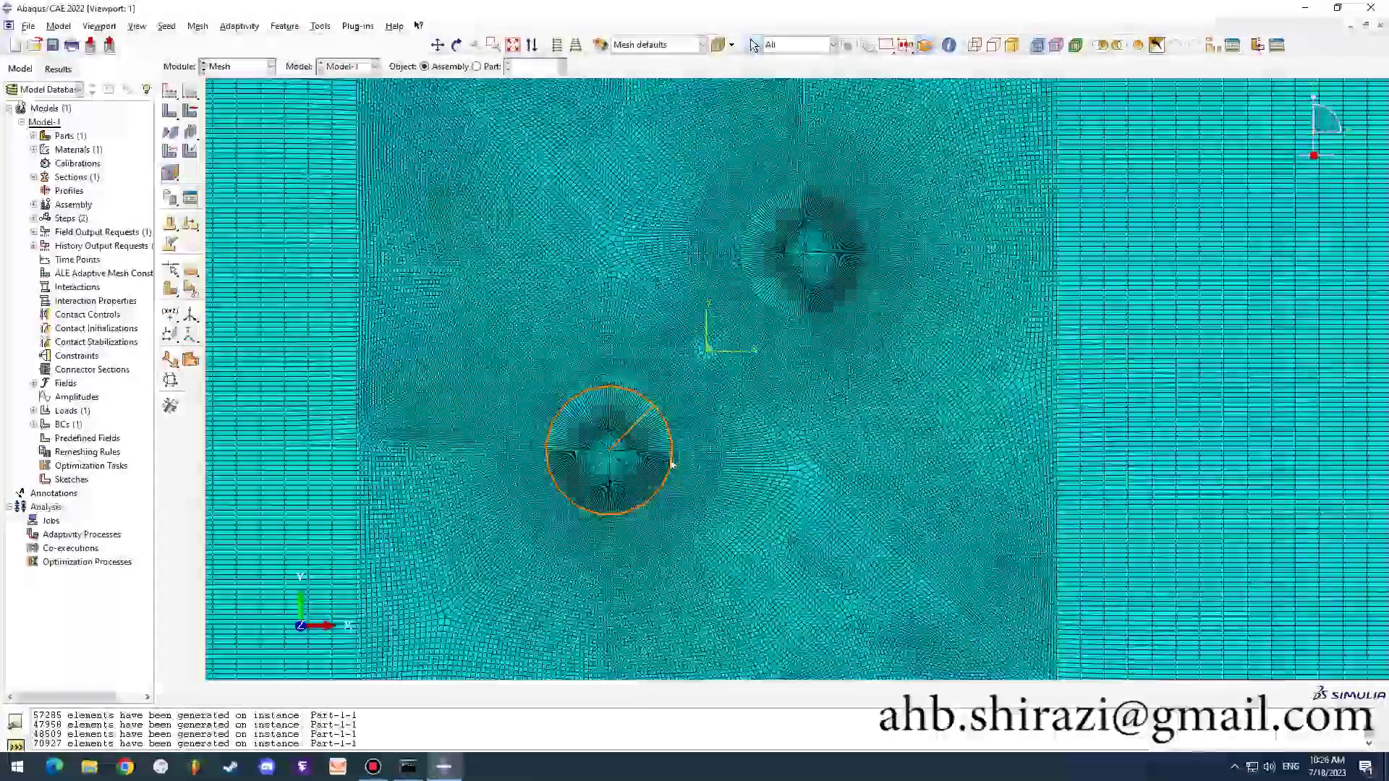
mouse_move(760, 437)
ctrl+alt+middle_down()
mouse_move(751, 375)
mouse_move(753, 411)
ctrl+alt+middle_up()
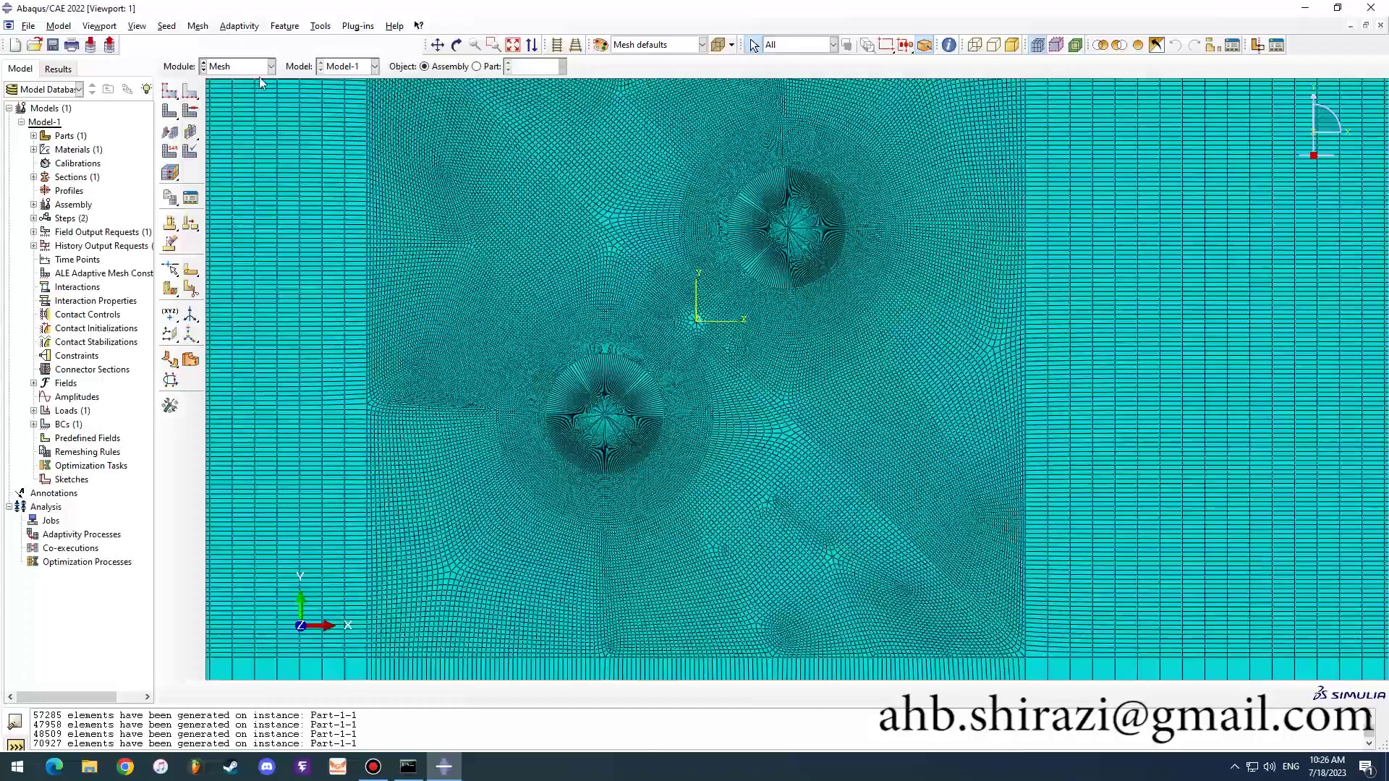
Step: Create a full-analysis job for Model-1 with the default settings and submit it for analysis
click(254, 68)
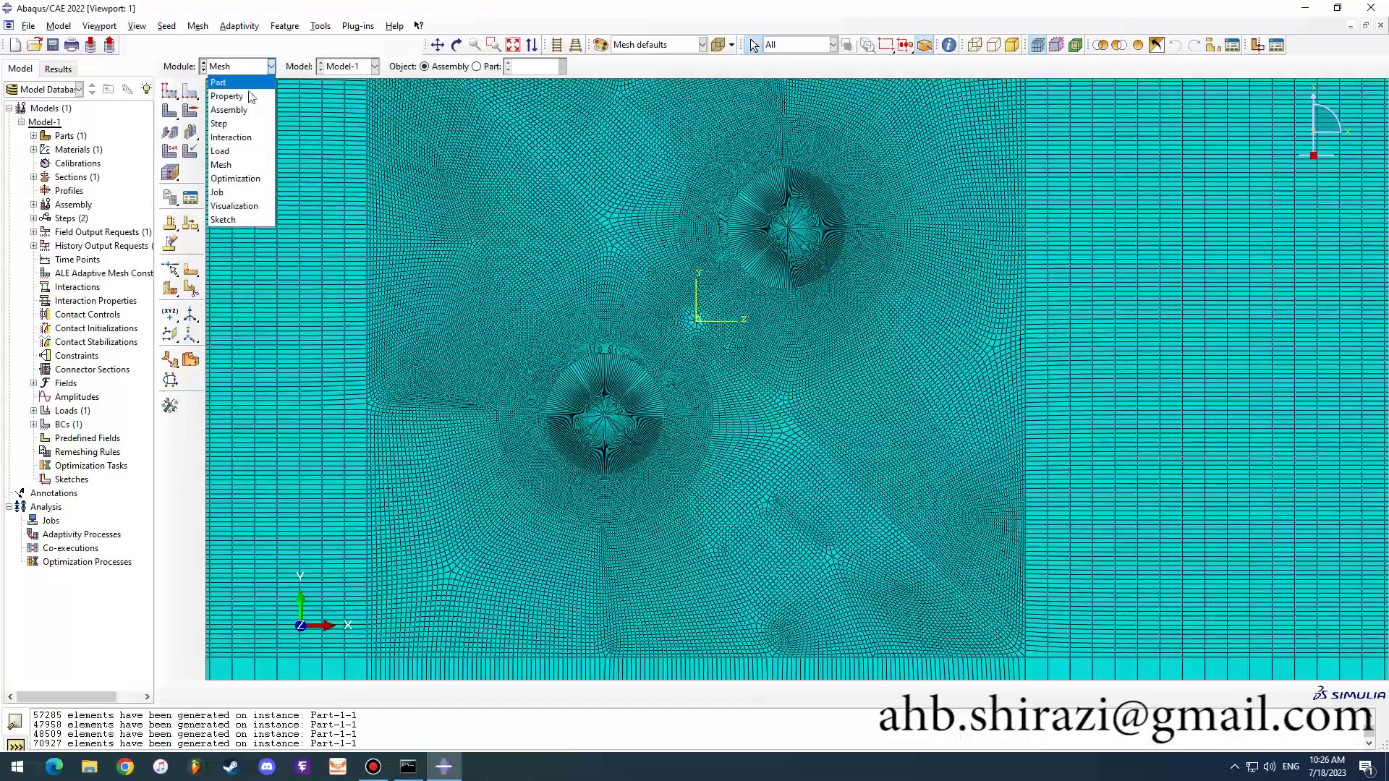
click(245, 194)
scroll(687, 368, down, 5)
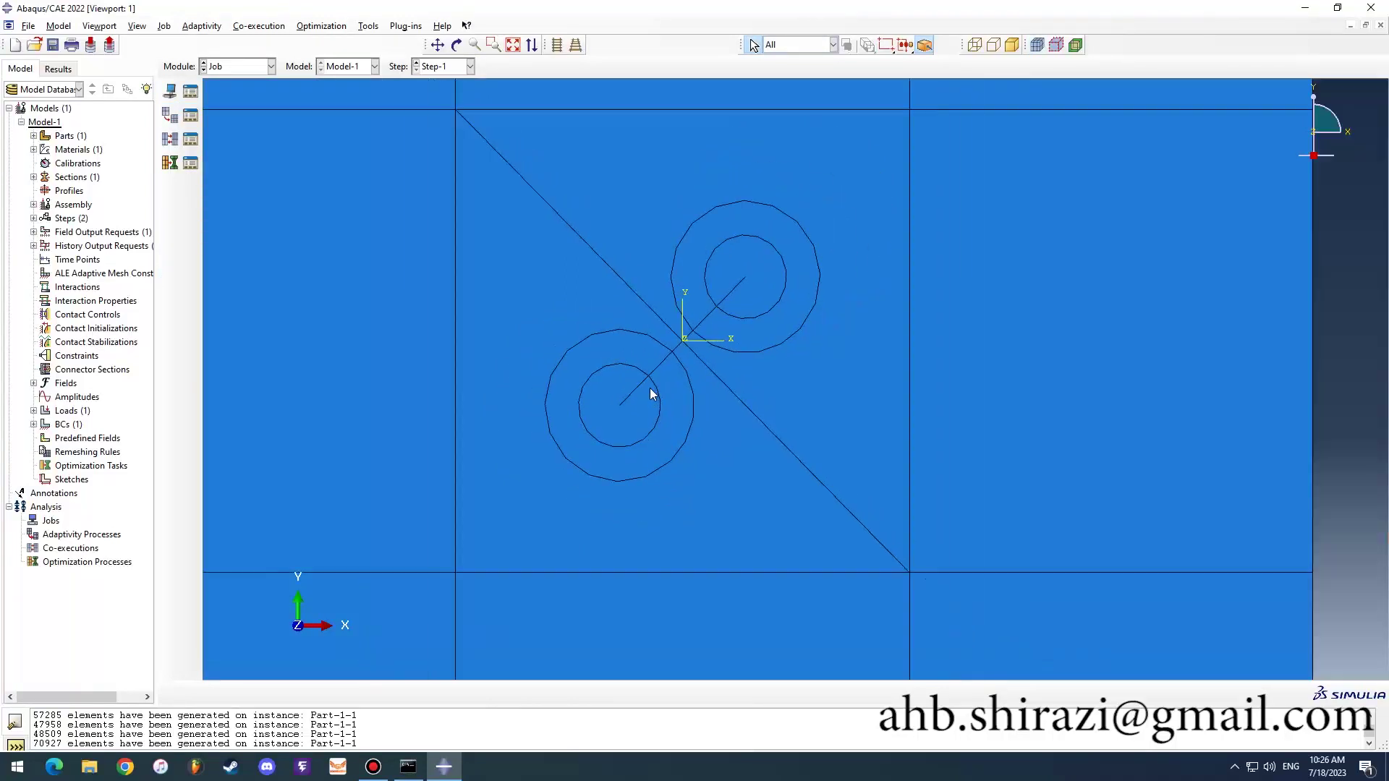
click(191, 92)
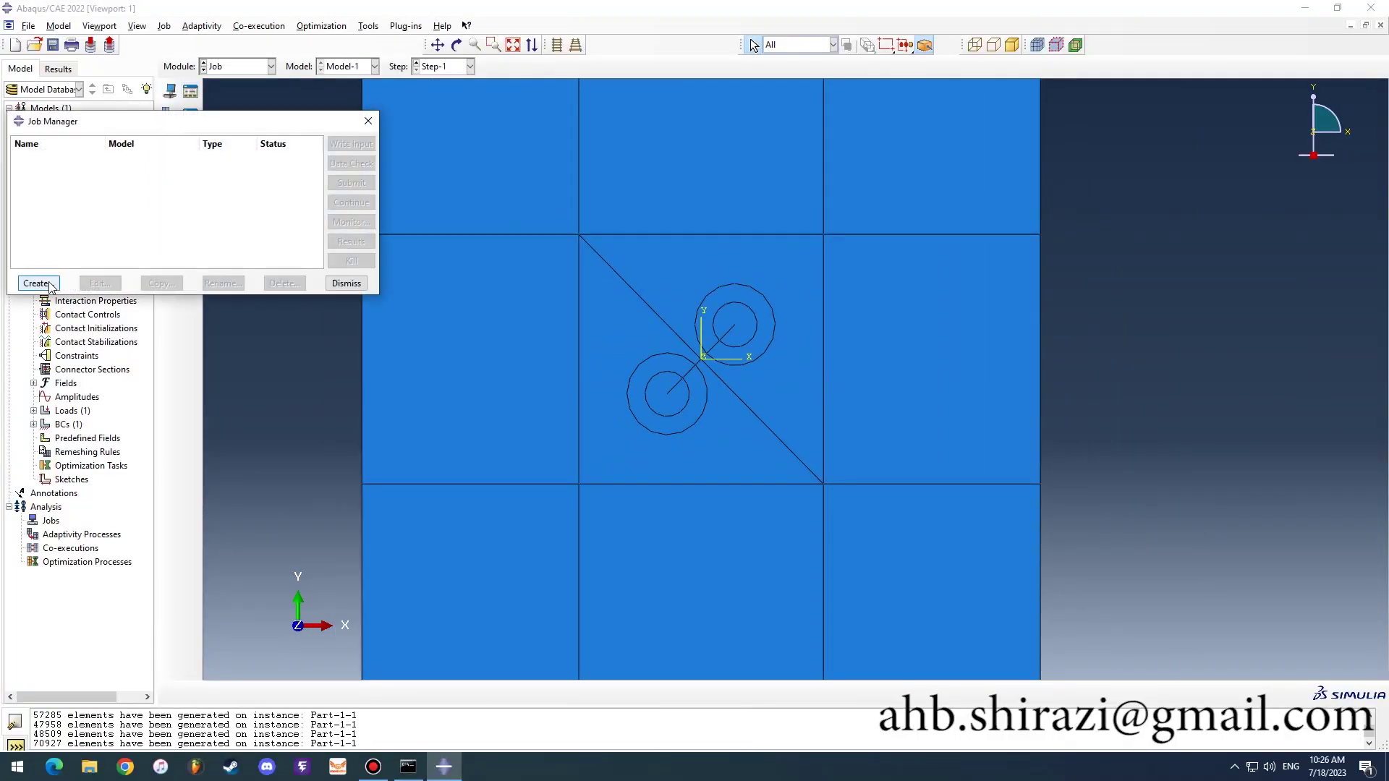
click(50, 285)
click(40, 307)
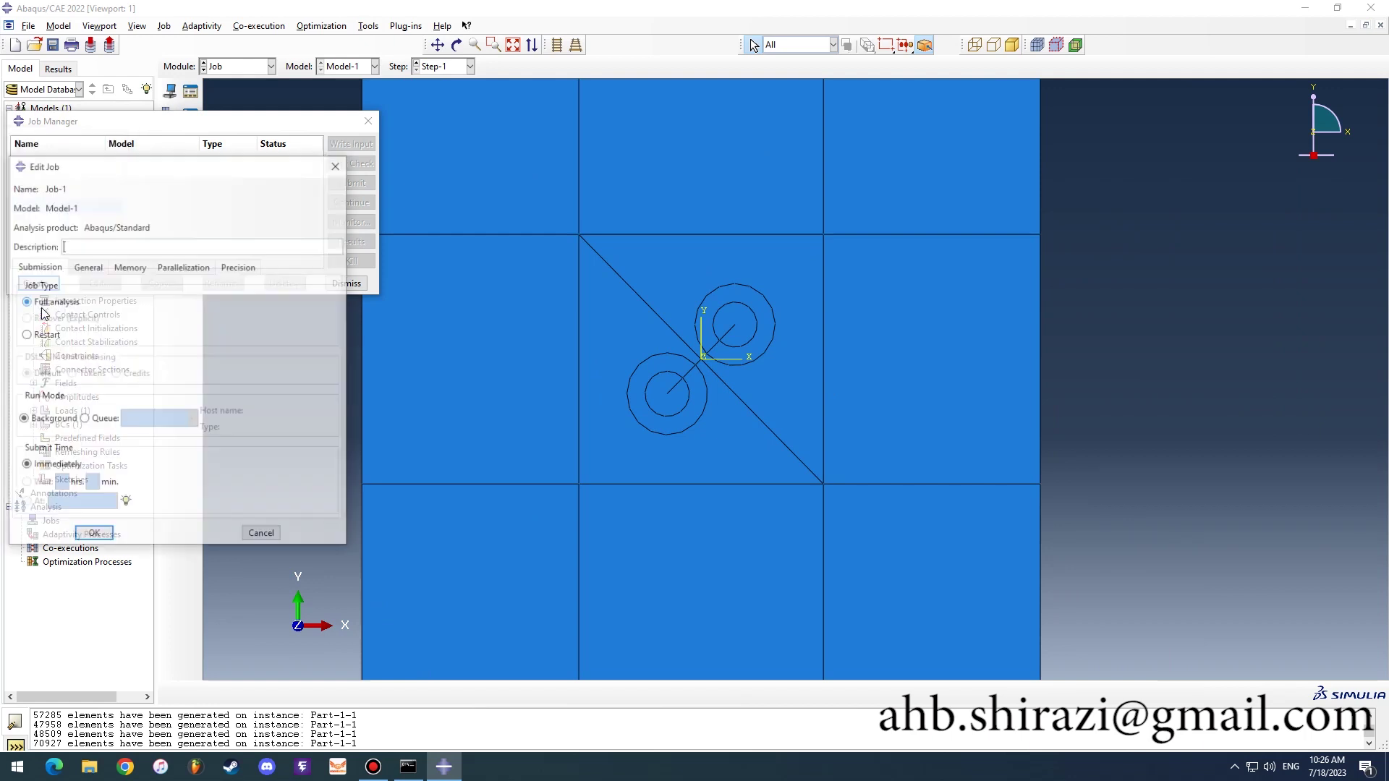
click(90, 535)
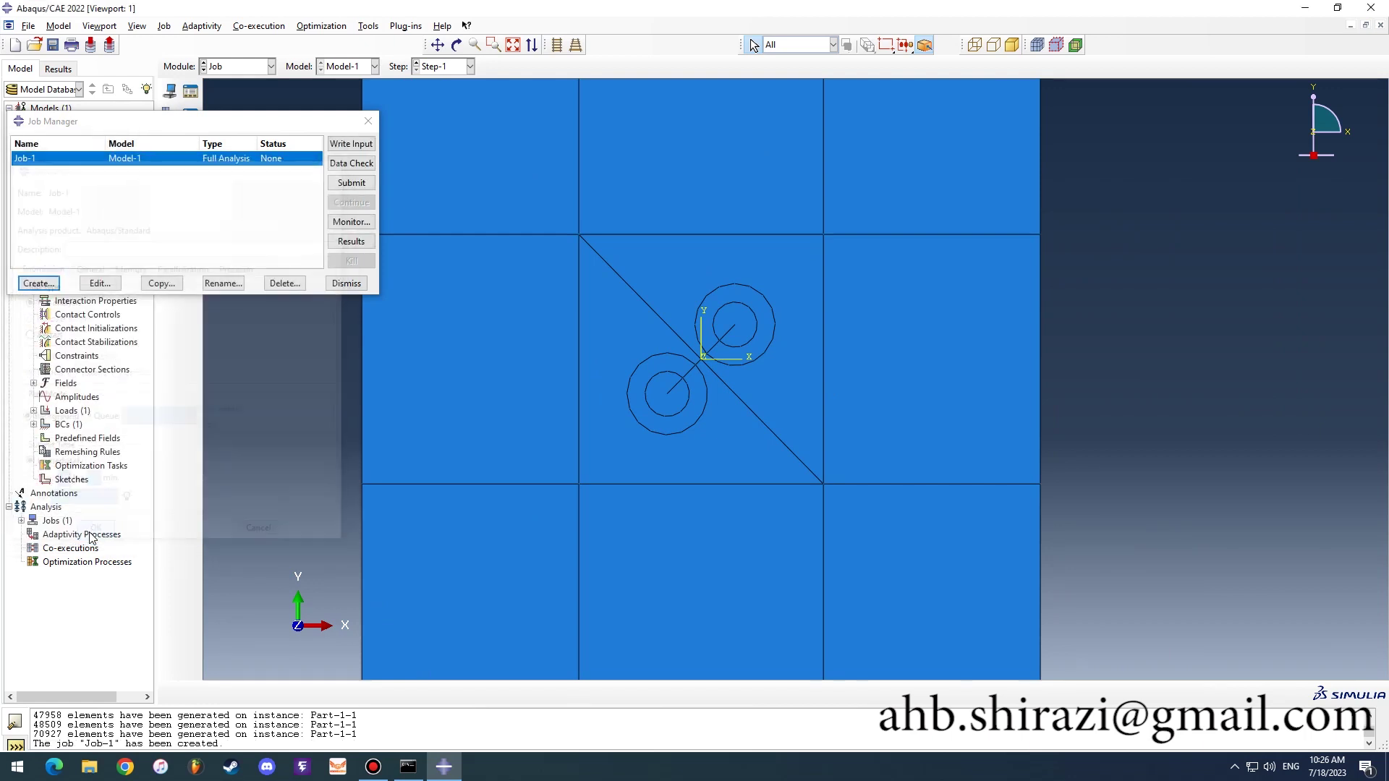
click(351, 183)
click(40, 151)
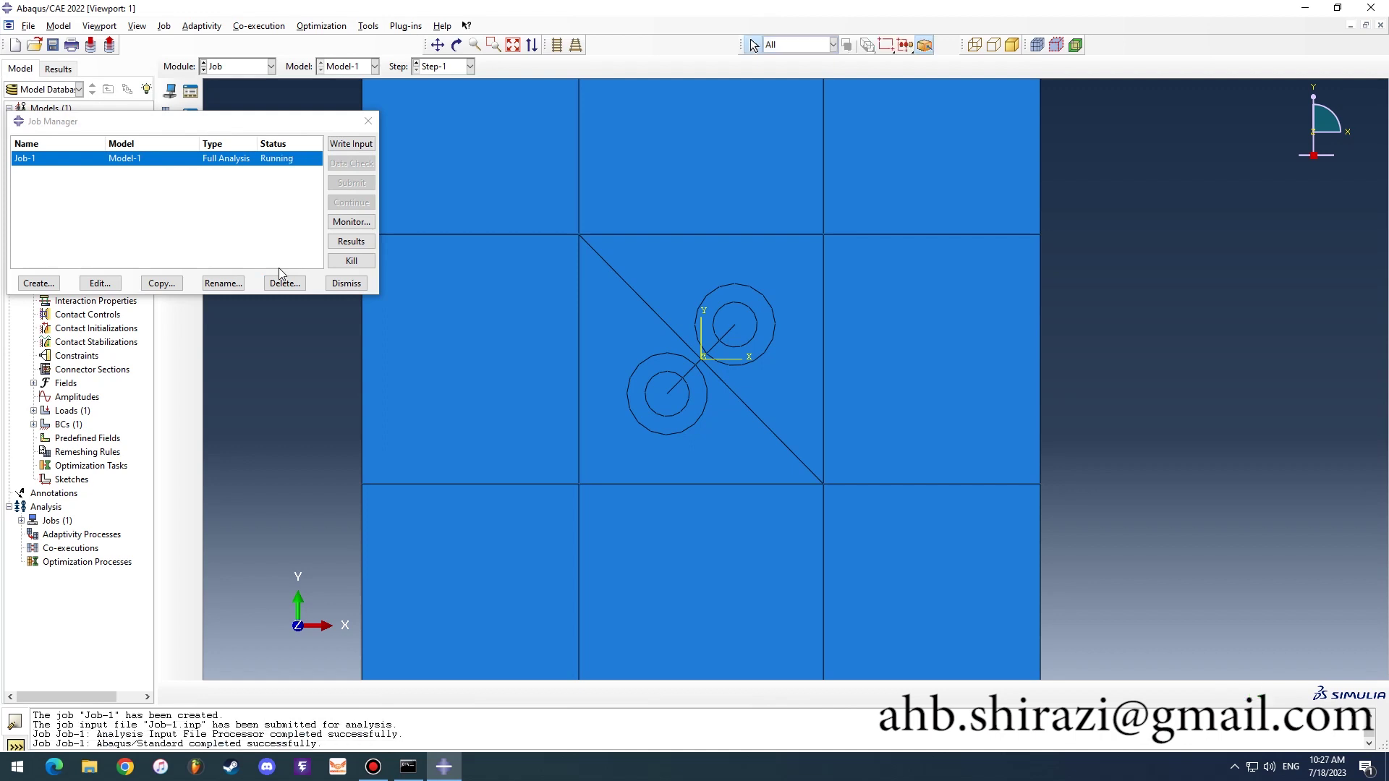
Step: Open the data file in Job-1's monitor and locate the K factor and T-stress estimates for Crack-1
click(350, 223)
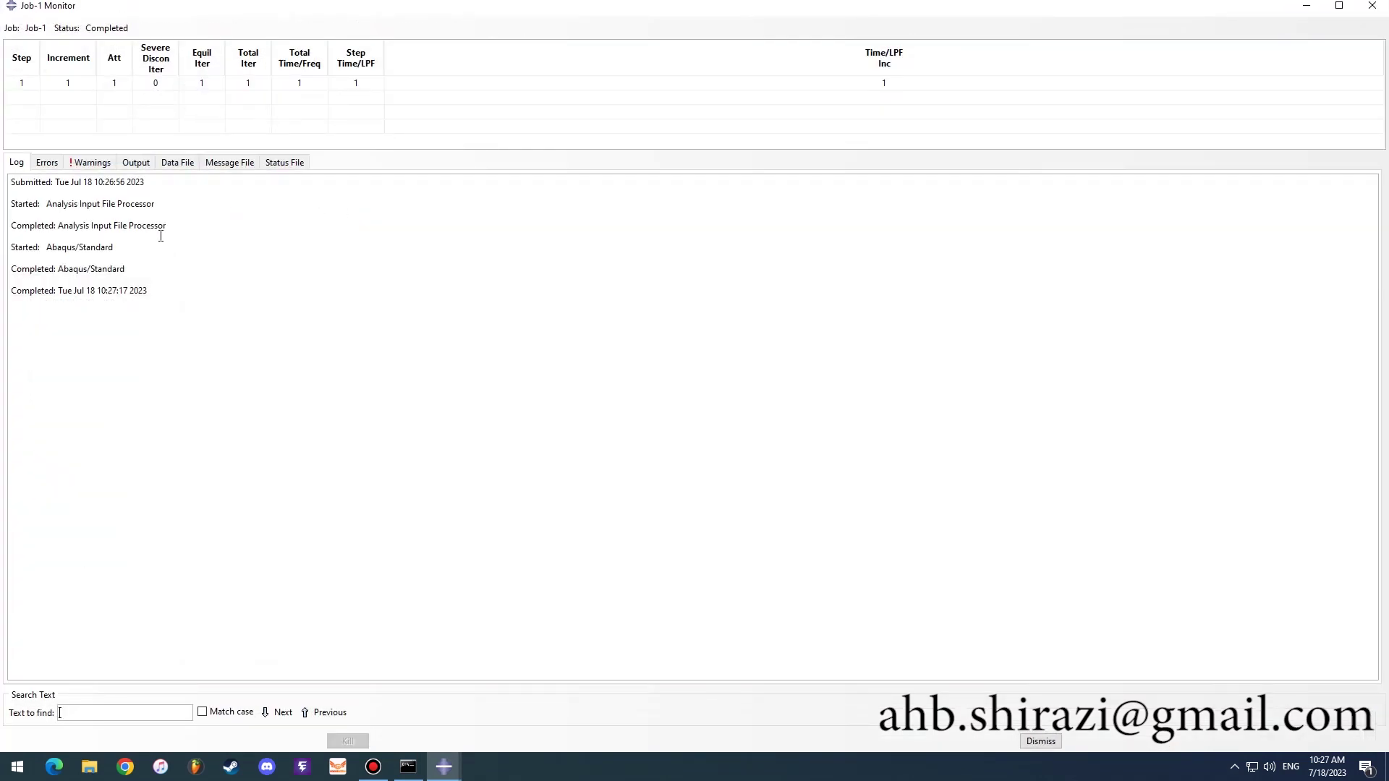
click(177, 162)
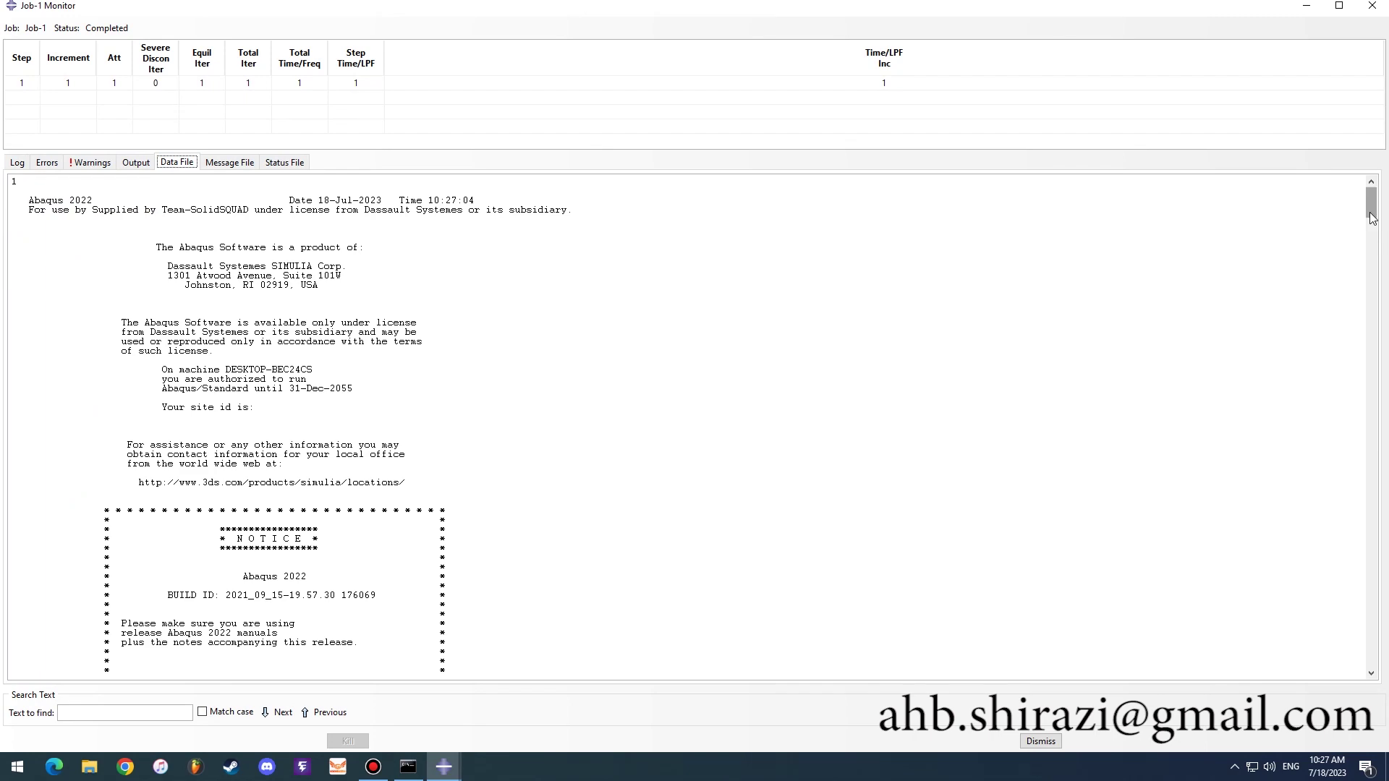
drag(1373, 210, 1376, 629)
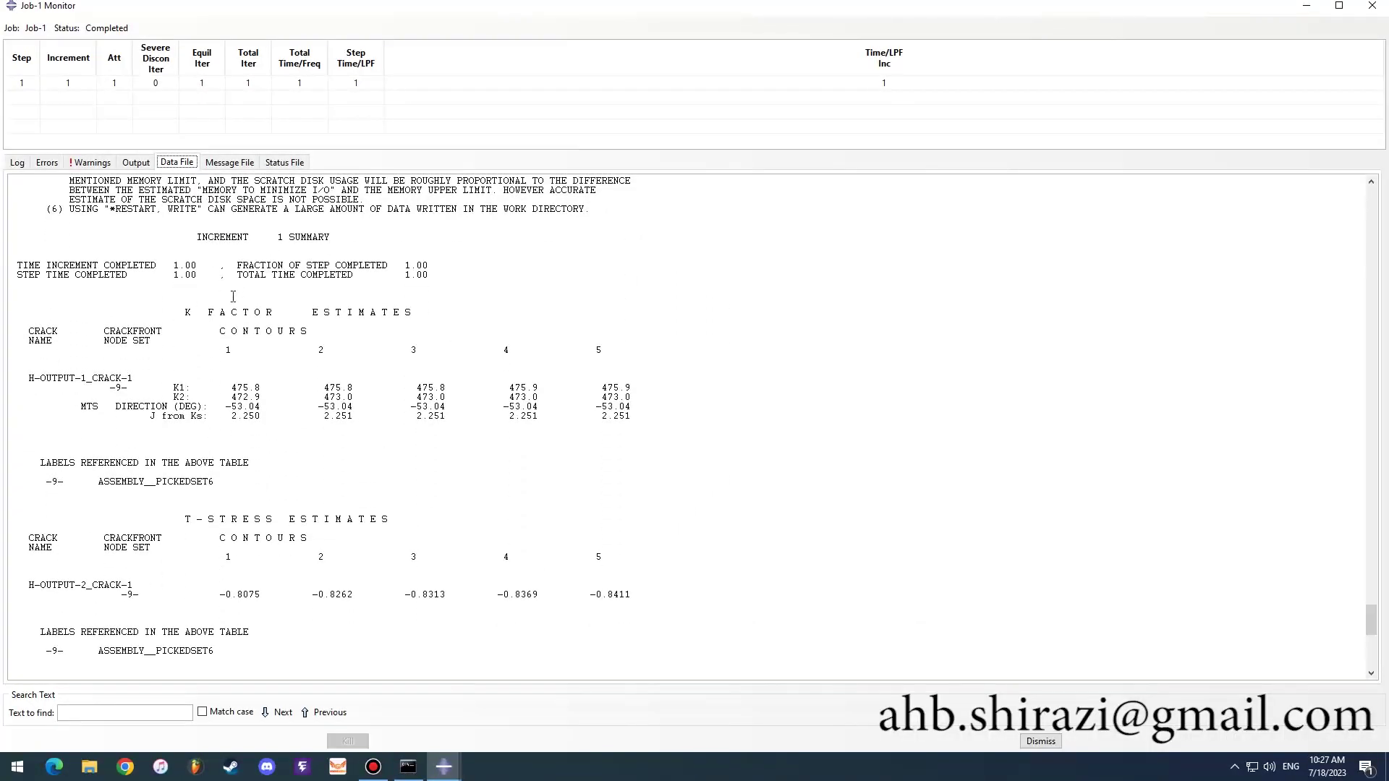
mouse_move(186, 315)
mouse_down()
mouse_move(289, 327)
mouse_move(205, 330)
mouse_up()
drag(93, 377, 129, 378)
scroll(197, 360, down, 4)
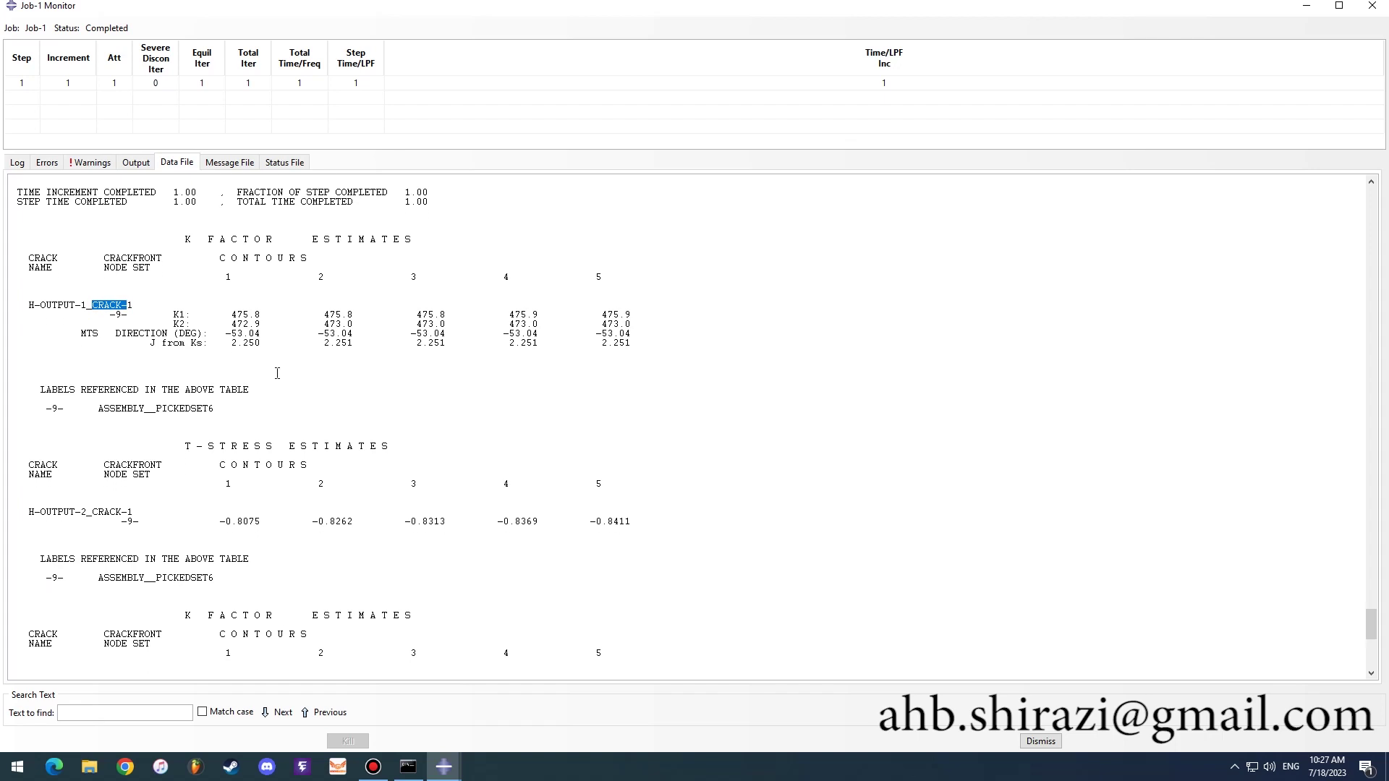
drag(185, 406, 280, 409)
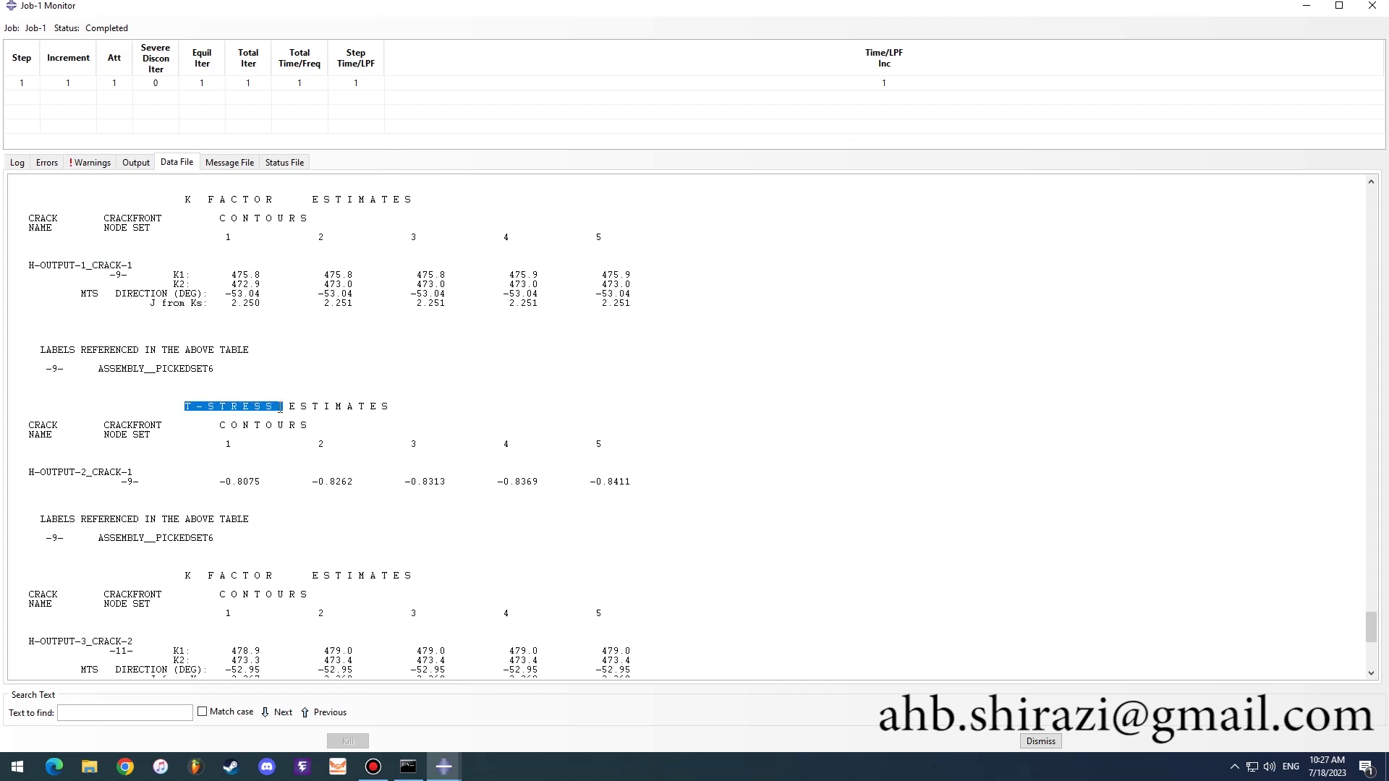
drag(93, 474, 128, 475)
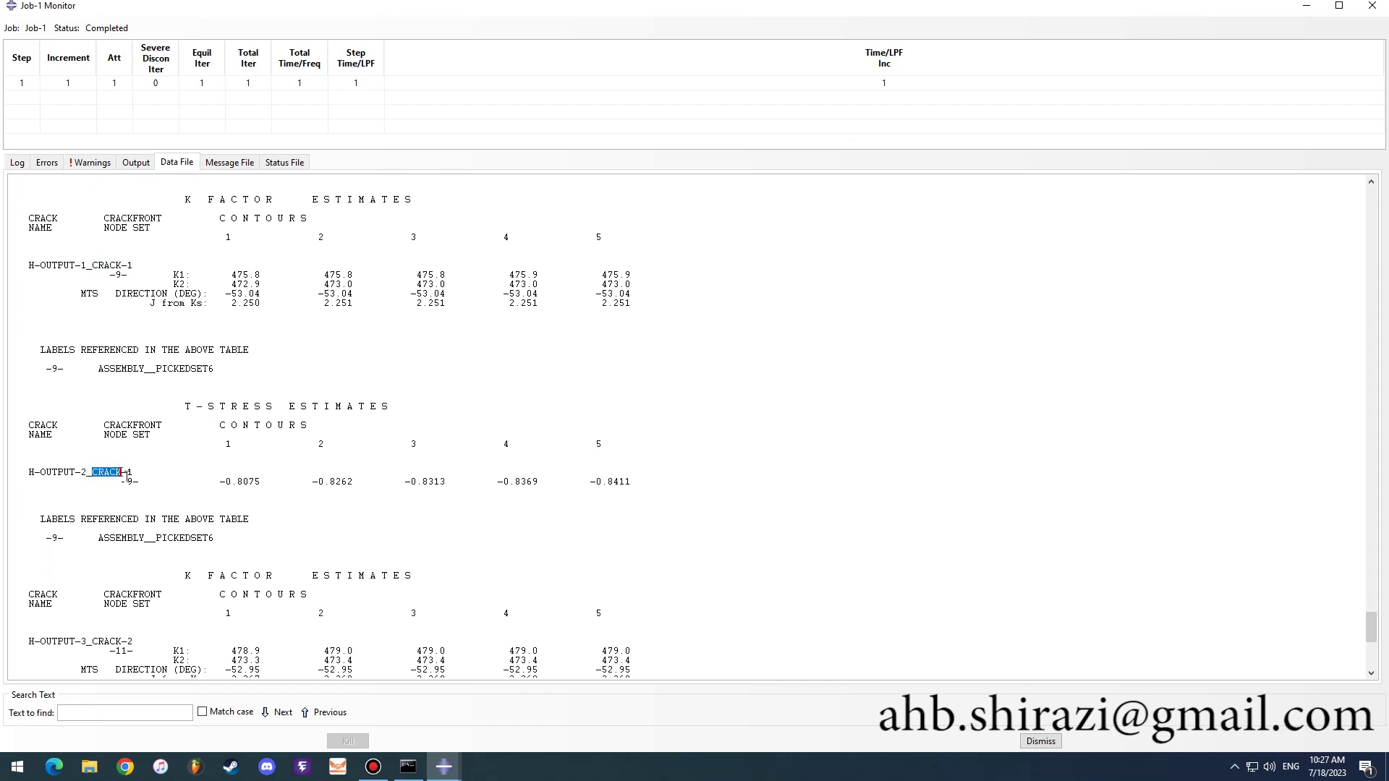
scroll(195, 382, down, 7)
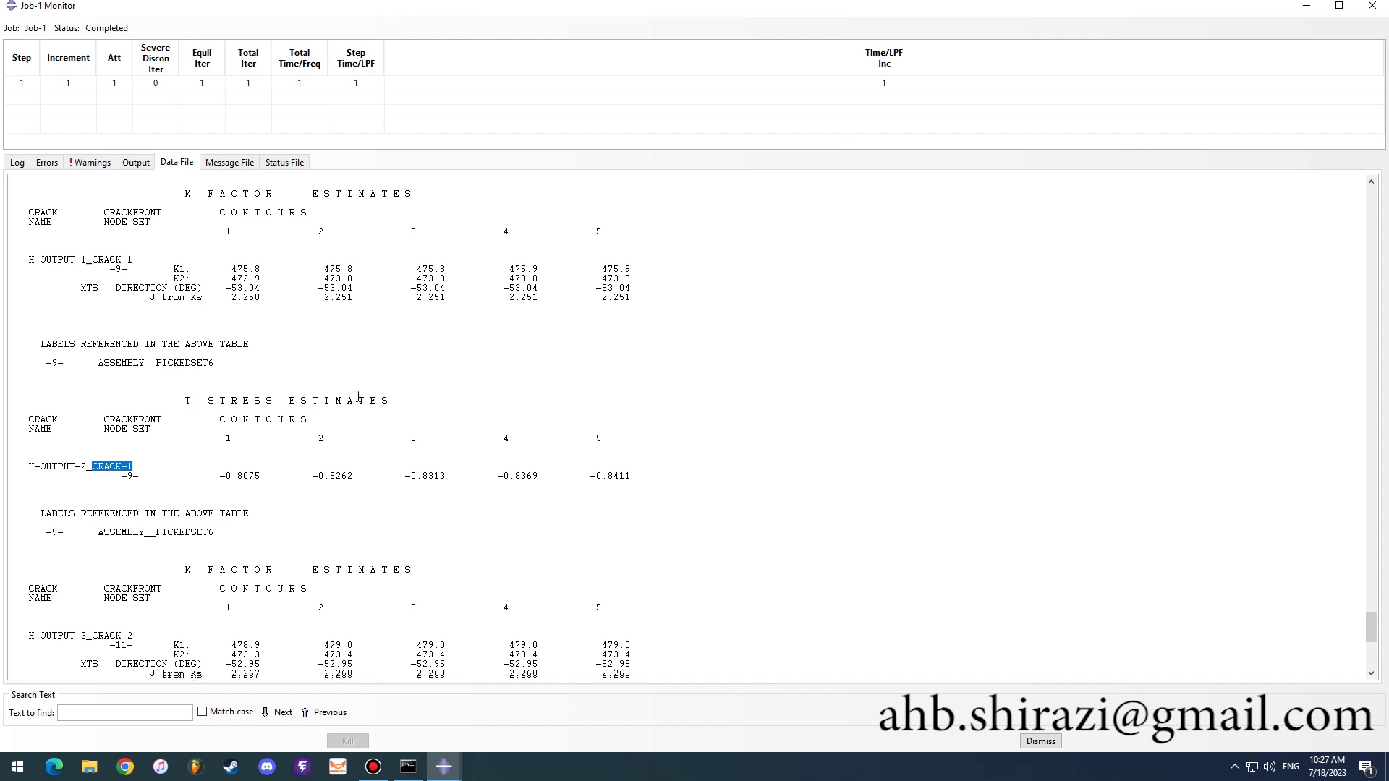
Step: Locate the K factor and T-stress estimates for Crack-2 in the job's data file
drag(185, 377, 294, 379)
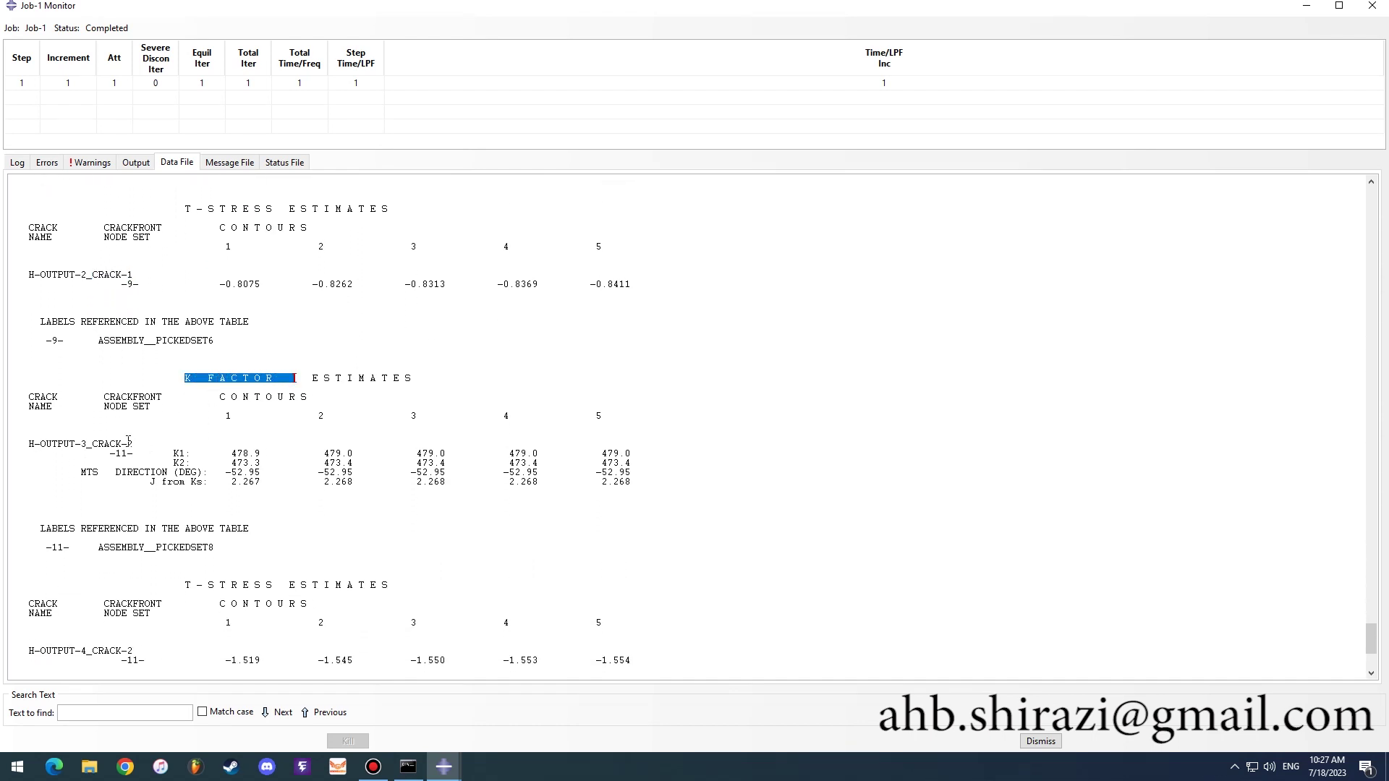
drag(99, 445, 126, 445)
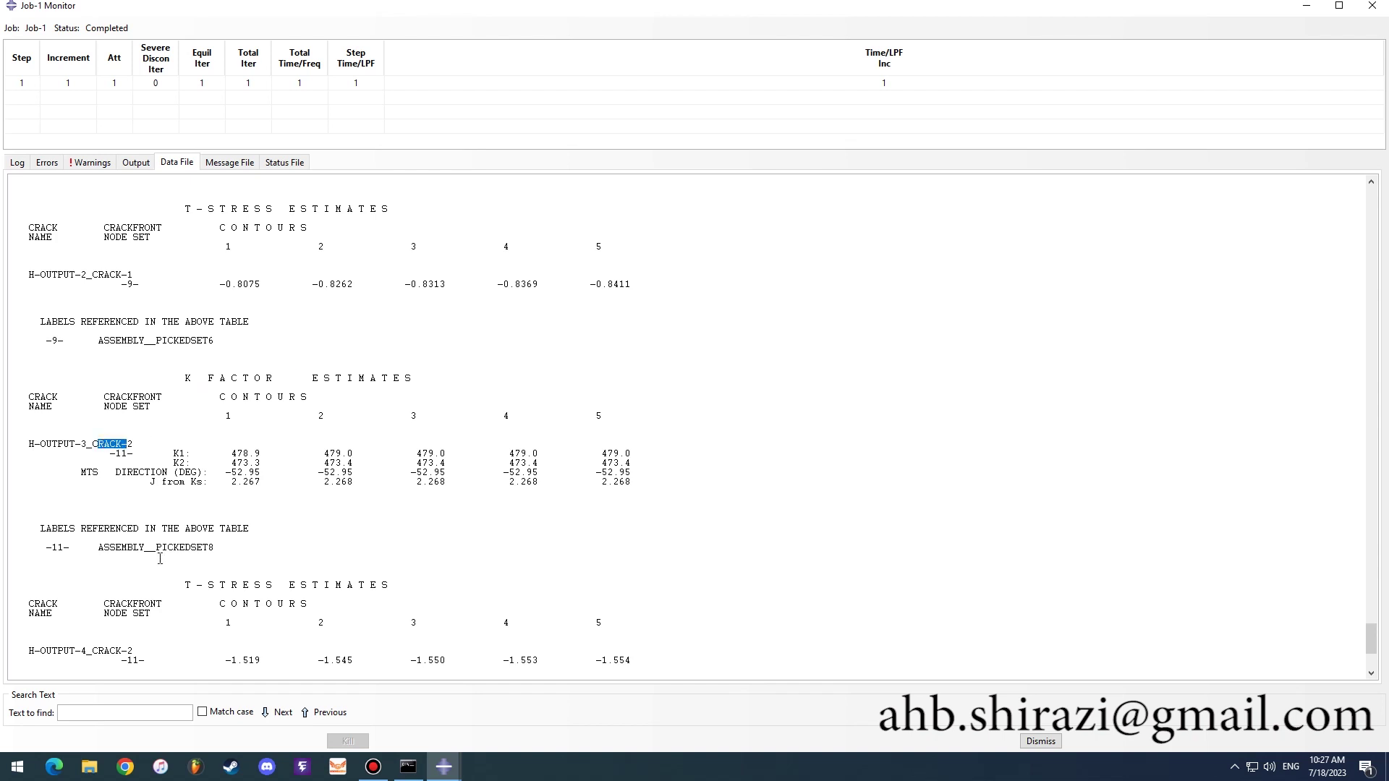
drag(184, 584, 282, 585)
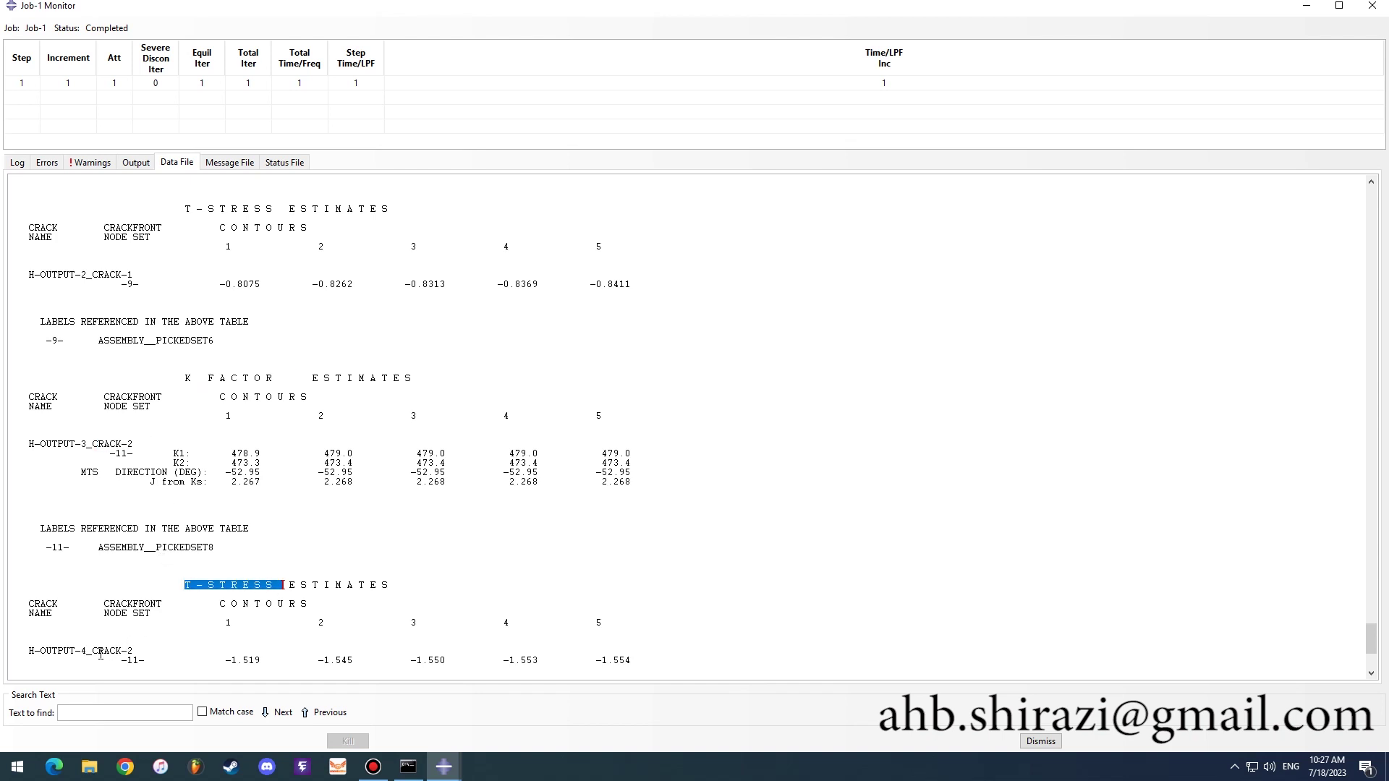
drag(91, 653, 134, 653)
scroll(358, 568, down, 4)
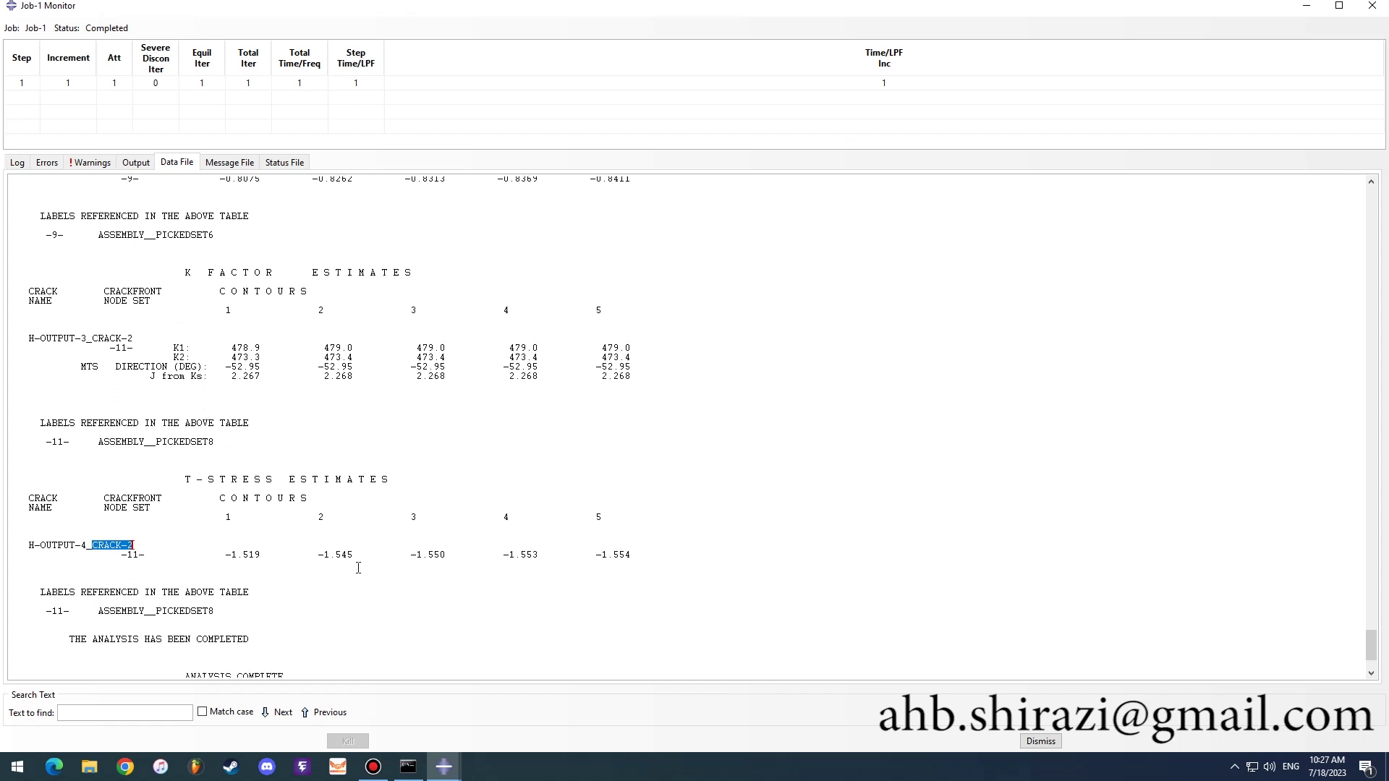
scroll(394, 522, down, 4)
Step: Read Crack-1's K1, K2 and T-stress values across all five contours
scroll(399, 527, up, 2)
scroll(399, 527, up, 10)
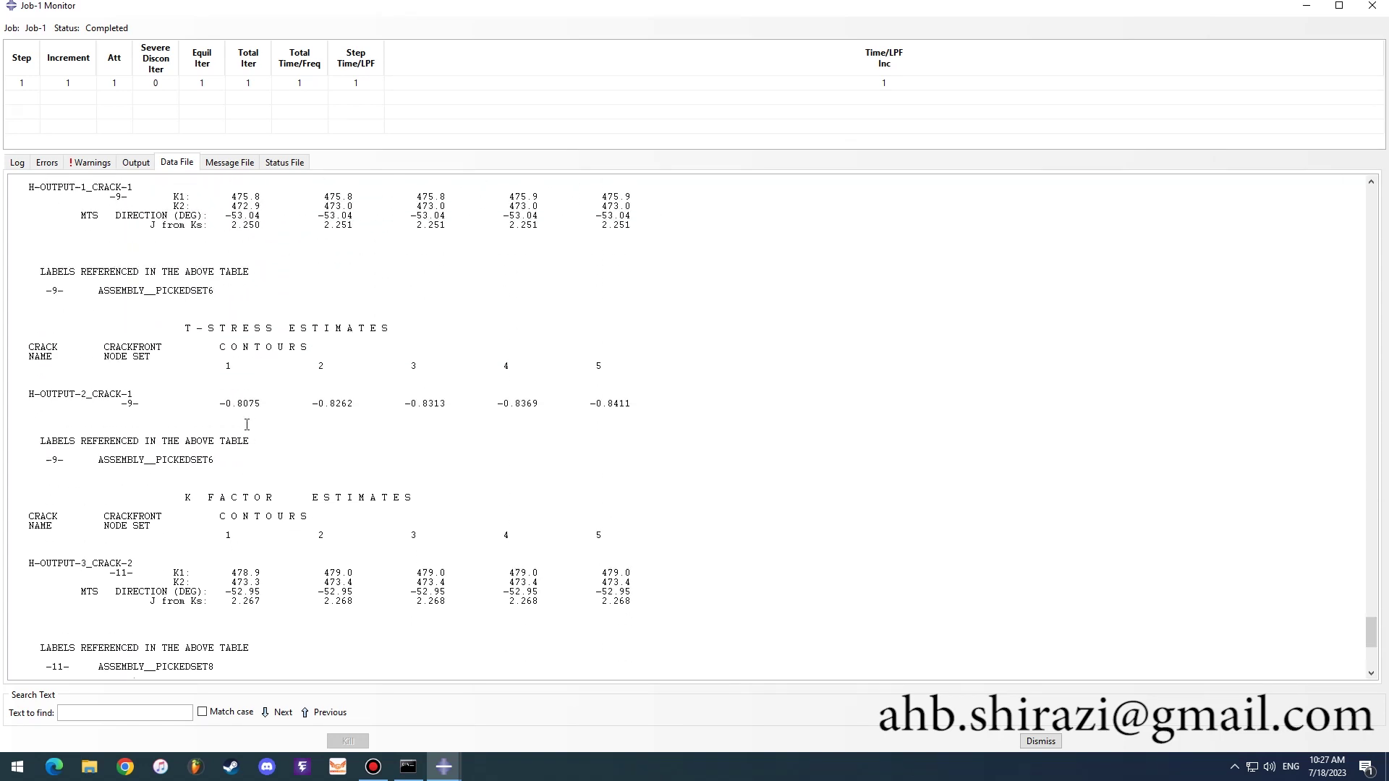
scroll(246, 424, up, 3)
drag(235, 268, 653, 269)
drag(230, 278, 616, 282)
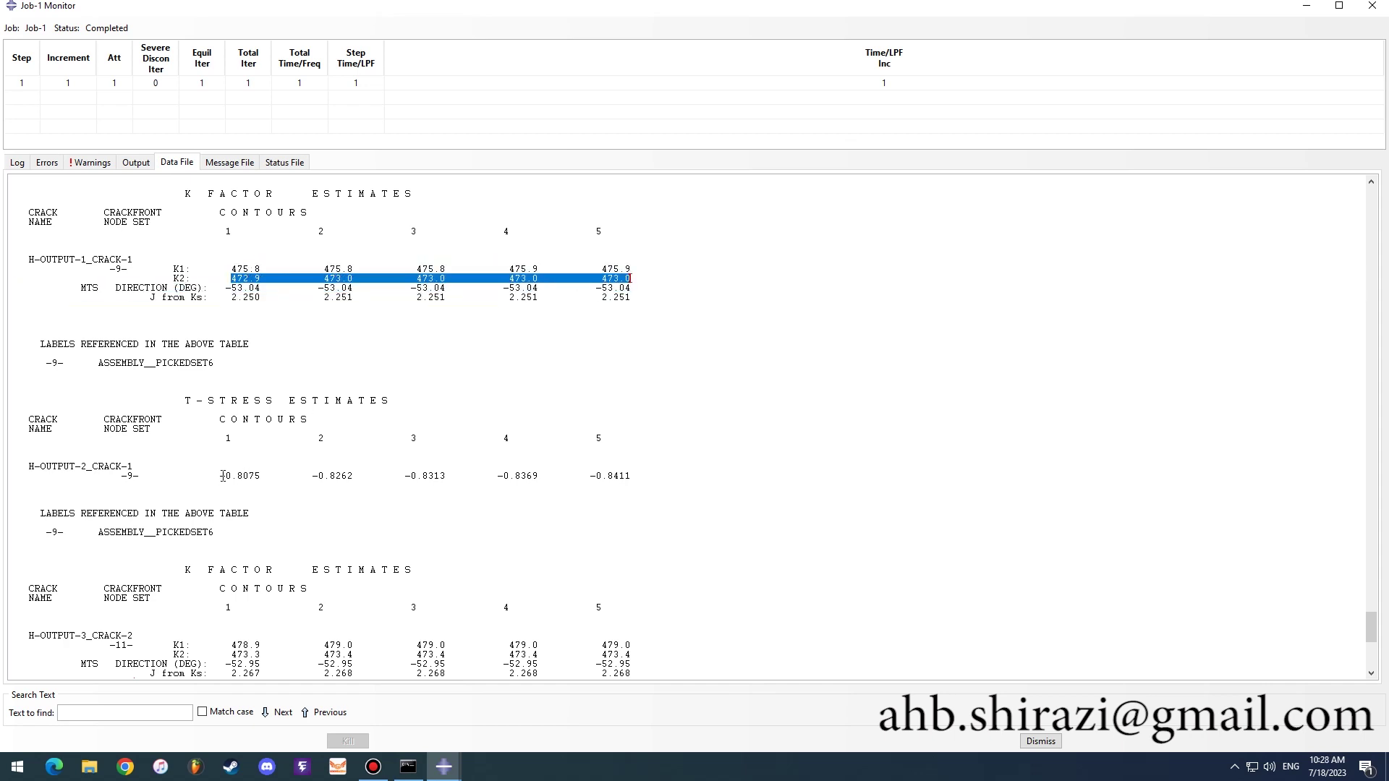
drag(223, 476, 637, 476)
Step: Read Crack-2's K1, K2 and T-stress values across all five contours, and close the job monitor
scroll(402, 477, down, 1)
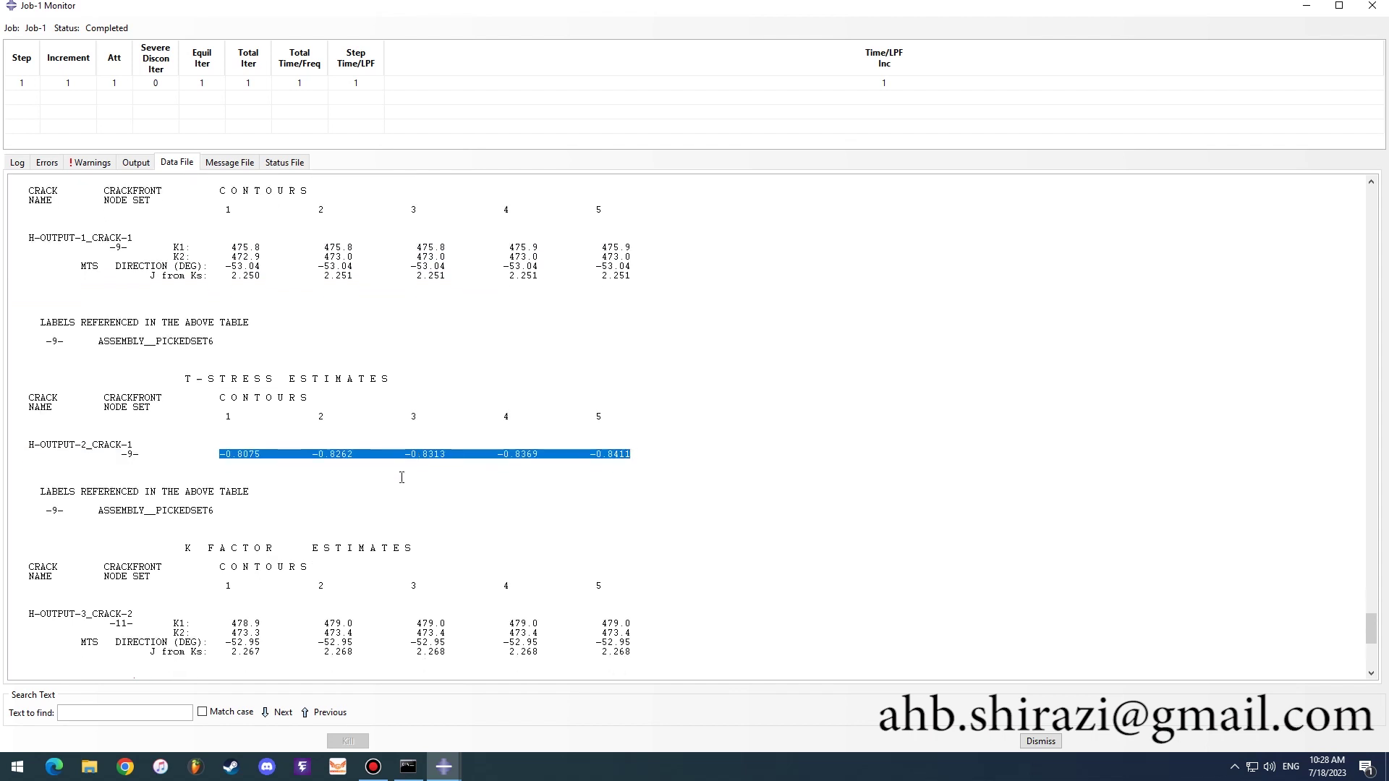
scroll(402, 478, down, 6)
drag(225, 447, 637, 447)
drag(231, 467, 626, 457)
click(400, 485)
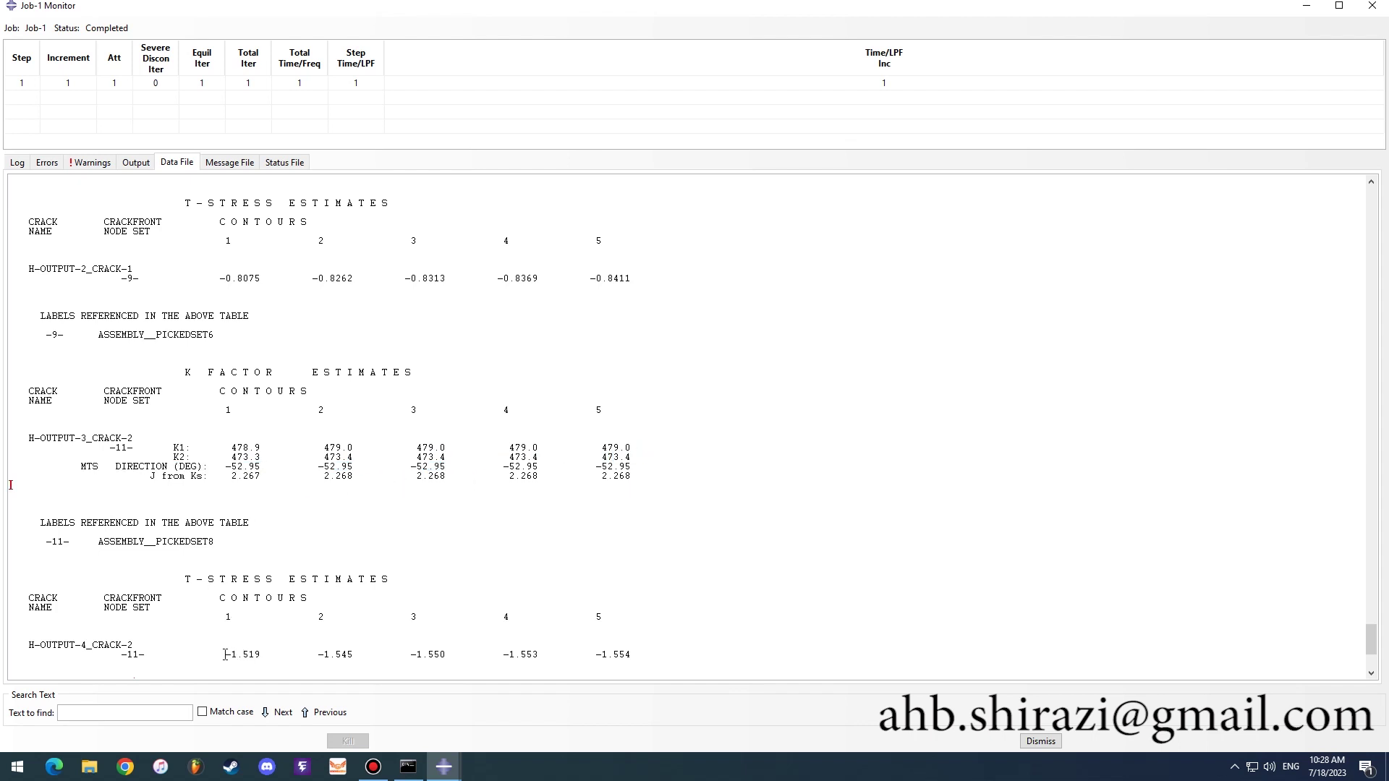
drag(226, 655, 644, 655)
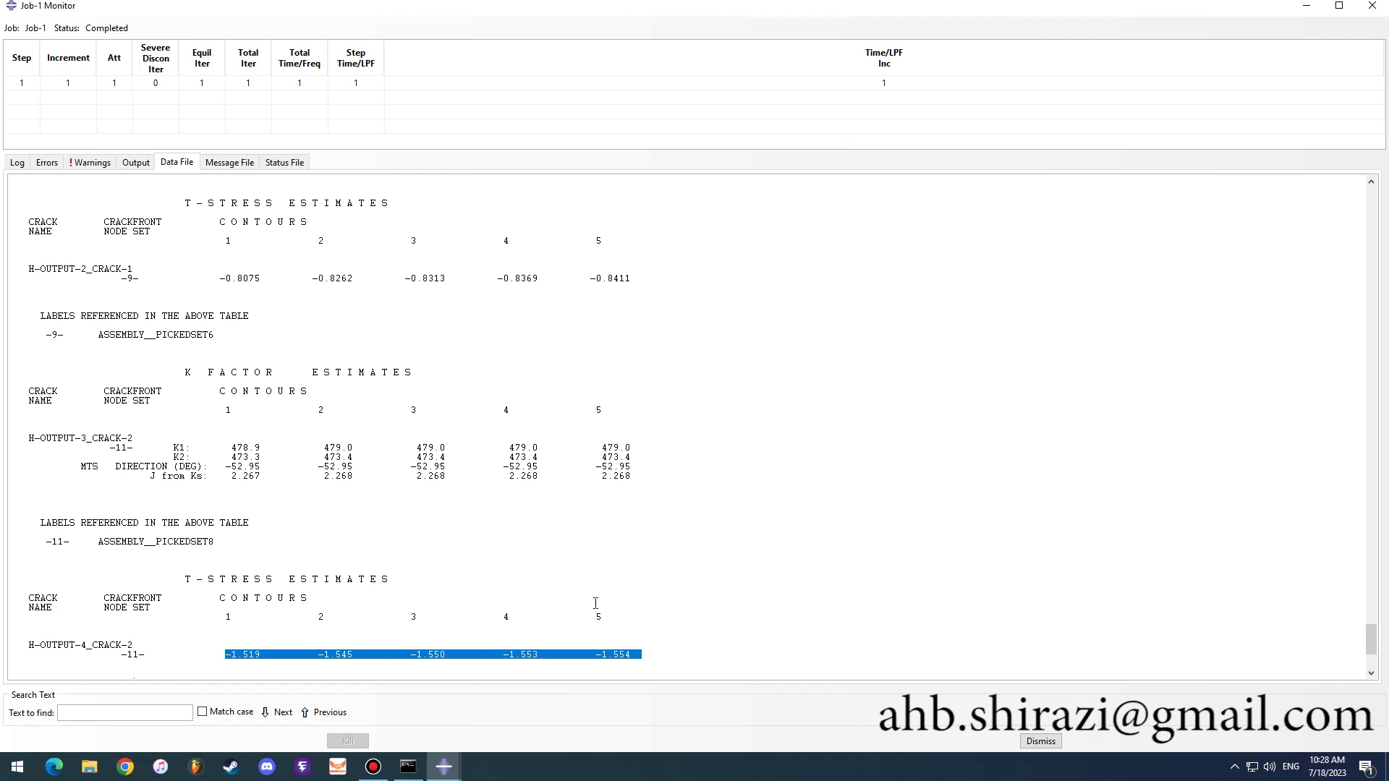
click(494, 515)
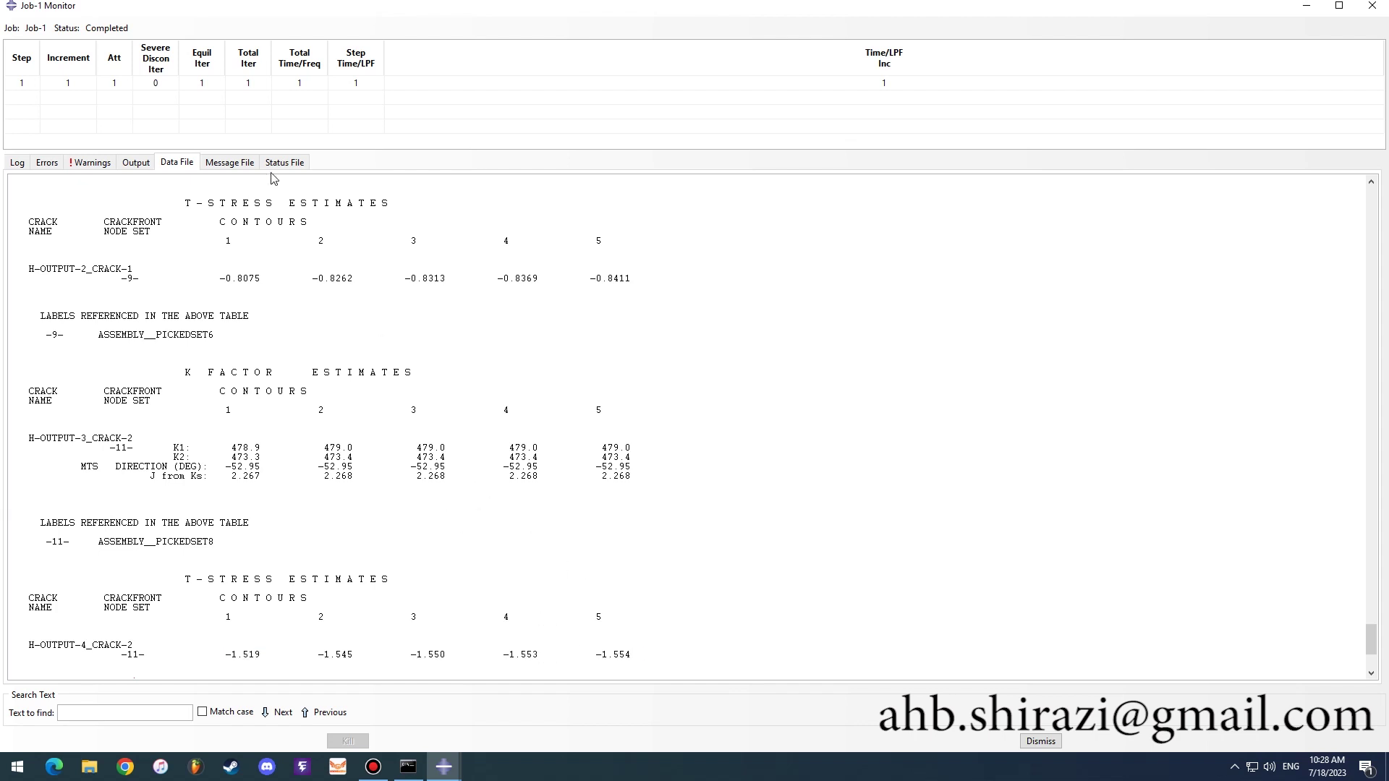
click(1373, 6)
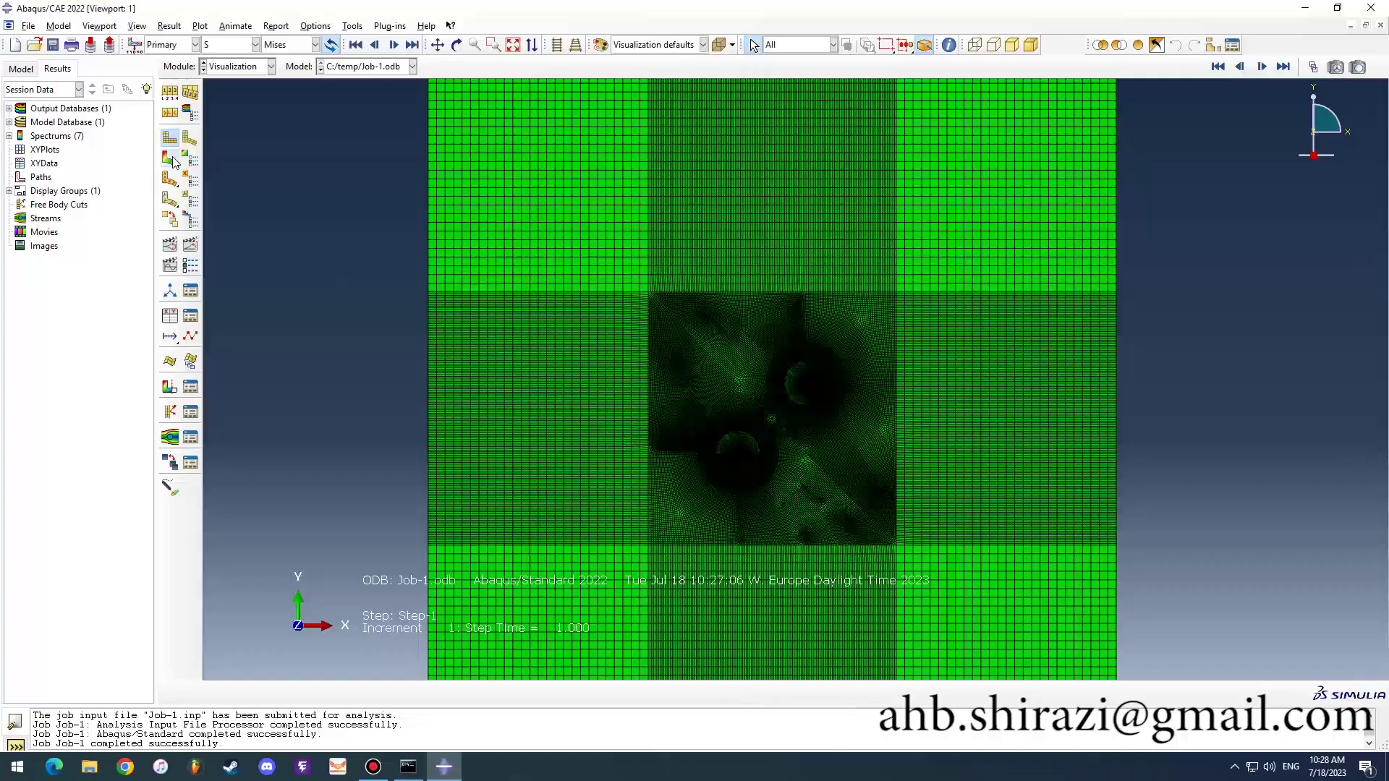
Step: Plot the Mises stress contours on the deformed shape and examine them around the open crack
click(173, 158)
scroll(729, 374, up, 5)
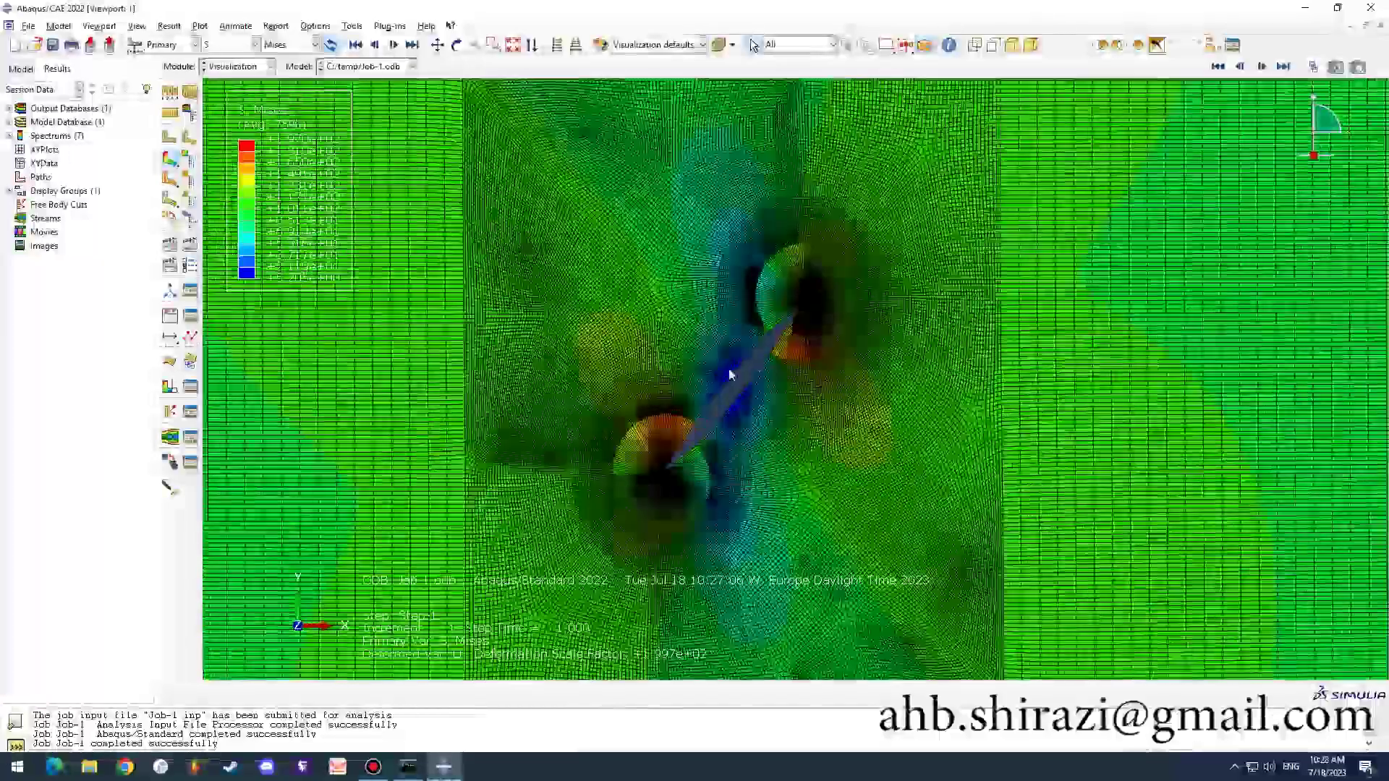
scroll(730, 375, up, 4)
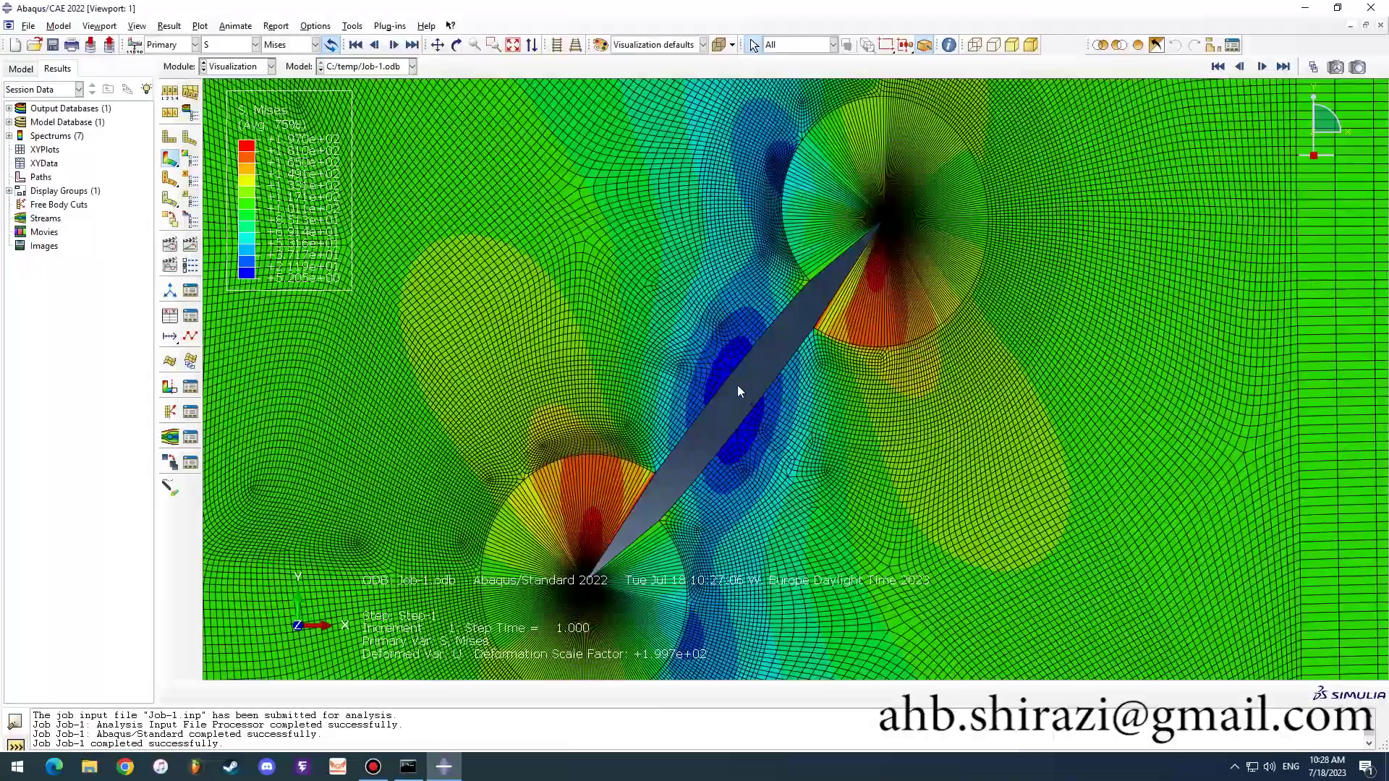
scroll(737, 385, down, 5)
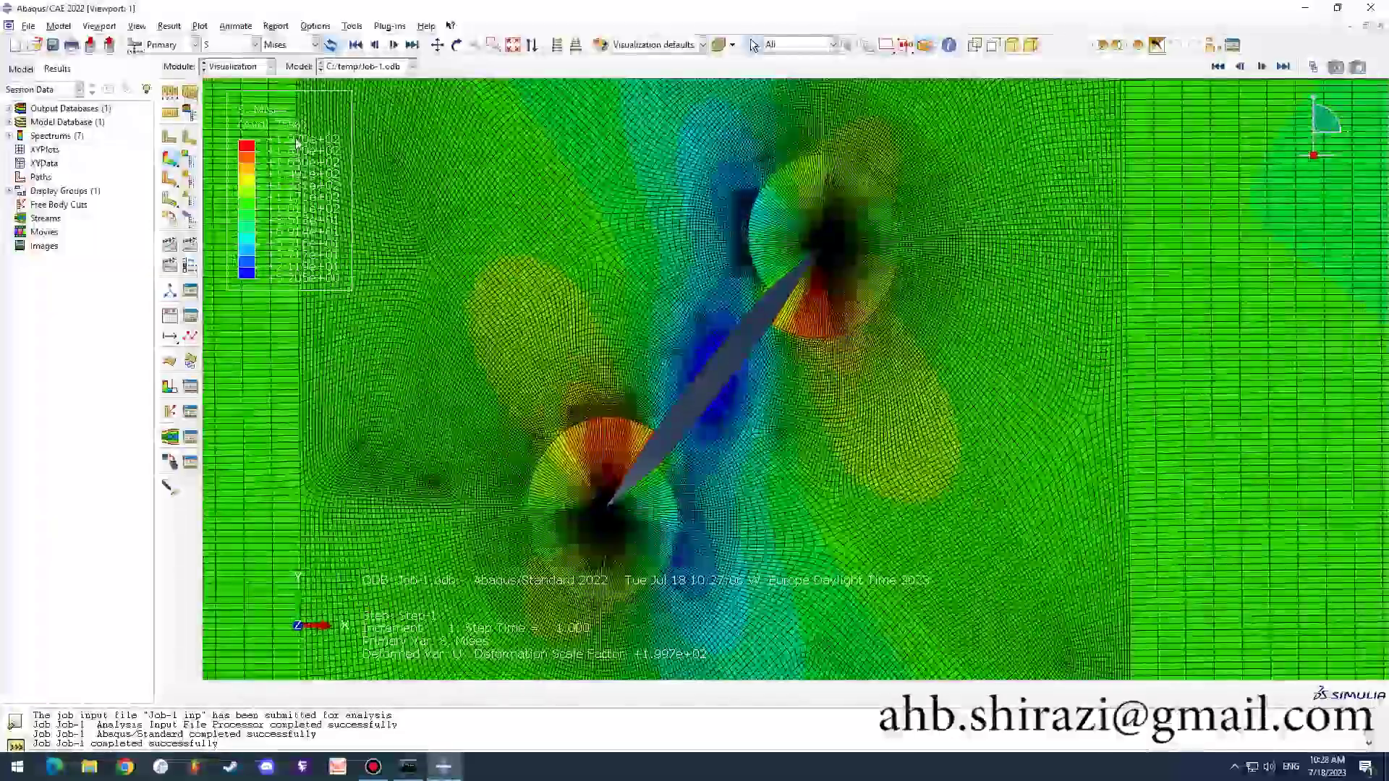
Step: Display the S11 and S22 stress component contours in turn and examine them around the crack tips
click(316, 44)
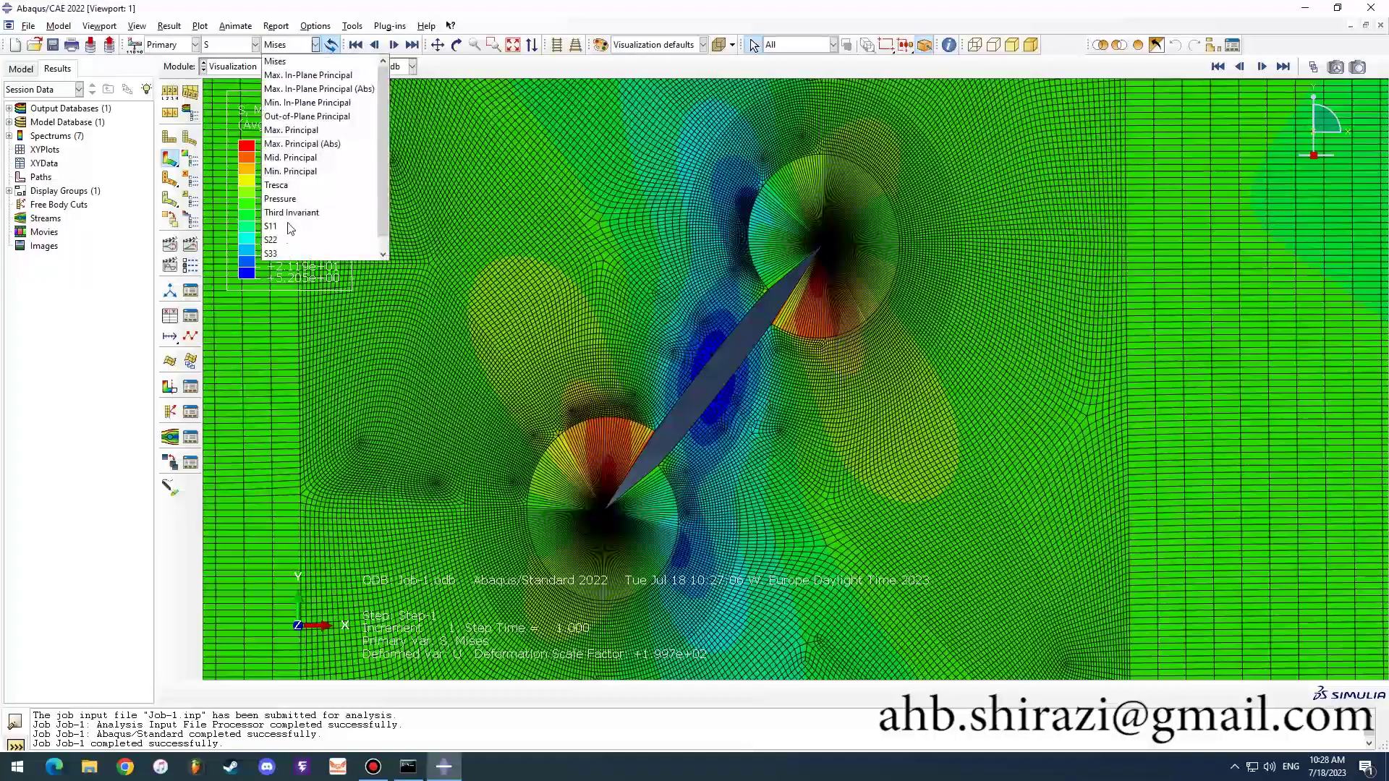
click(289, 226)
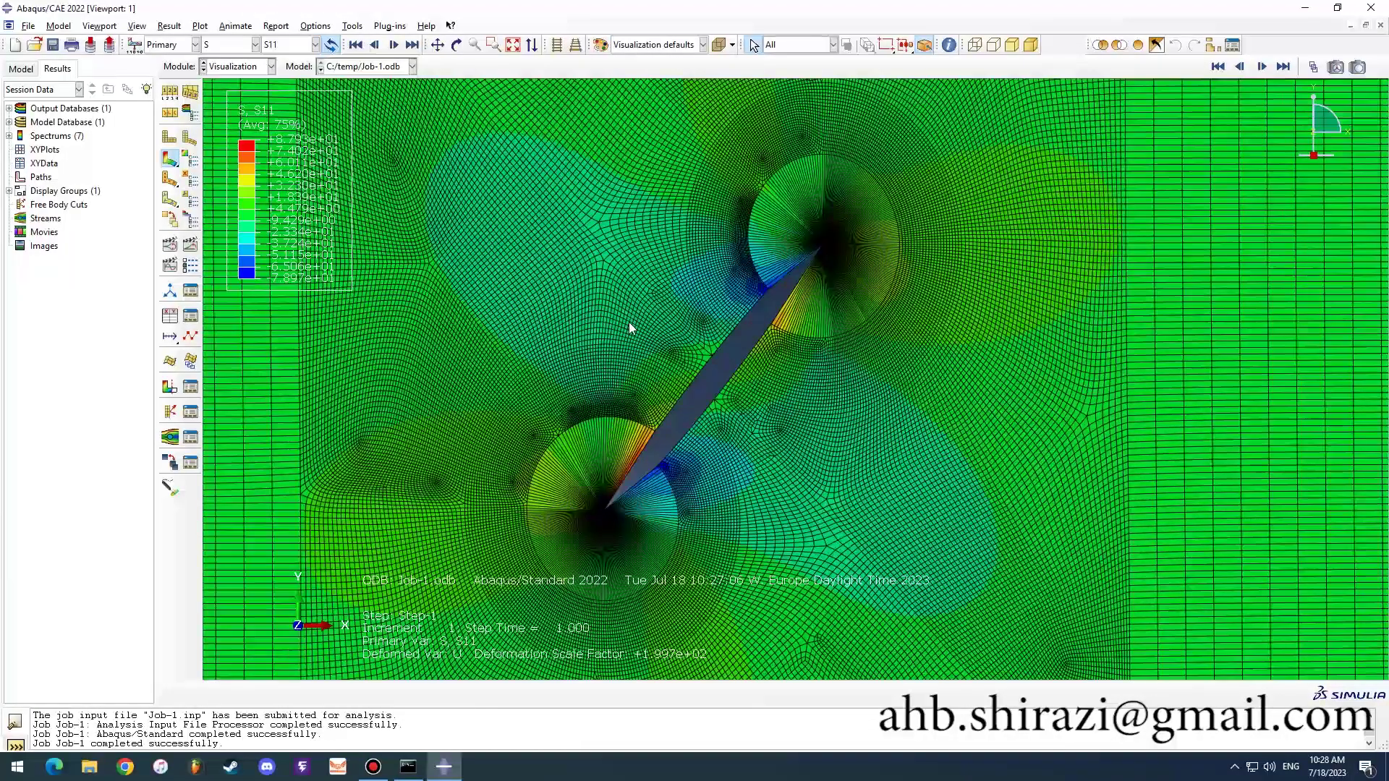
scroll(727, 362, up, 2)
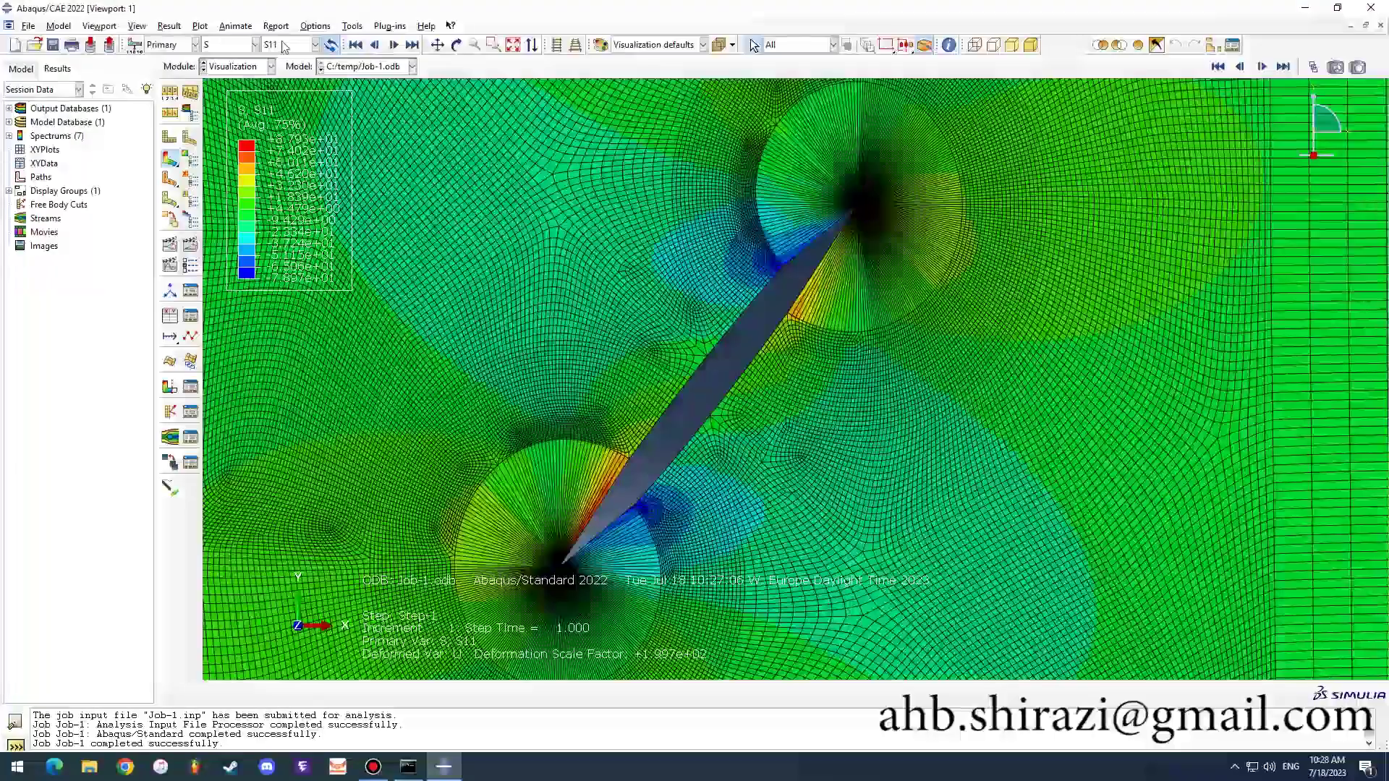
click(284, 47)
click(329, 233)
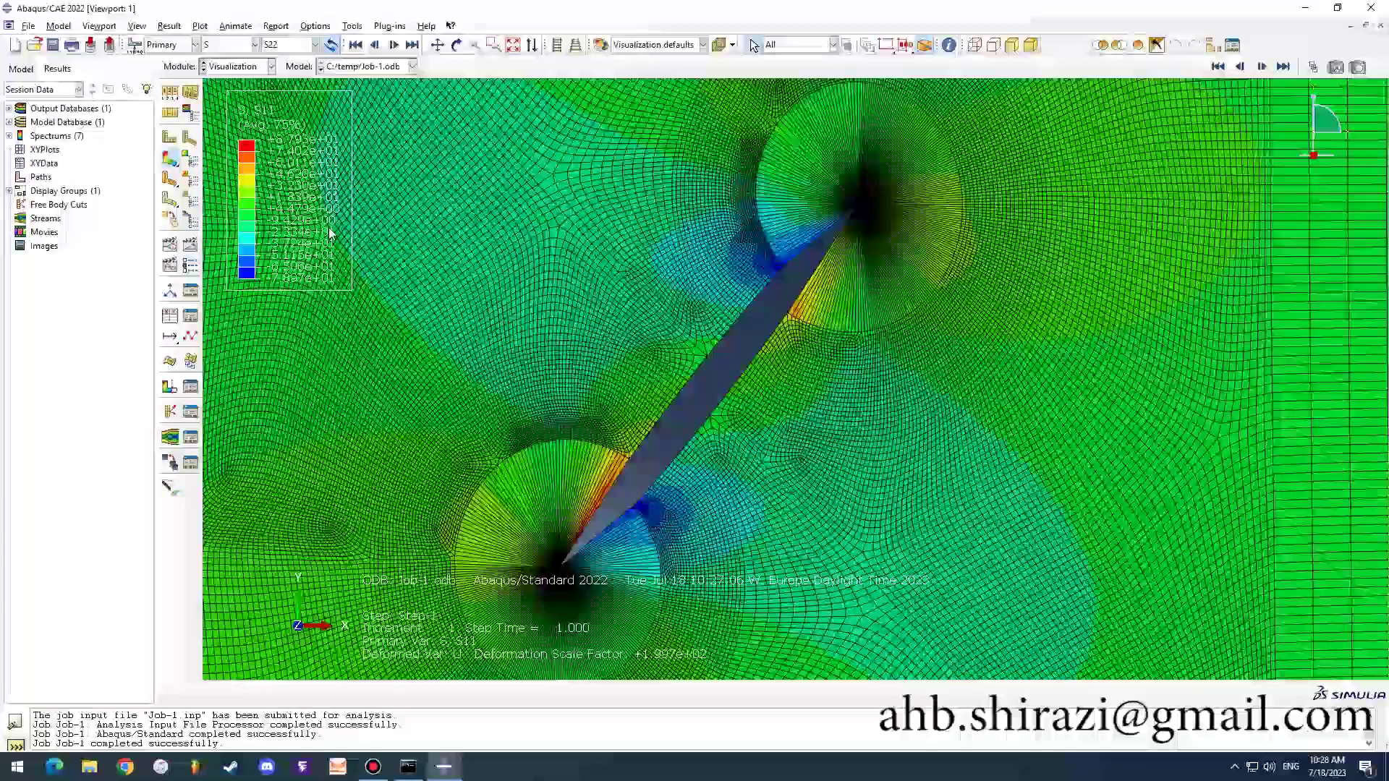
scroll(651, 397, down, 3)
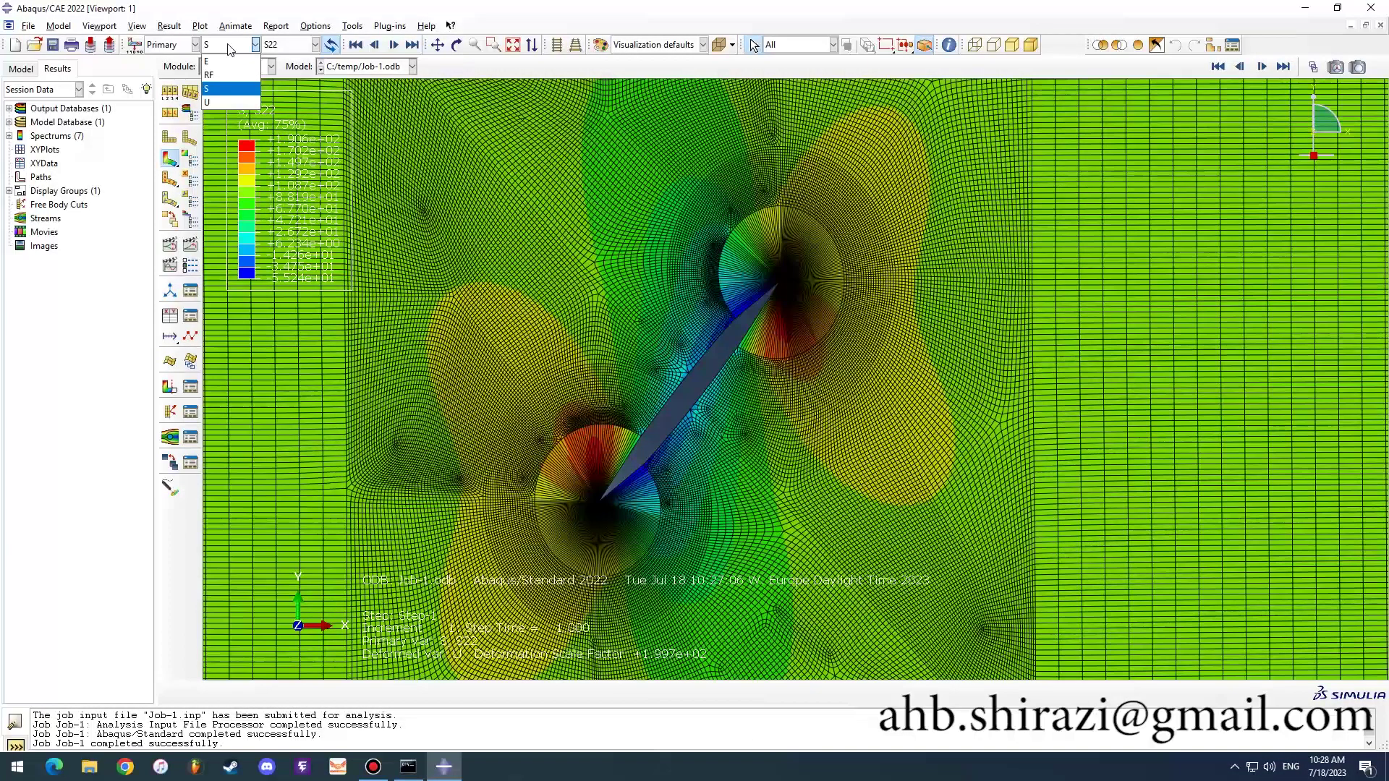
Step: Switch the stress contour plot back to Mises and view its distribution over the wider plate
click(290, 45)
scroll(303, 101, up, 2)
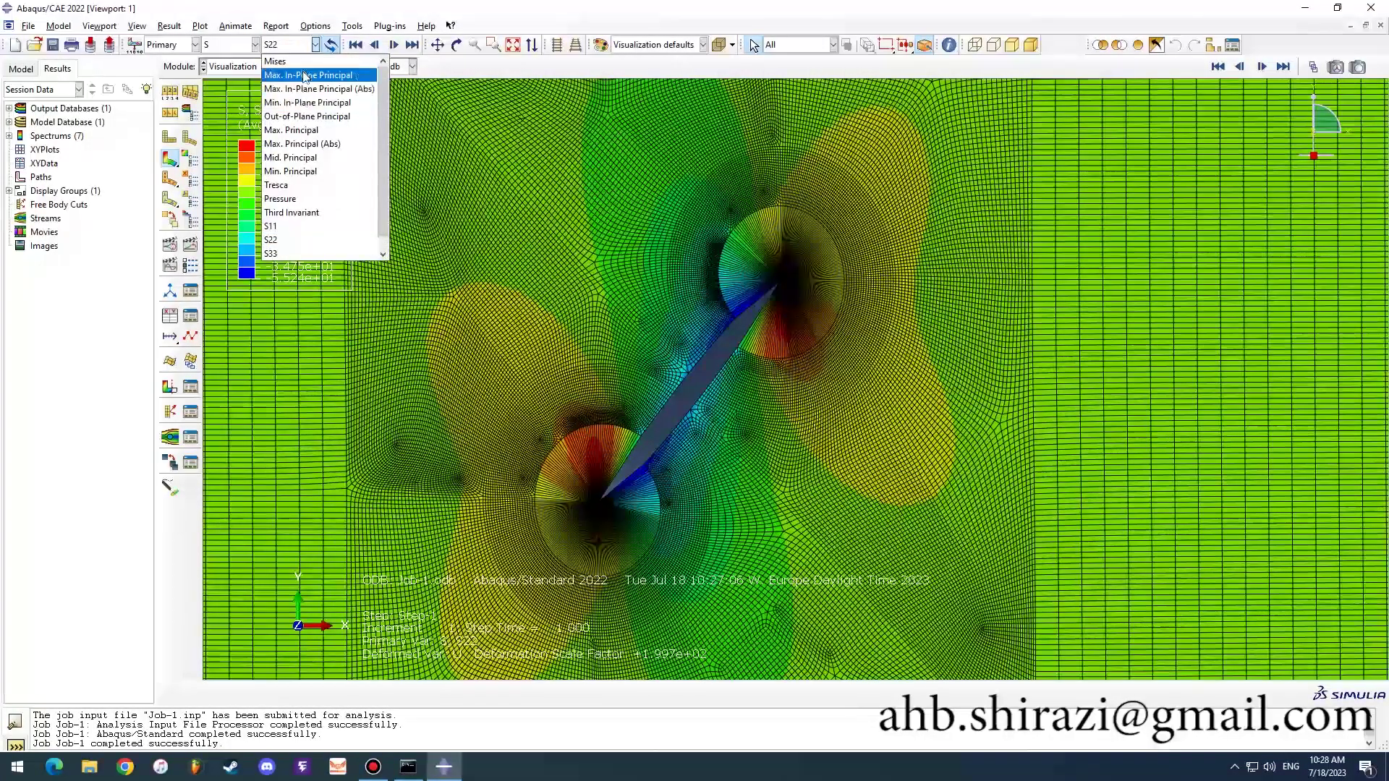
click(289, 63)
scroll(699, 378, down, 6)
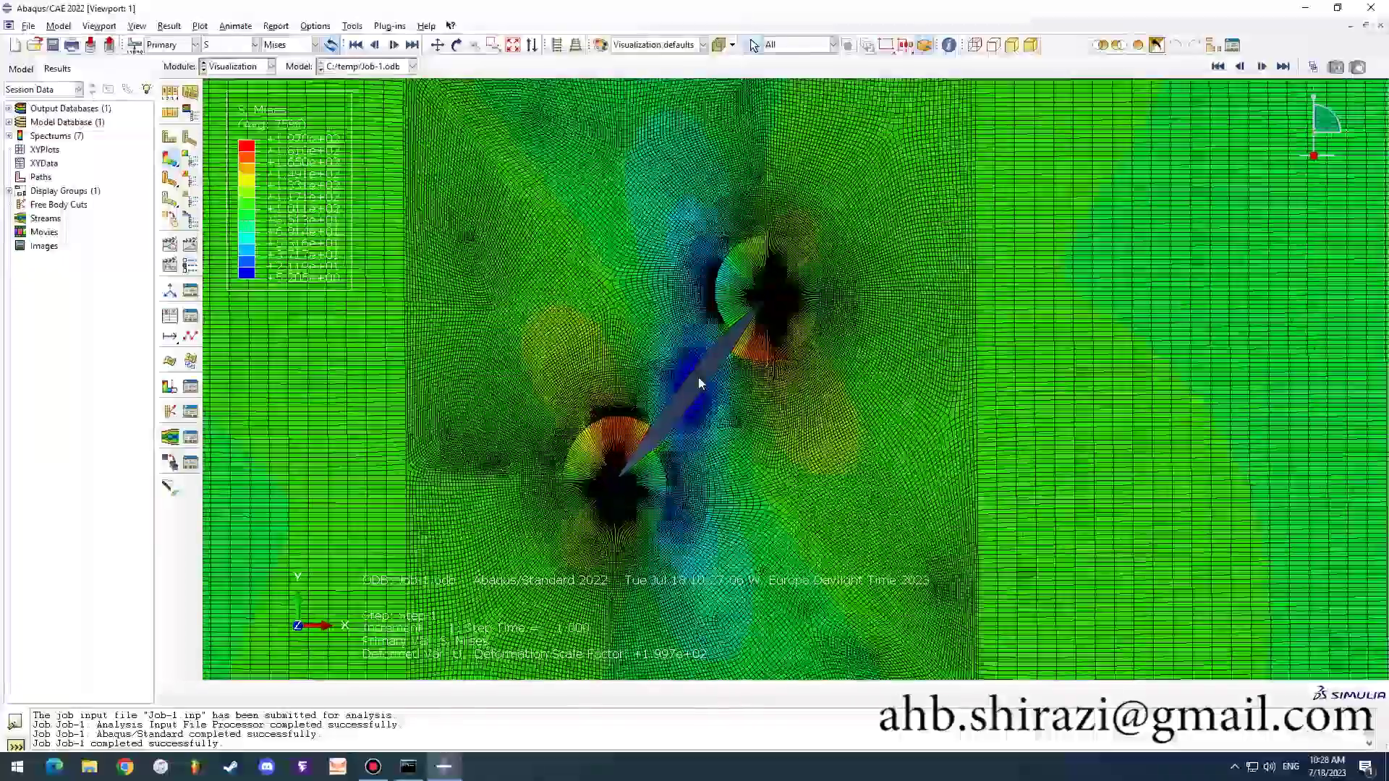
scroll(709, 389, down, 2)
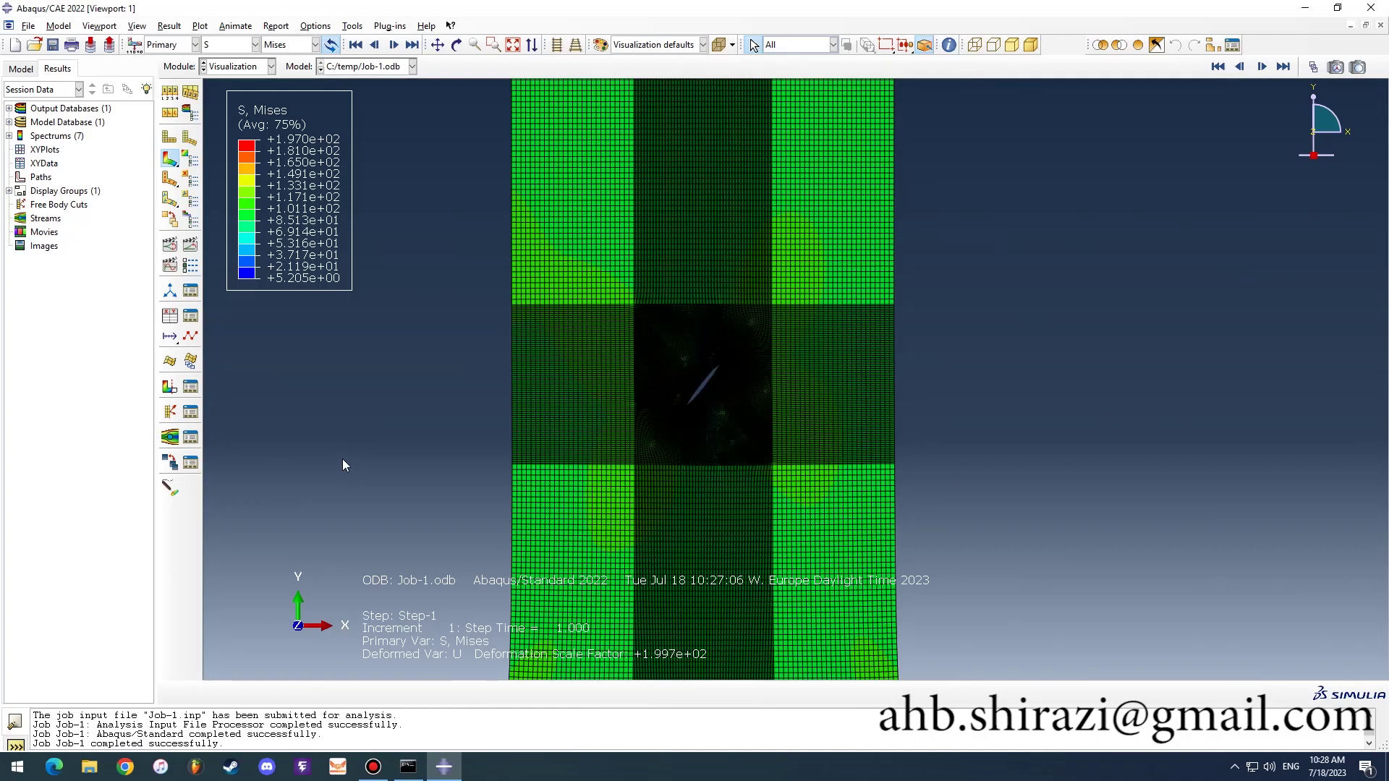
Step: Return to the Job module and reopen the monitor for Job-1
click(219, 66)
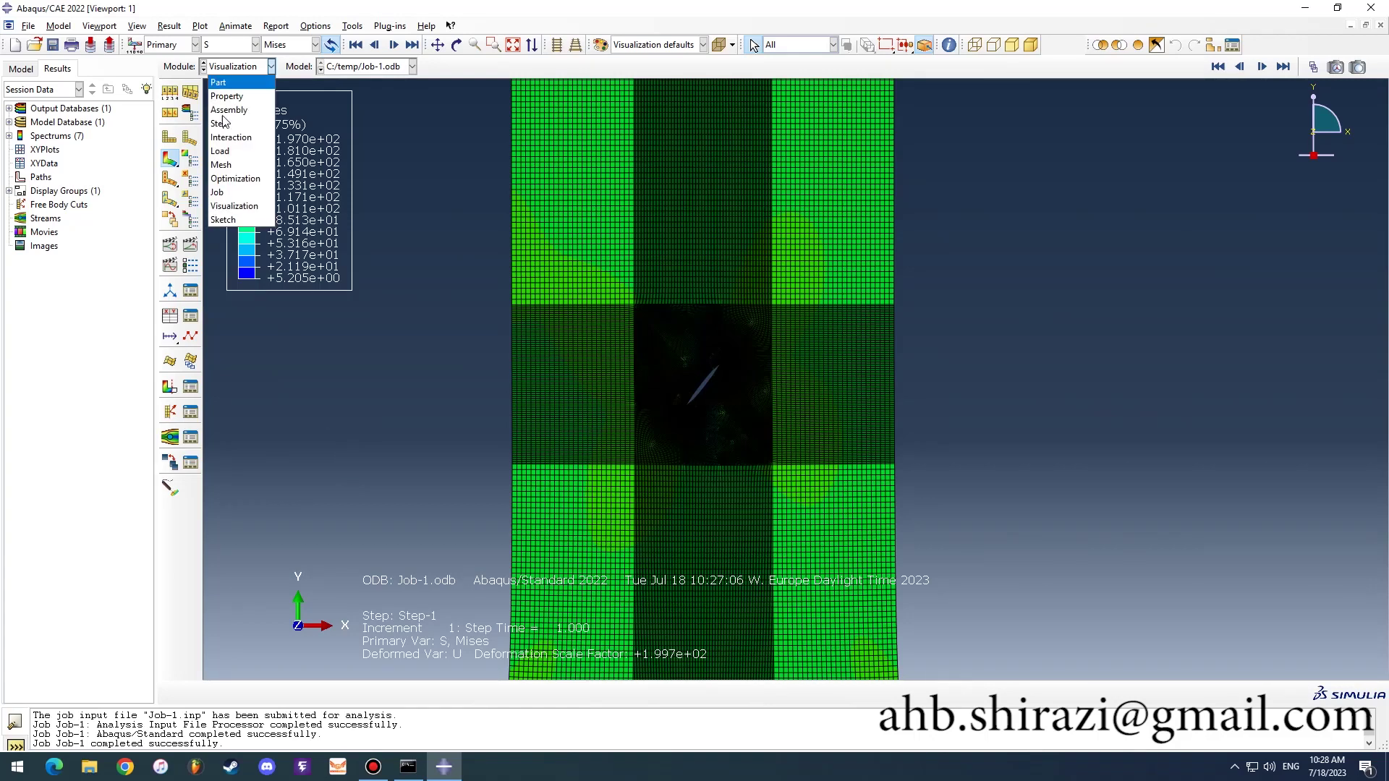
click(233, 192)
click(352, 222)
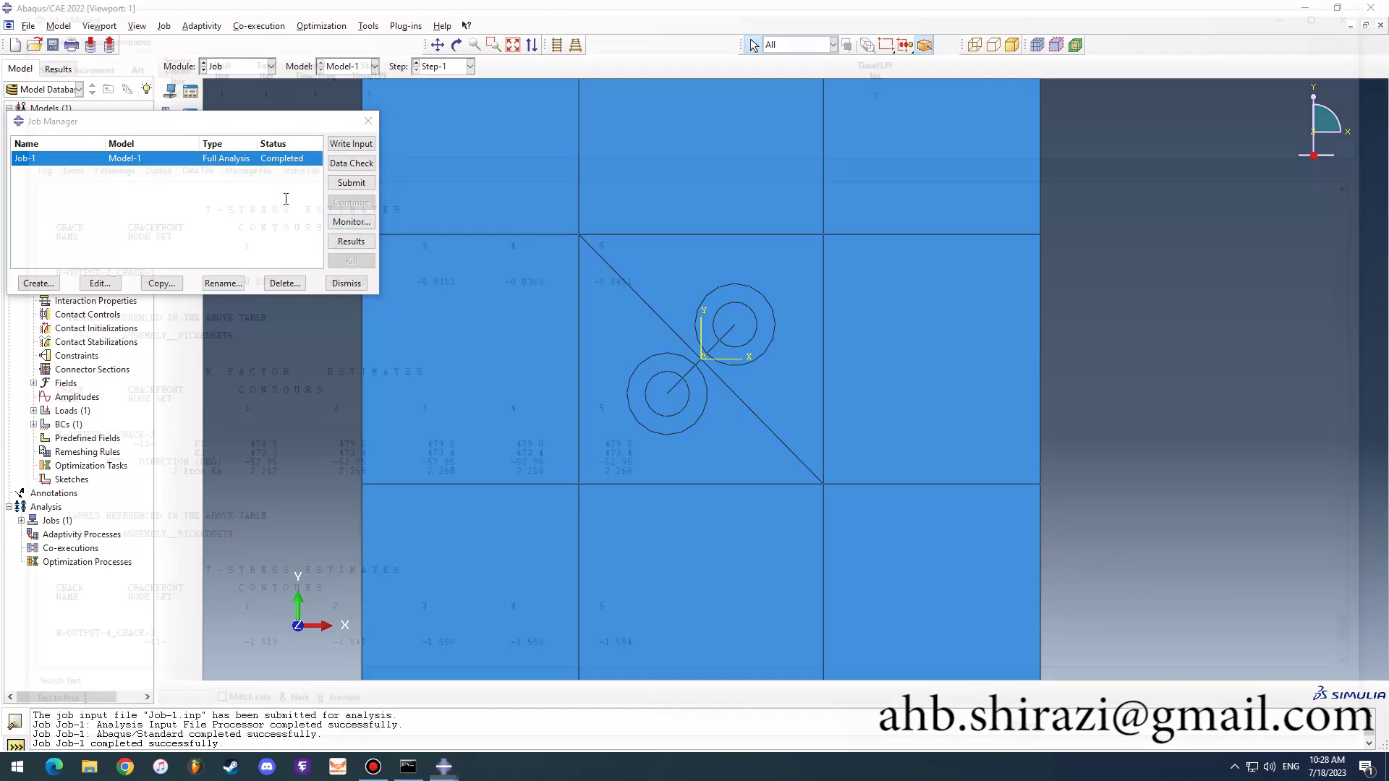